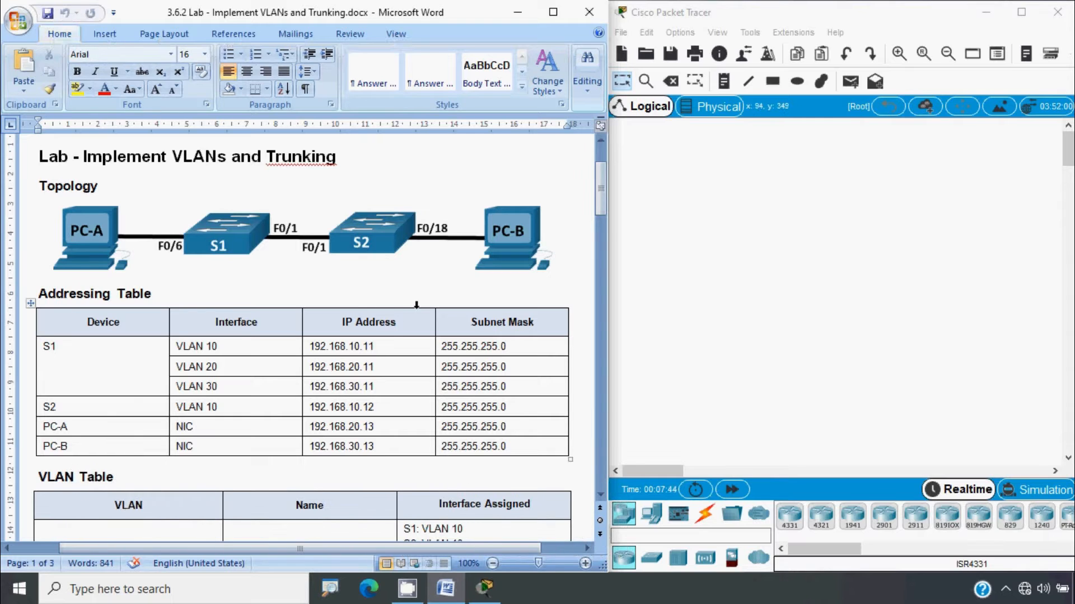
Scroll the lab sheet past the Addressing Table, VLAN Table and Objectives to Background / Scenario
key("alt")
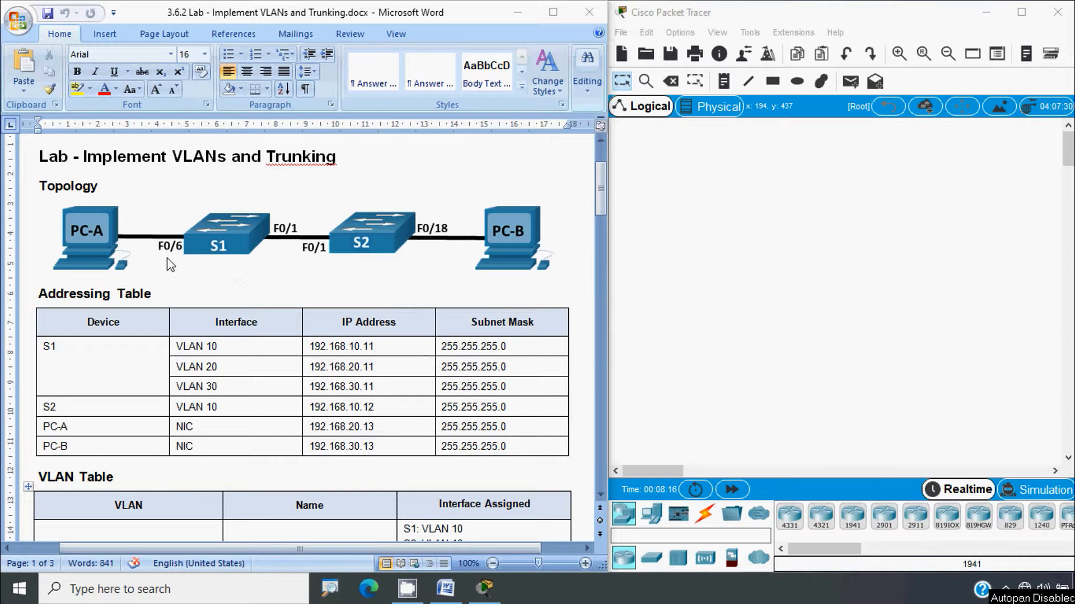
scroll(147, 362, "down", 1)
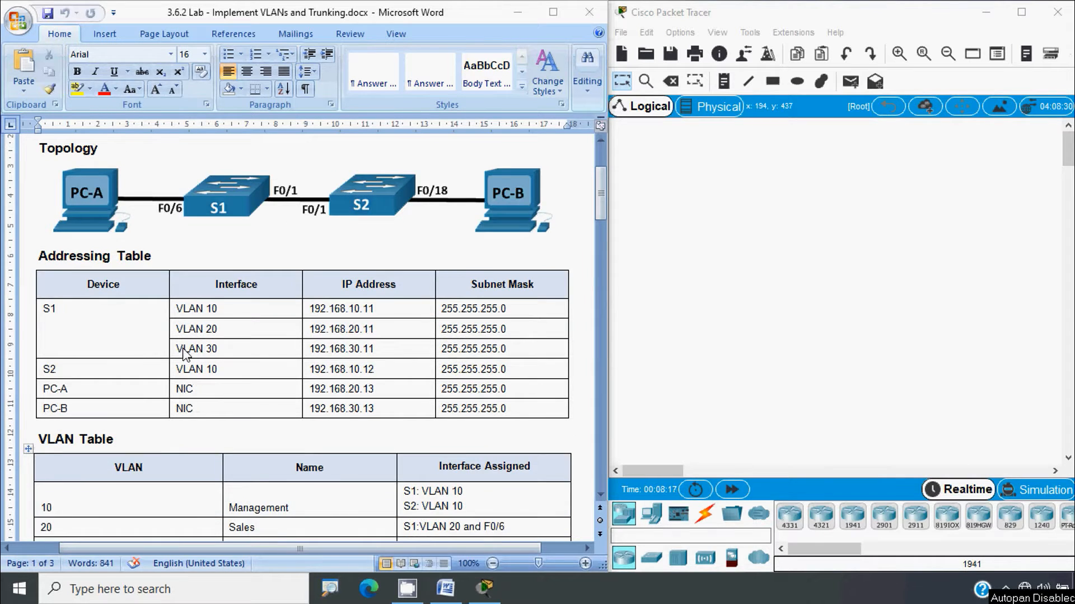
scroll(185, 353, "down", 4)
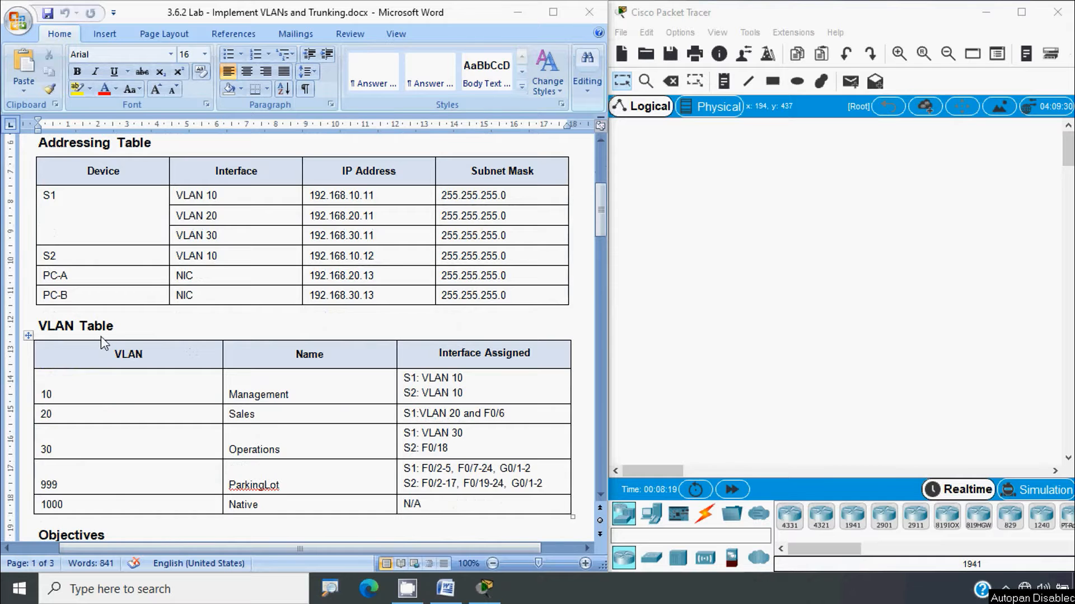
scroll(166, 360, "down", 2)
scroll(166, 360, "down", 5)
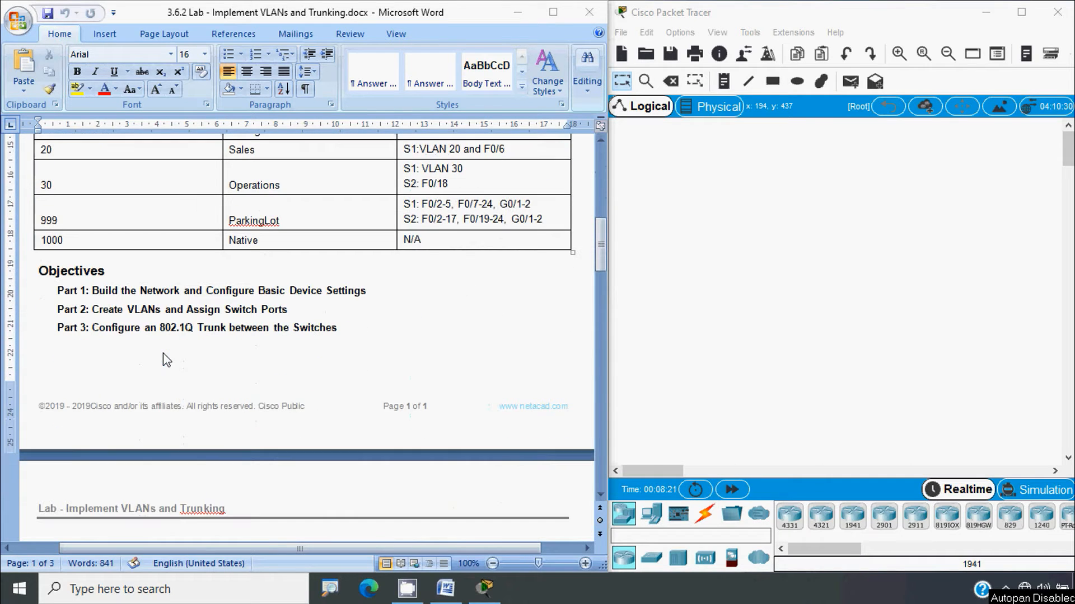
left_click(184, 372)
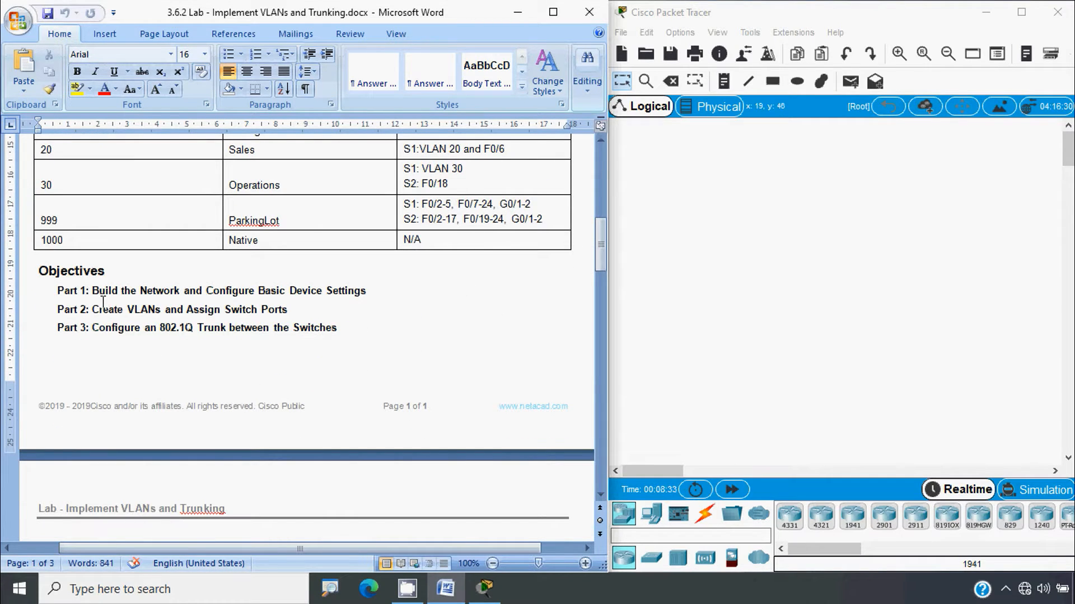
scroll(97, 310, "down", 1)
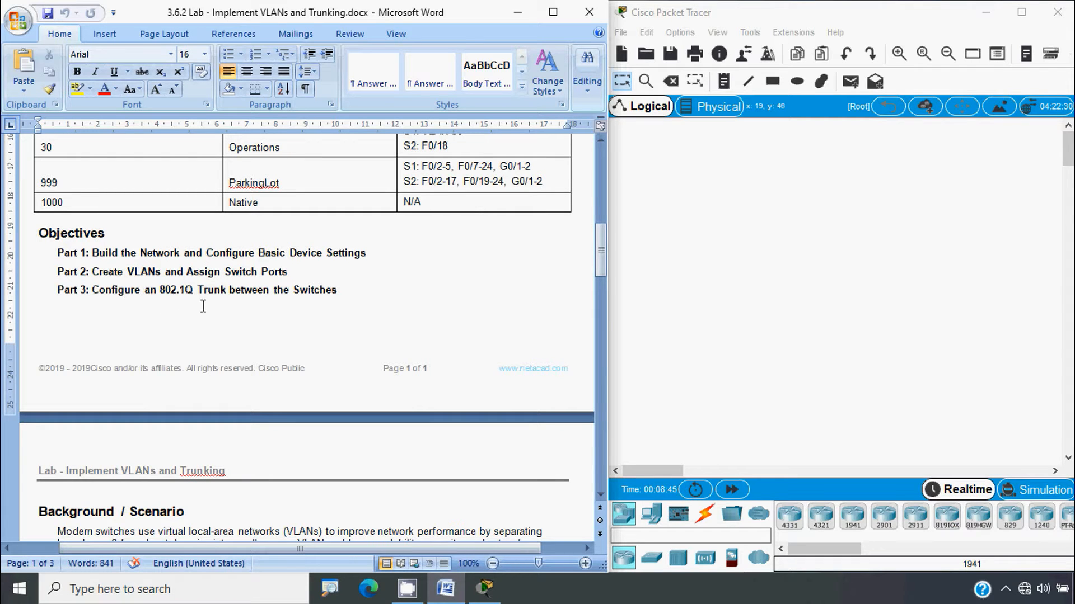
scroll(301, 322, "down", 10)
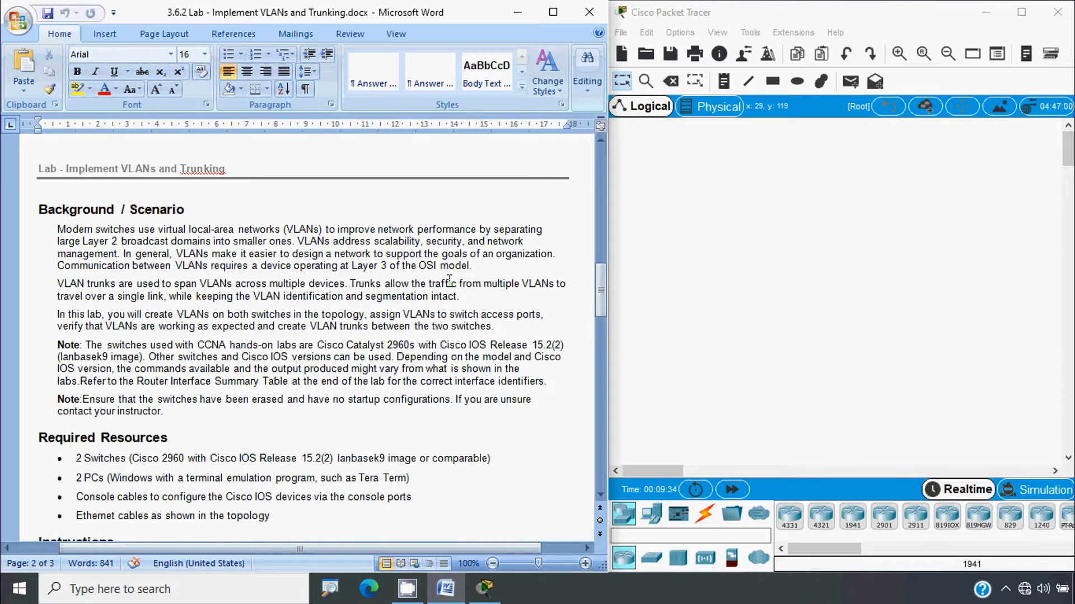
Scroll down to the Required Resources list and Part 1, Step 1 of the lab sheet
scroll(447, 277, "down", 1)
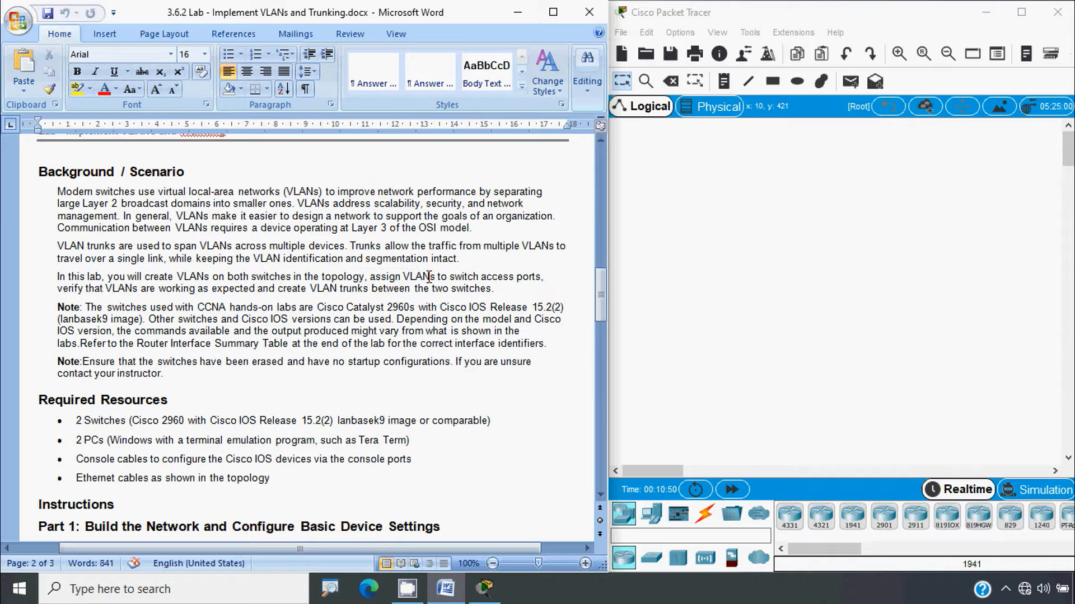
key("alt")
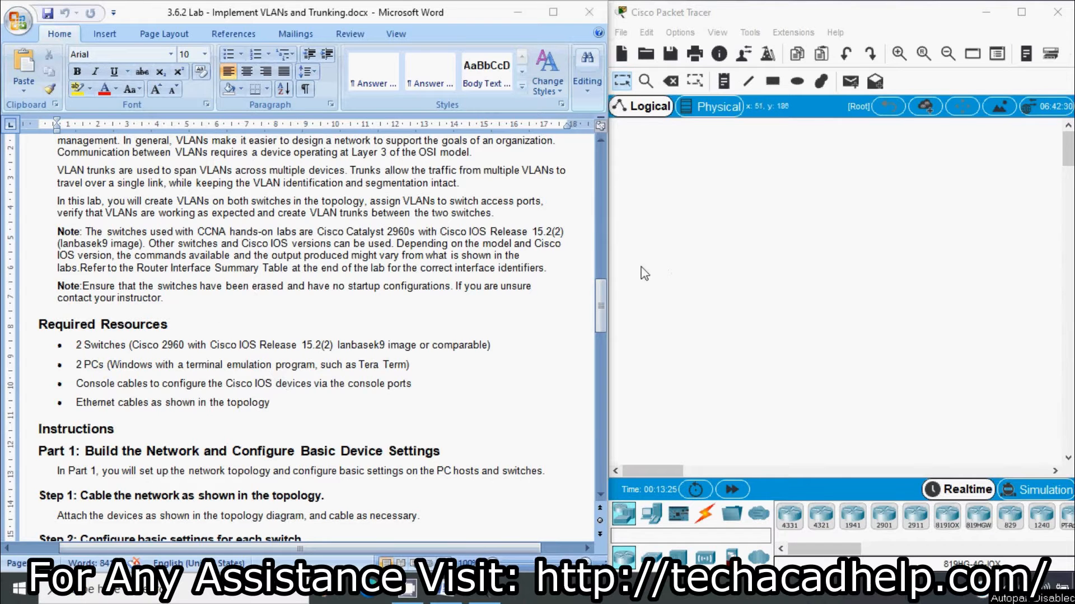
Review the console-port note in Required Resources, then return to page 1's topology and addressing table
left_click(342, 374)
scroll(342, 373, "down", 2)
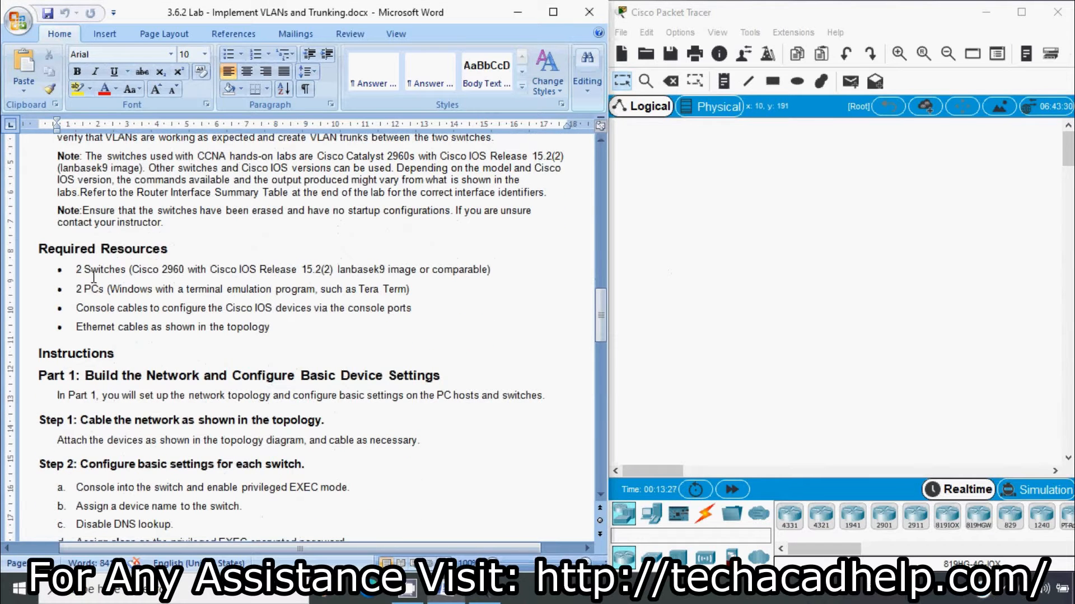
scroll(120, 281, "down", 1)
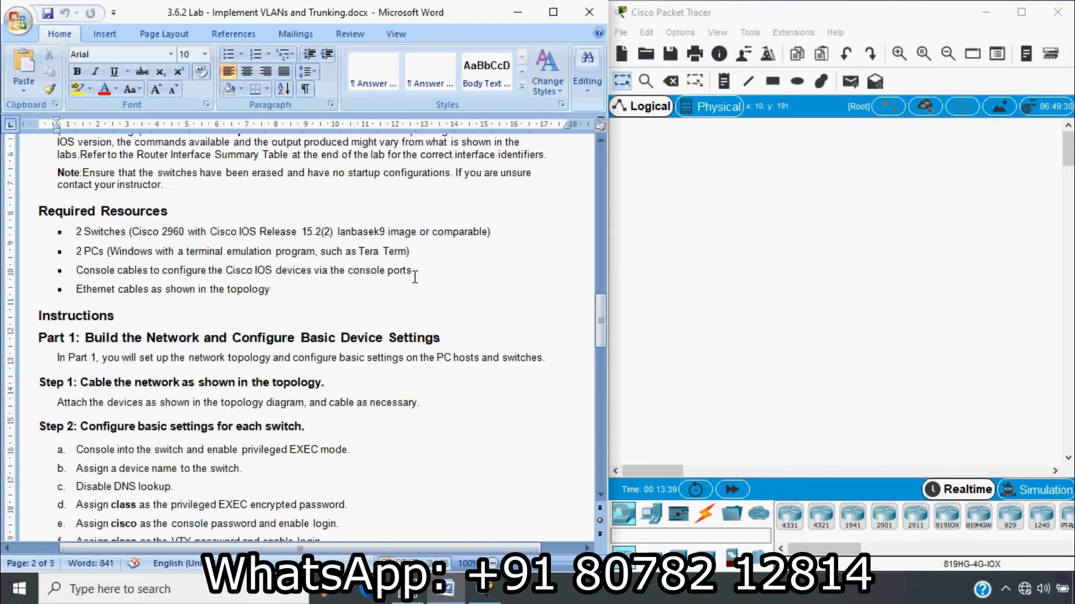
left_click_drag(412, 272, 152, 277)
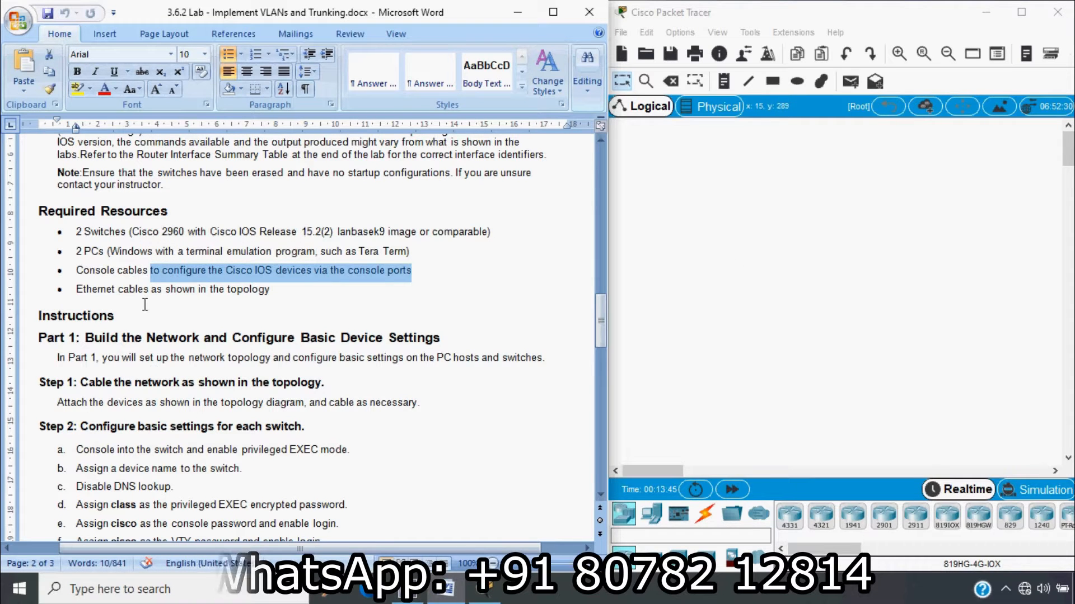
left_click(300, 296)
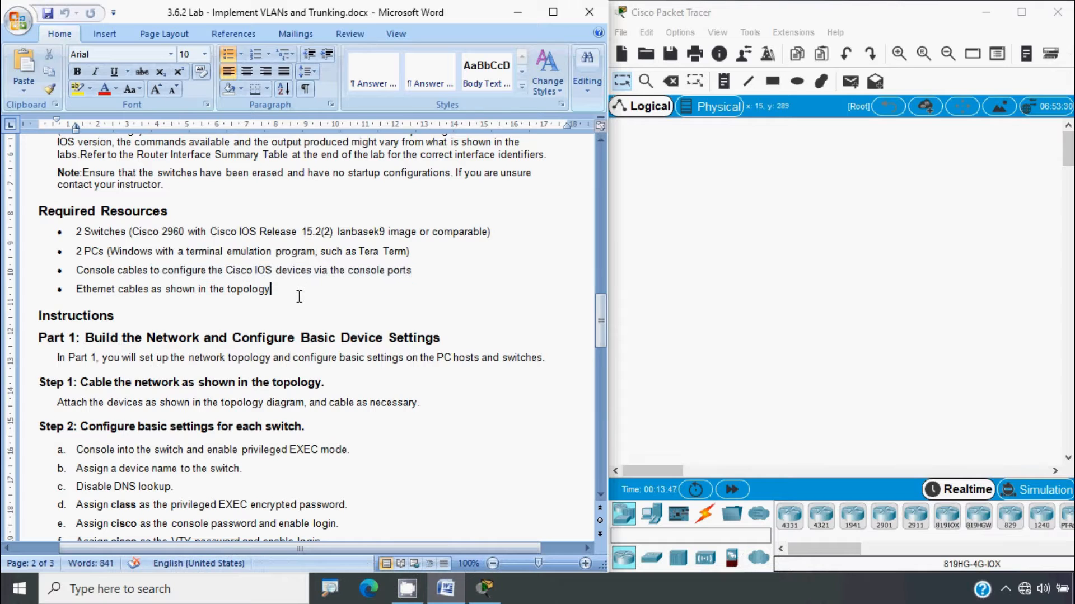
scroll(300, 297, "down", 3)
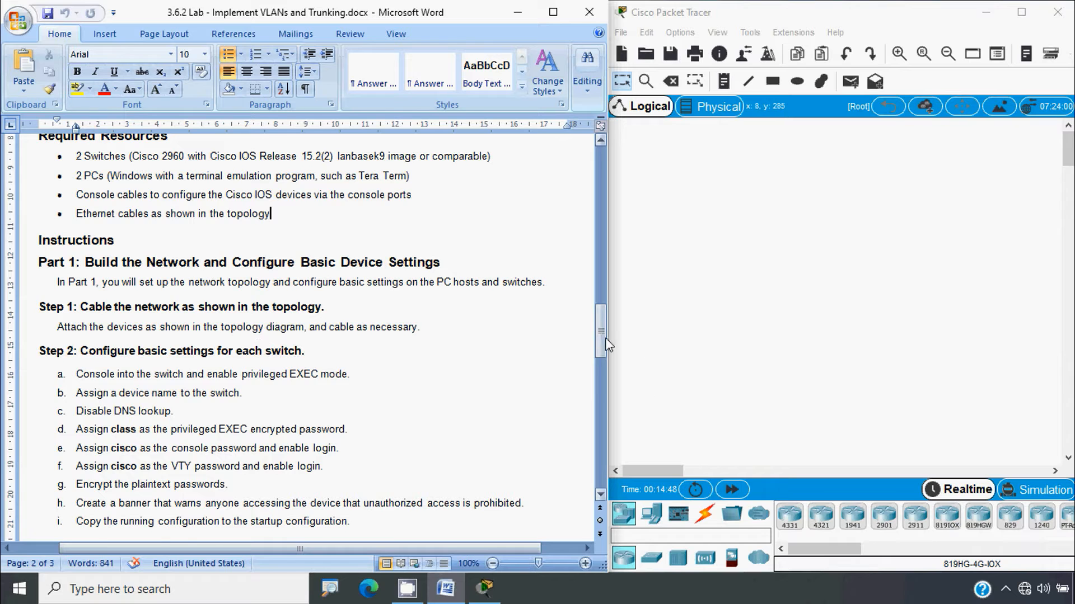
left_click_drag(600, 332, 602, 168)
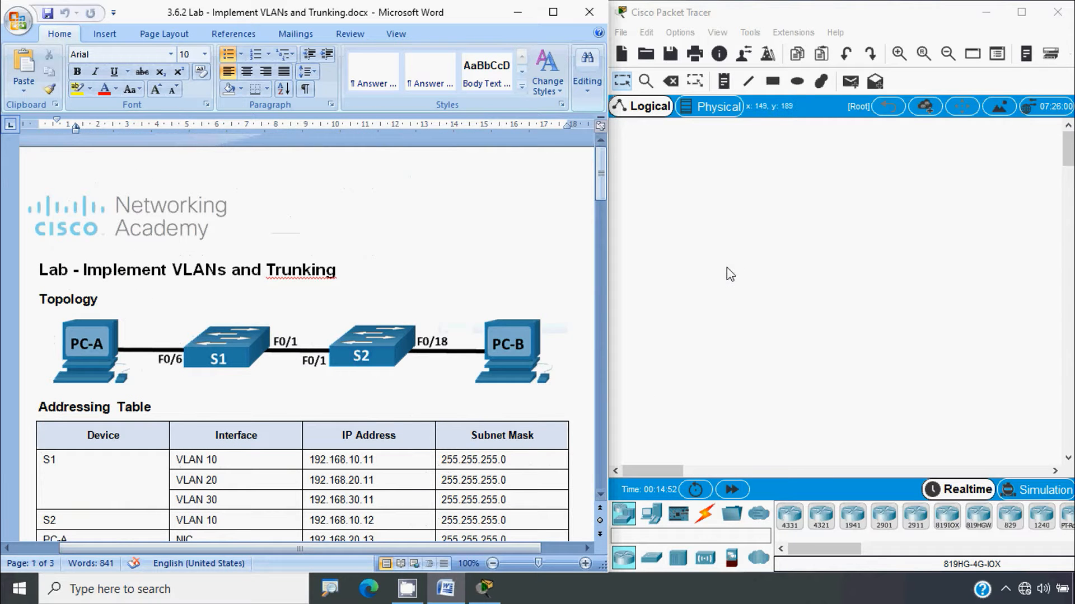
Place two 2960 switches side by side on the workspace
key("alt")
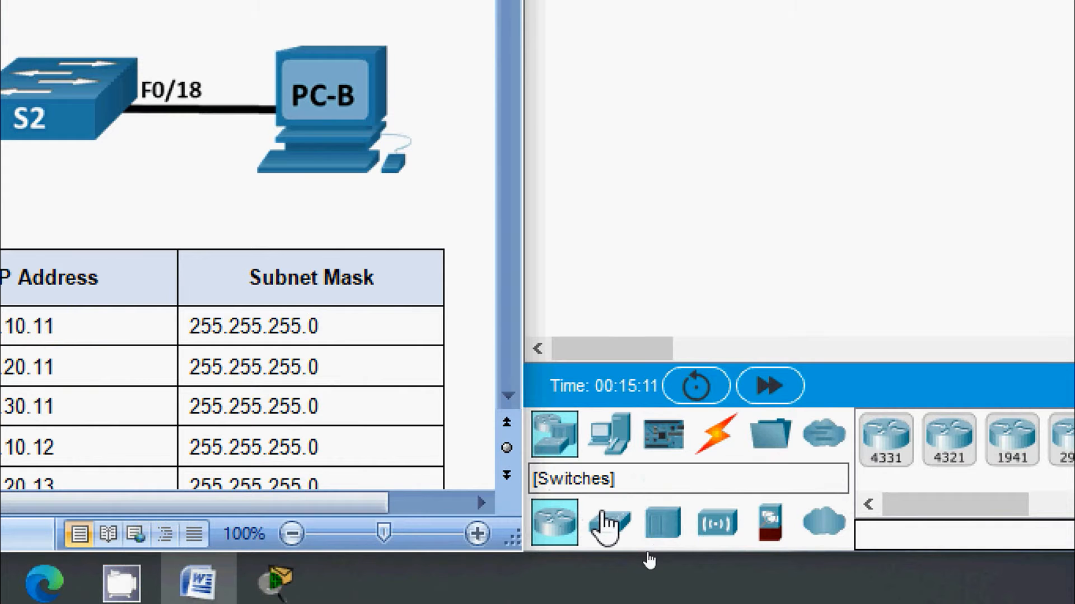
left_click(605, 518)
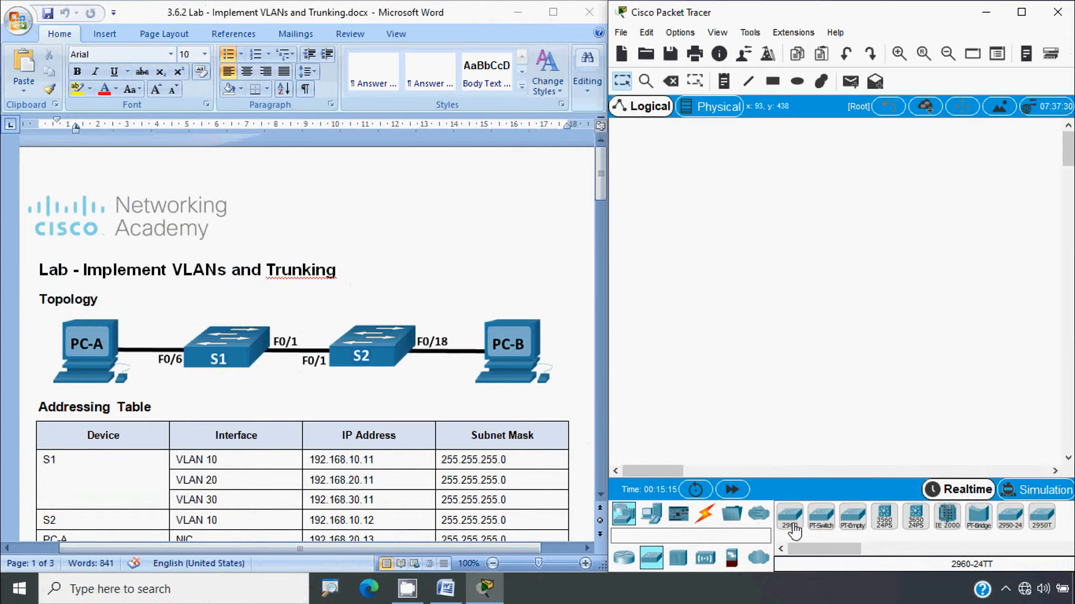
left_click(793, 529)
left_click(821, 263)
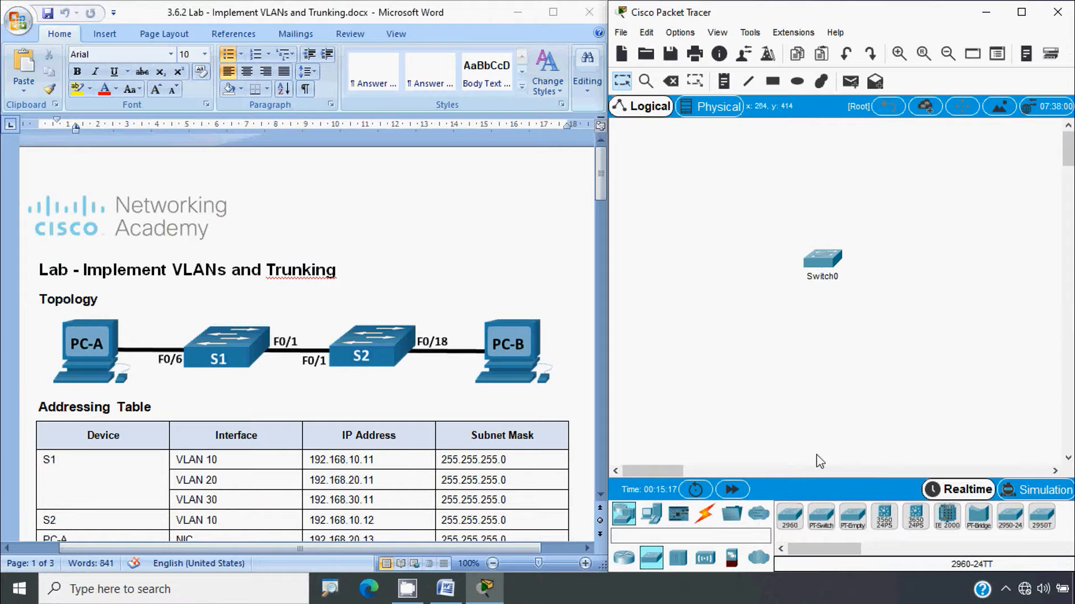
left_click(793, 518)
left_click(960, 263)
left_click_drag(793, 215, 922, 285)
left_click(873, 376)
Rename the two switch labels to S1 and S2
left_click(804, 298)
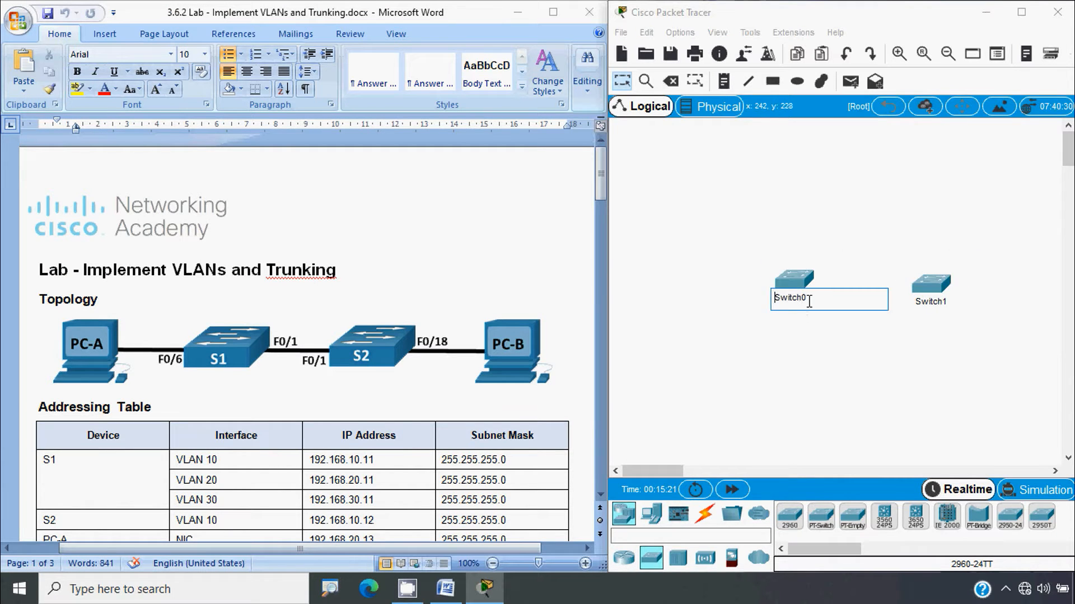
left_click_drag(818, 297, 786, 299)
left_click(833, 316)
left_click(805, 301)
type("1")
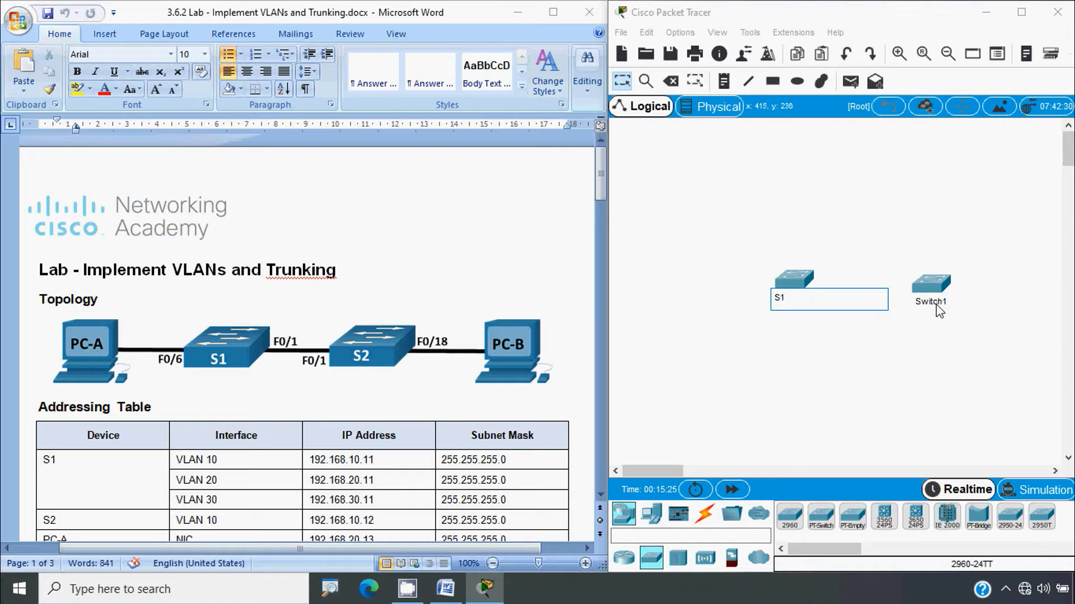
left_click(931, 302)
left_click_drag(946, 303, 916, 302)
type("2")
left_click(904, 351)
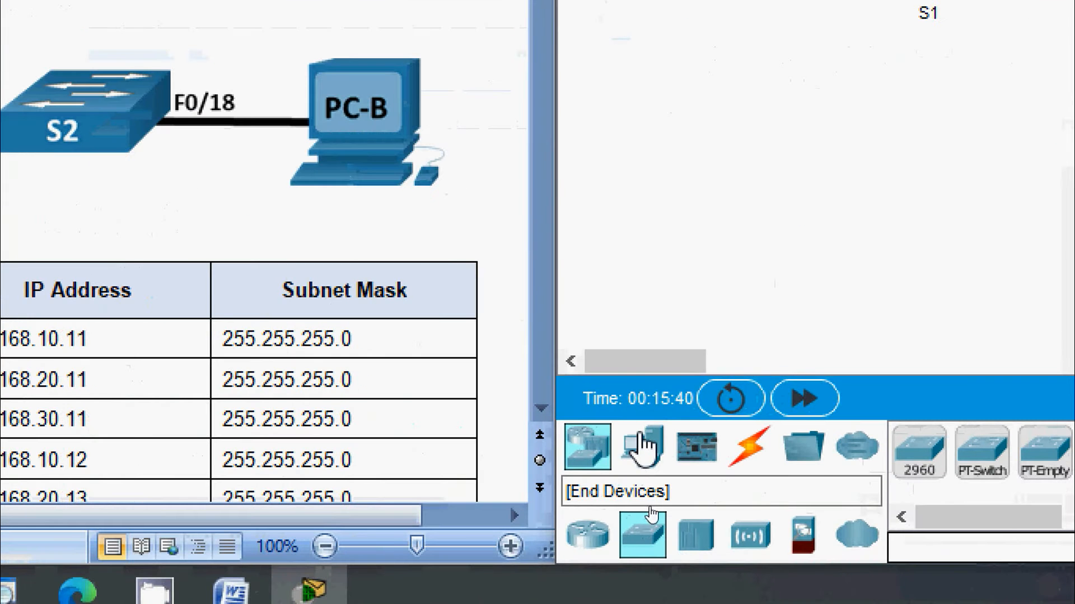
left_click(644, 456)
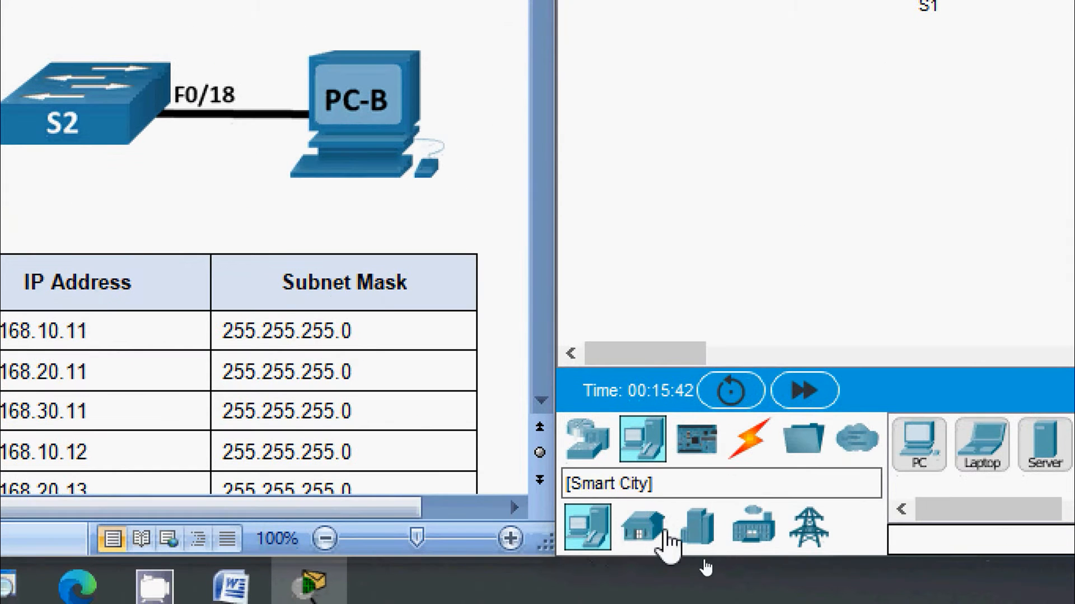
Place two PCs, one left of S1 and one right of S2
left_click(919, 443)
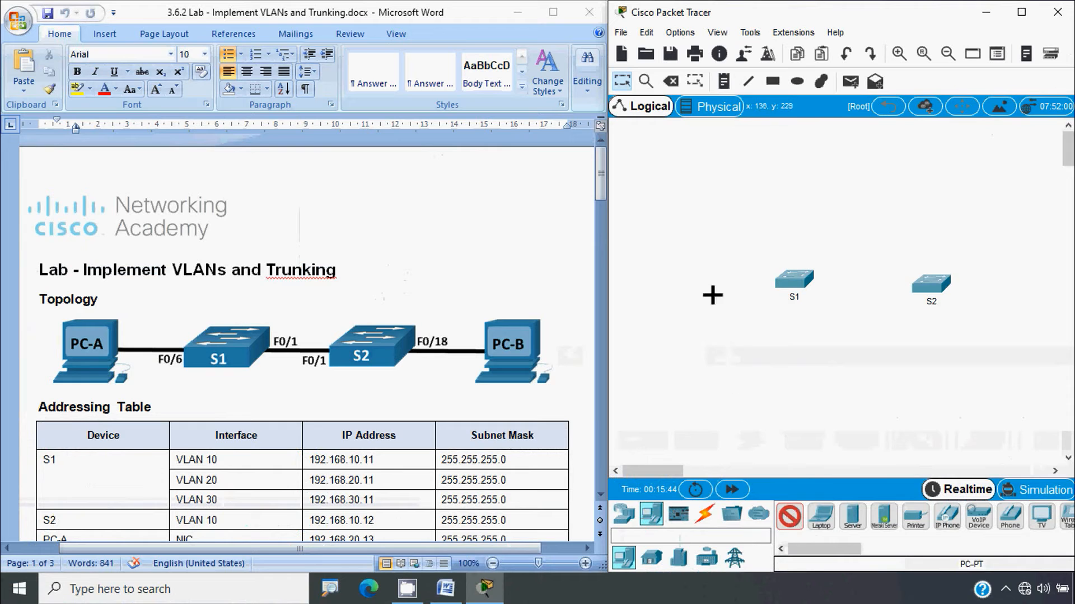
left_click(728, 0)
left_click(790, 516)
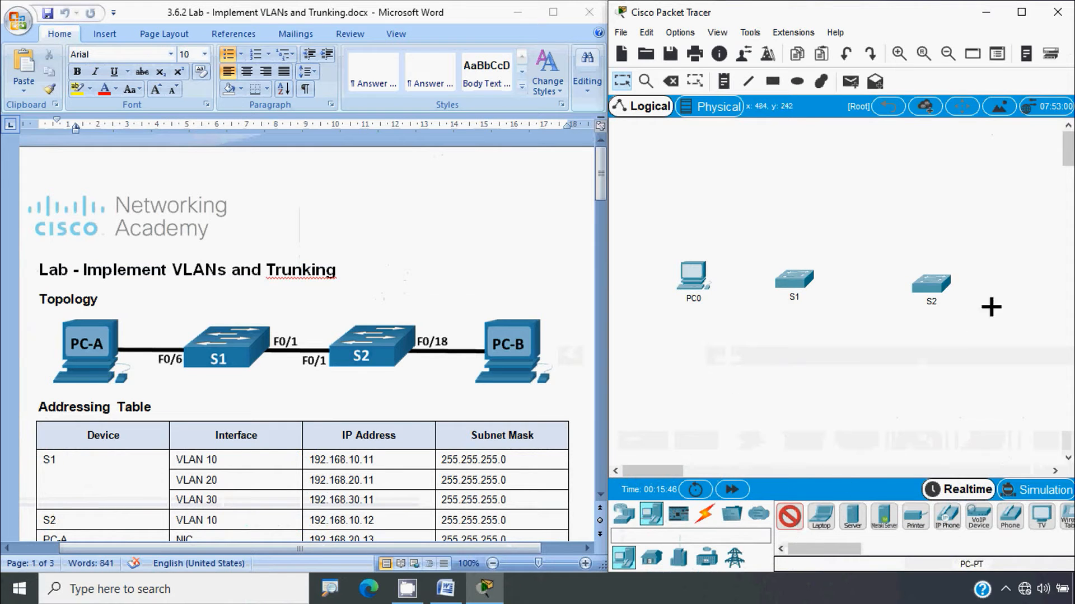
left_click(1028, 280)
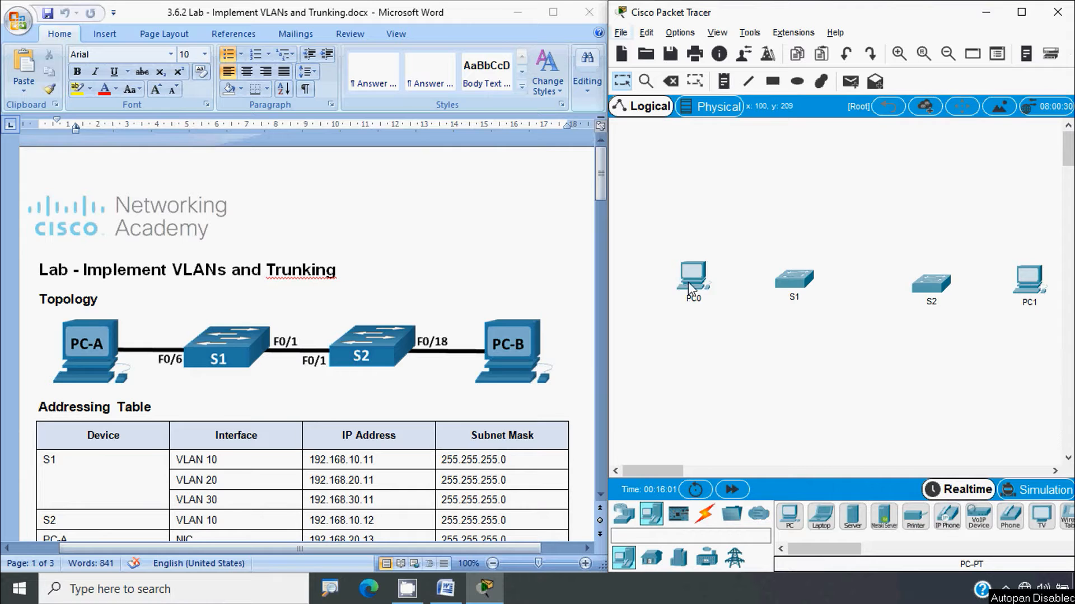
left_click_drag(688, 281, 683, 287)
Rename the PCs to PC-A and PC-B
left_click(695, 305)
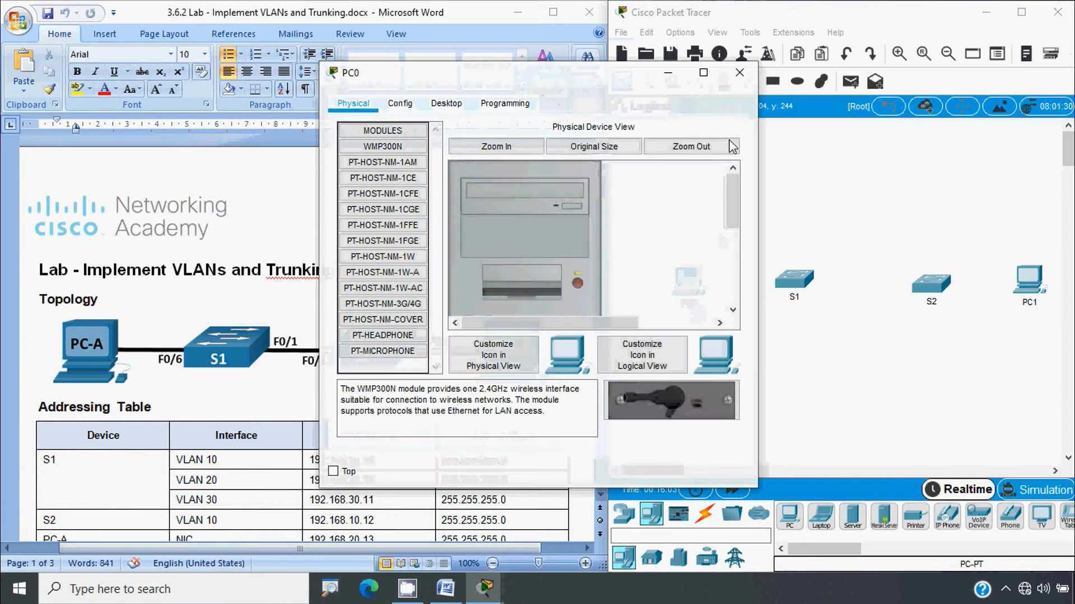
left_click(740, 74)
left_click(708, 306)
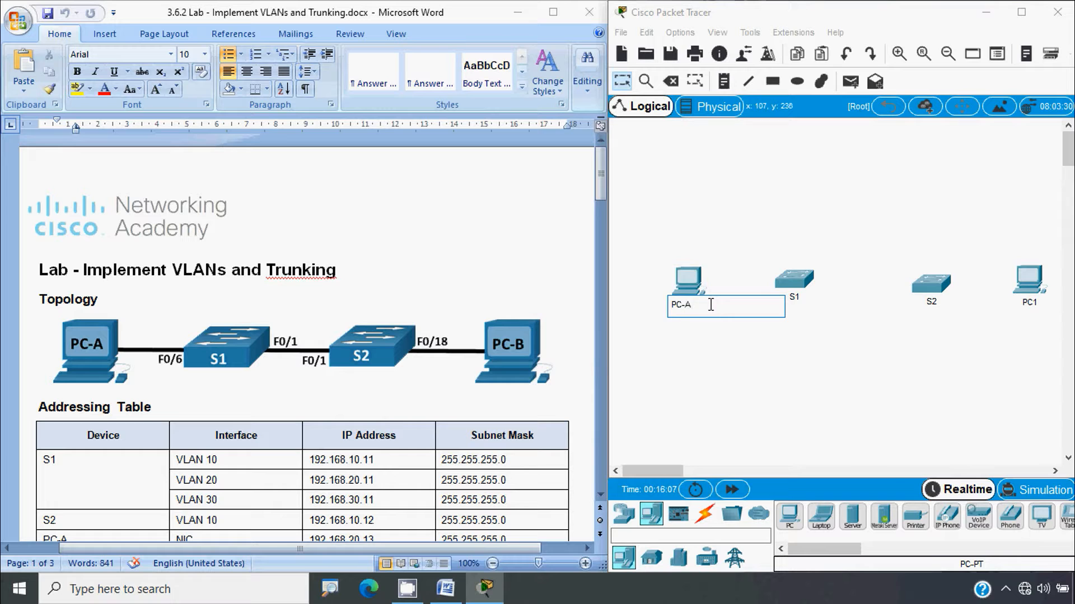
key("Return")
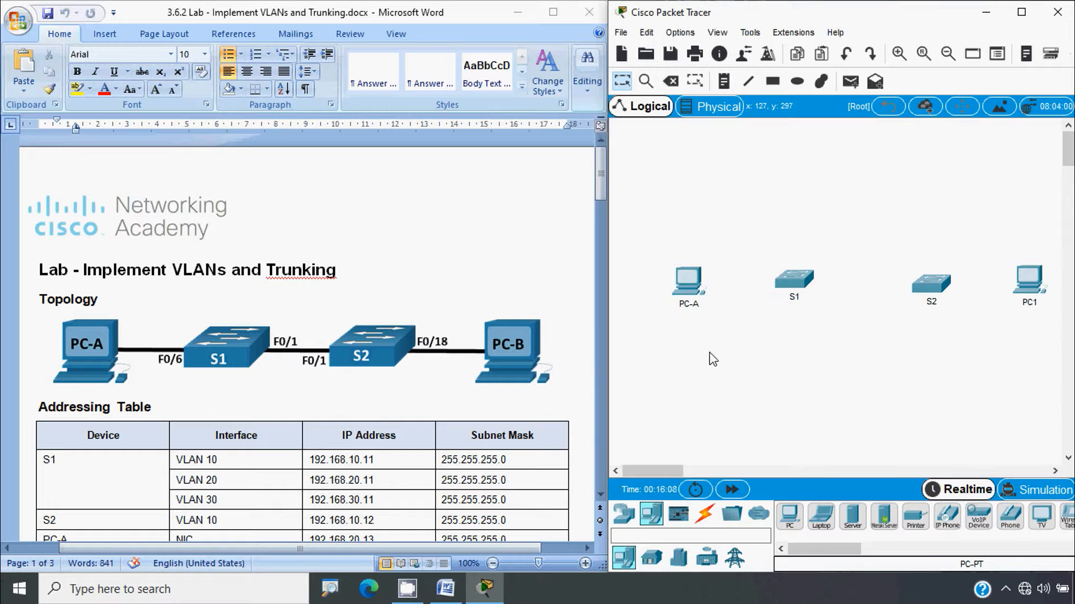
left_click(1033, 306)
key("BackSpace")
type("-B")
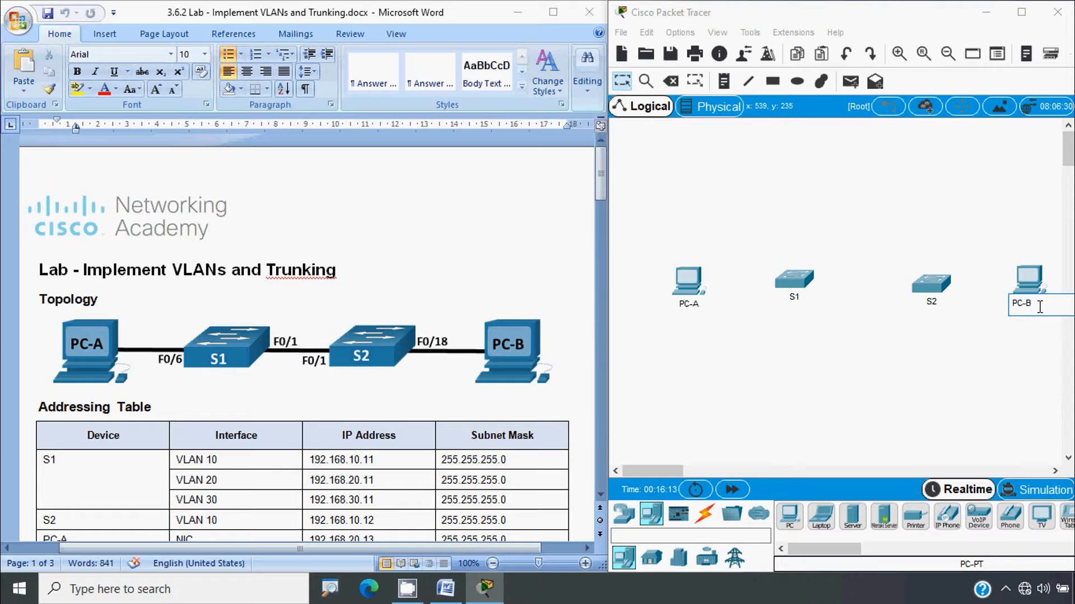
key("Return")
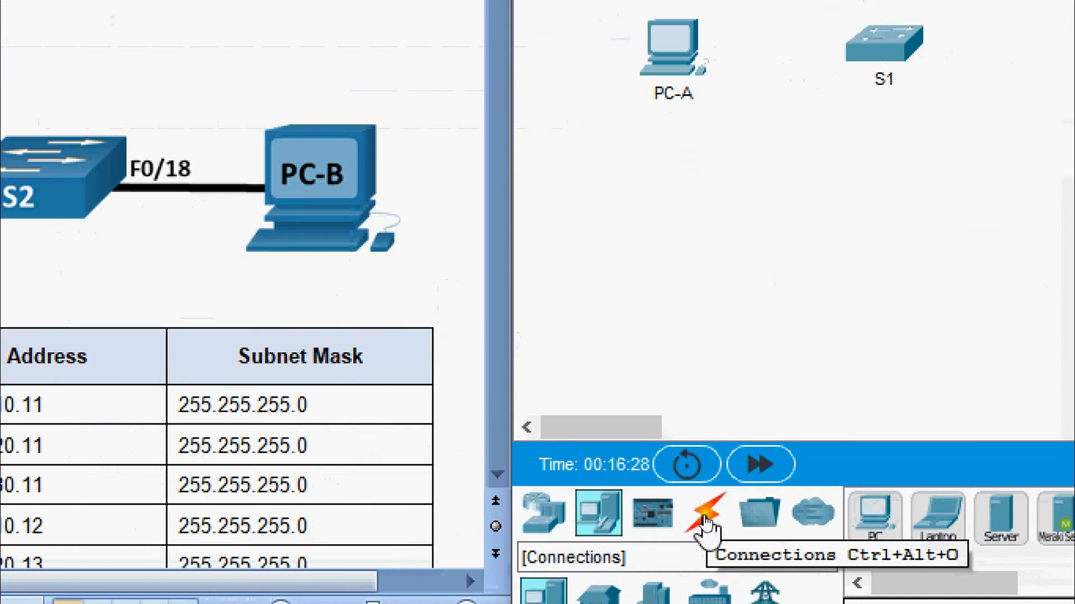
Connect PC-A FastEthernet0 to S1 Fa0/6 with a copper straight-through cable
left_click(706, 518)
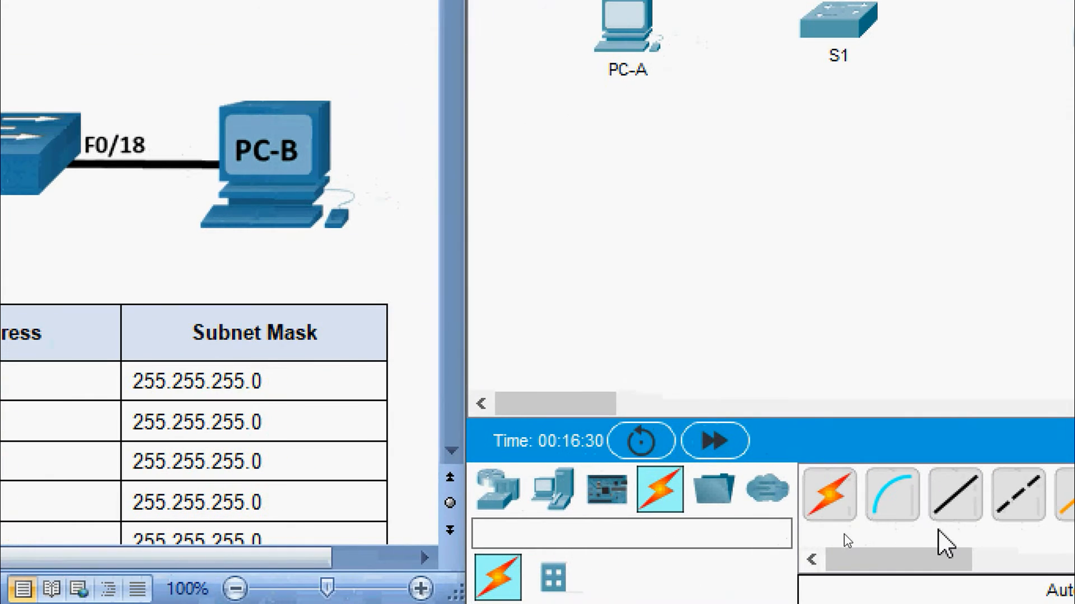
left_click(951, 498)
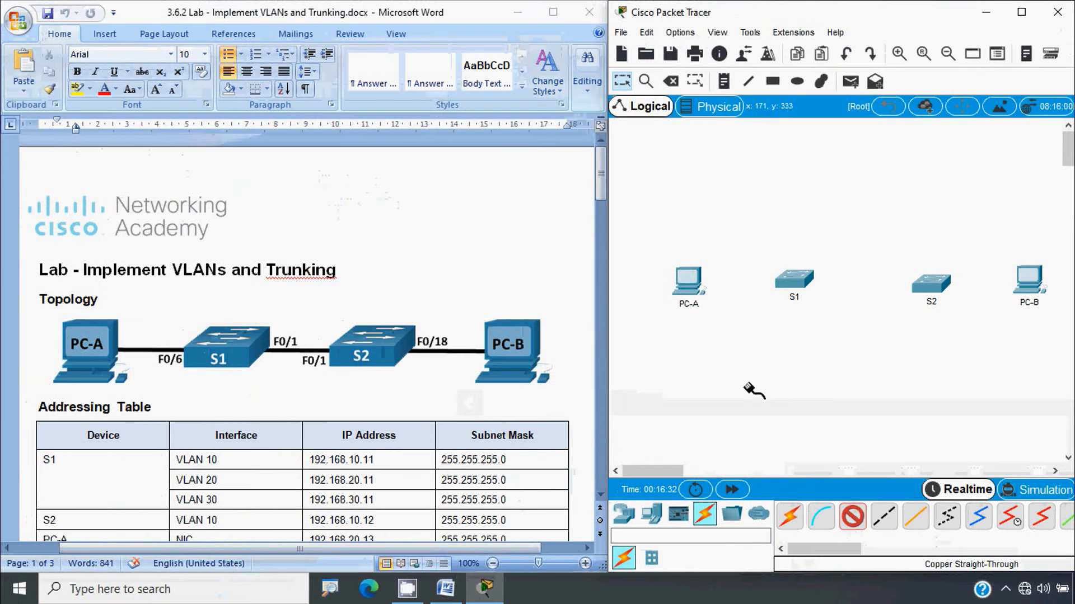
left_click(689, 286)
left_click(725, 335)
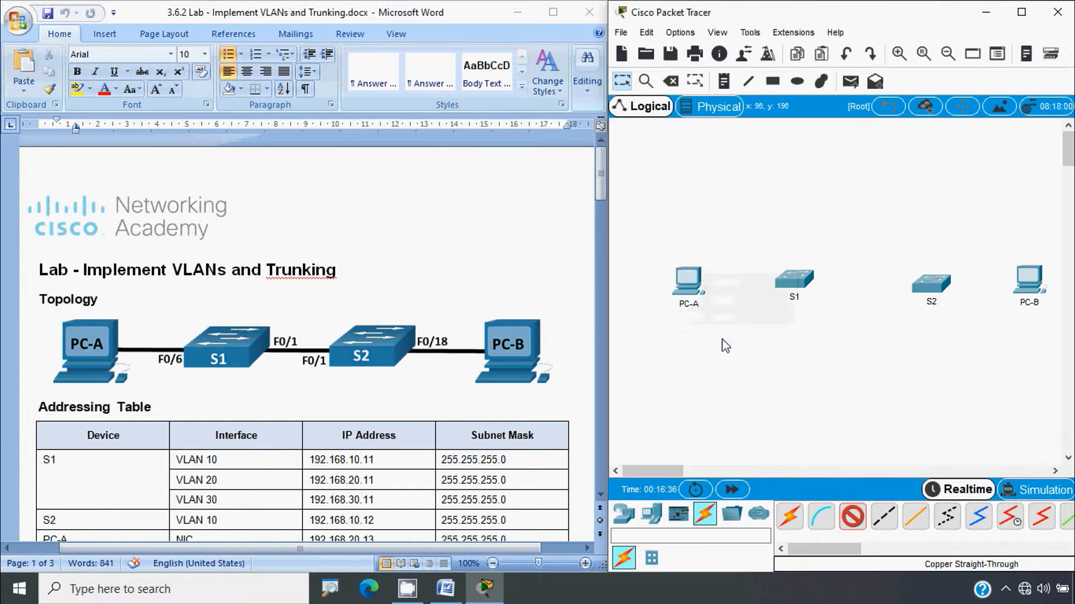
left_click(798, 284)
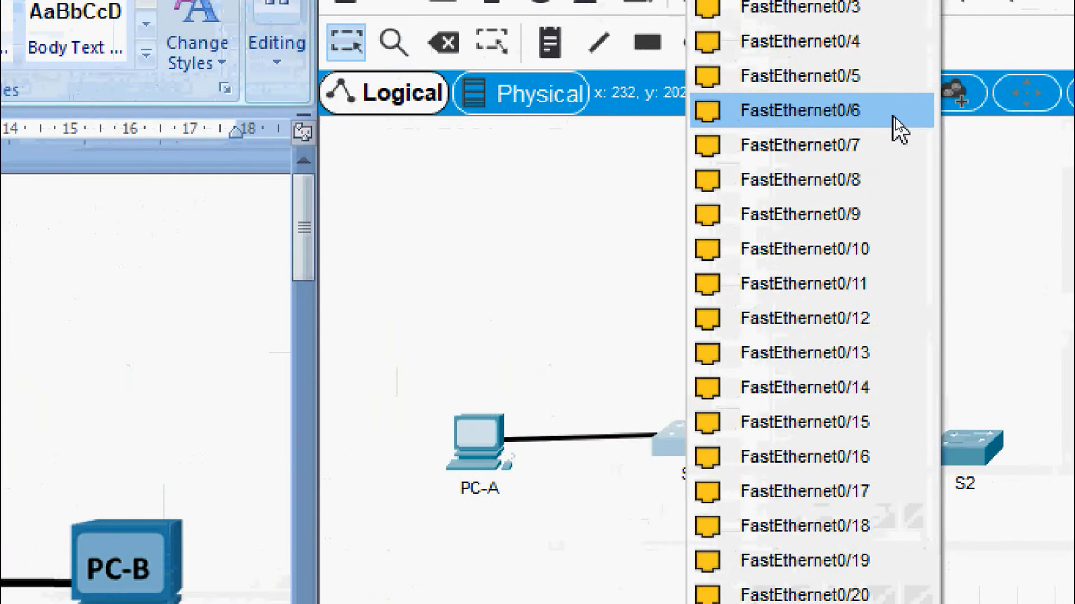
left_click(896, 117)
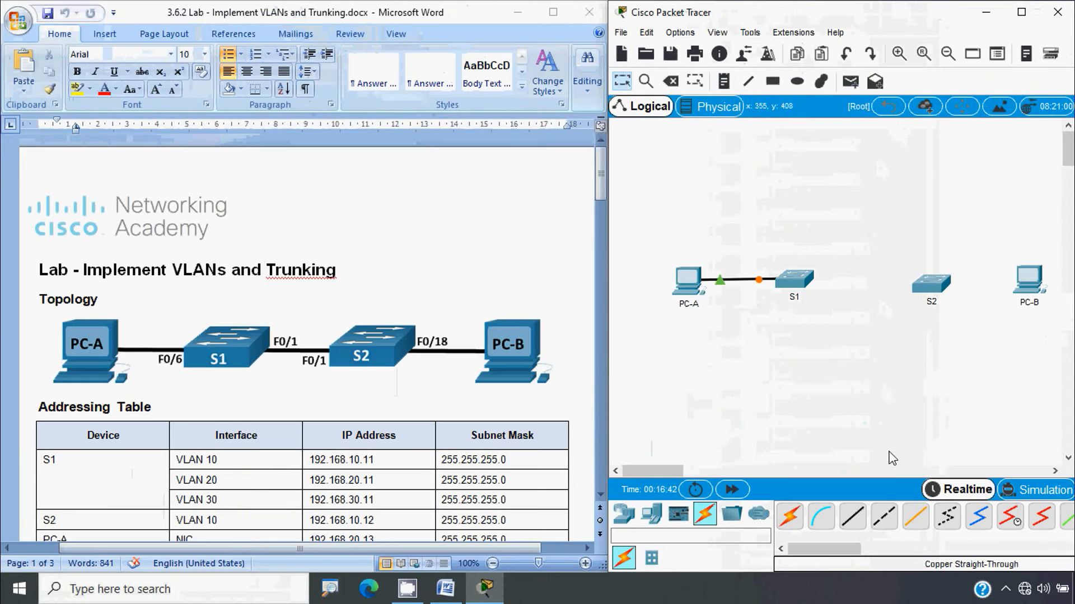
Cable S1 Fa0/1 to S2 Fa0/1, and S2 Fa0/18 to PC-B FastEthernet0
left_click(855, 521)
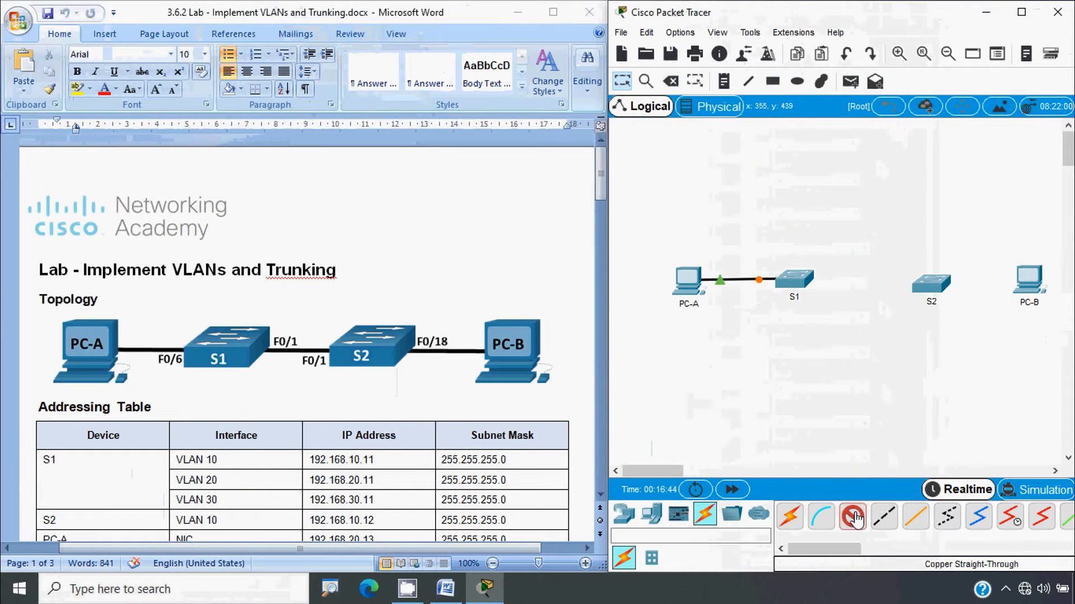
left_click(795, 279)
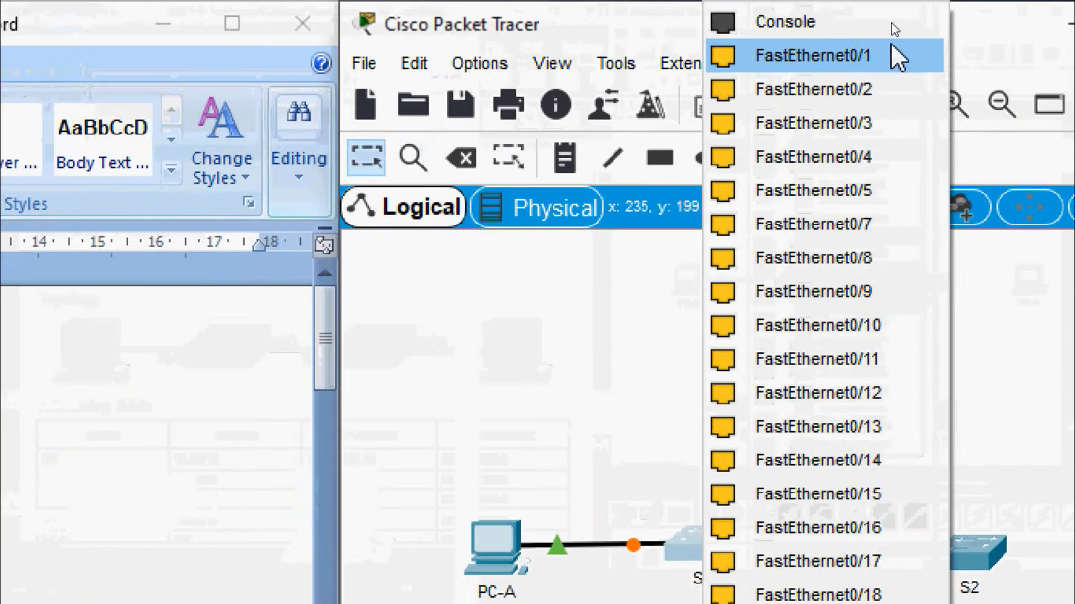
left_click(891, 28)
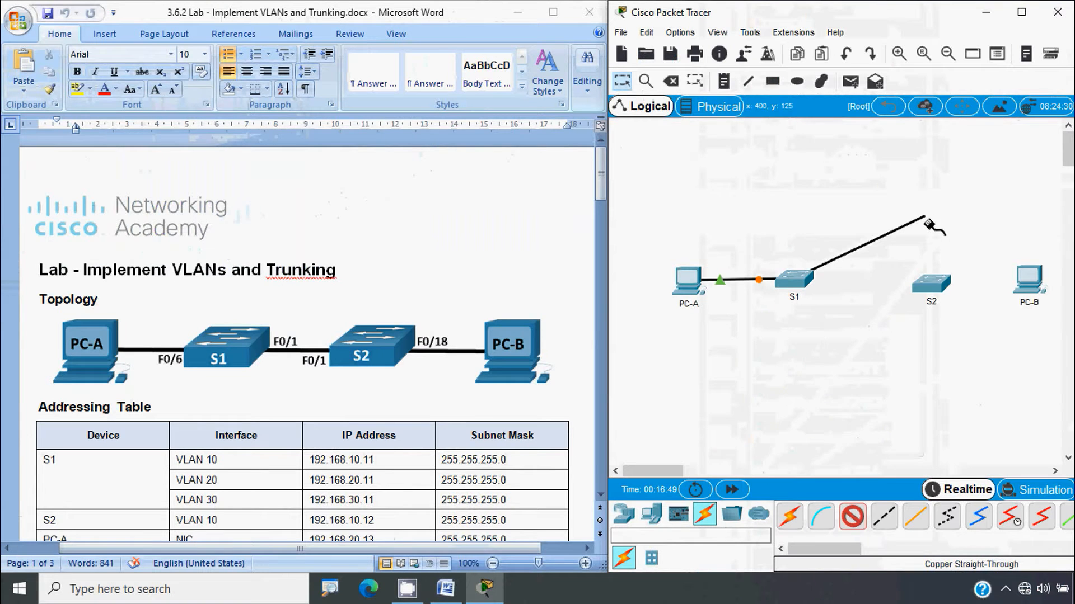
left_click(931, 284)
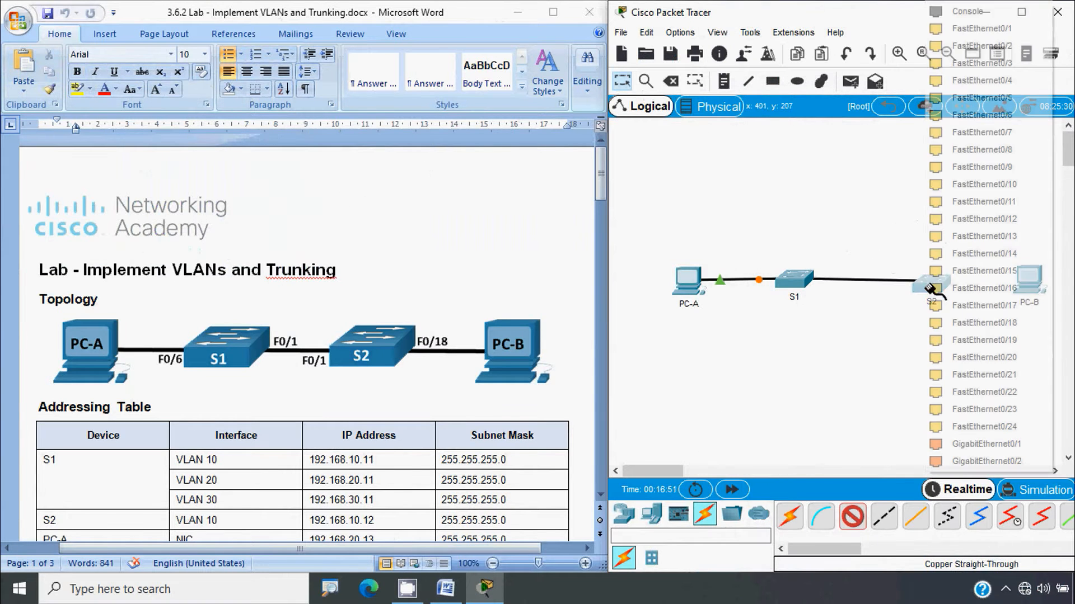
left_click(981, 29)
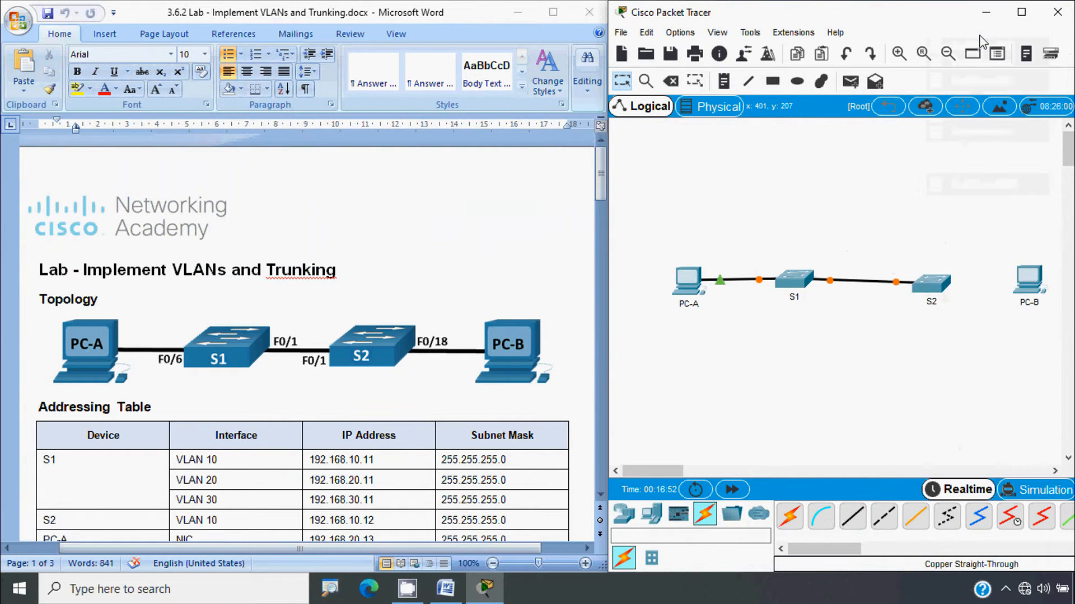
left_click(855, 520)
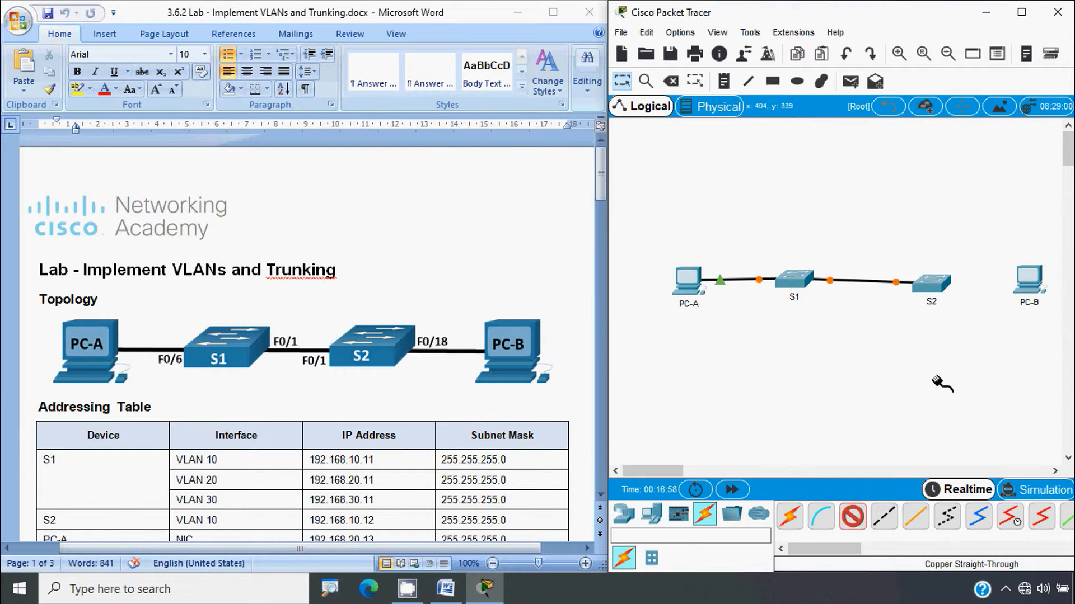
left_click(934, 287)
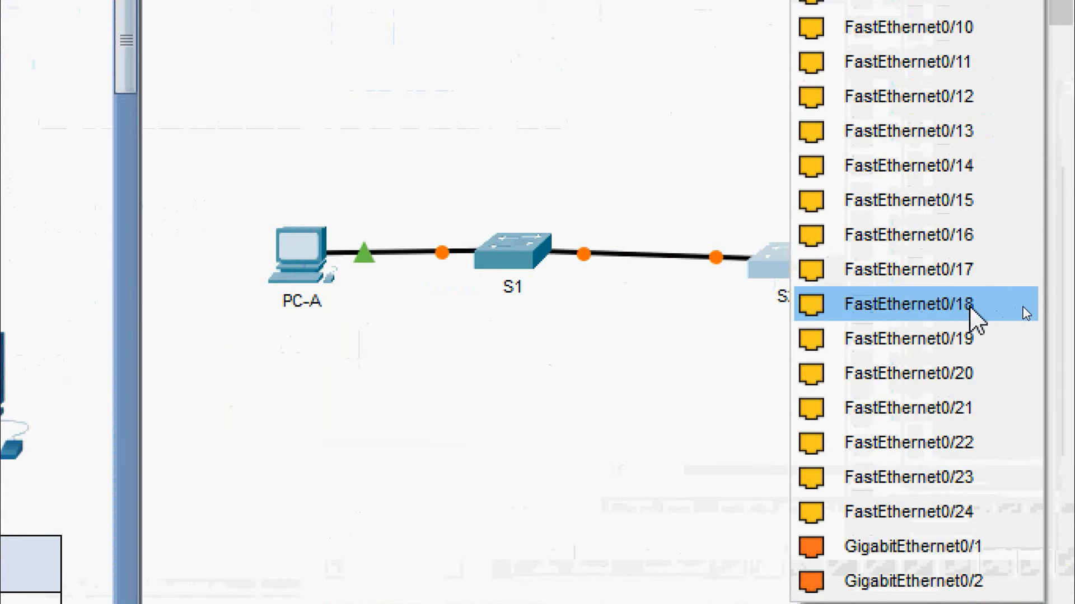
left_click(970, 307)
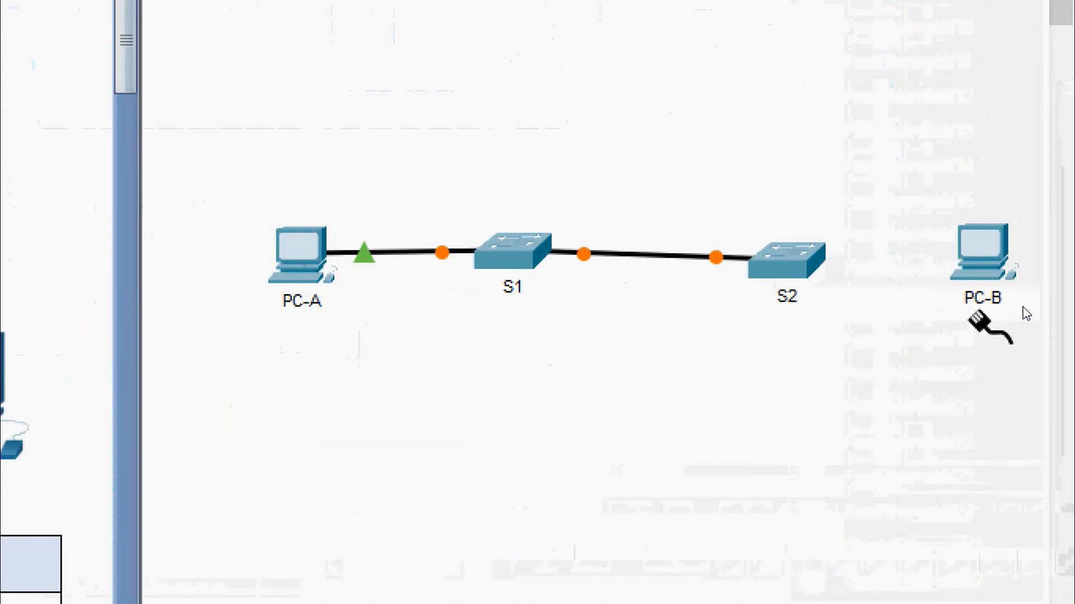
left_click(980, 250)
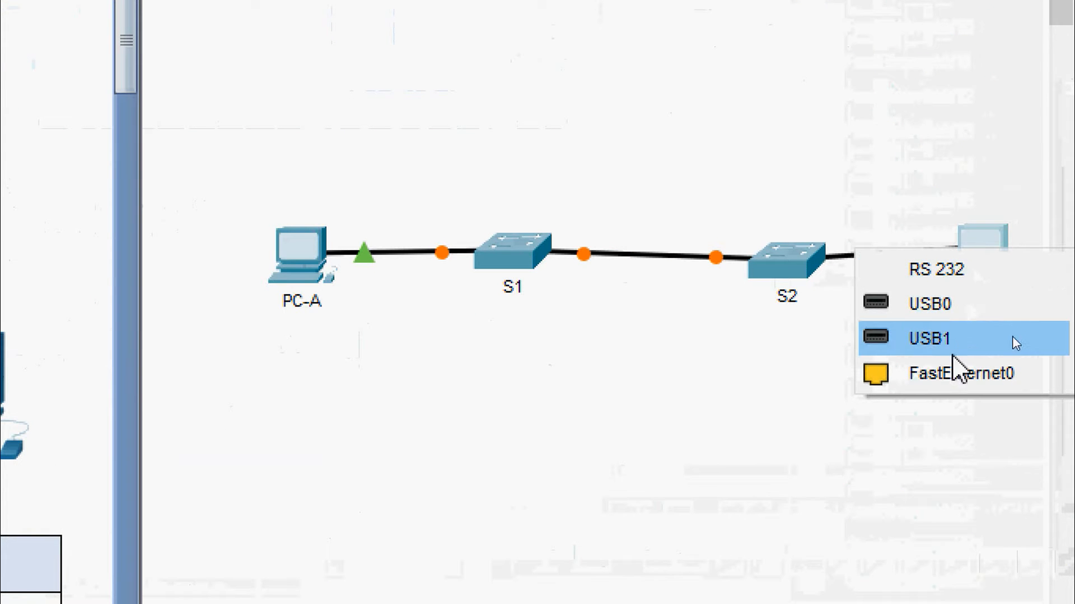
left_click(950, 375)
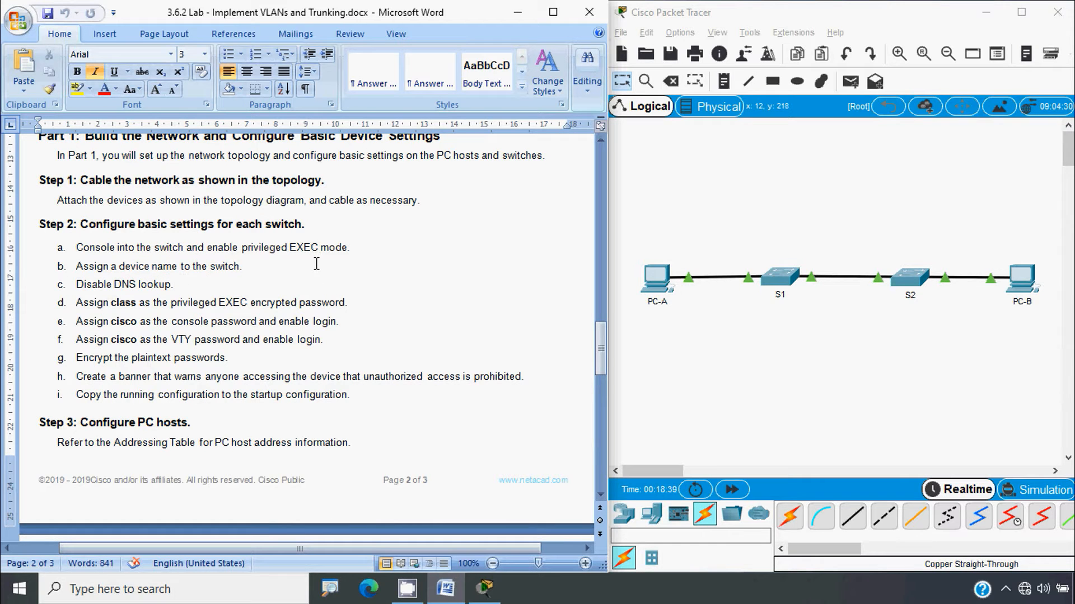
Set the first switch's hostname to S1 via enable, configure terminal, hostname S1
left_click(779, 278)
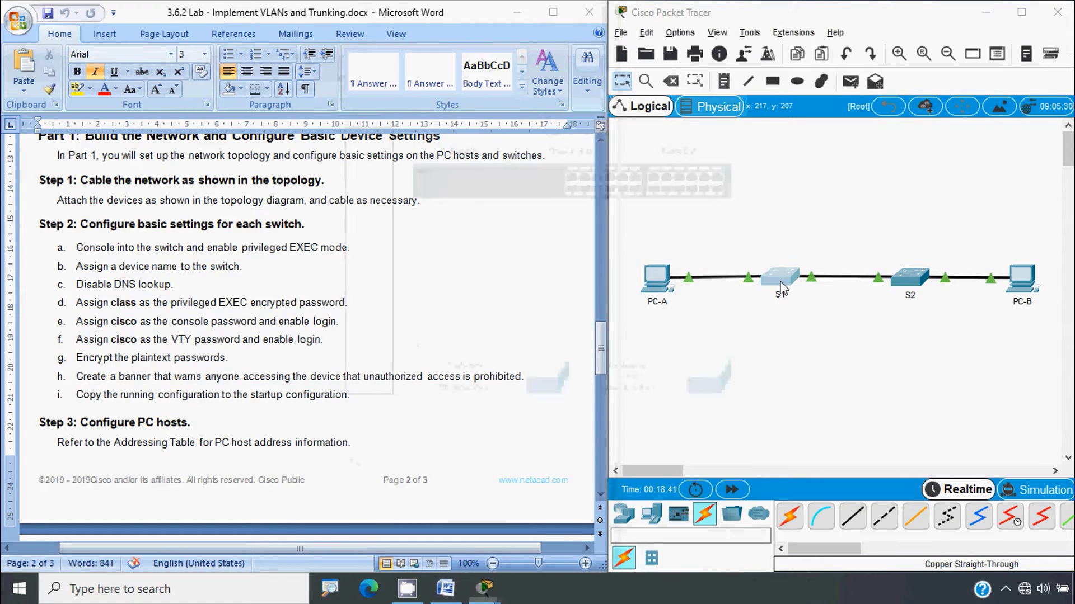
left_click(437, 103)
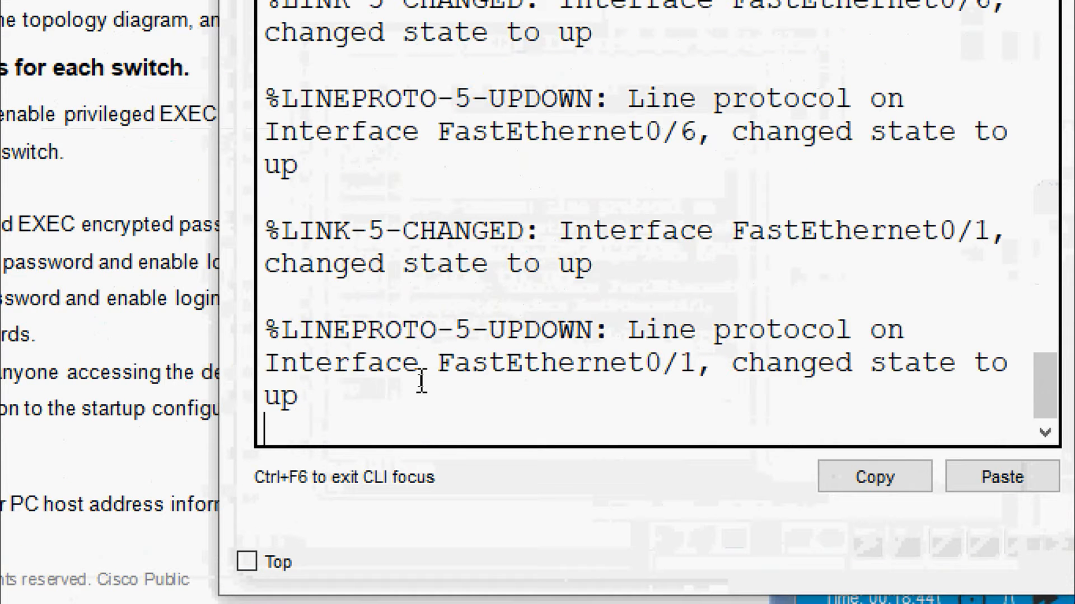
key("Return")
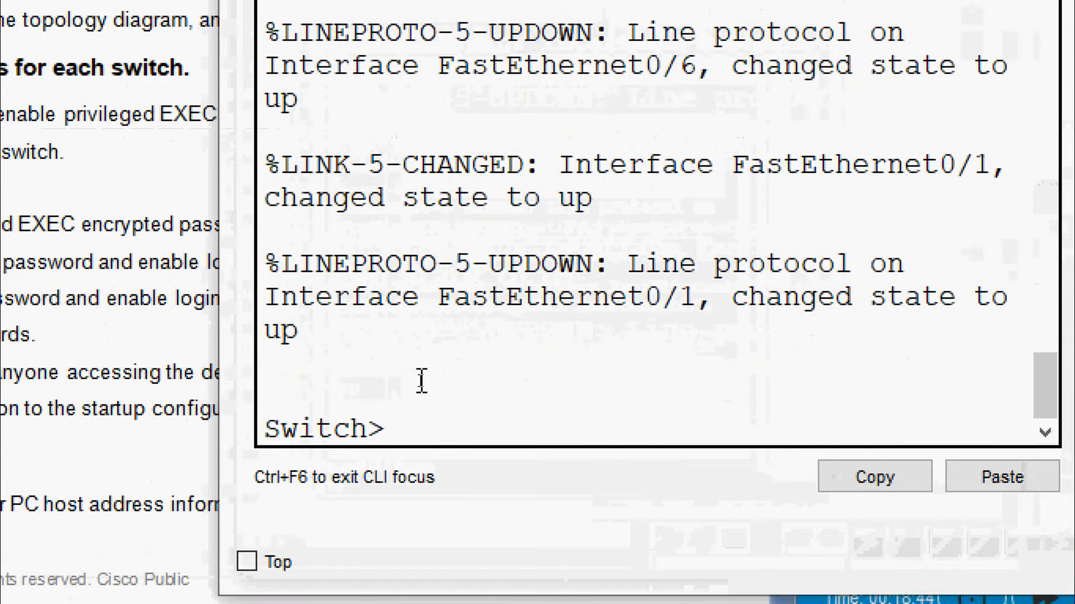
type("enable")
key("Return")
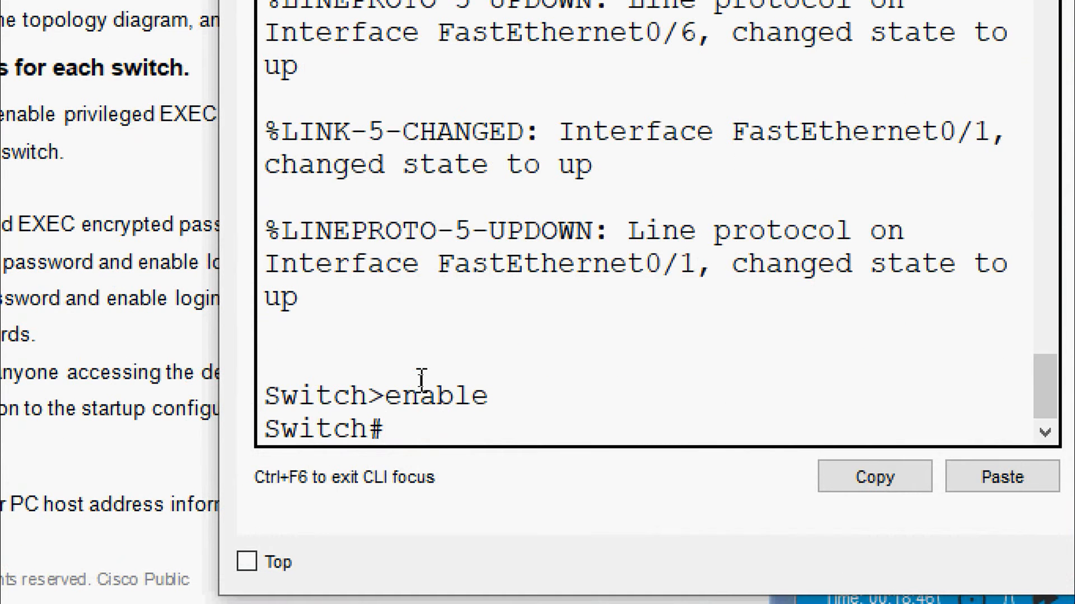
type("configure")
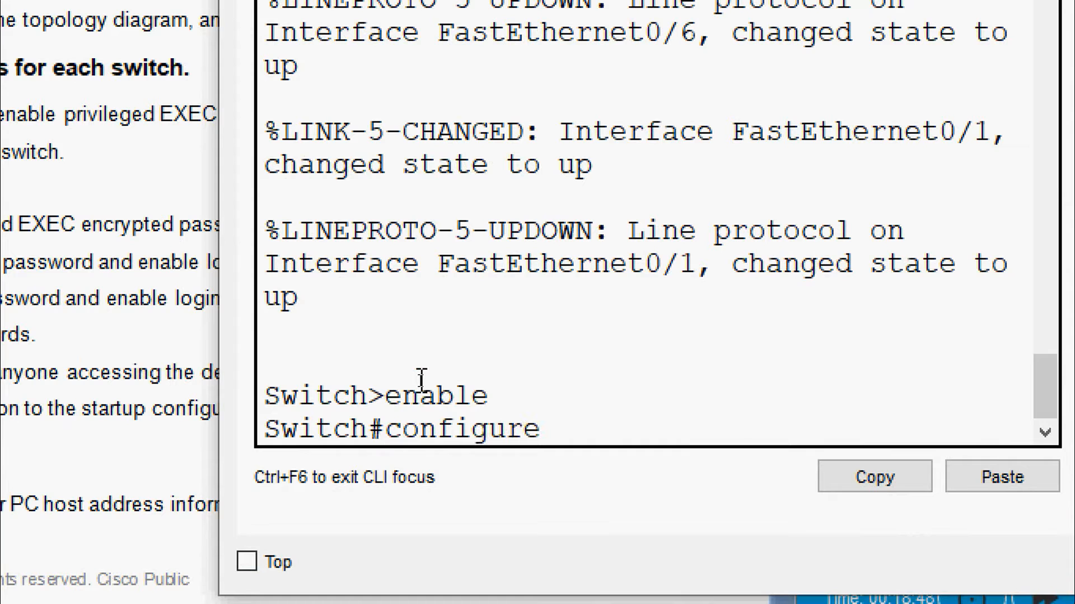
type(" terminal")
key("Return")
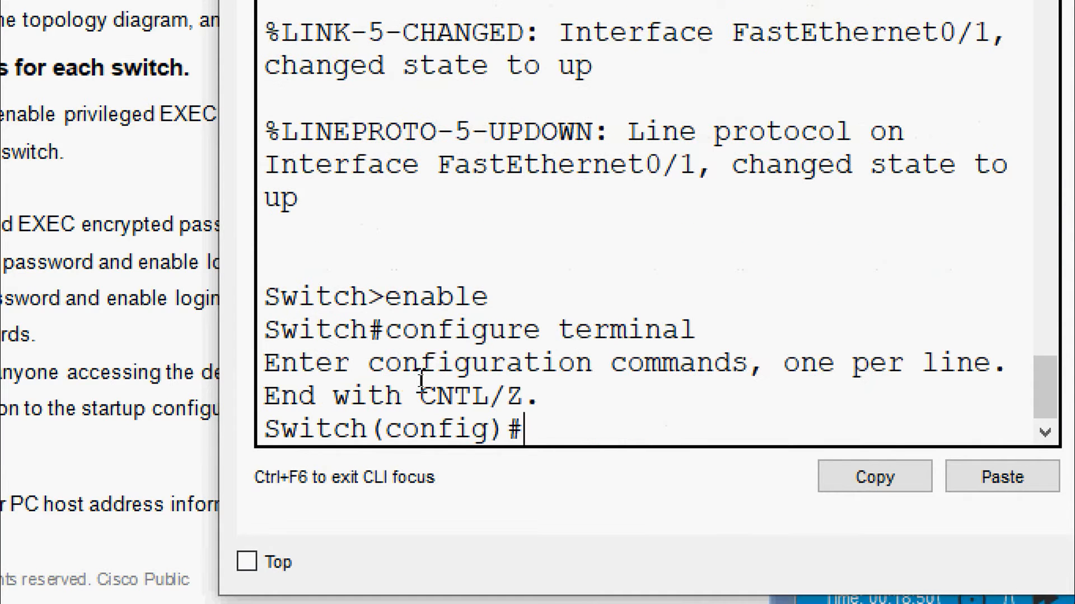
type("hostnalme")
key("BackSpace")
key("BackSpace")
key("BackSpace")
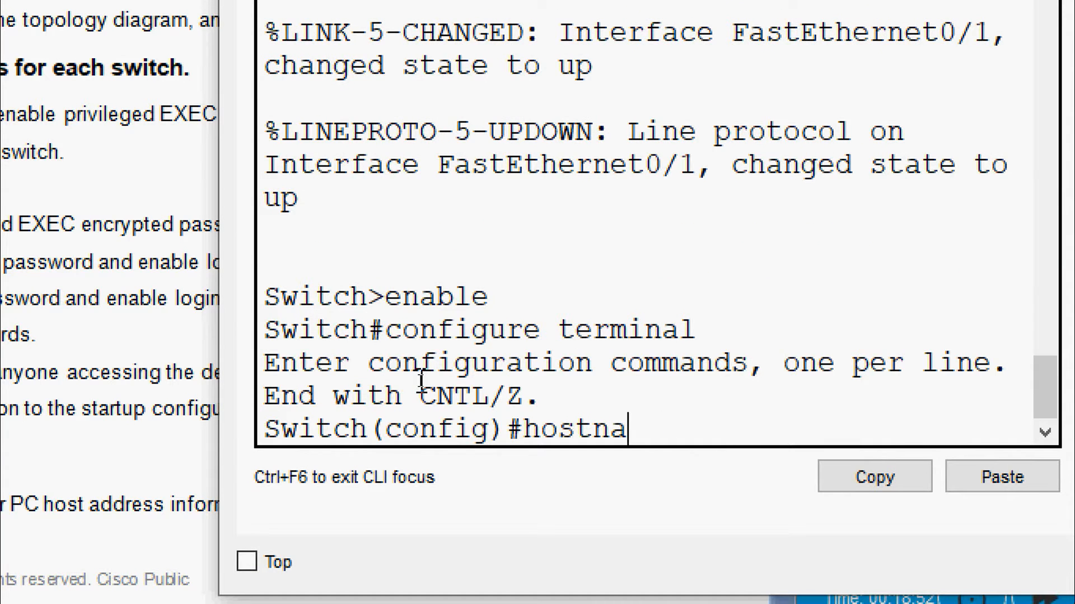
type("me S")
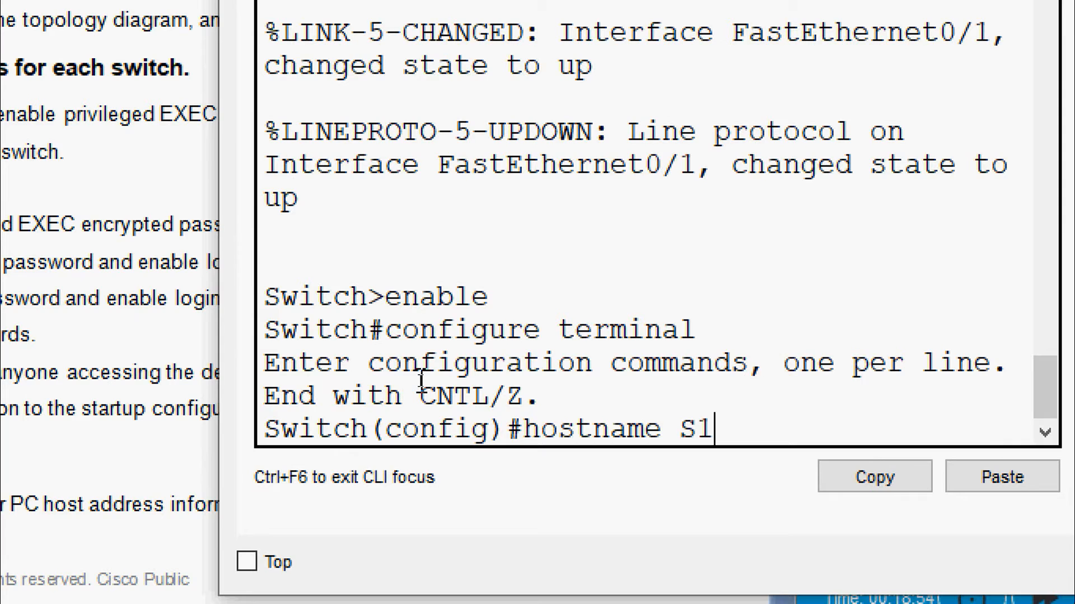
type("1")
key("Return")
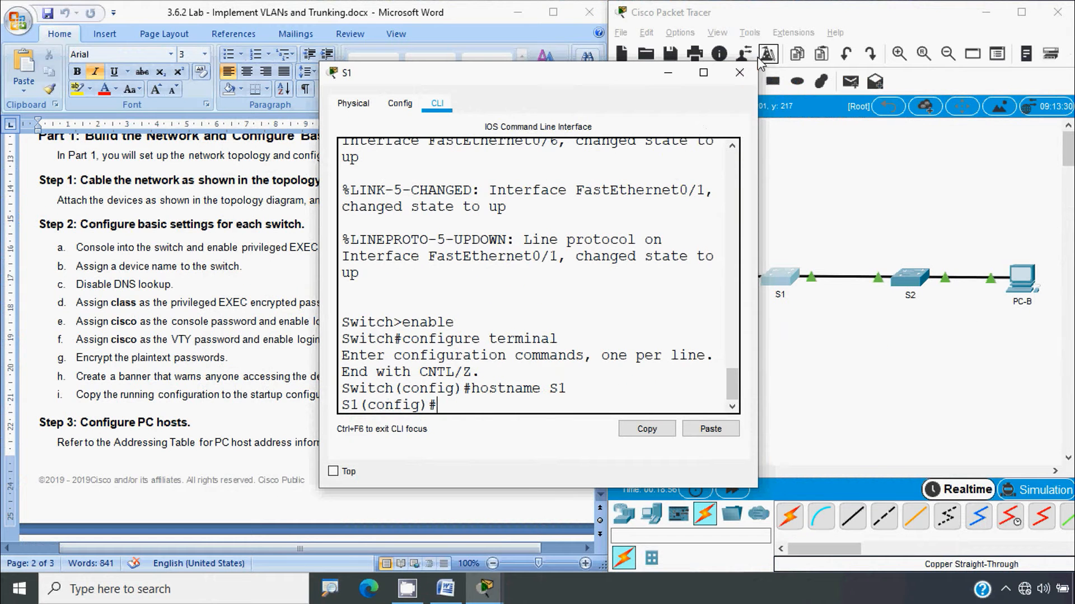
left_click(739, 72)
Set the second switch's hostname to S2 from its CLI and close the window
left_click(909, 277)
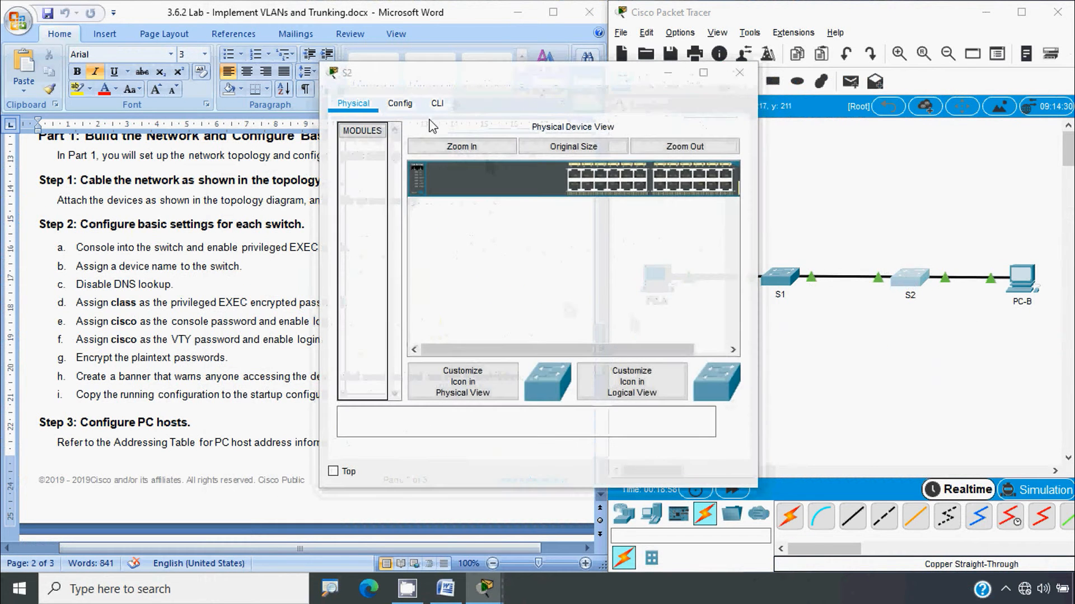
left_click(437, 104)
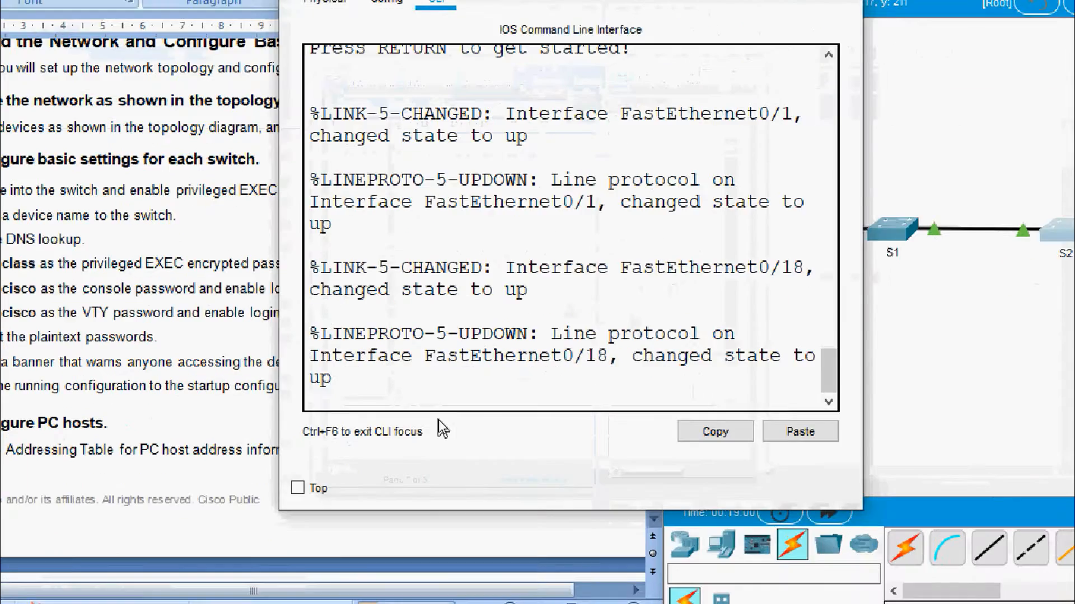
key("Return")
type("enable")
key("Return")
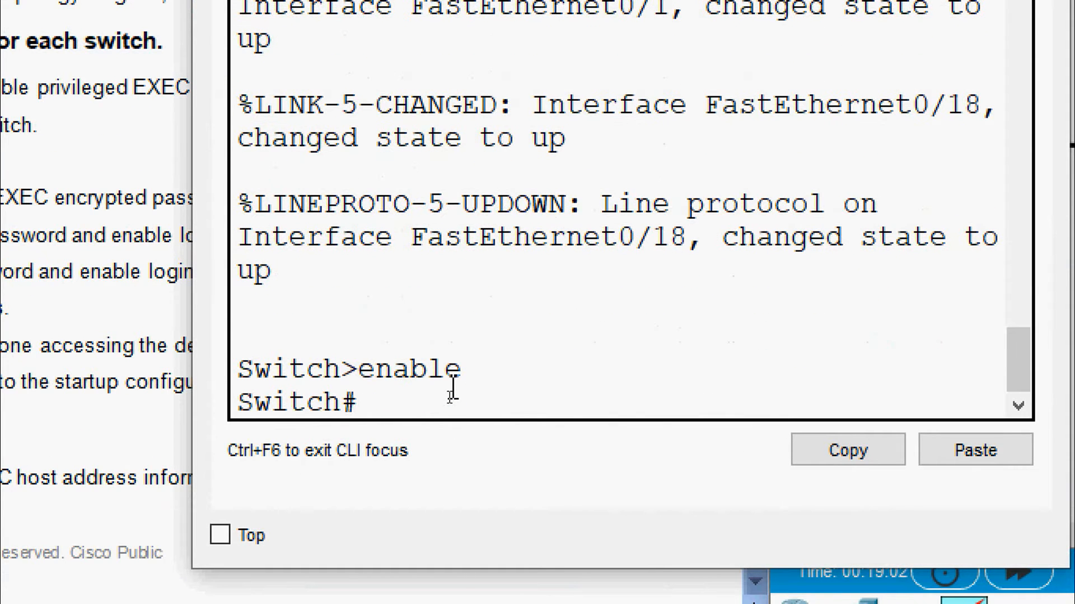
type("conf")
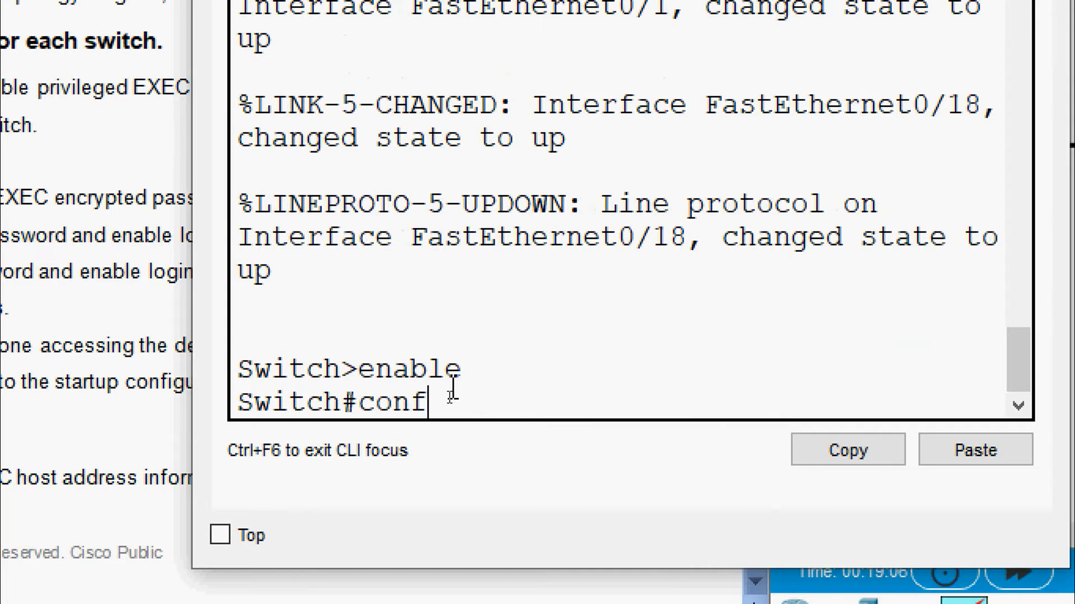
type(" t")
key("Return")
type("ho")
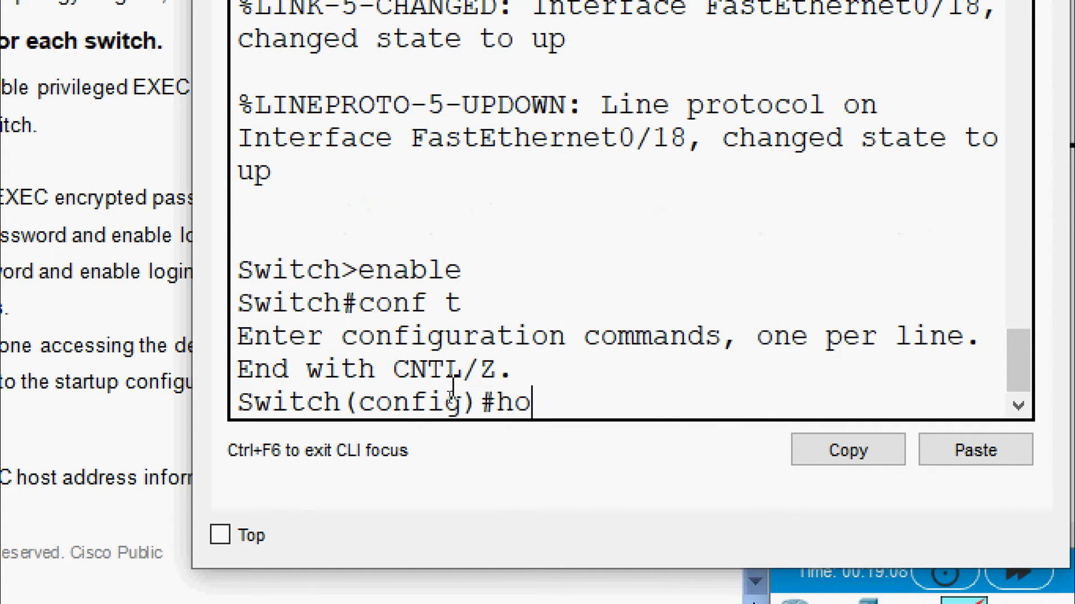
type("stname S2")
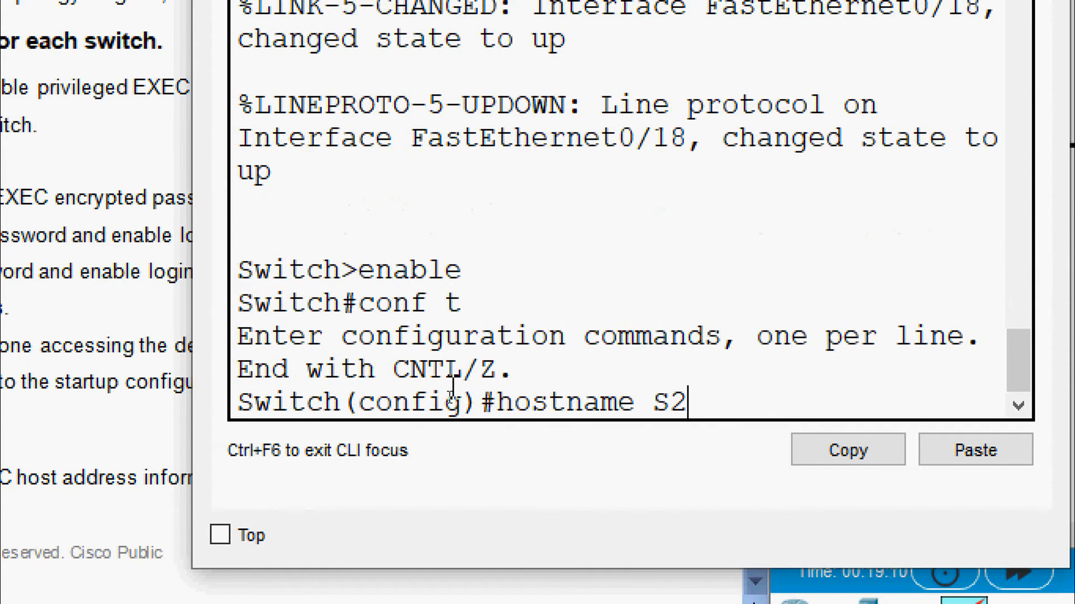
key("Return")
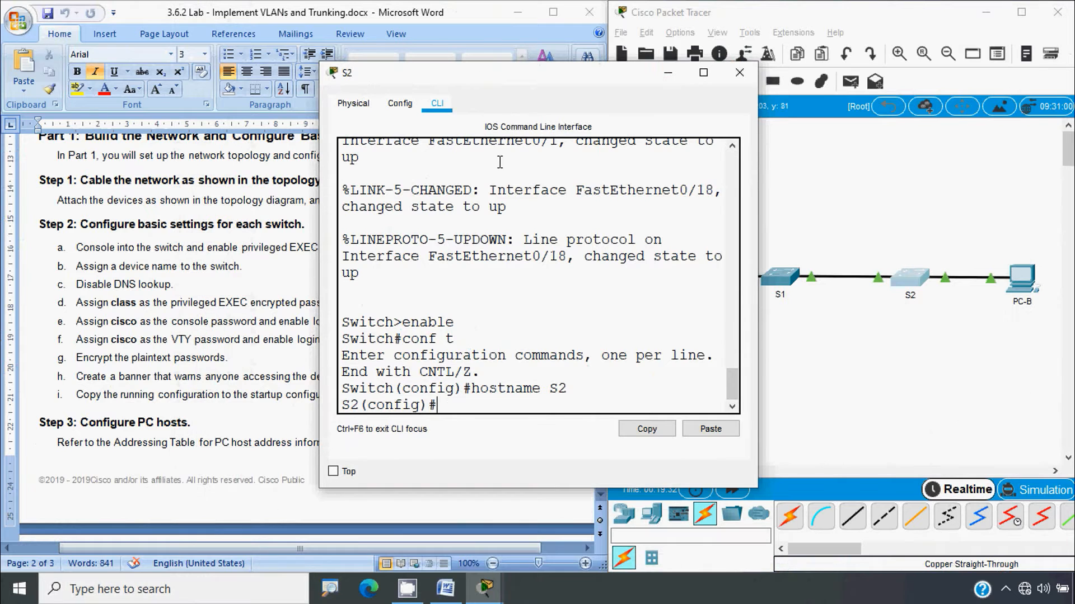
left_click(739, 72)
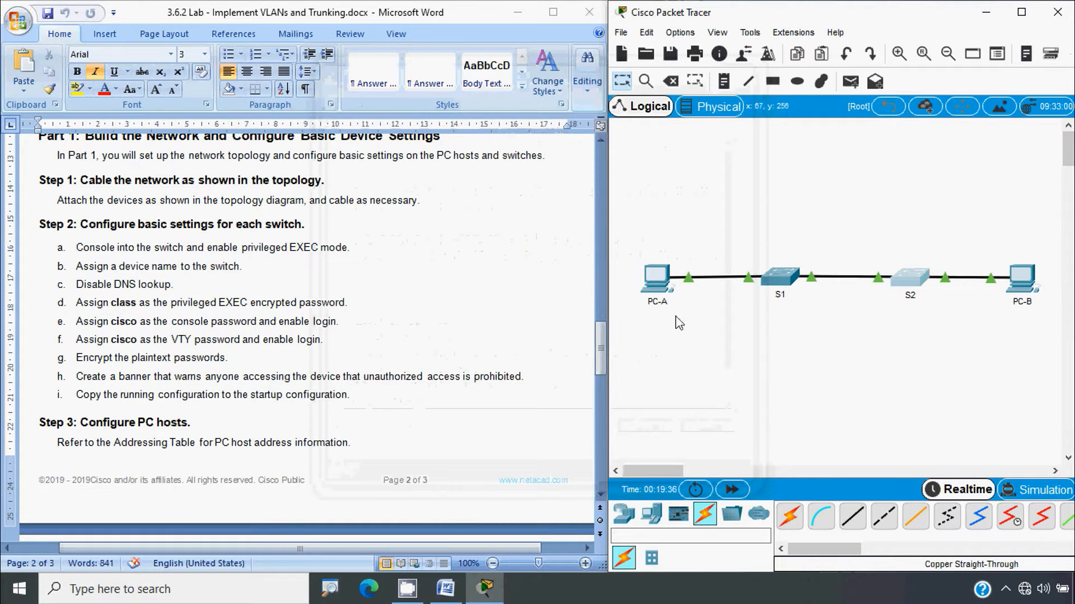
Run no ip domain-lookup on S1 and then on S2
left_click(773, 280)
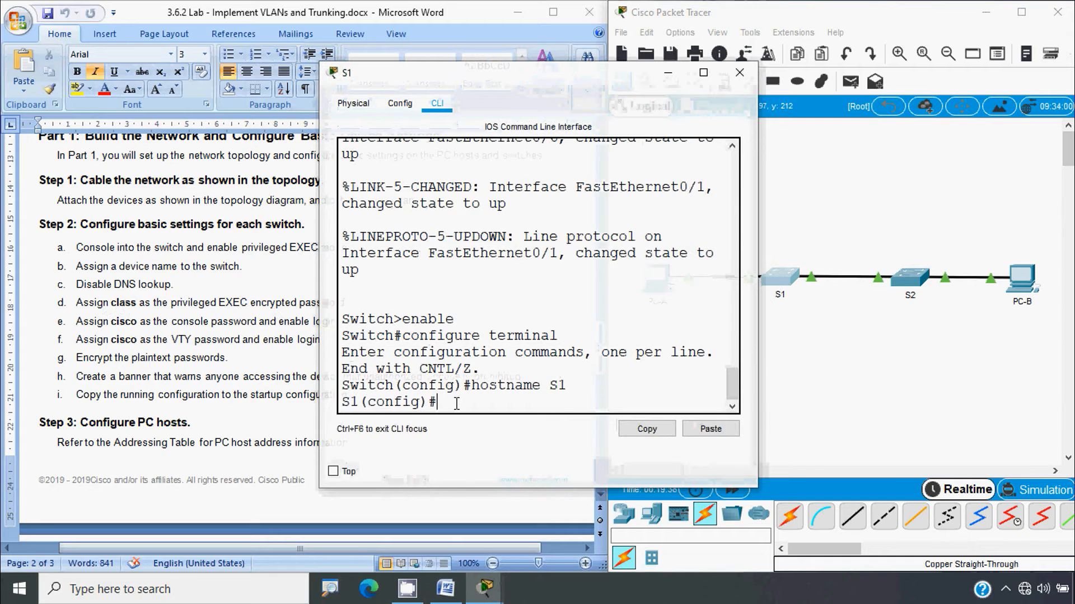
type("no")
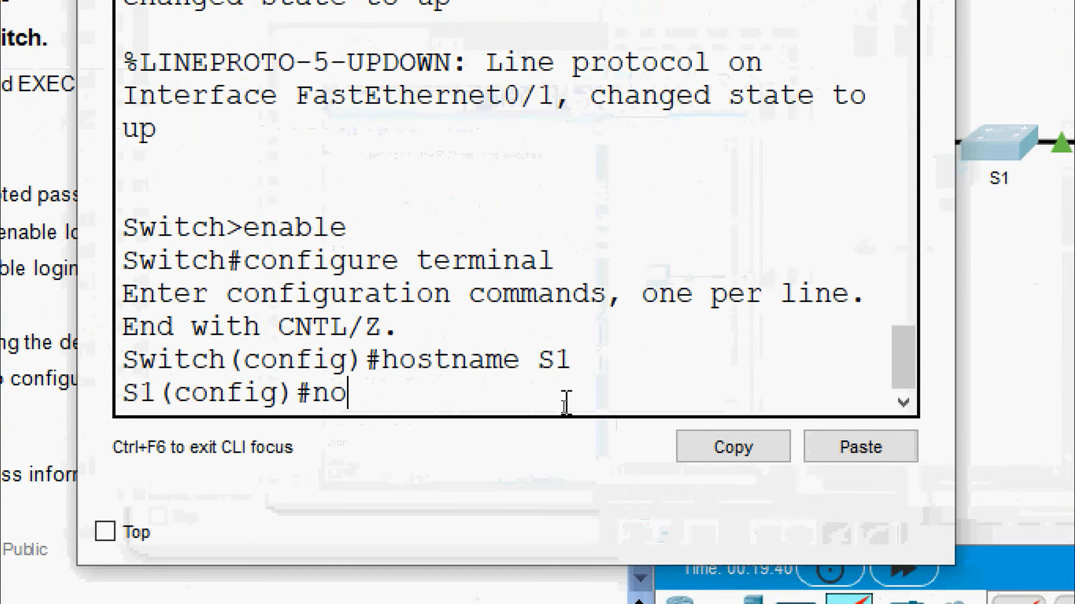
type(" ip domain-")
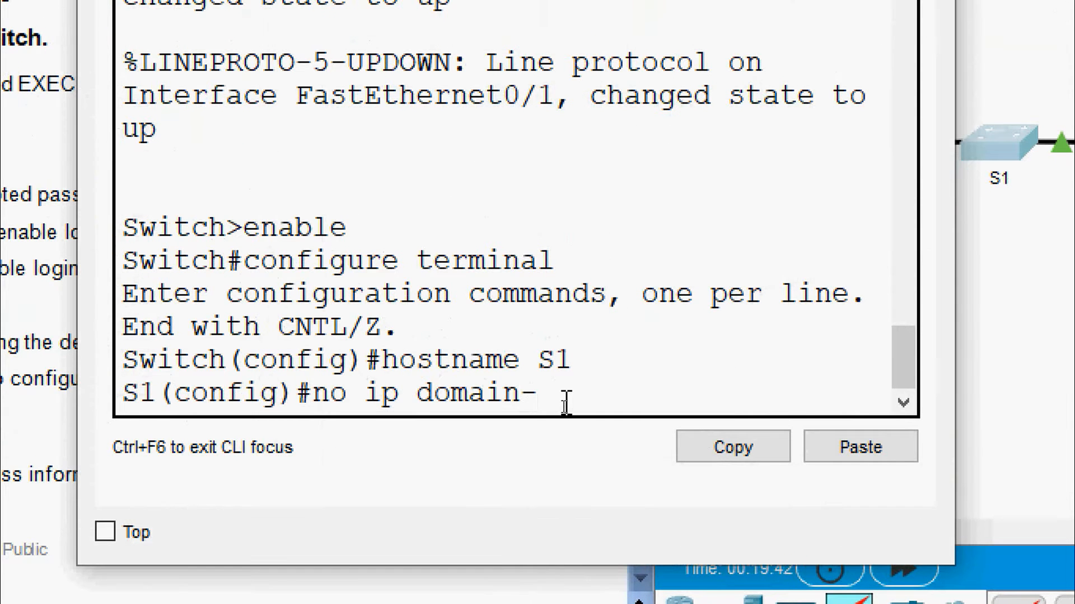
type("lookup")
key("Return")
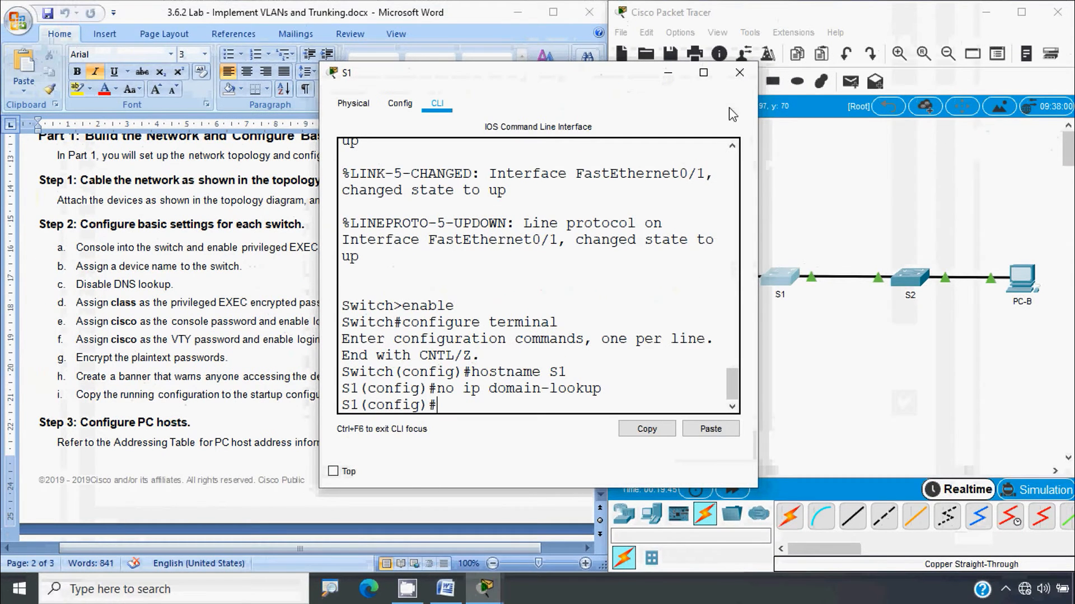
left_click(744, 64)
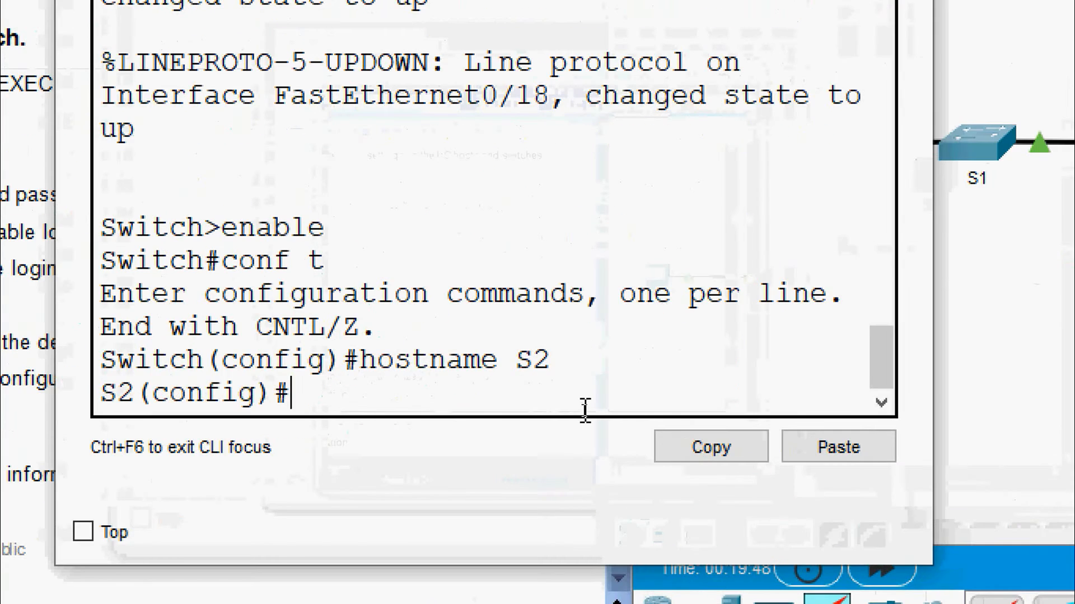
type("no ip dom")
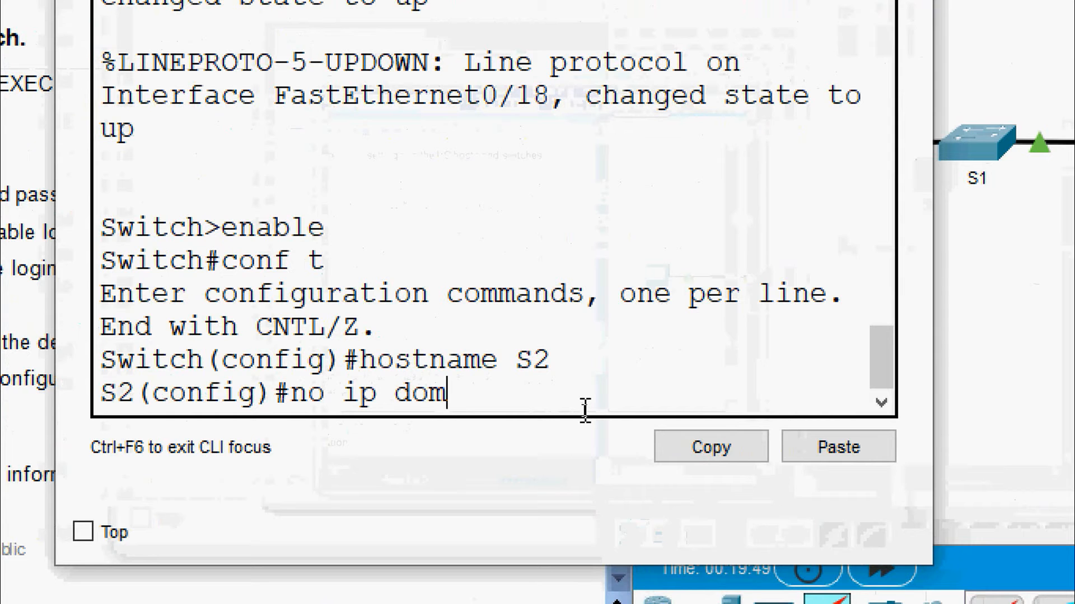
type("ain-lookup")
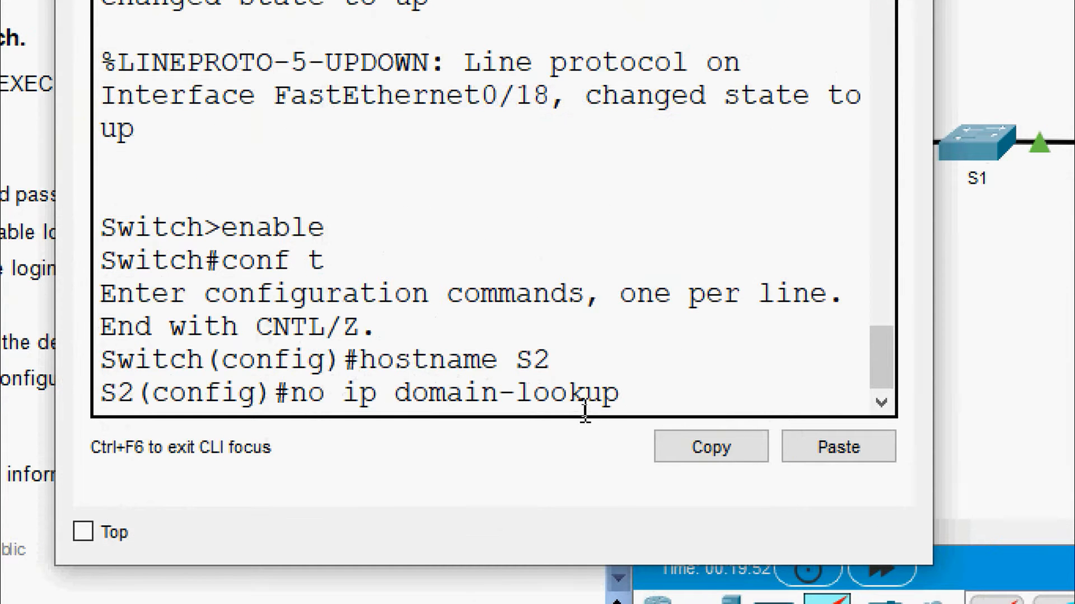
key("Return")
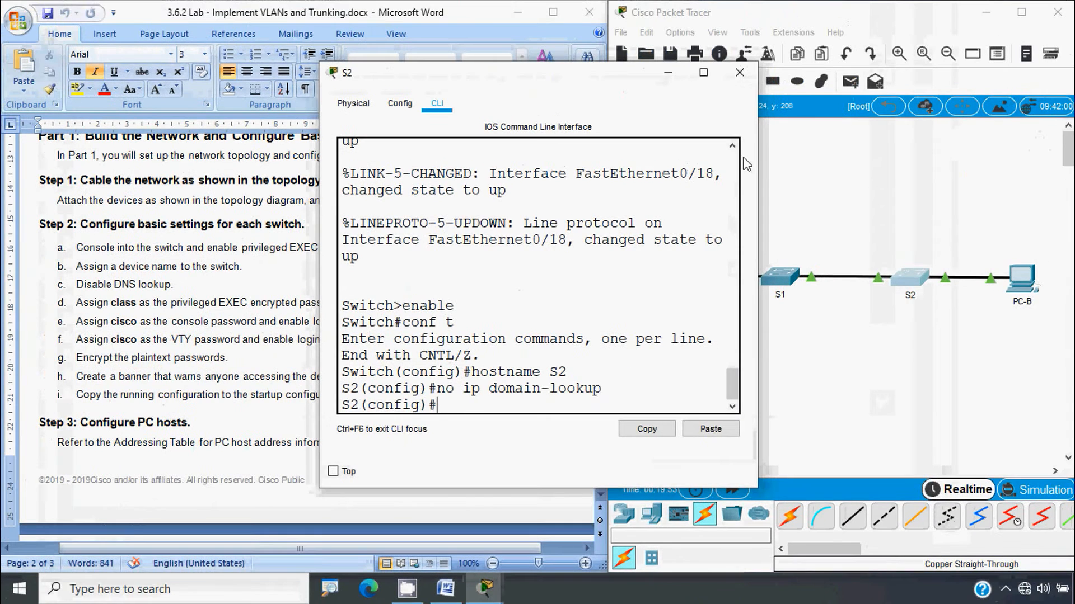
left_click(739, 66)
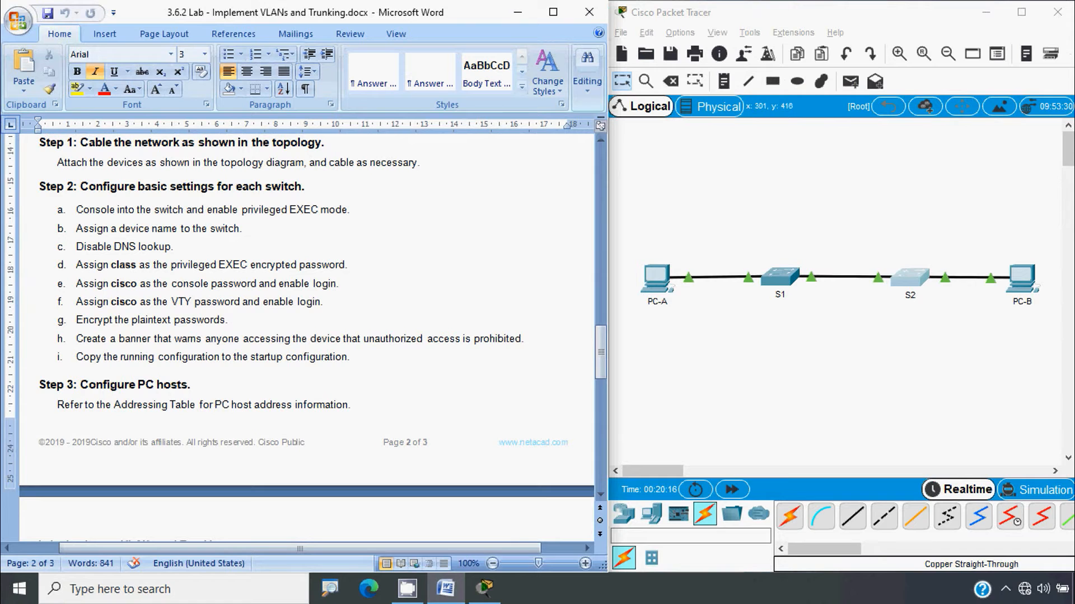
key("alt")
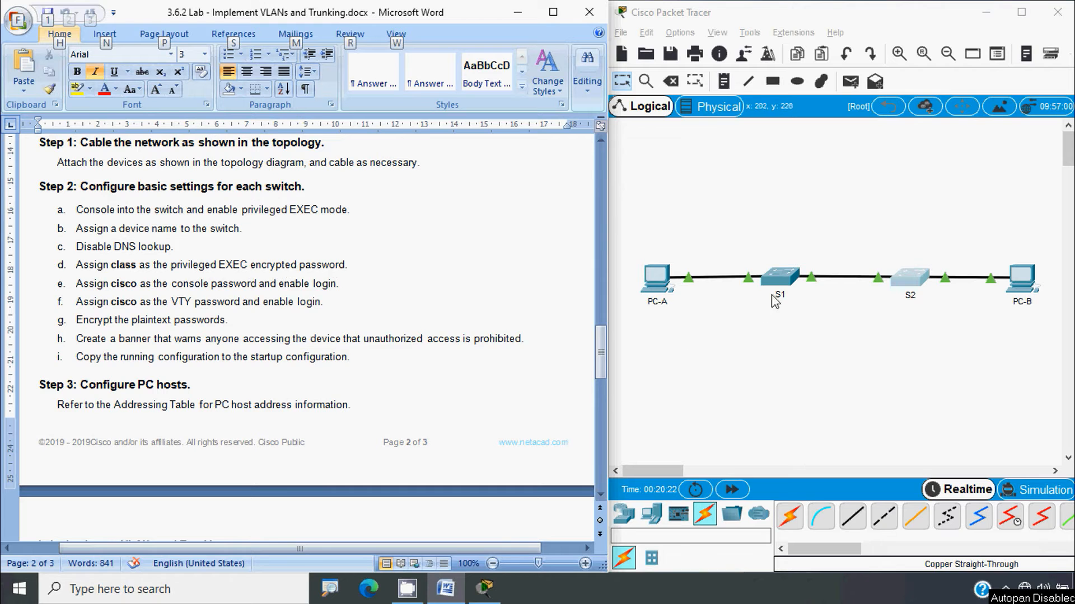
Run enable secret with the lab password on S1 and on S2
left_click(778, 279)
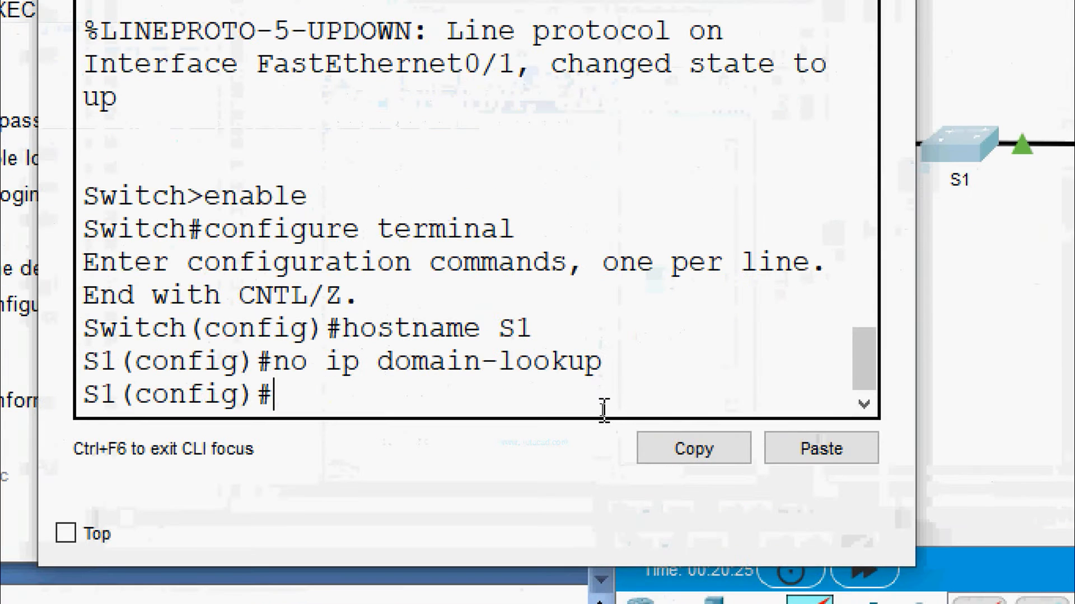
type("enabl")
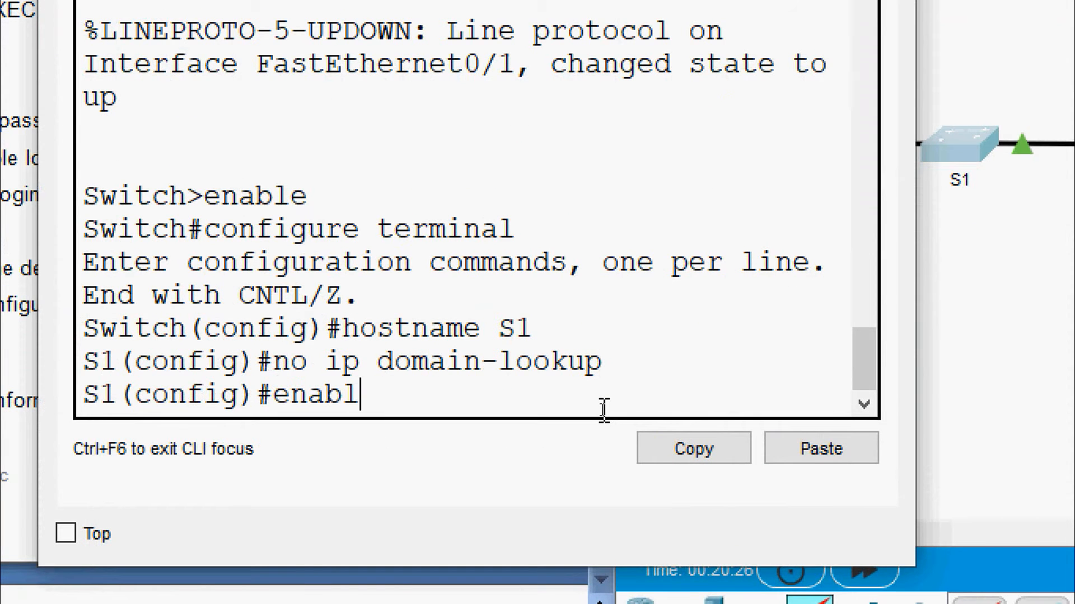
type("e secret cl")
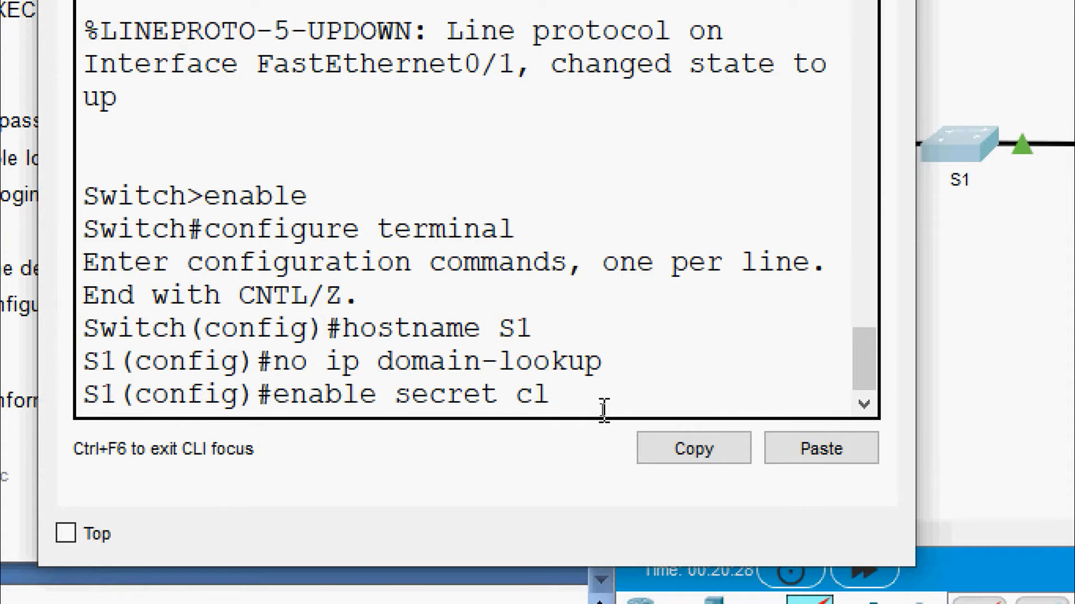
type("ass")
key("Return")
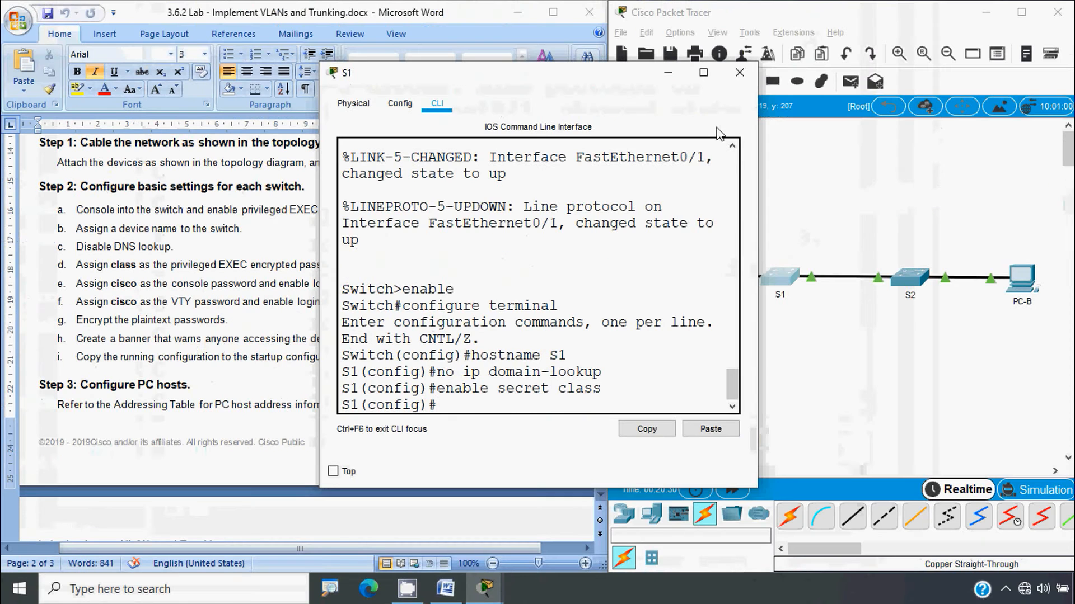
left_click(739, 72)
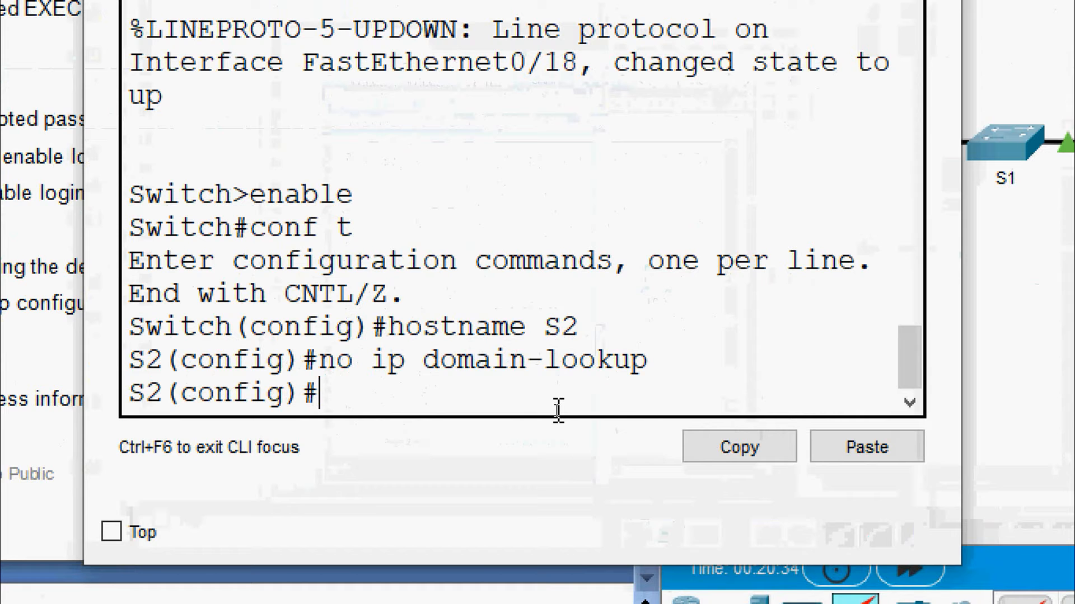
type("ena")
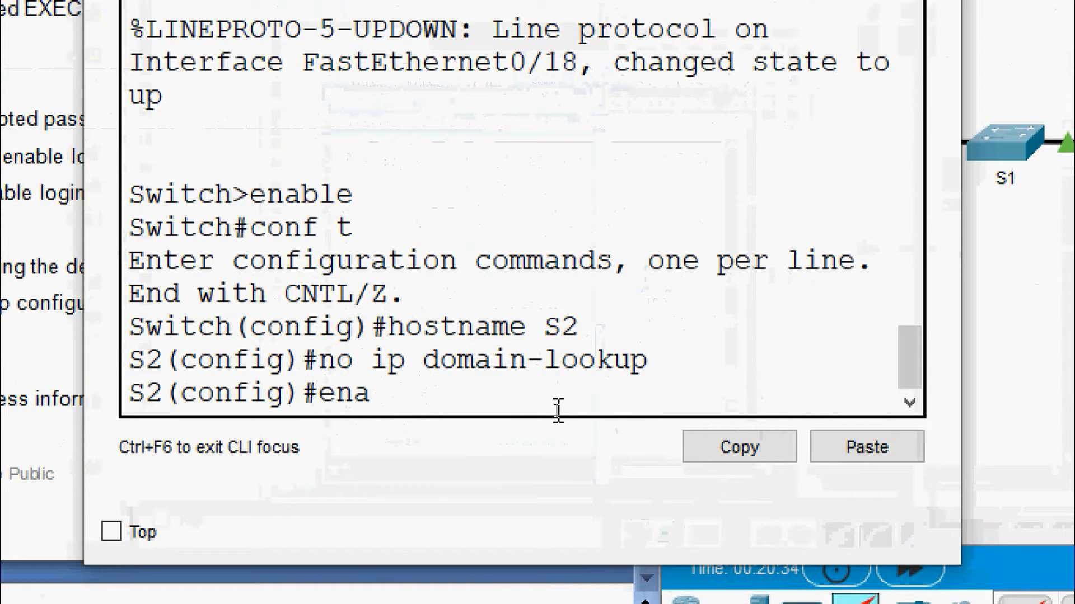
type("ble secret class")
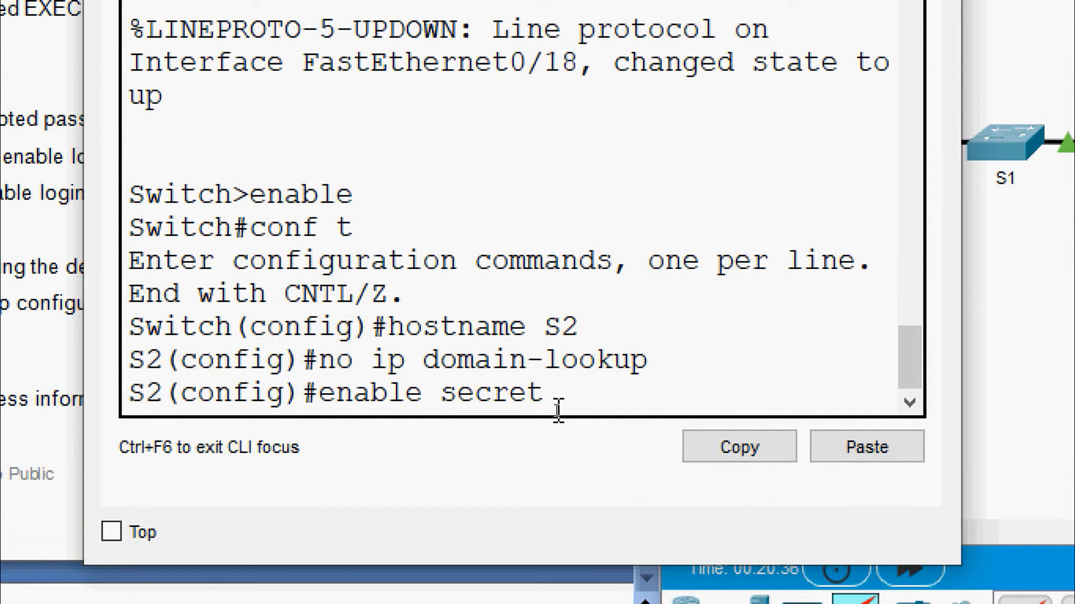
key("Return")
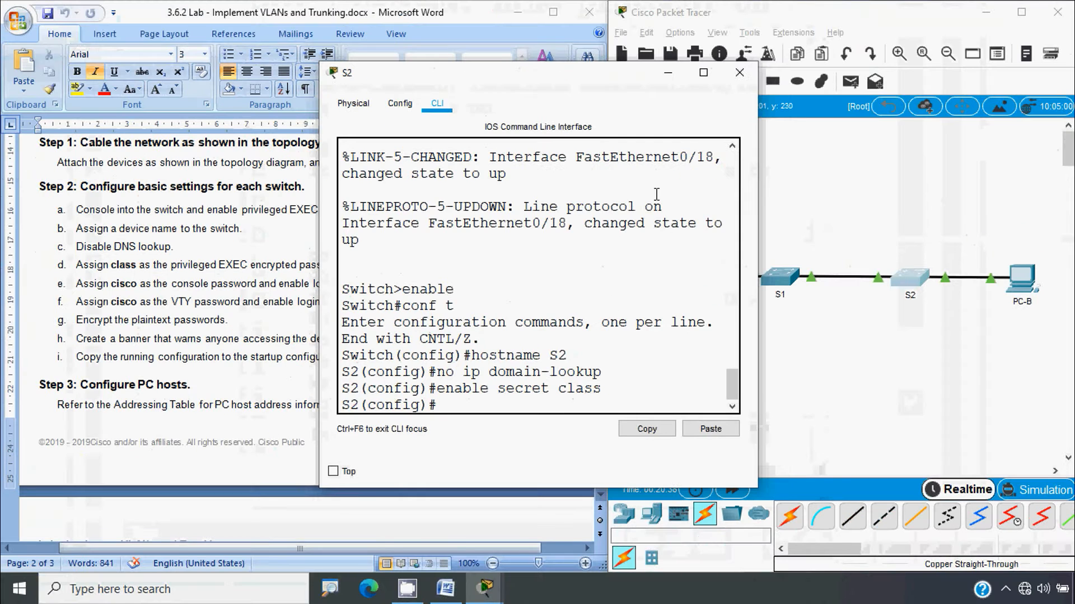
left_click(756, 73)
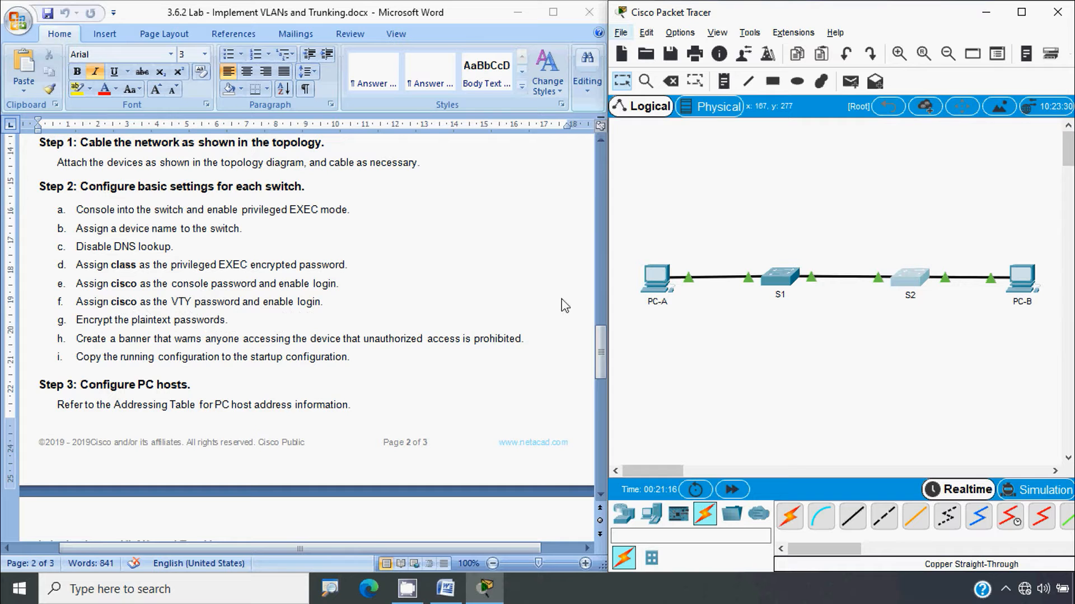
Give S1's console line 0 the lab password and require login
left_click(777, 280)
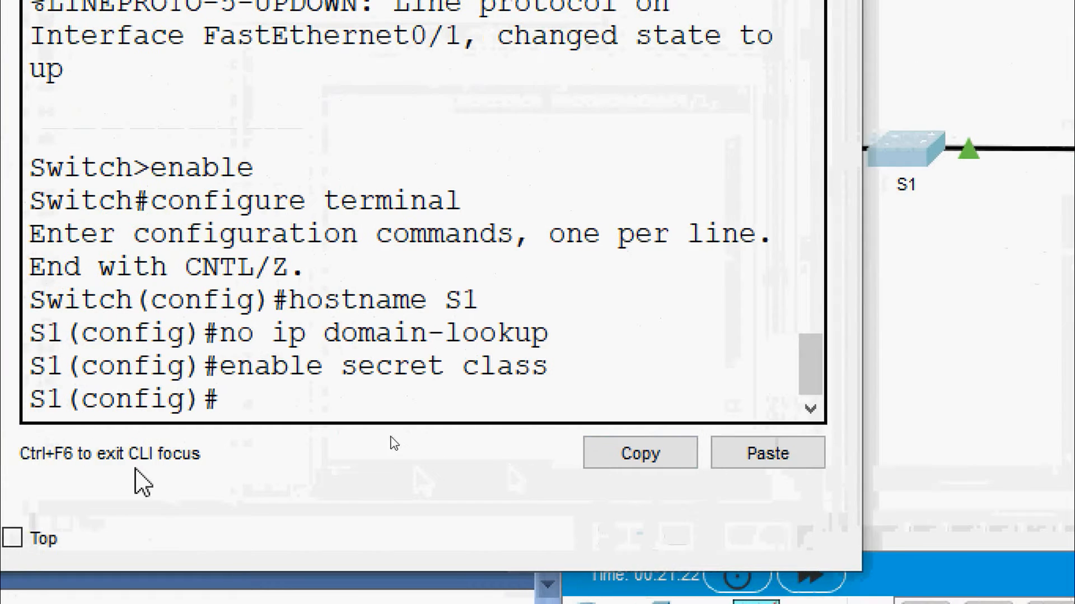
type("line")
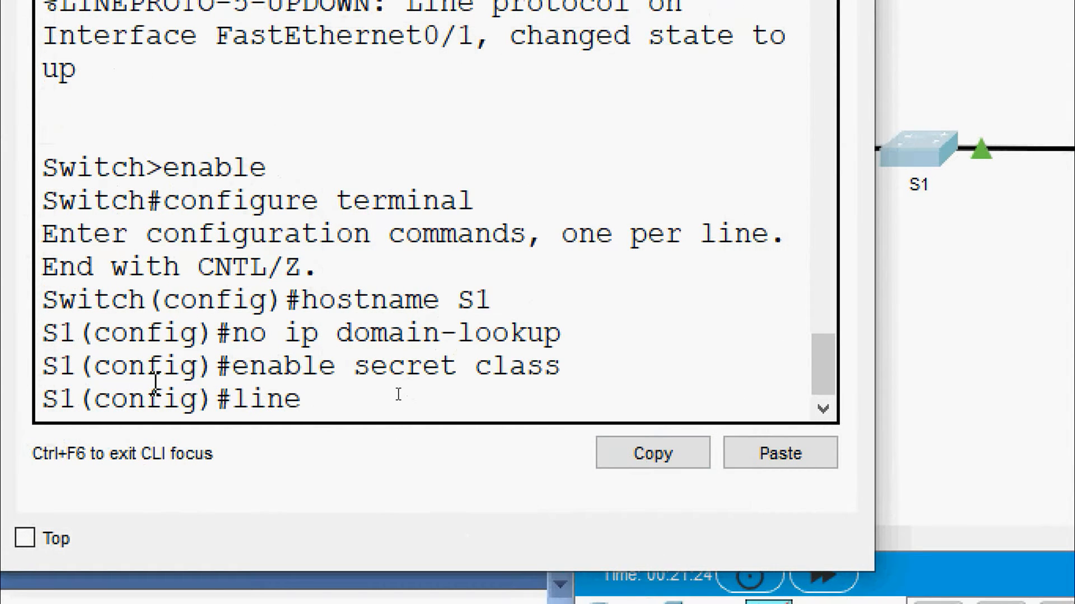
type(" console 0")
key("Return")
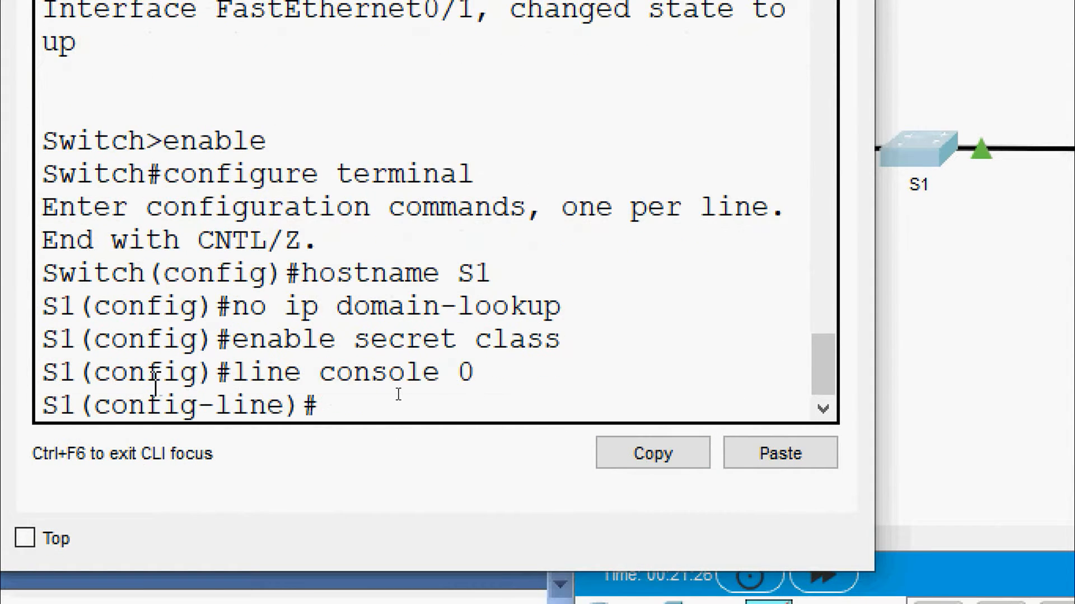
type("password ")
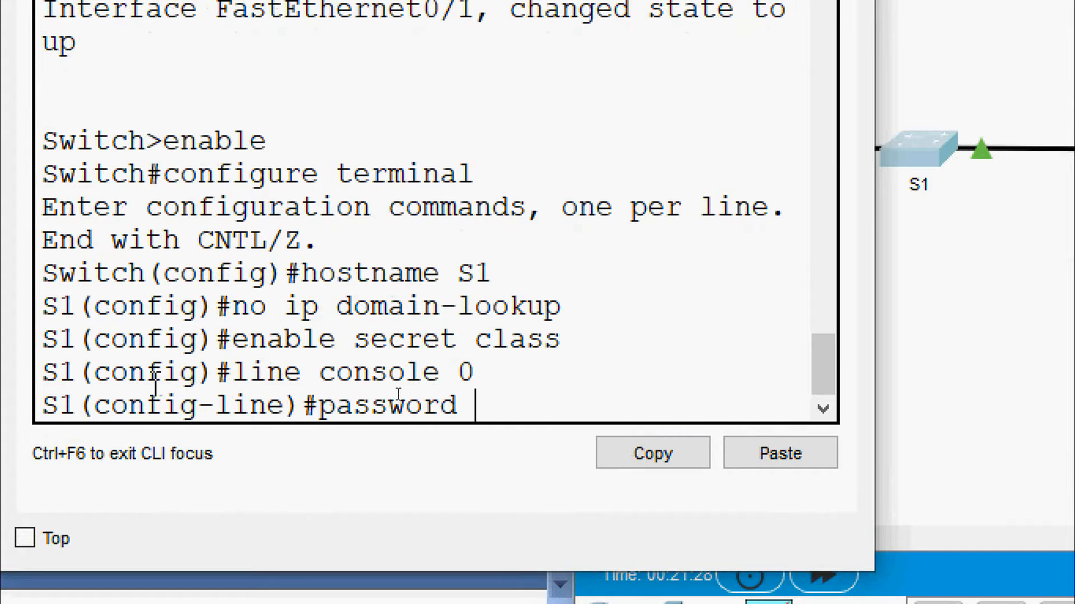
type("cisco")
key("Return")
type("login")
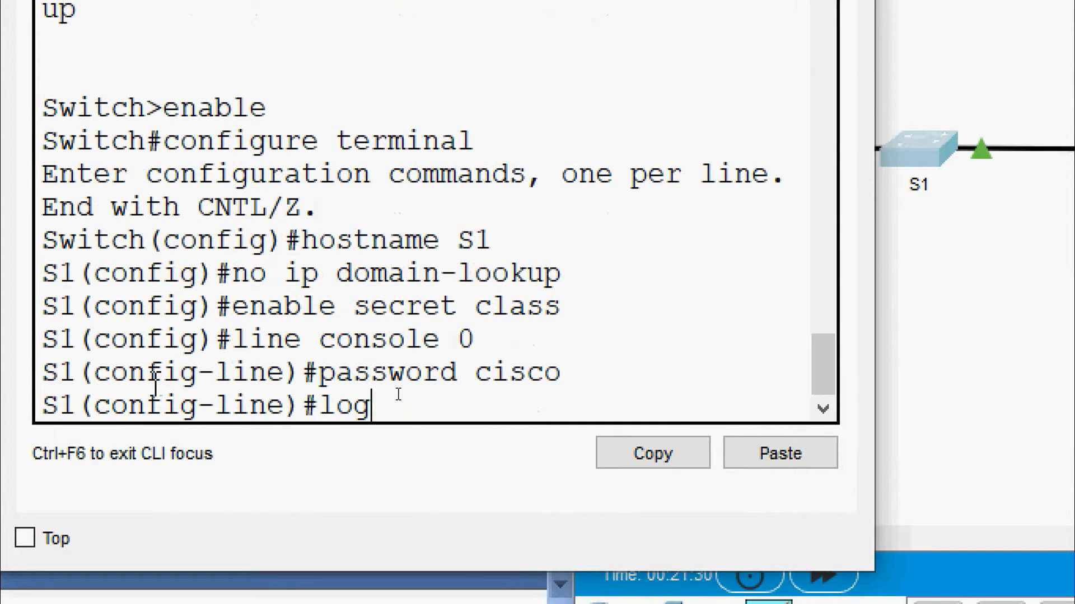
key("Return")
type("exit")
key("Return")
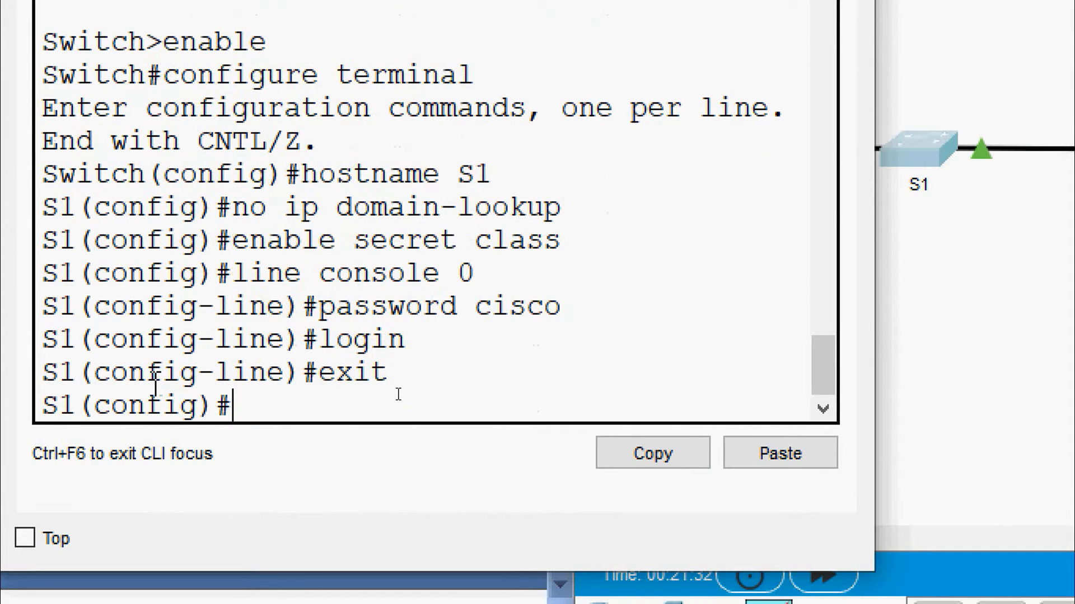
Give S1's VTY lines 0–15 the lab password and require login
type("line v")
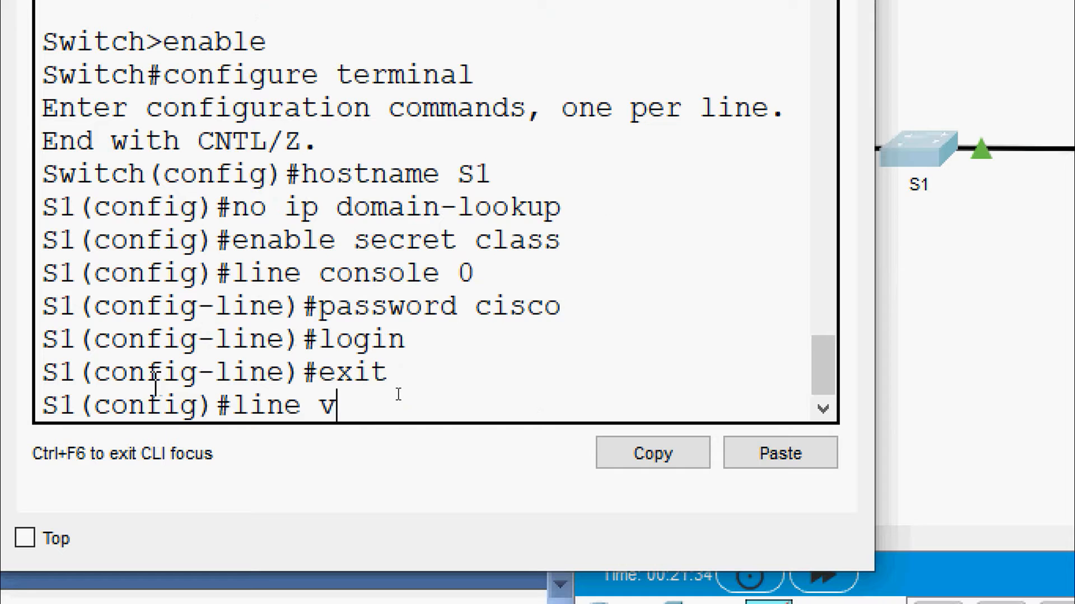
type("ty 0 15")
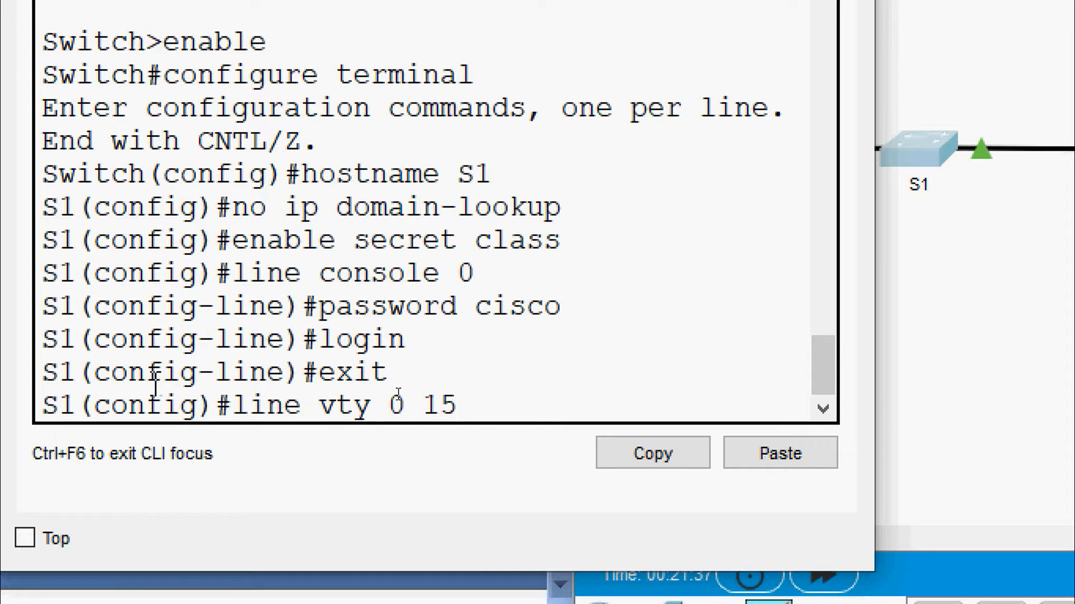
key("Return")
type("password")
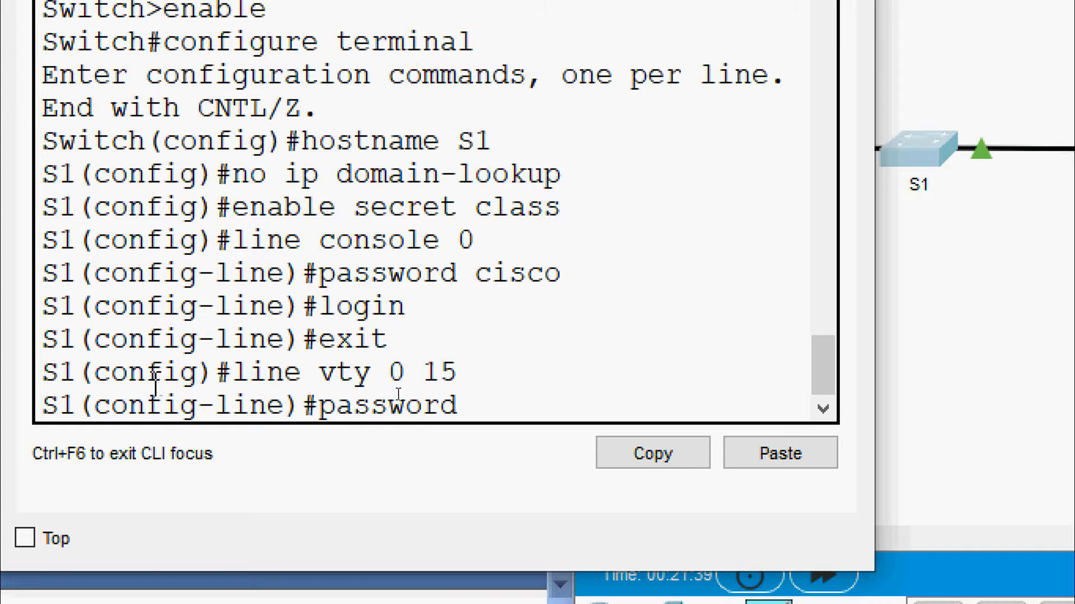
type(" cisco")
key("Return")
type("login")
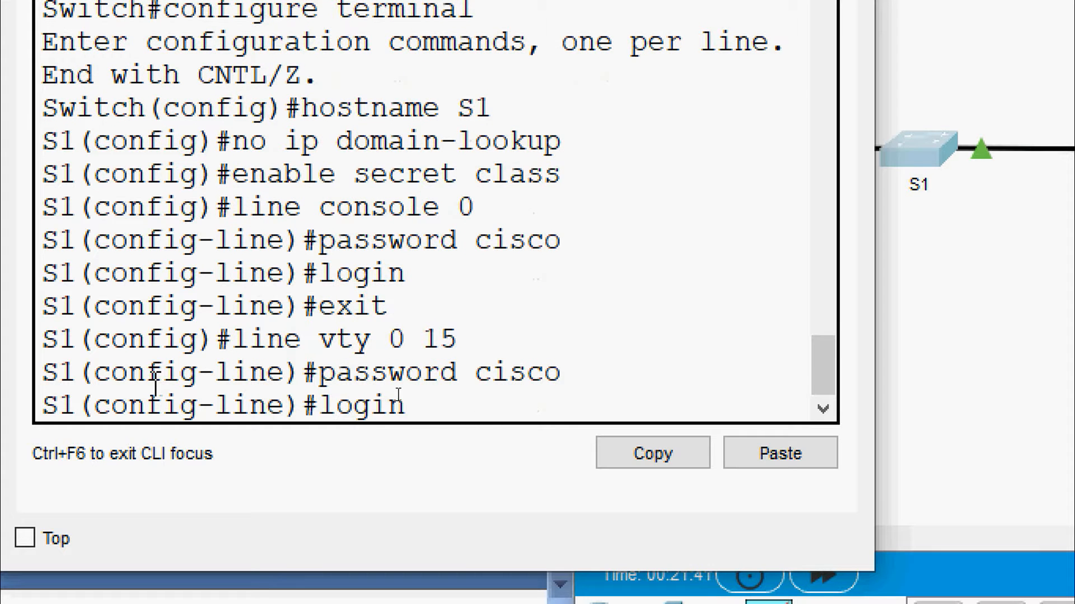
key("Return")
type("exit")
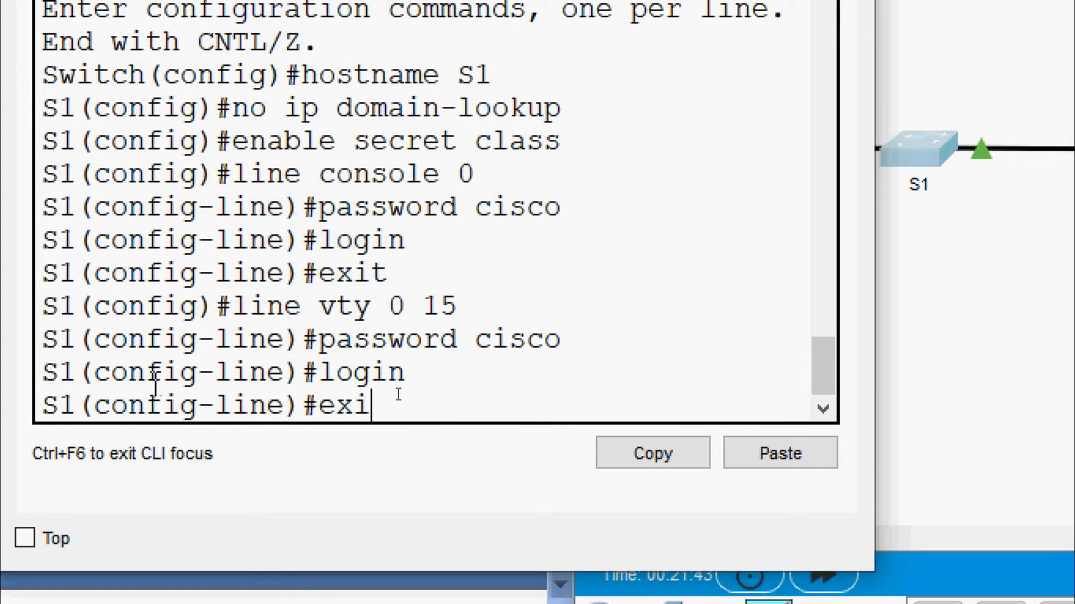
key("Return")
key("Return")
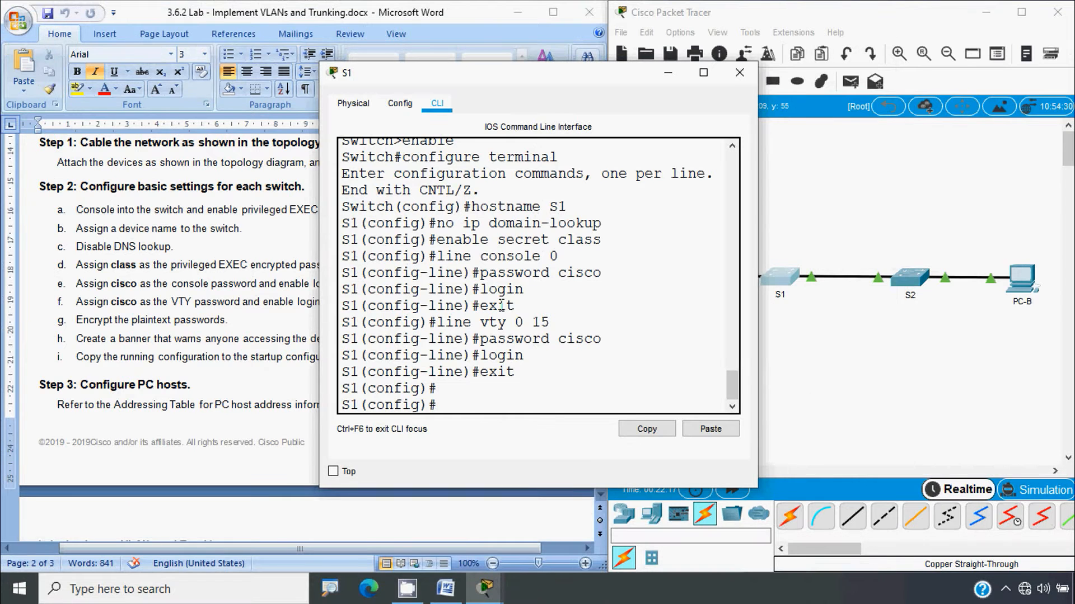
left_click(739, 72)
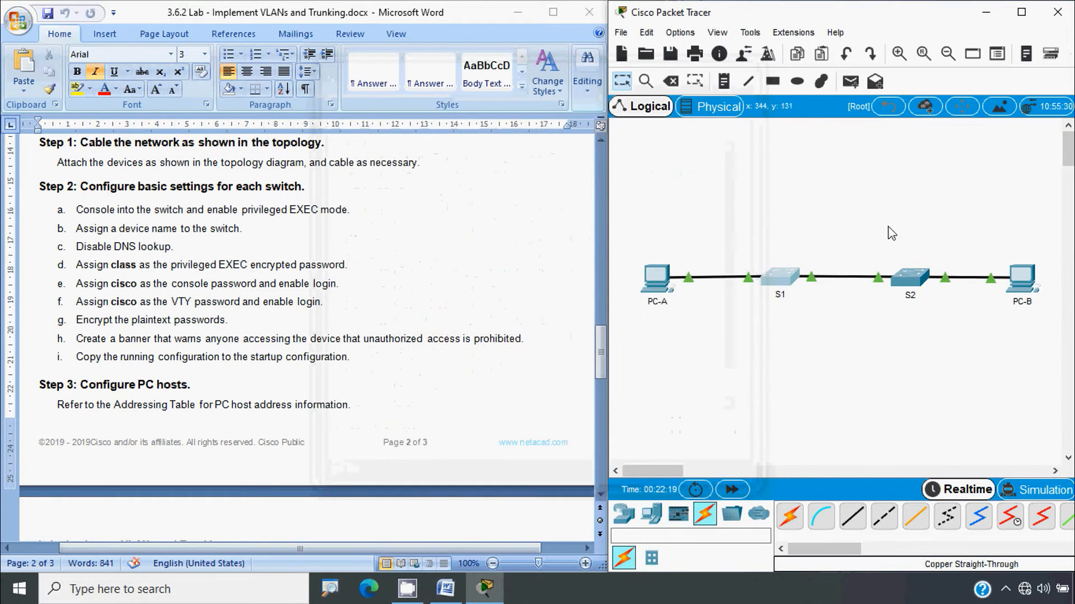
left_click(908, 278)
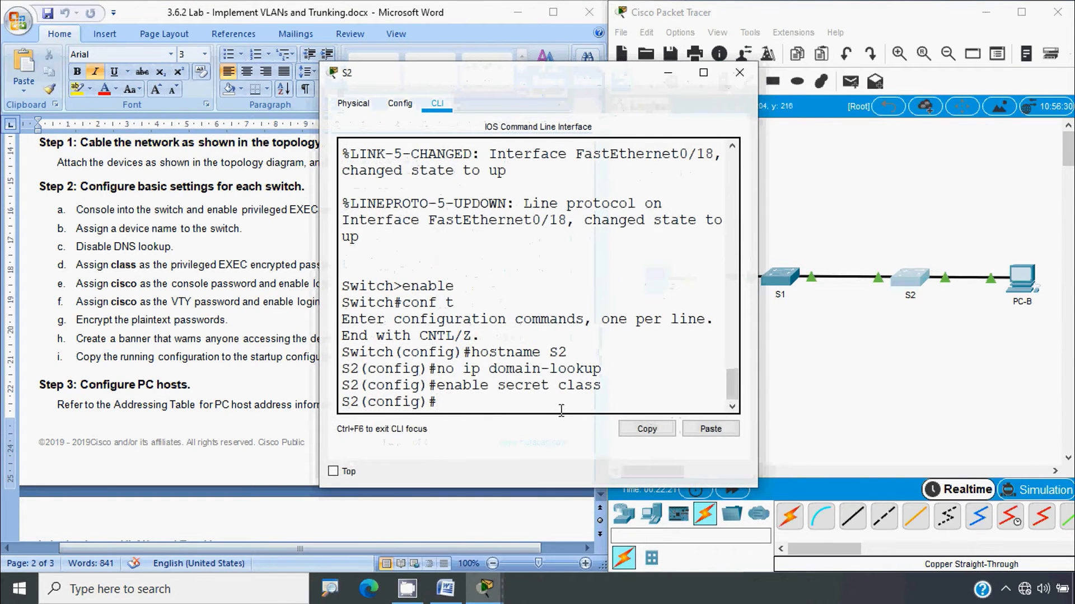
type("line console0")
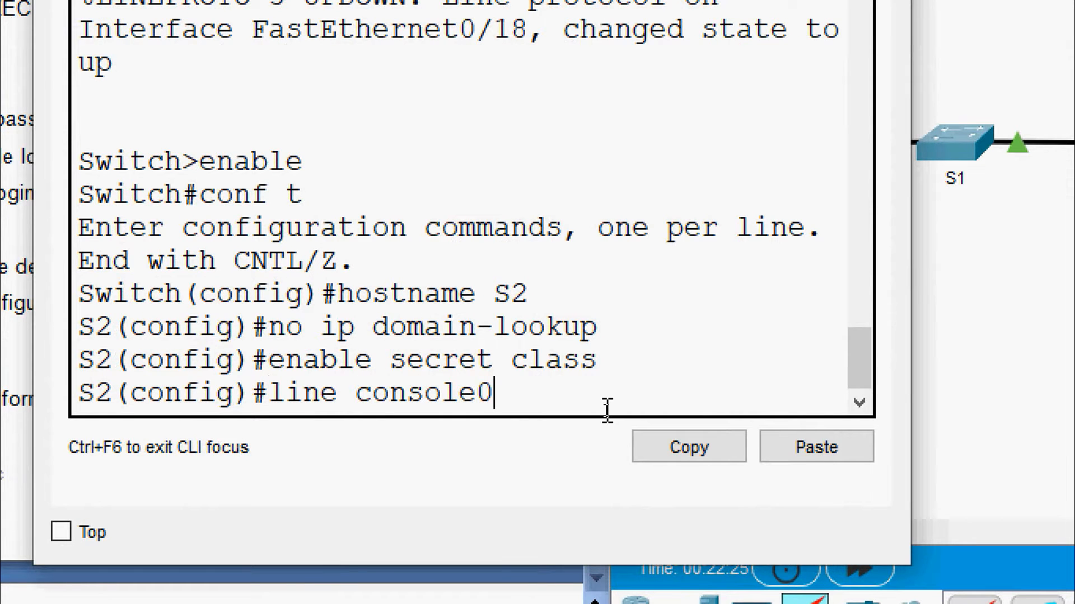
key("BackSpace")
type("0")
key("Return")
type("passow")
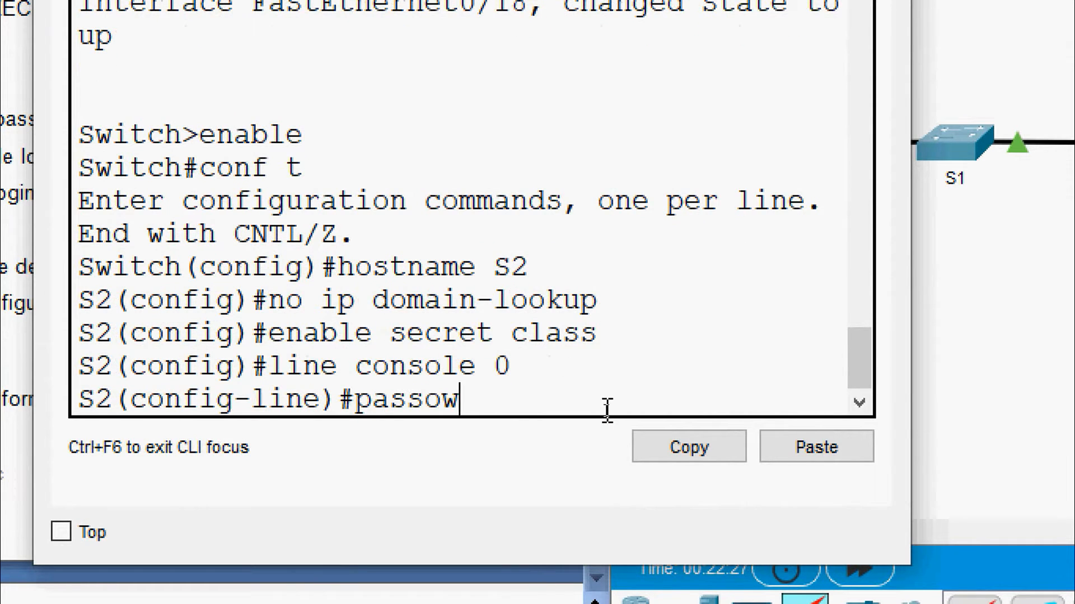
type("r")
key("BackSpace")
key("BackSpace")
key("BackSpace")
type("word cisco")
key("Return")
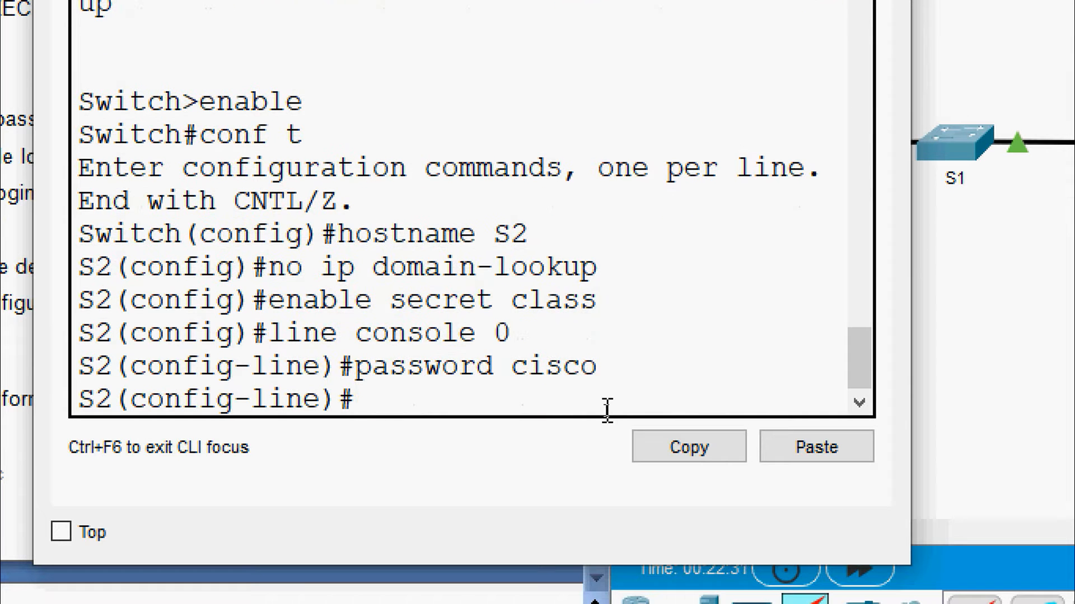
type("lg")
key("BackSpace")
type("login")
key("Return")
type("exit")
key("Return")
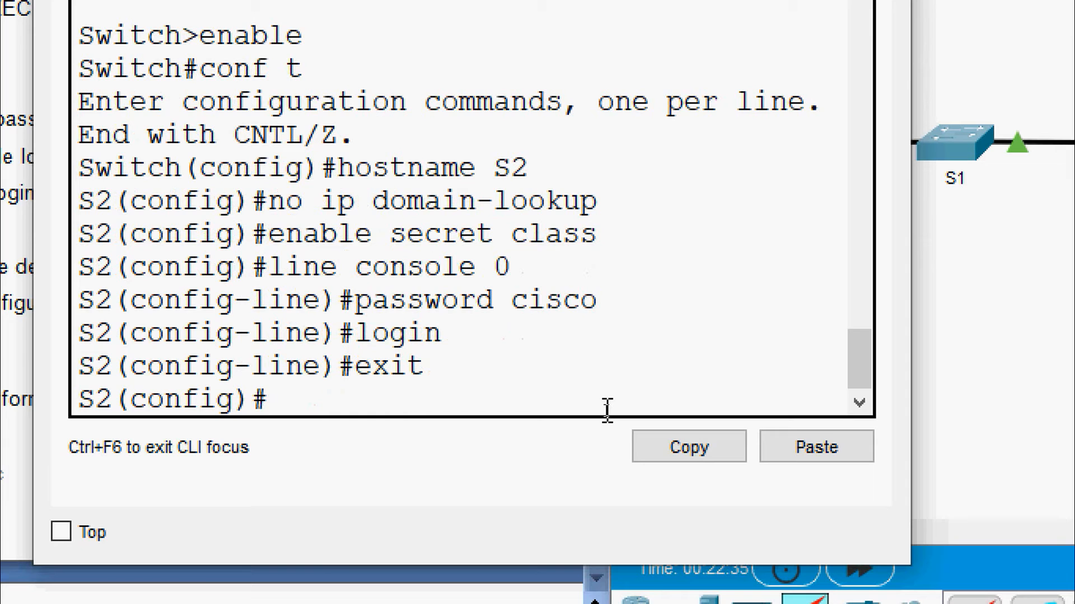
type("line conso")
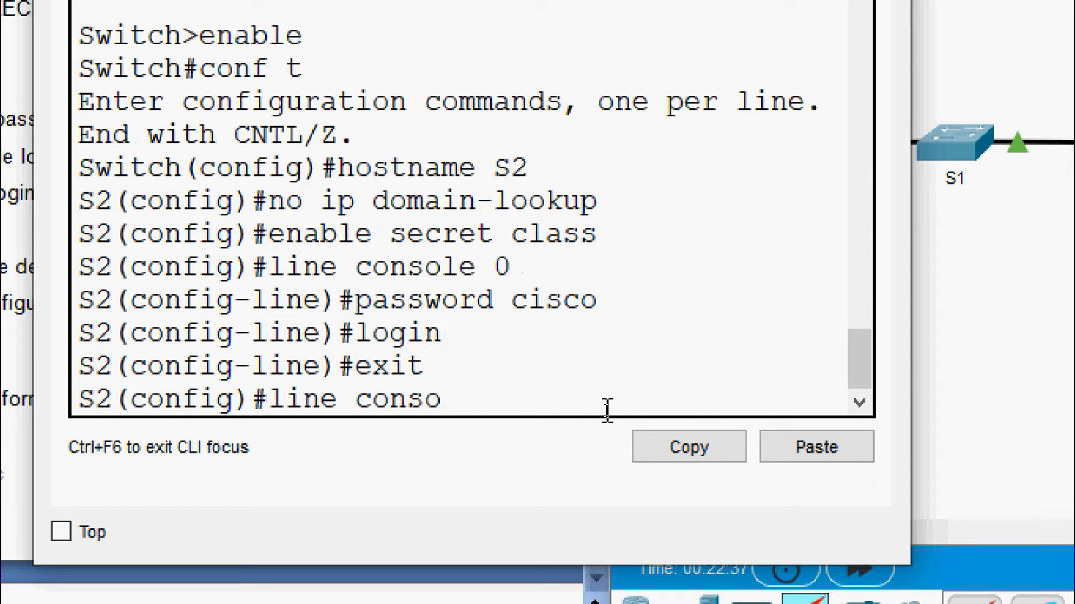
key("BackSpace")
key("BackSpace")
key("BackSpace")
key("BackSpace")
key("BackSpace")
type("vty")
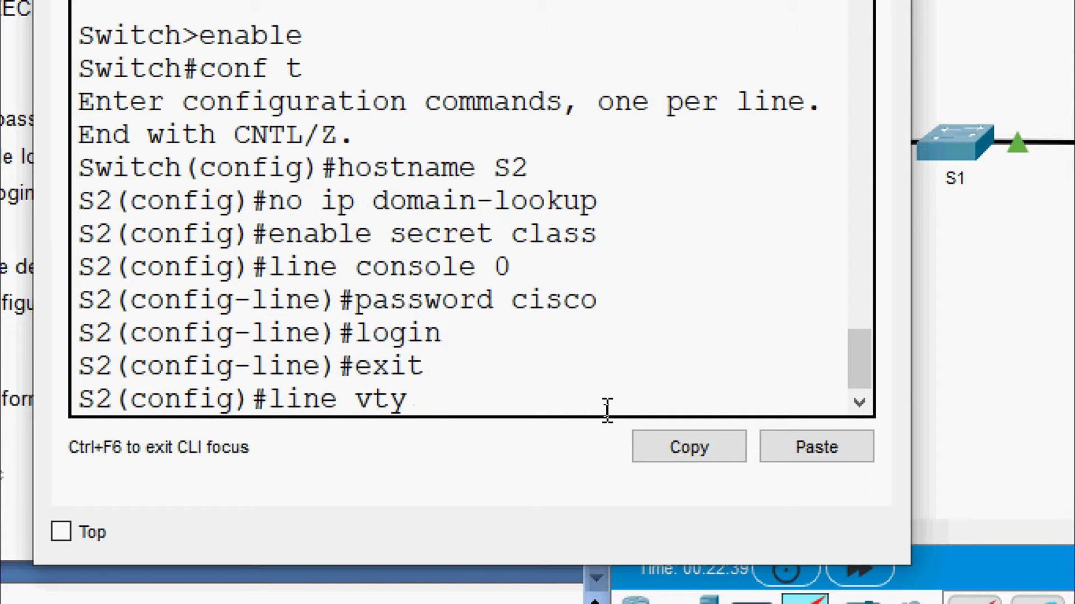
type(" 0 15")
key("Return")
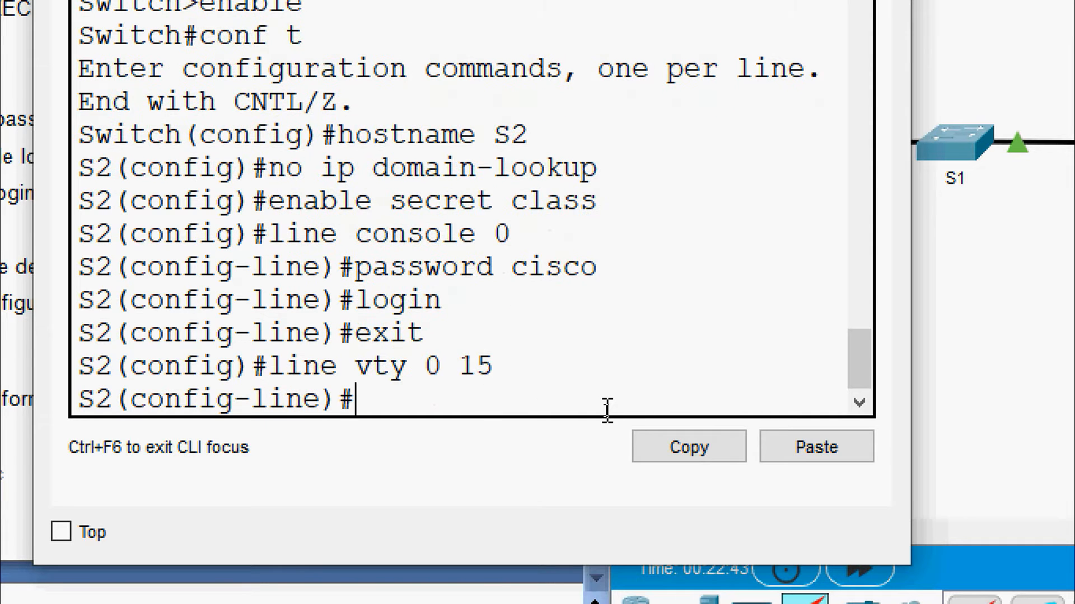
type("passowrd ci")
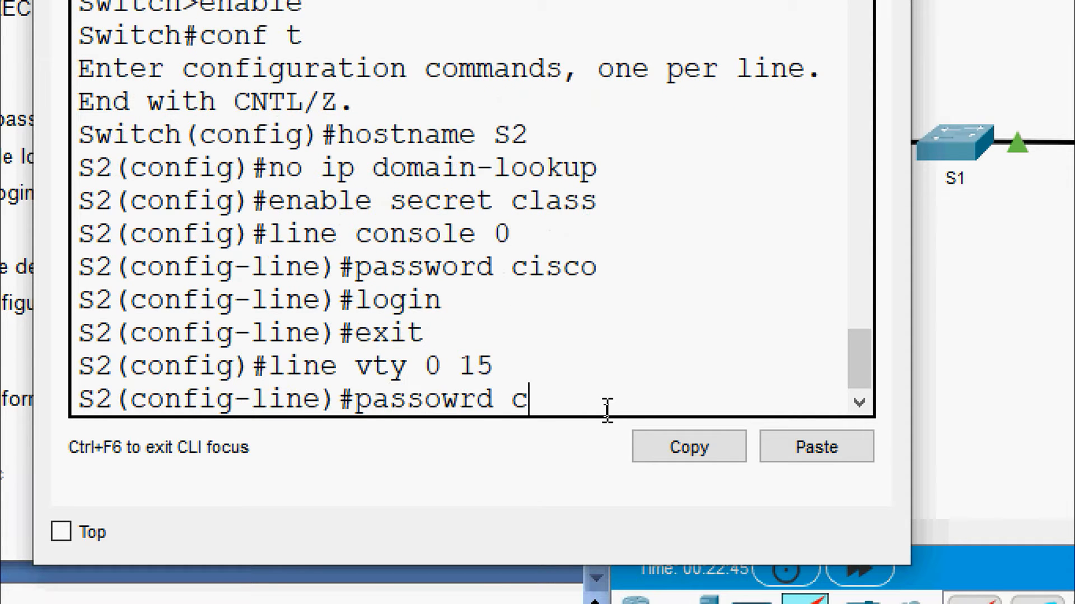
key("BackSpace")
key("BackSpace")
key("BackSpace")
key("BackSpace")
key("BackSpace")
key("BackSpace")
key("BackSpace")
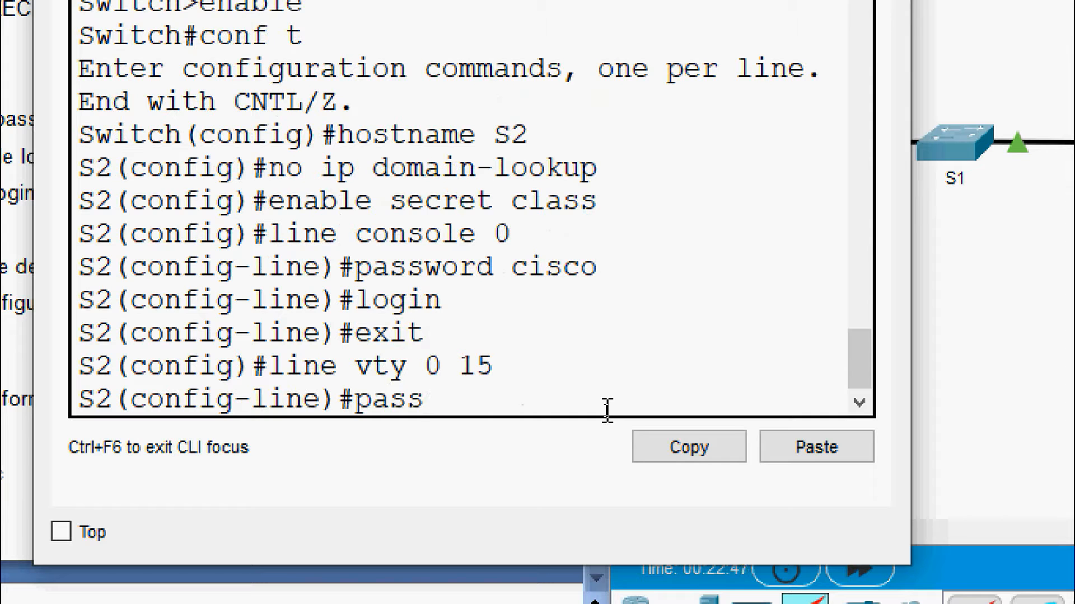
type("word cisco")
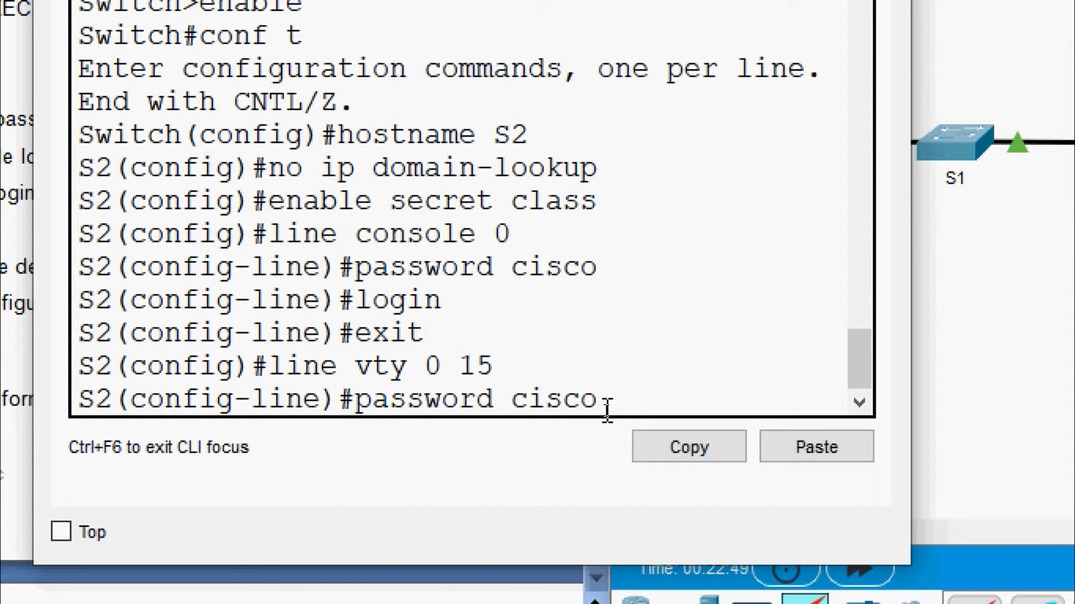
key("Return")
type("login")
key("Return")
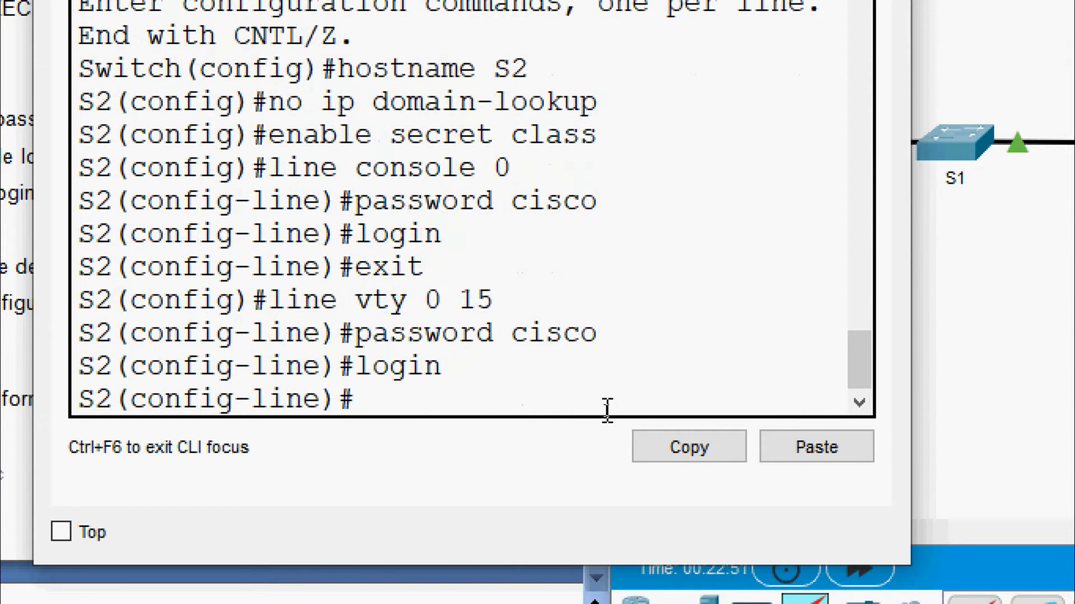
type("exit")
key("Return")
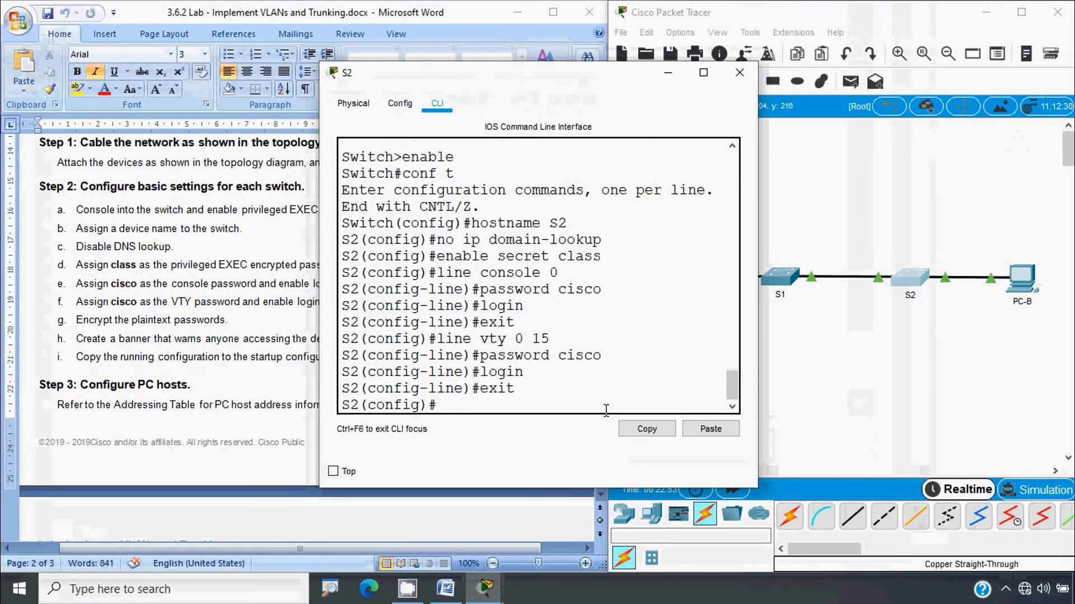
Run 'service password-encryption' on S1 to encrypt its plaintext passwords
left_click(739, 72)
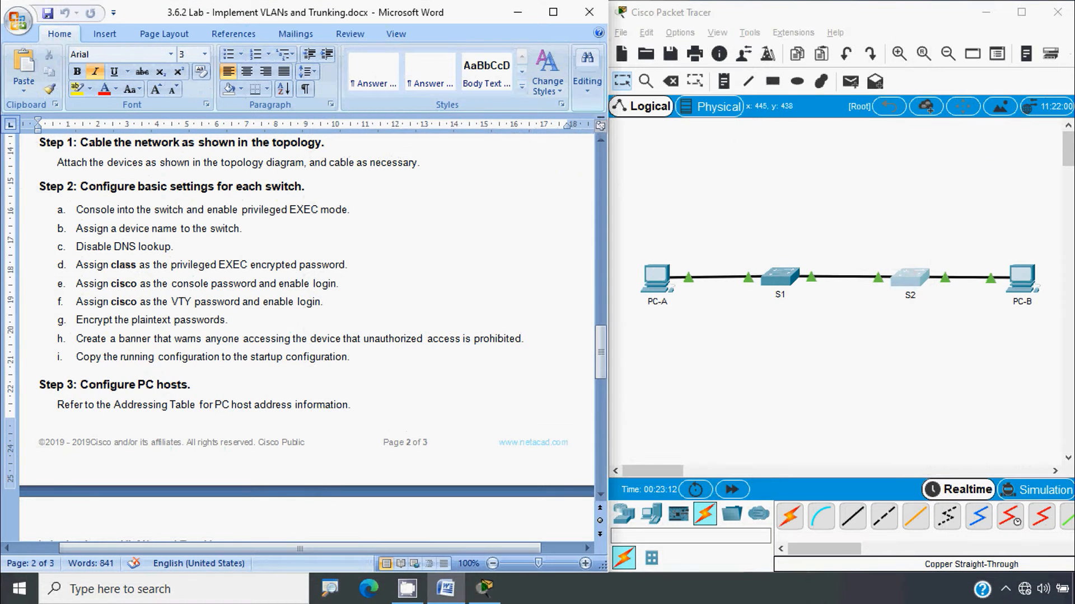
left_click(207, 381)
key("alt")
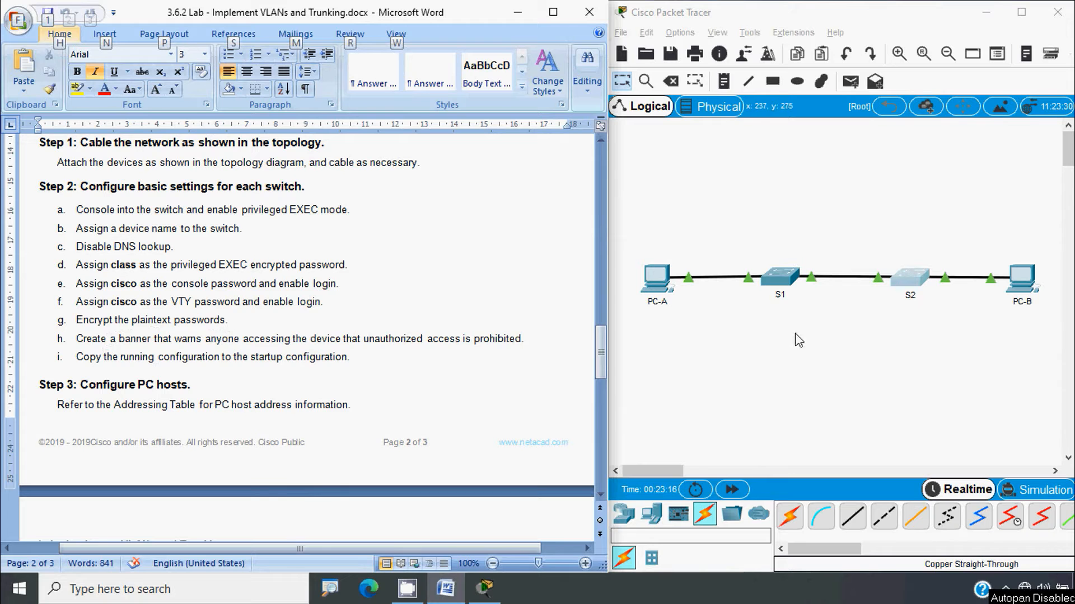
left_click(779, 282)
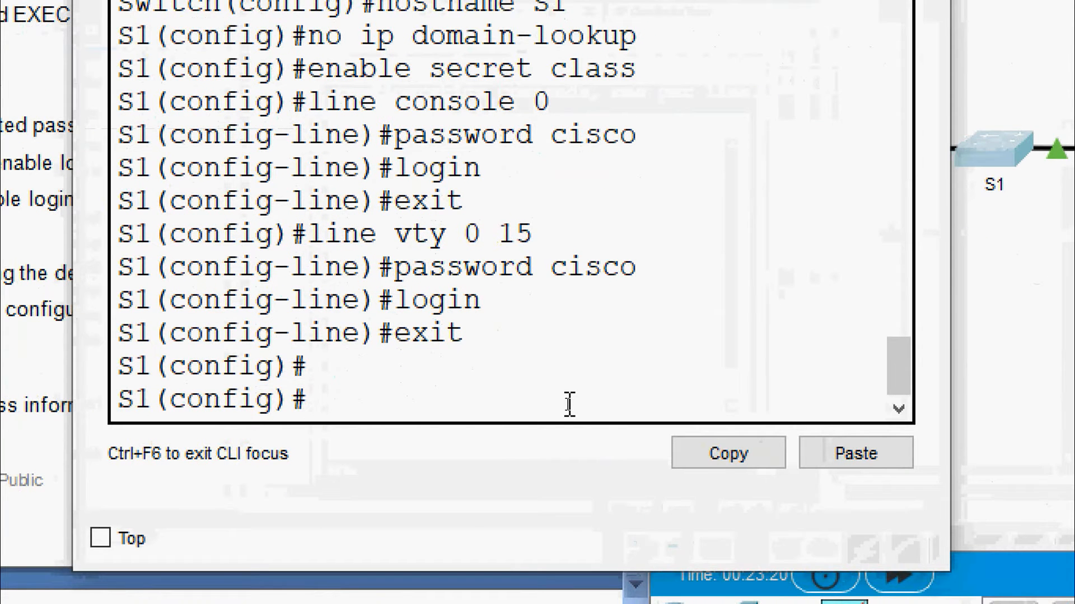
type("service")
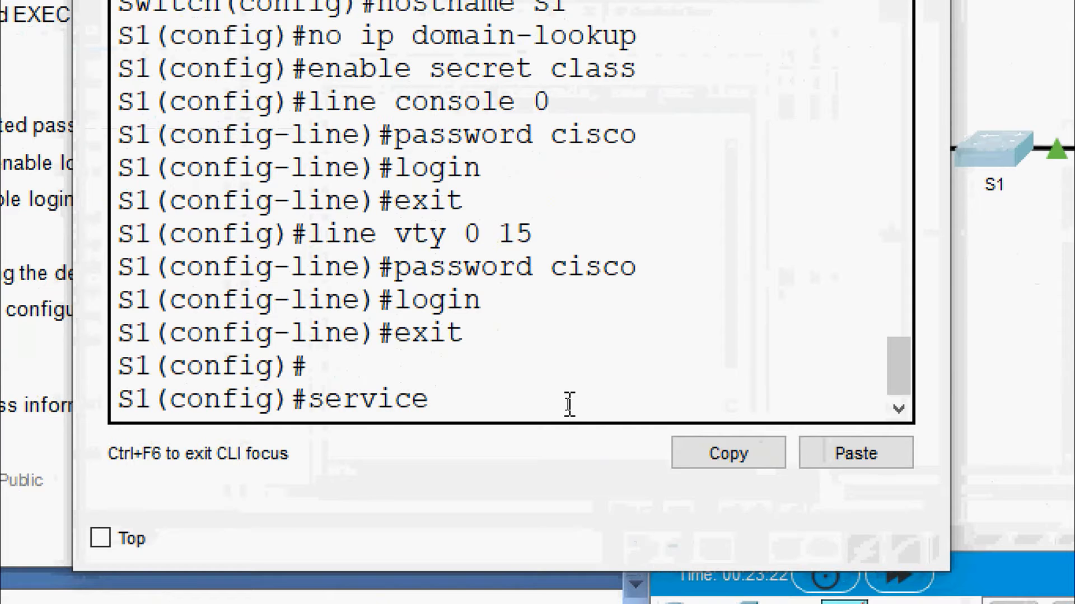
type(" password")
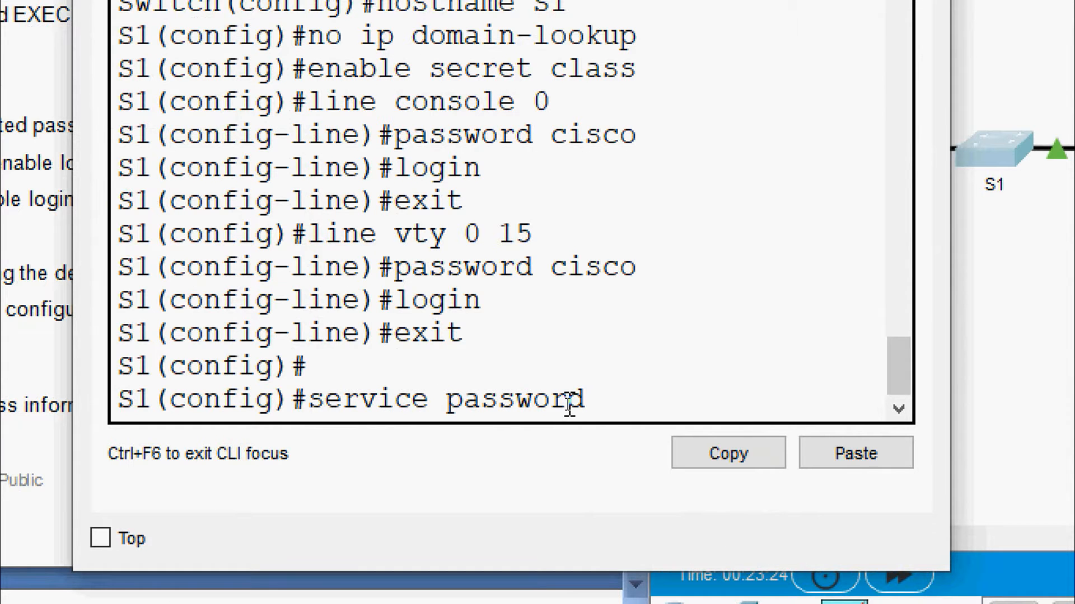
type("-encryption")
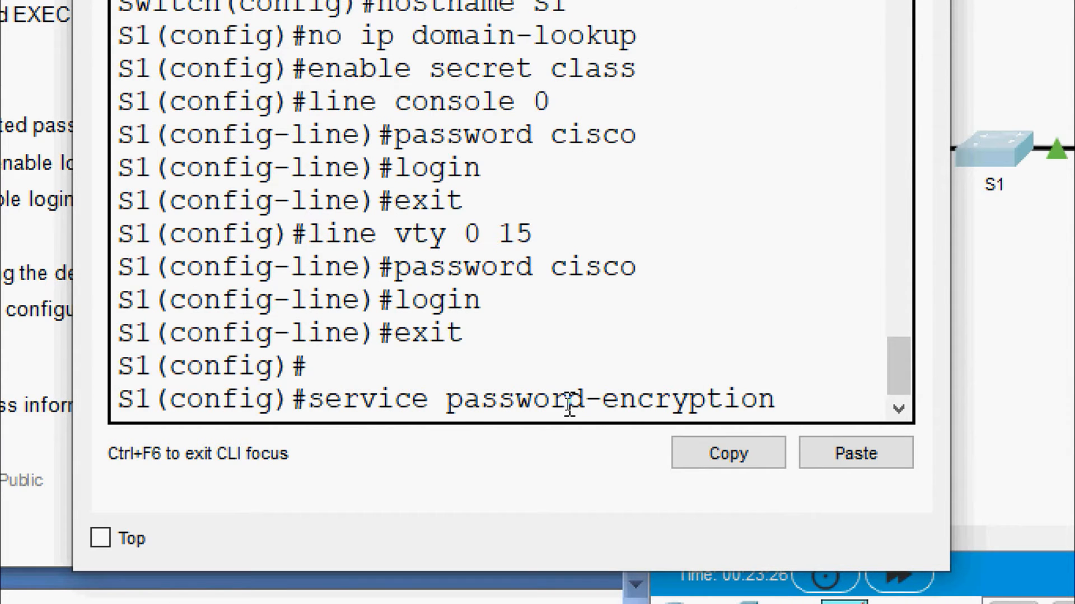
key("Return")
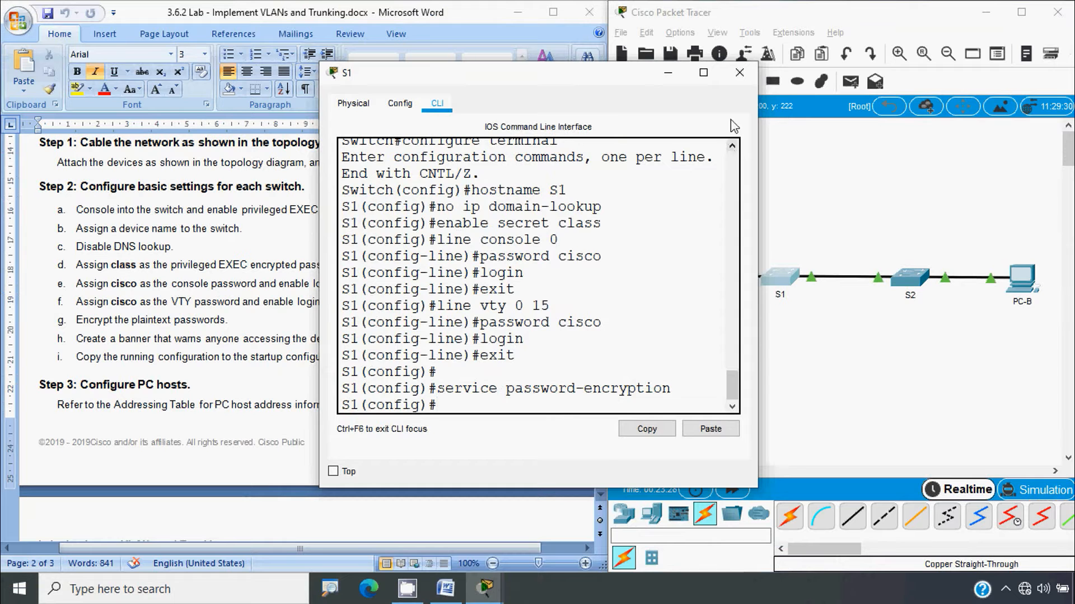
left_click(739, 70)
Enter 'service password-encryption' on S2 and close its device window
left_click(908, 278)
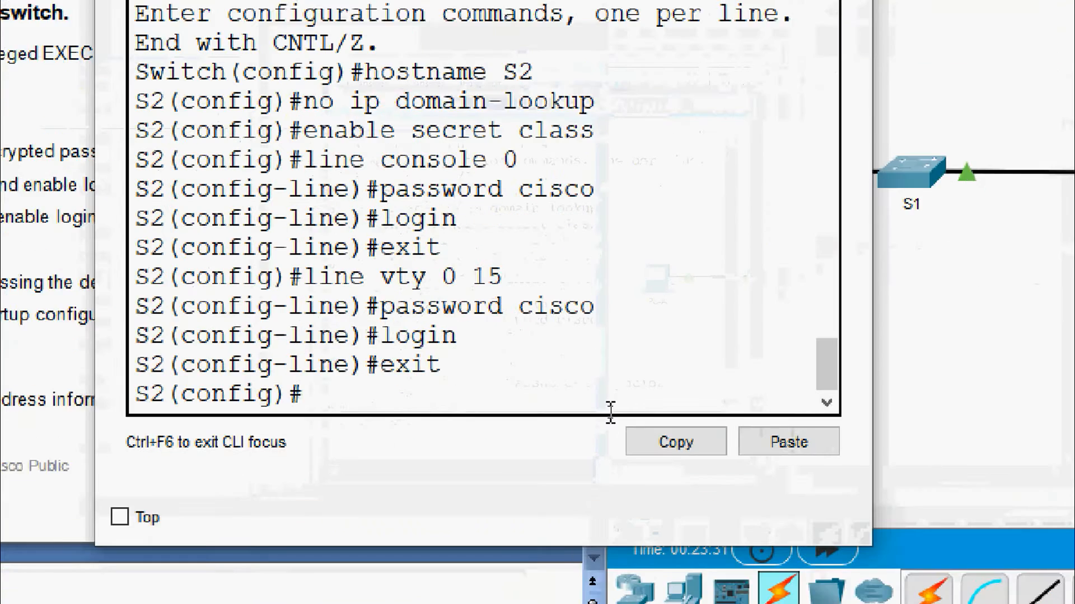
type("servivce p")
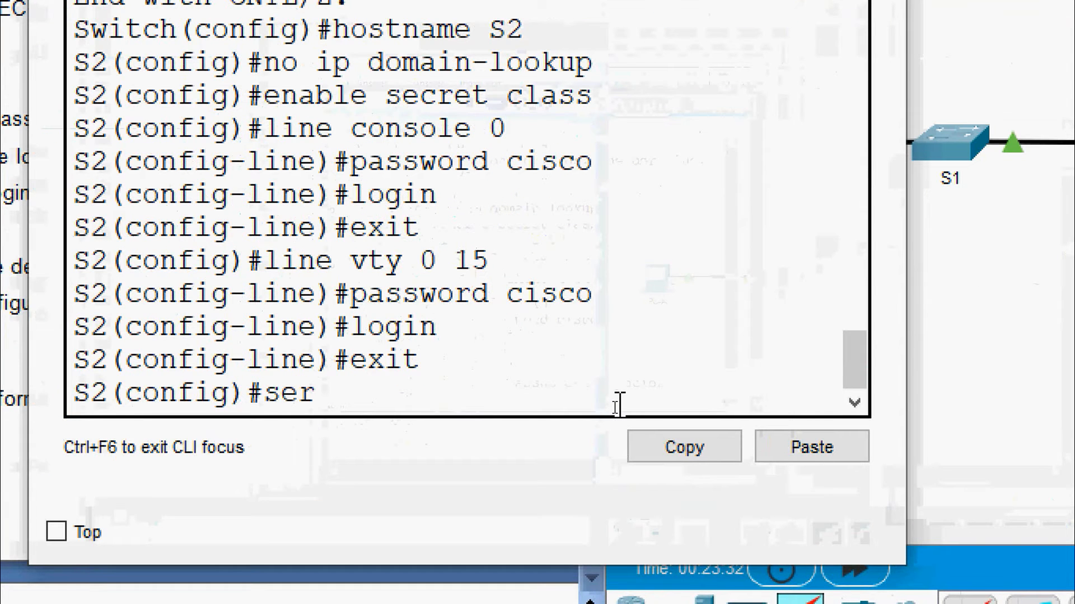
key("BackSpace")
key("BackSpace")
key("BackSpace")
key("BackSpace")
key("BackSpace")
key("BackSpace")
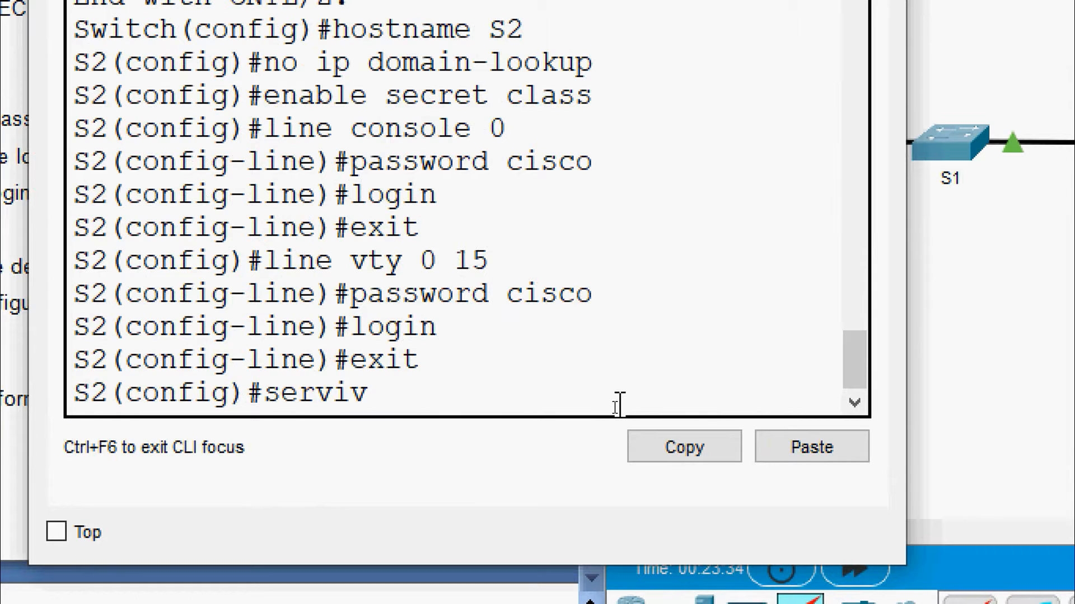
type("ice passwo")
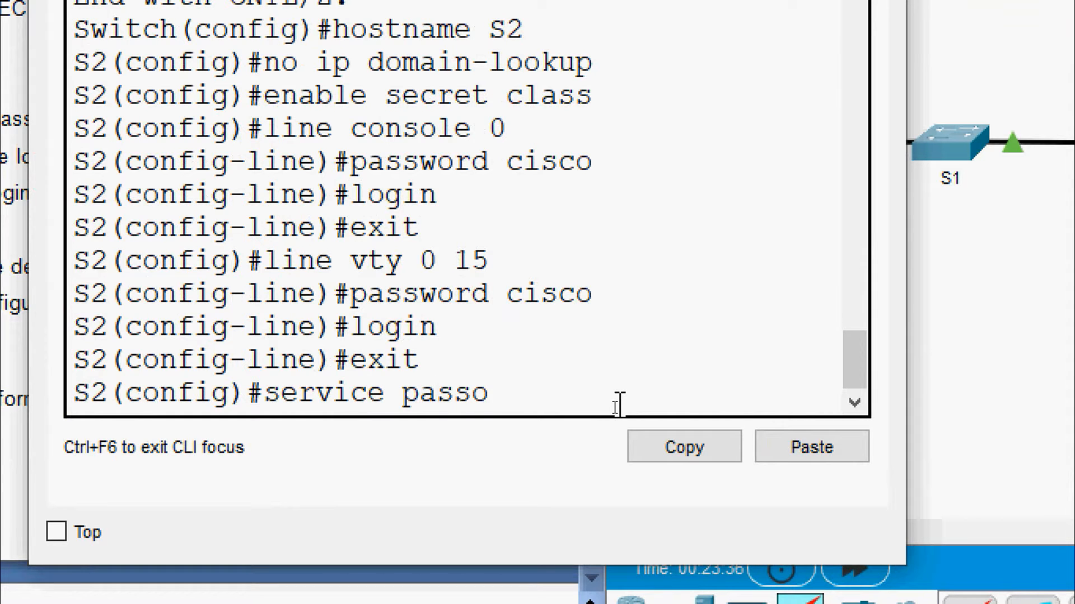
key("BackSpace")
type("word")
key("BackSpace")
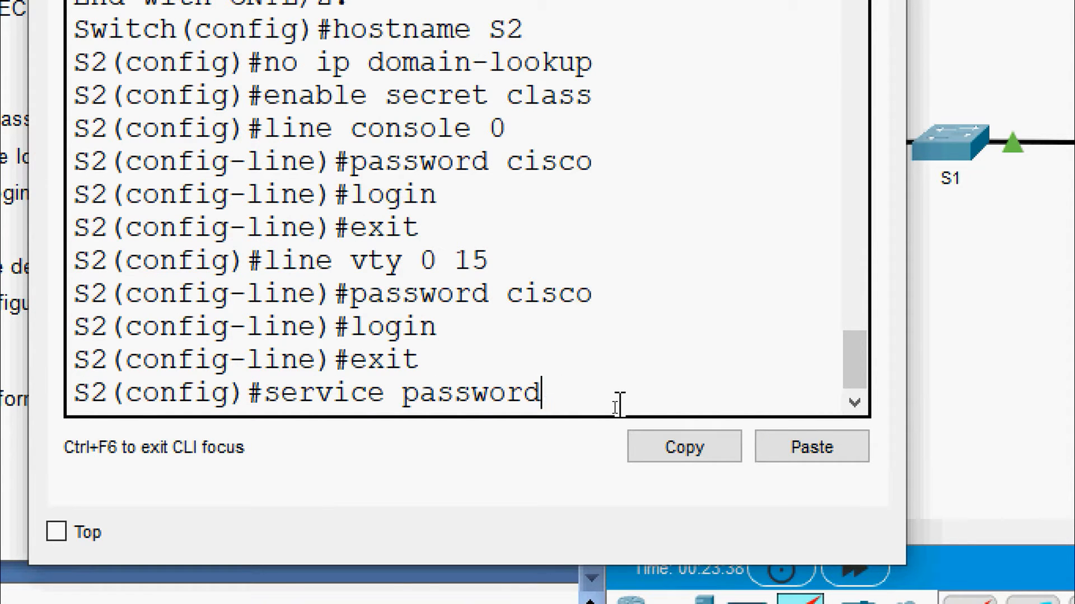
type("-encryption")
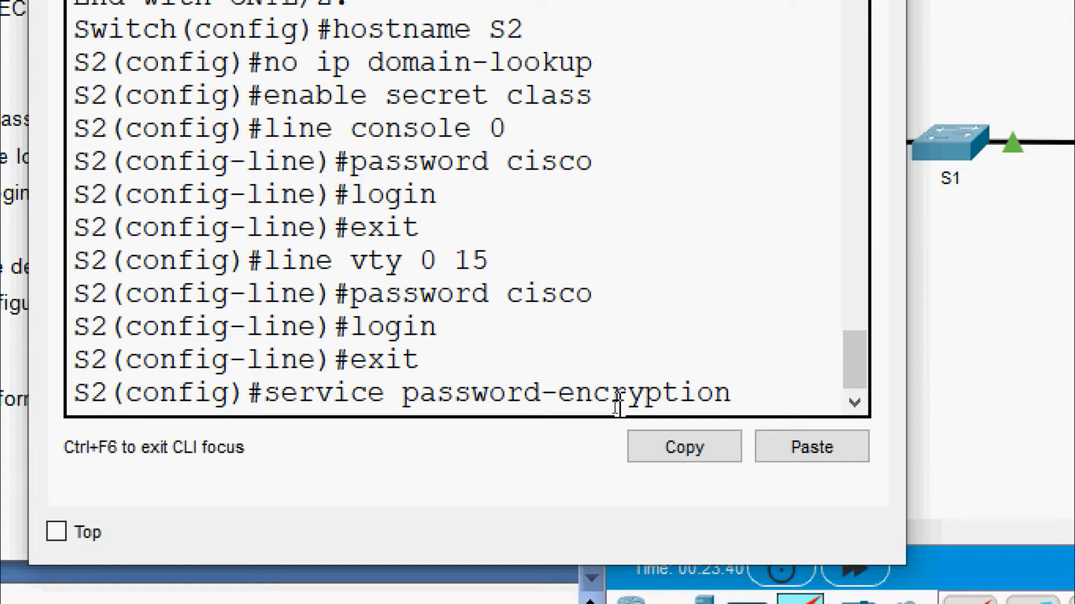
key("Return")
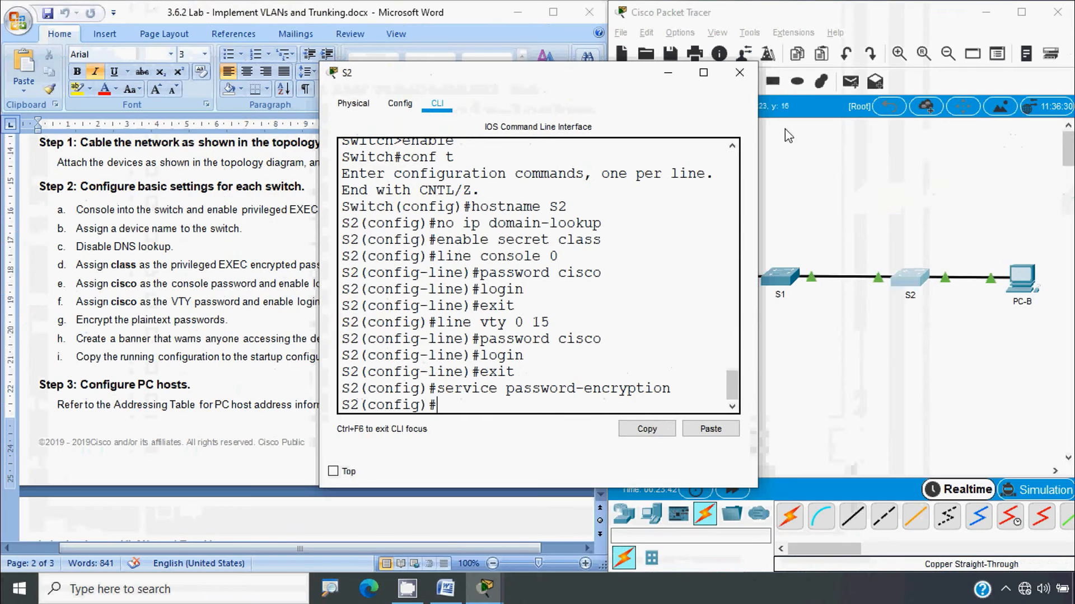
left_click(743, 69)
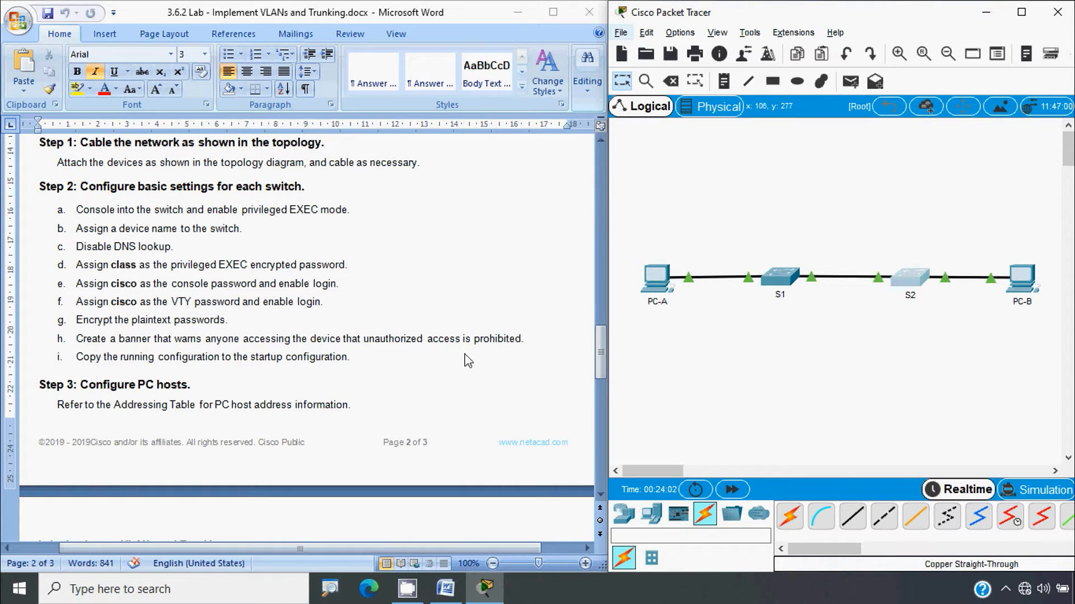
Set S1's MOTD banner to "Unauthorized access is strictly prohibited"
left_click(781, 278)
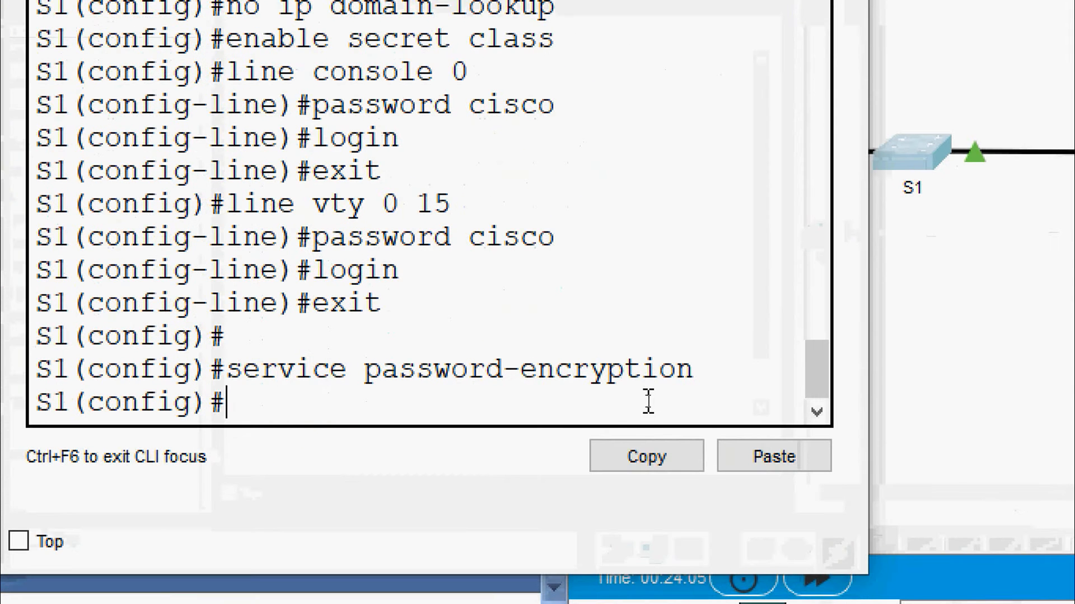
type("banner motd")
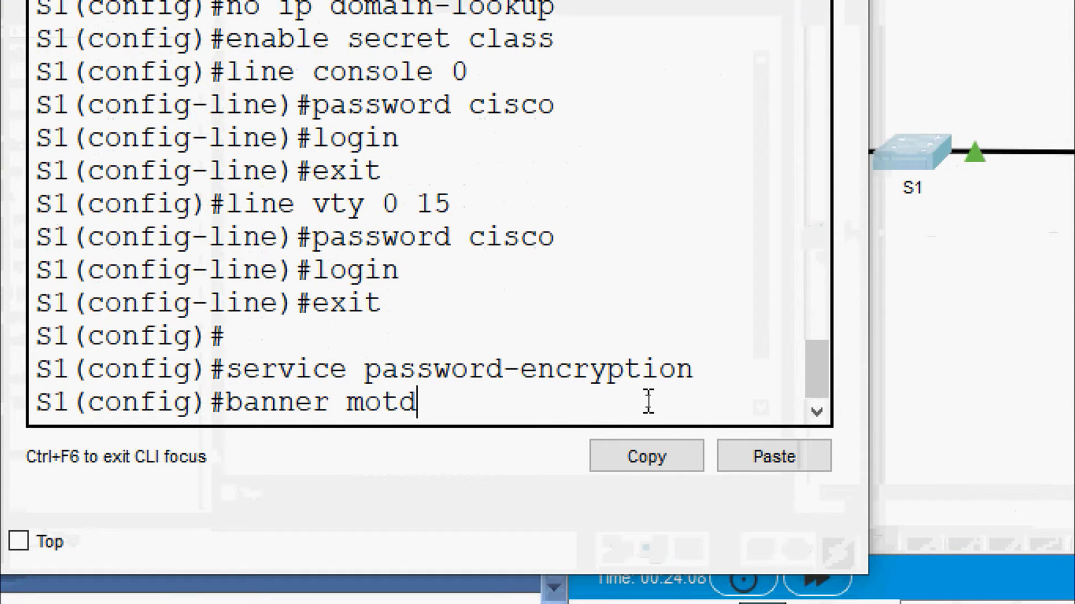
type(" \"Unat")
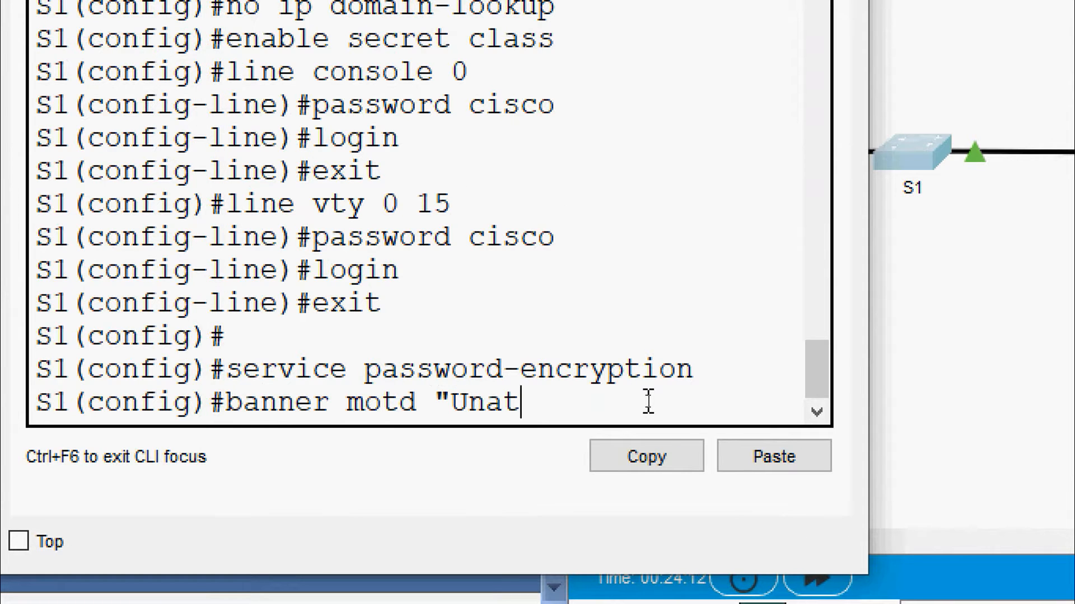
type("horized acc")
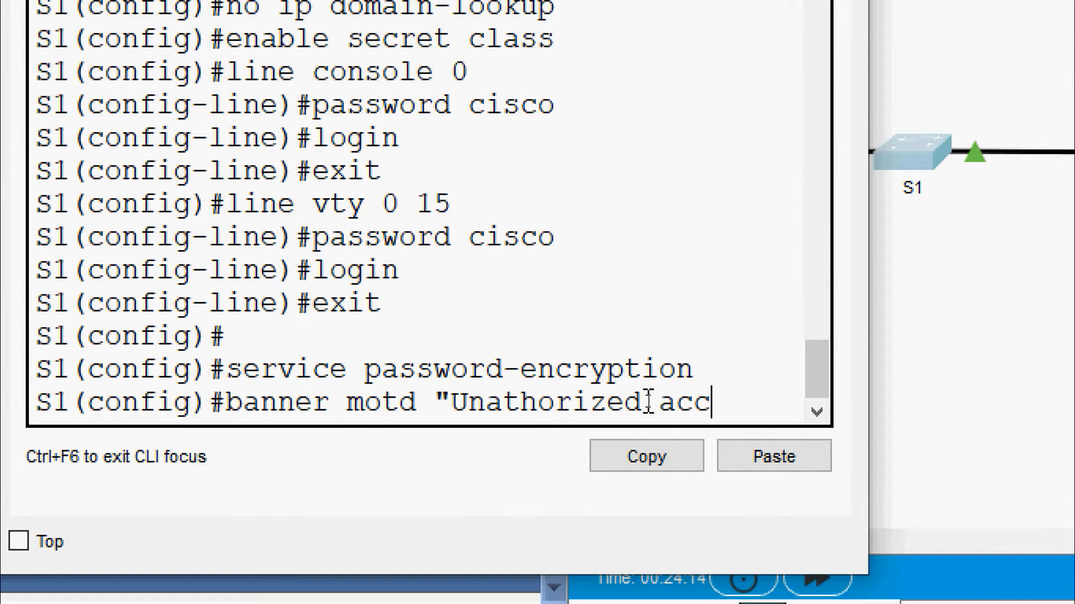
type("ess is stri")
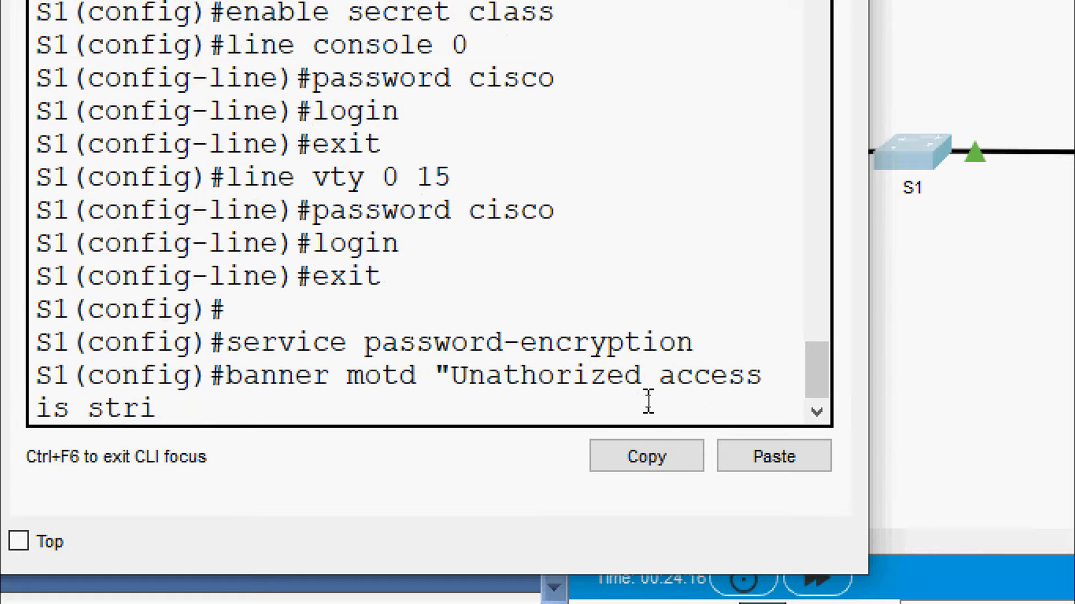
type("b")
key("BackSpace")
type("ctly p")
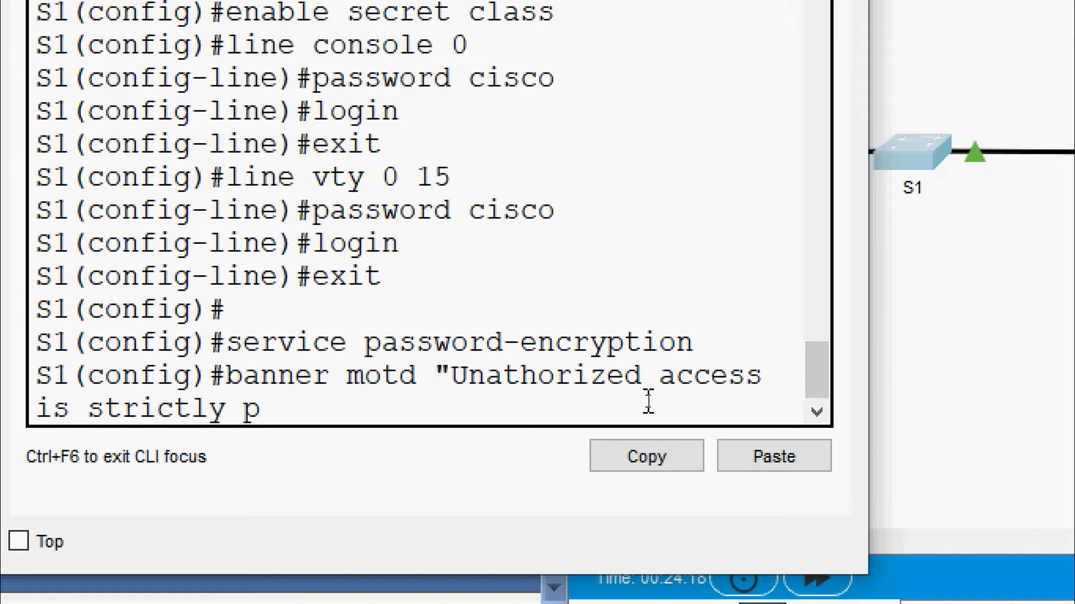
type("rohi")
key("BackSpace")
type("hite")
key("BackSpace")
type("l")
key("BackSpace")
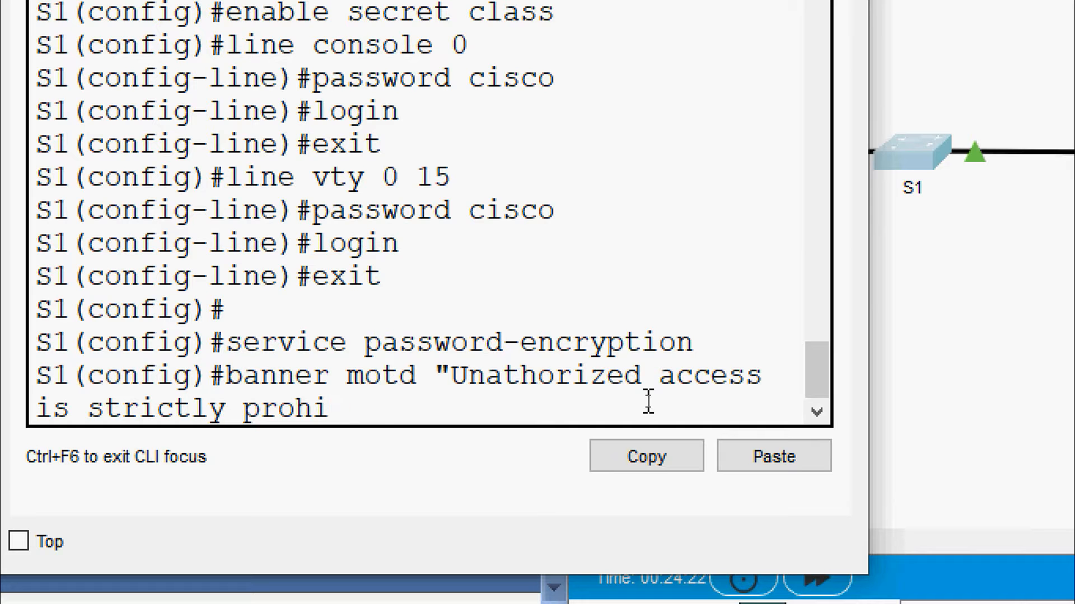
type("bited")
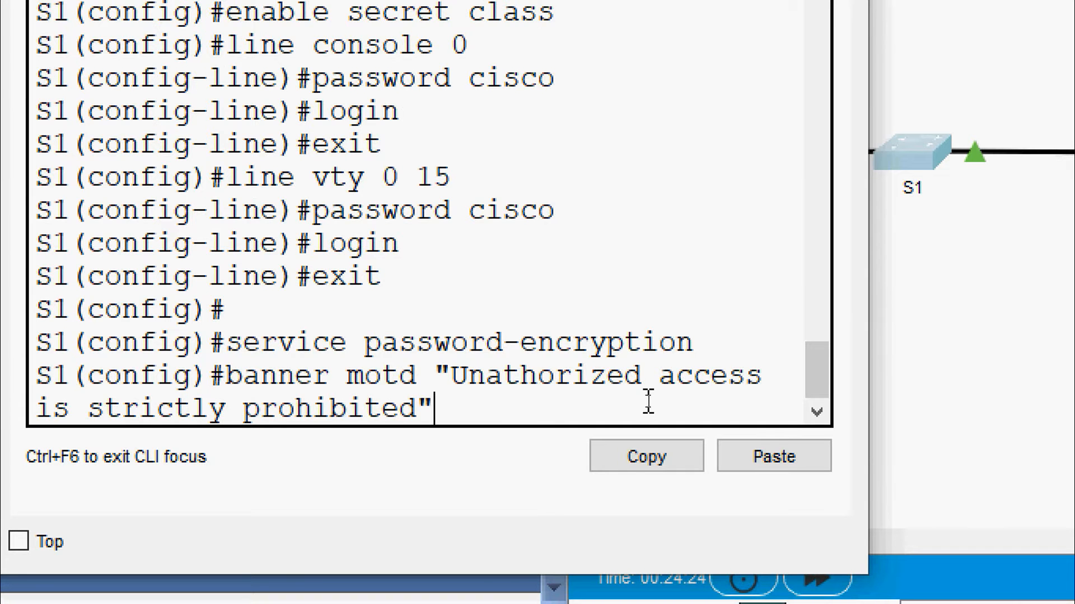
type("\"")
key("Return")
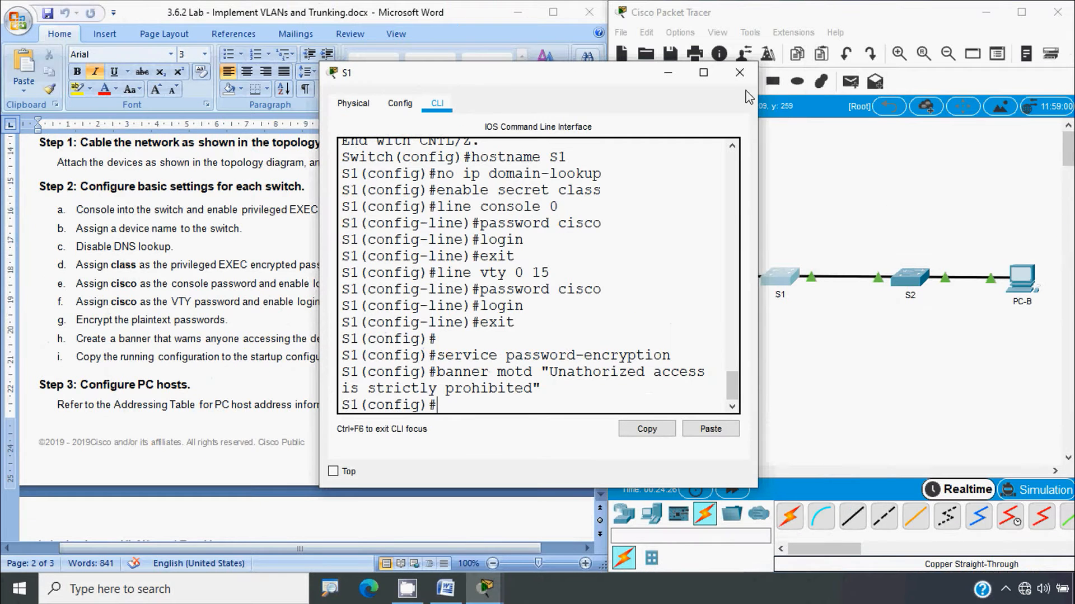
Set the same "Unauthorized access is strictly prohibited" MOTD banner on S2
left_click(741, 73)
left_click(911, 278)
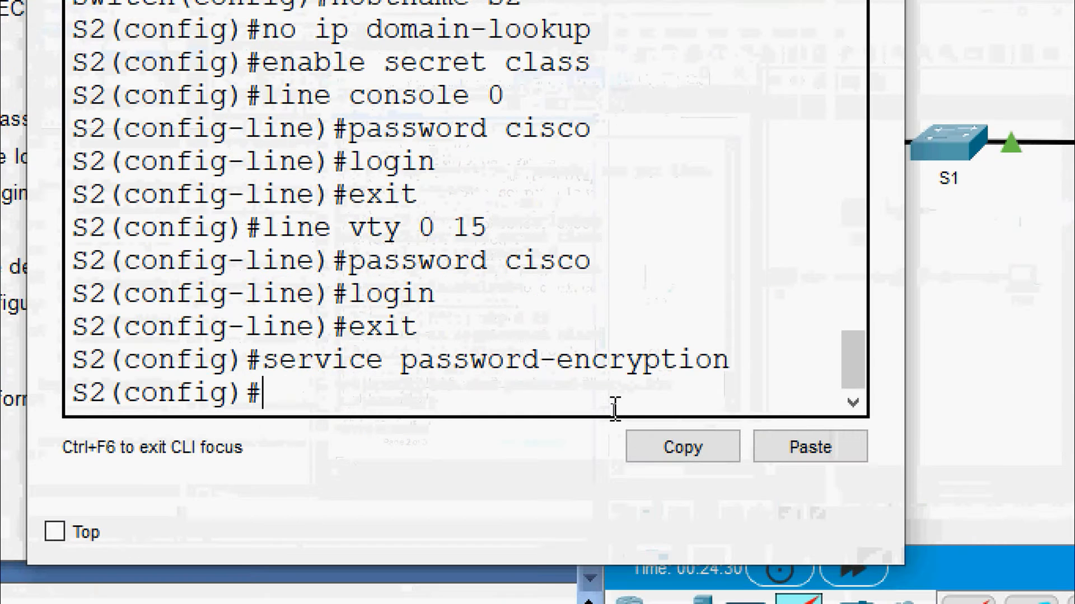
type("banner mot")
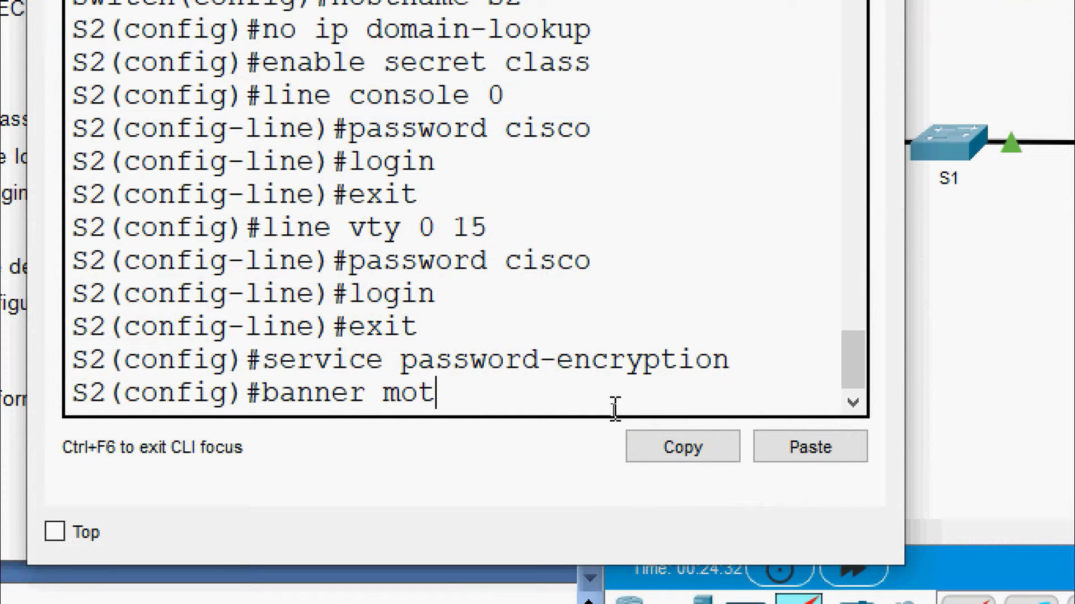
type("d \"Unath")
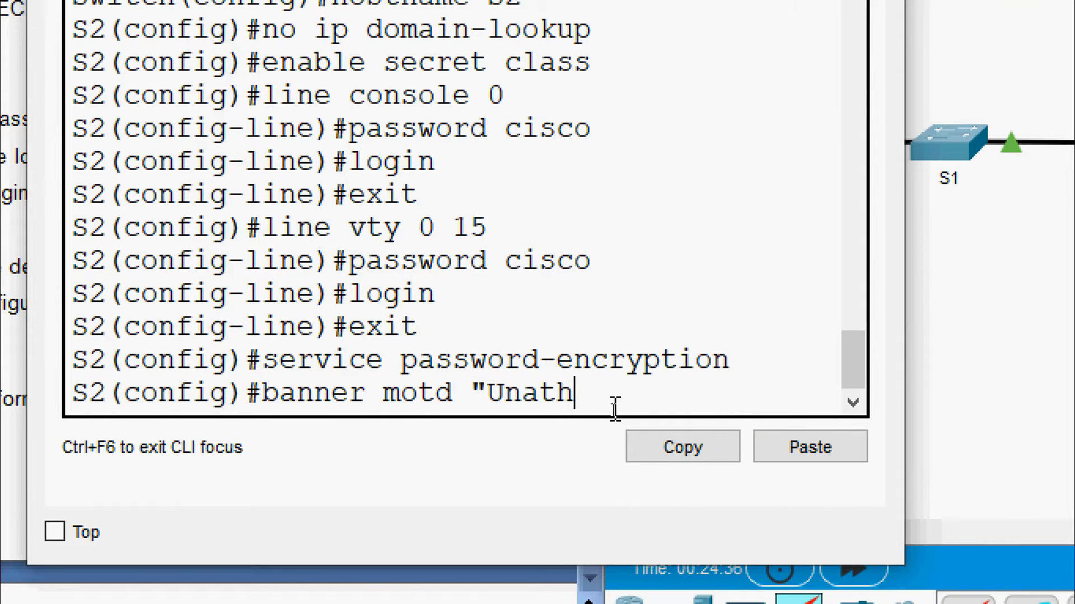
key("BackSpace")
key("BackSpace")
type("uthoriz")
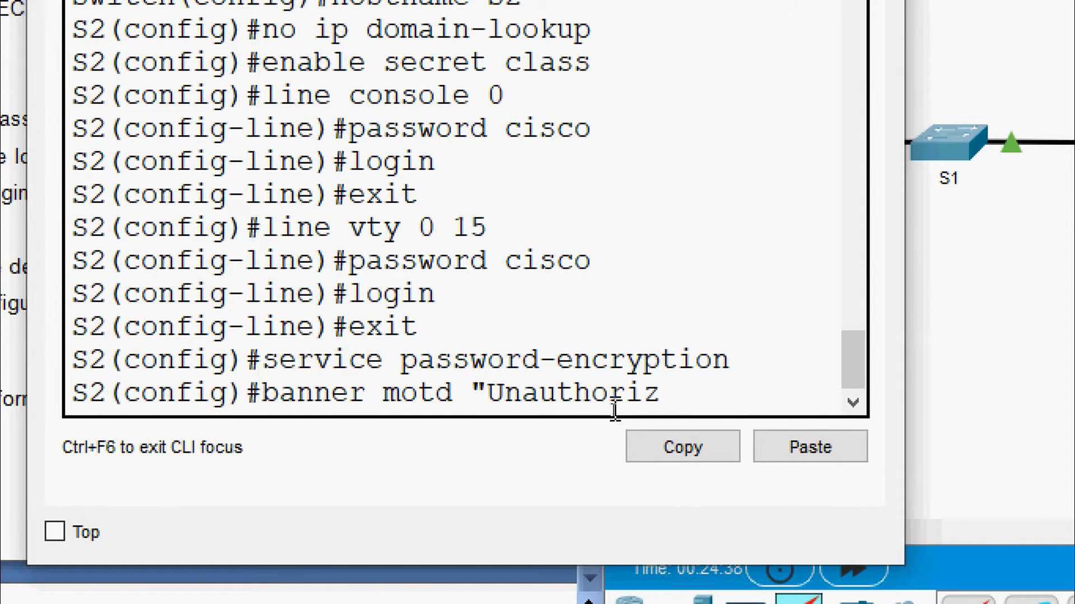
type("ed access is strictly")
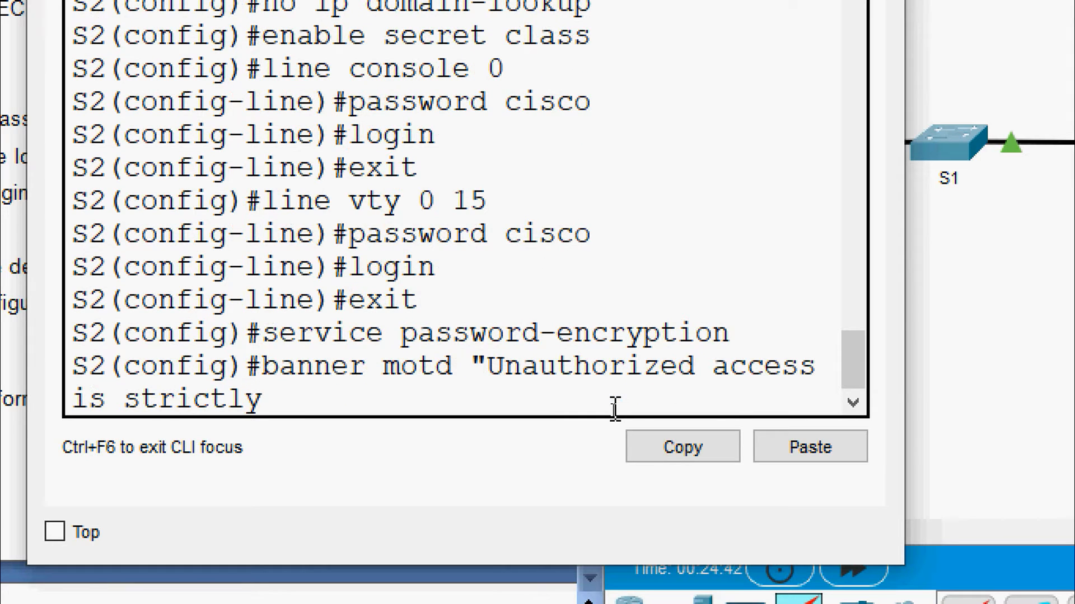
type(" prohibi")
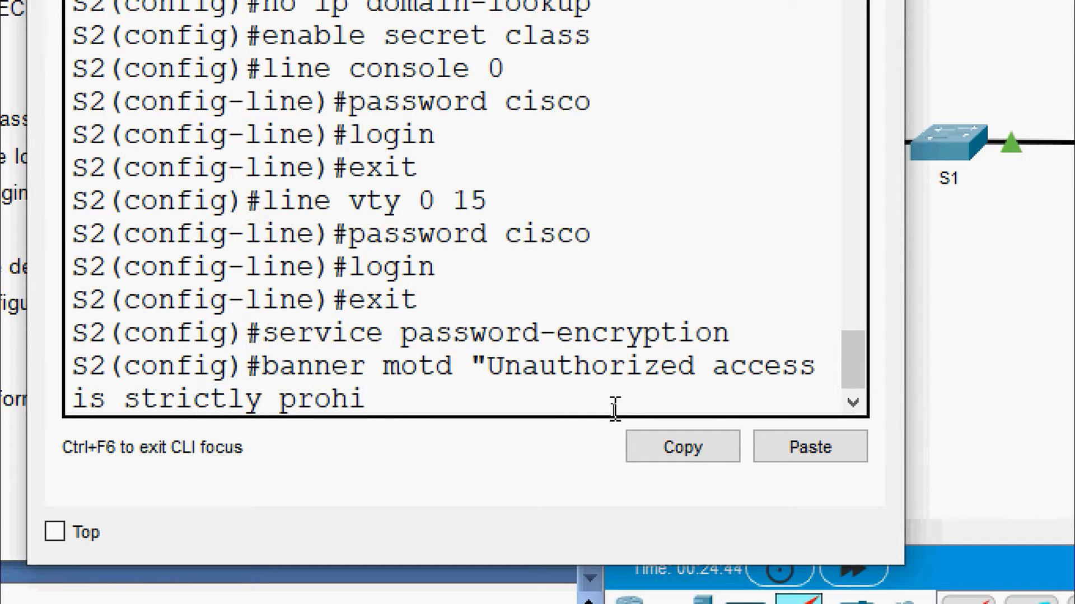
type("ted")
type("\"")
key("Return")
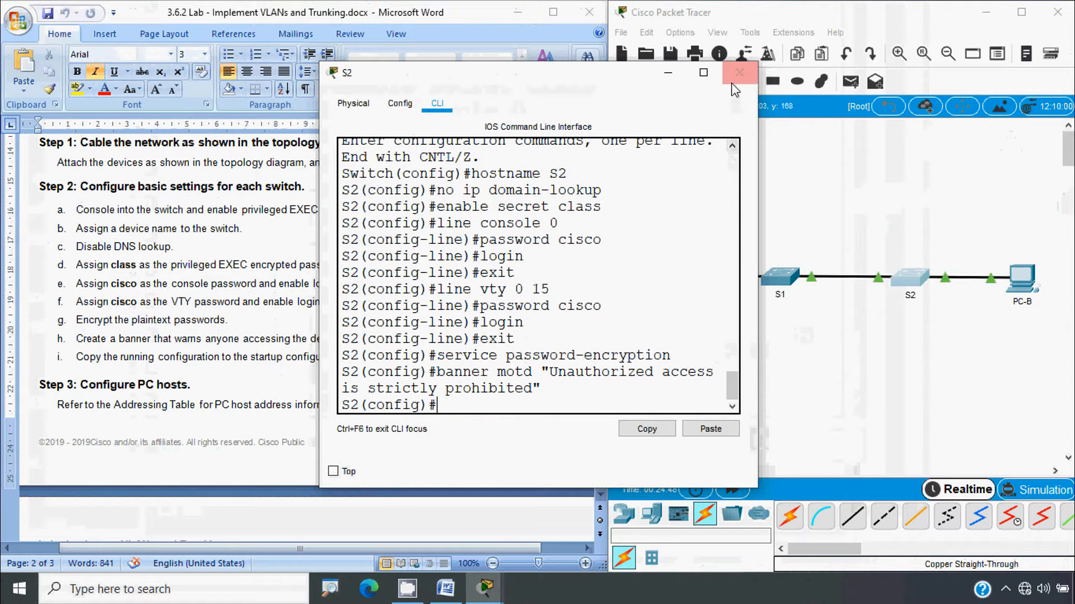
left_click(732, 72)
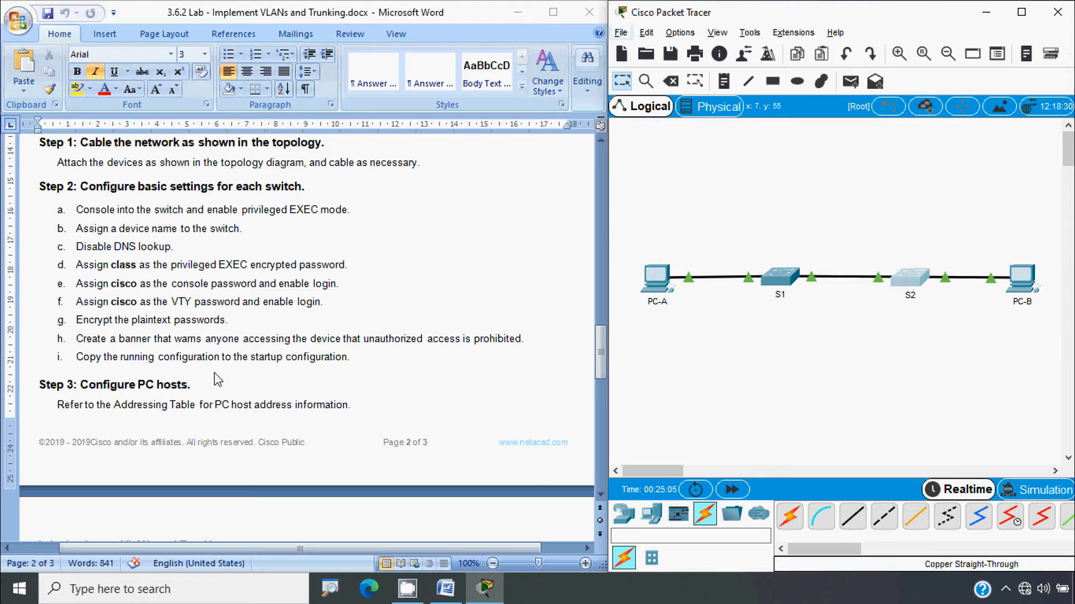
Save S1's running configuration to startup-config with copy run start
left_click(775, 283)
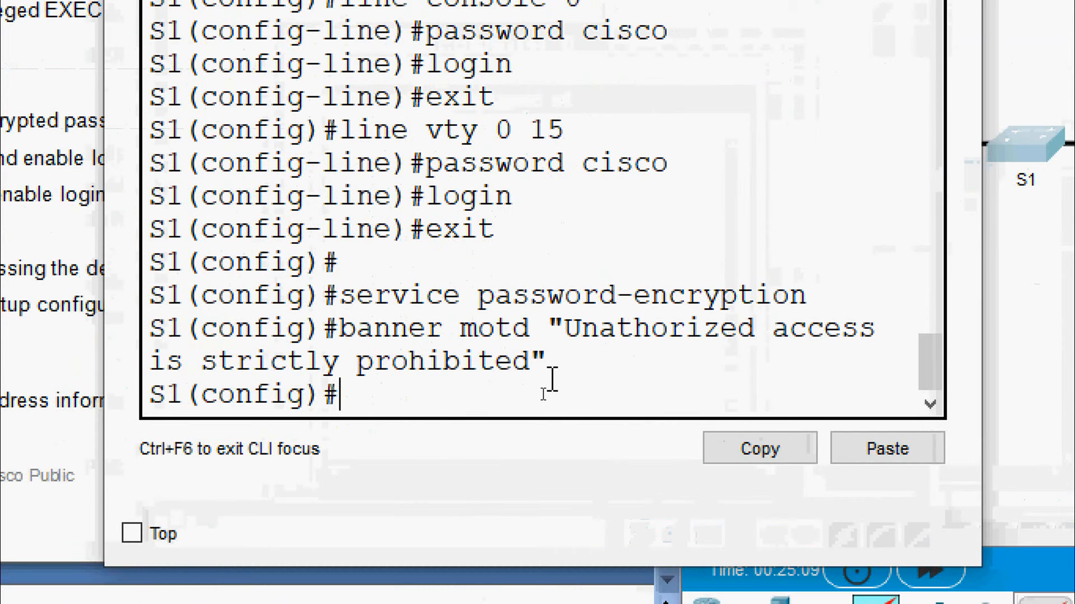
type("exit")
key("Return")
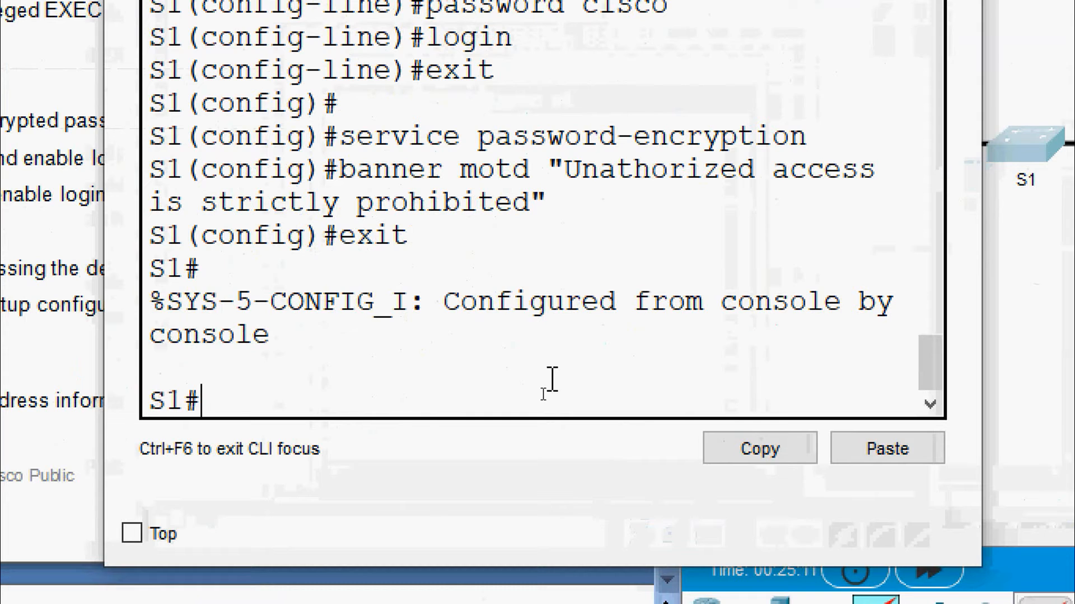
type("copy")
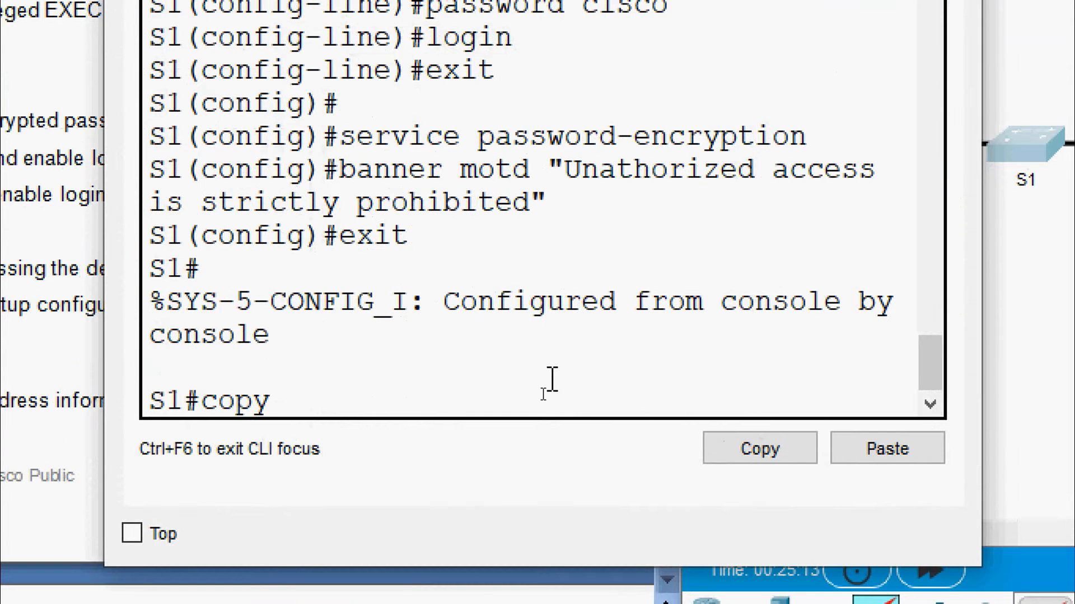
type(" run start")
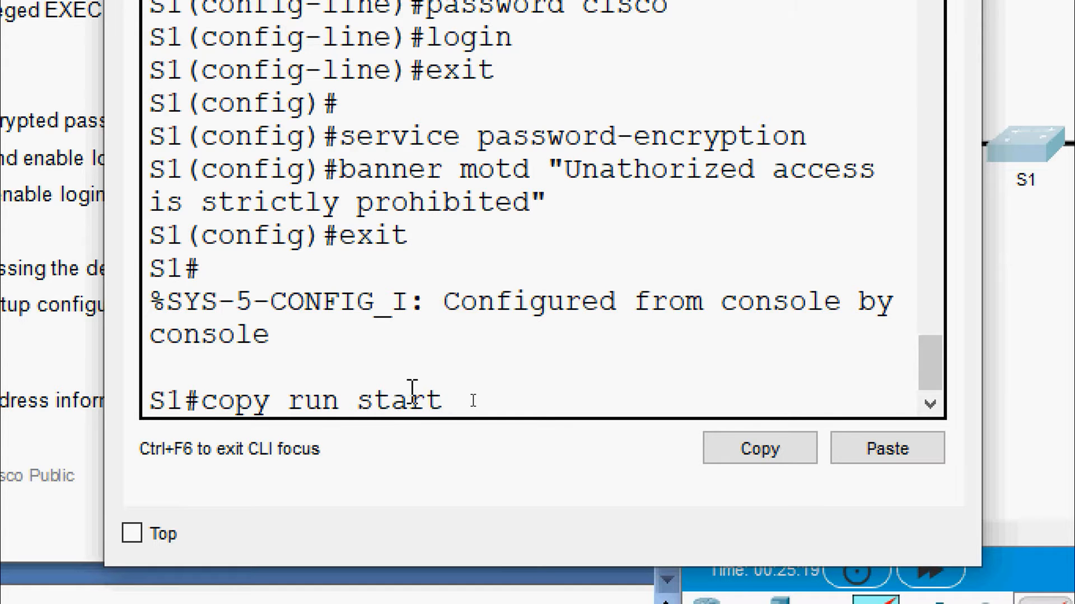
key("Return")
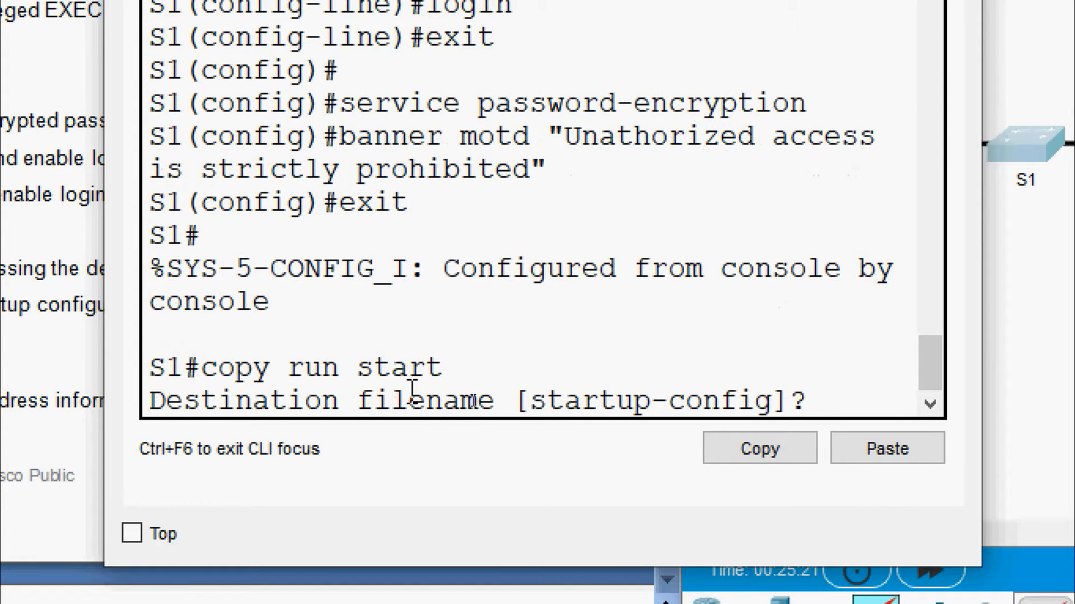
left_click_drag(528, 401, 823, 402)
key("Return")
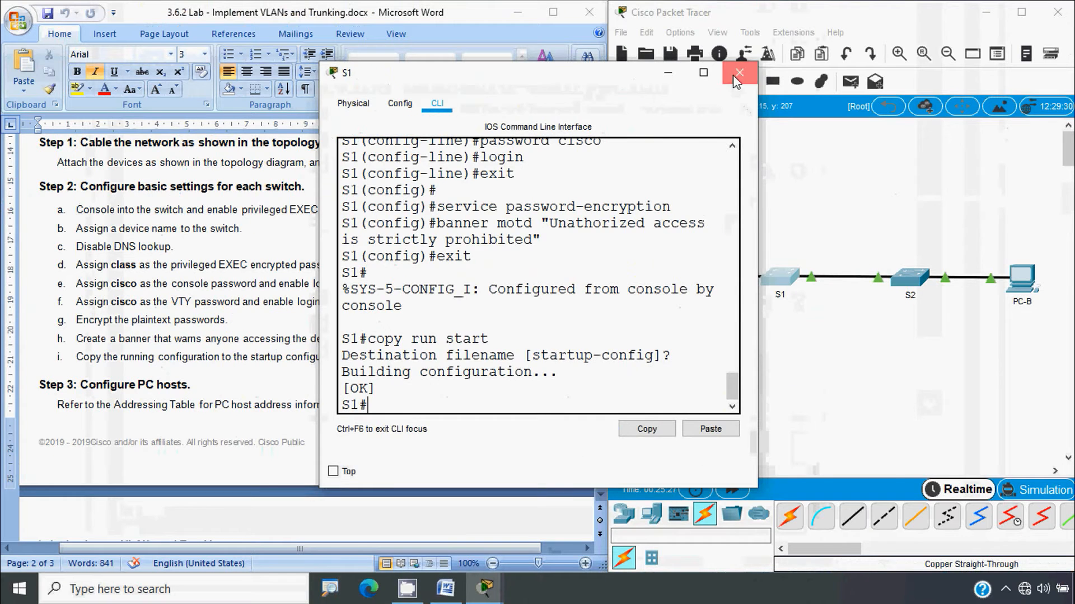
left_click(739, 68)
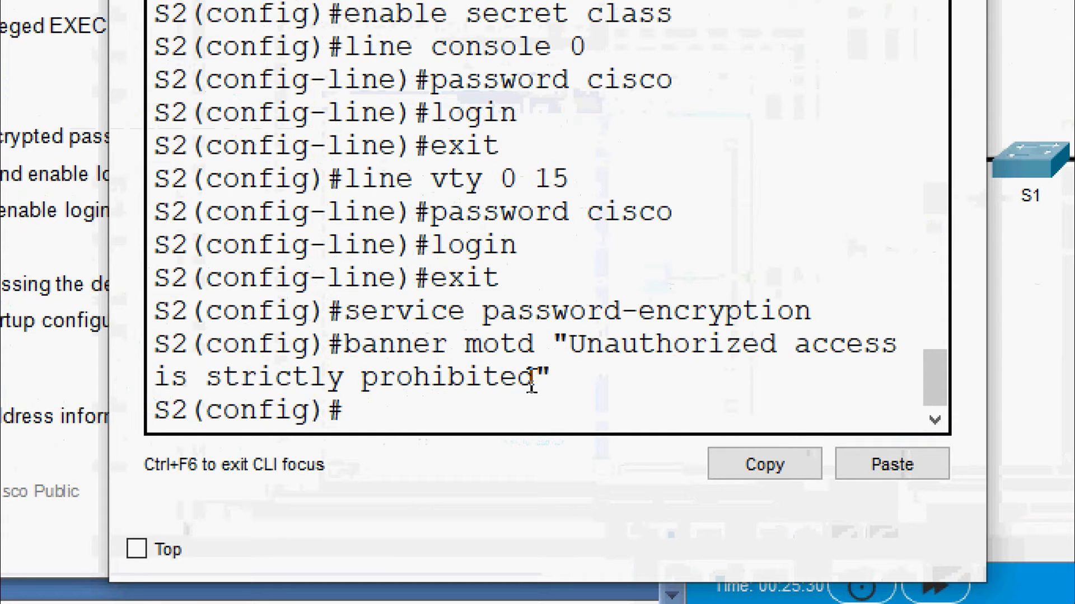
Save S2's running configuration to the default startup-config file
type("exit")
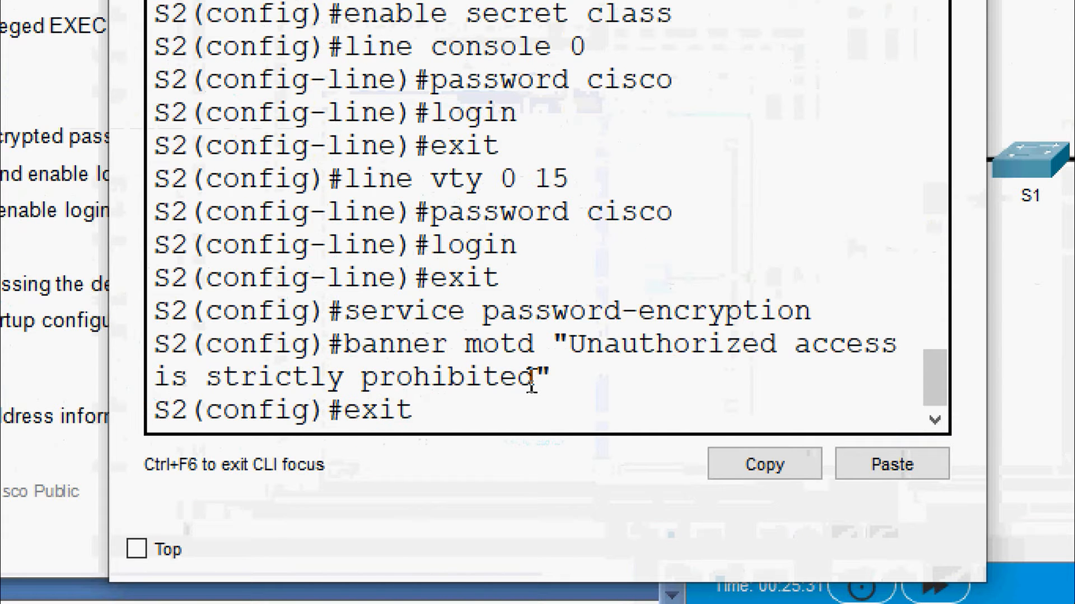
key("Return")
type("copy")
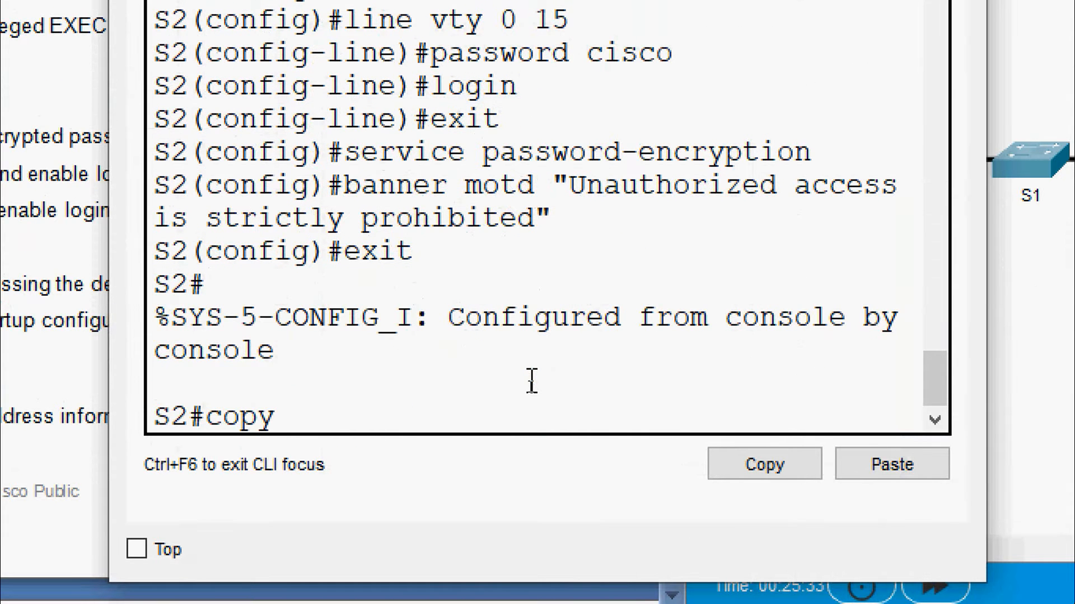
type(" run start")
key("Return")
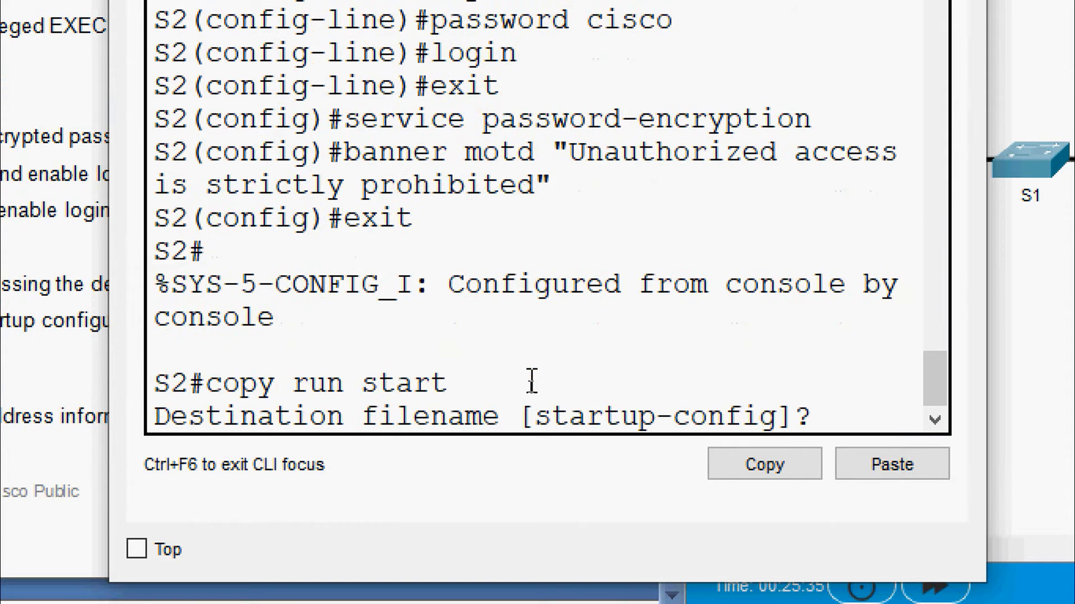
key("Return")
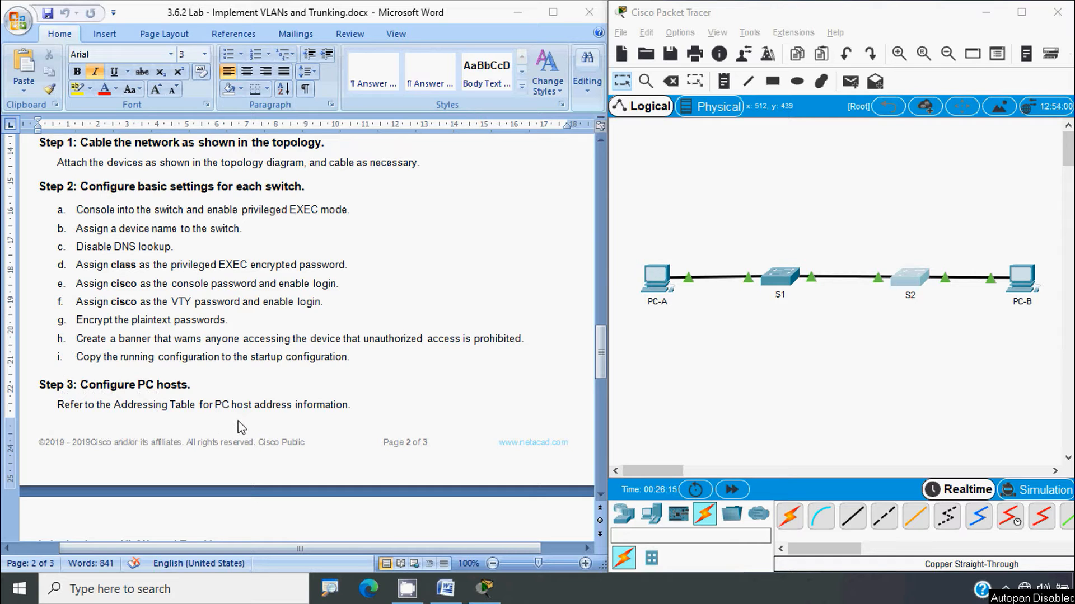
Scroll Word back to page 1's Addressing Table listing PC-A and PC-B addresses
scroll(252, 421, "down", 5)
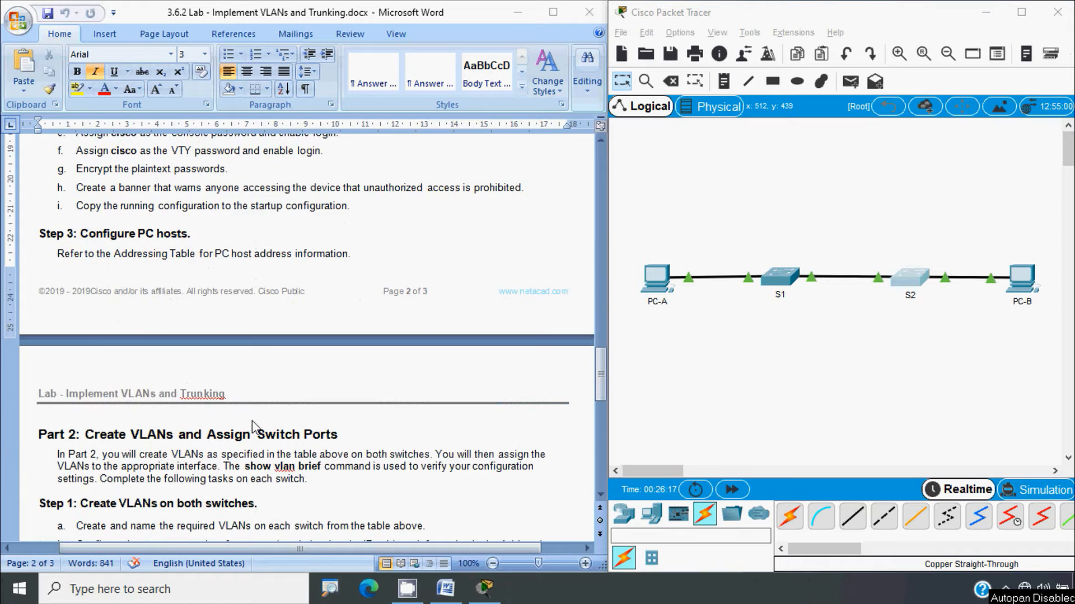
scroll(252, 421, "up", 5)
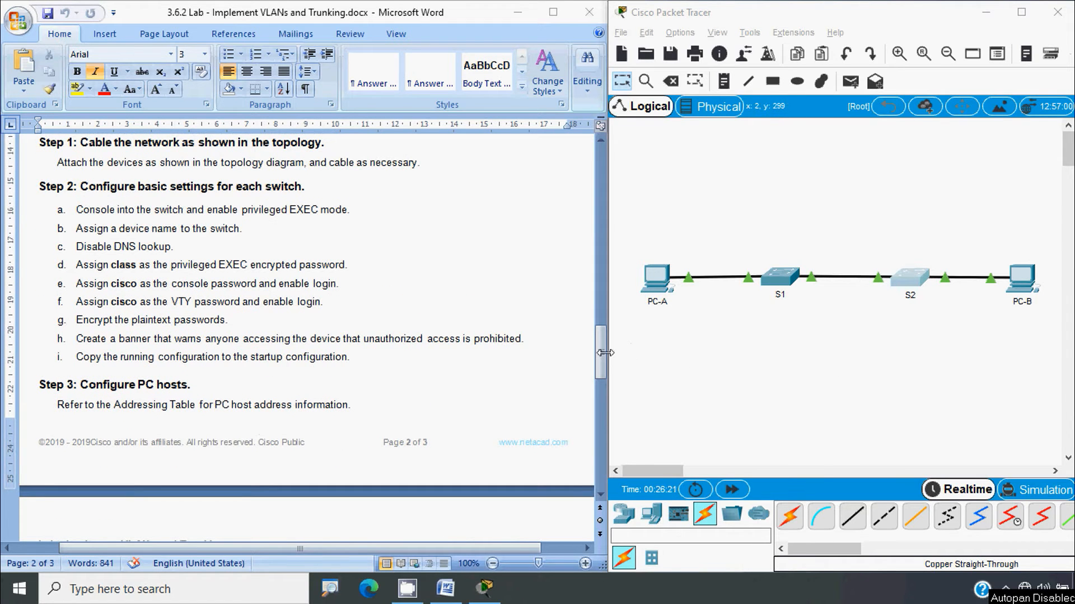
left_click_drag(601, 350, 592, 205)
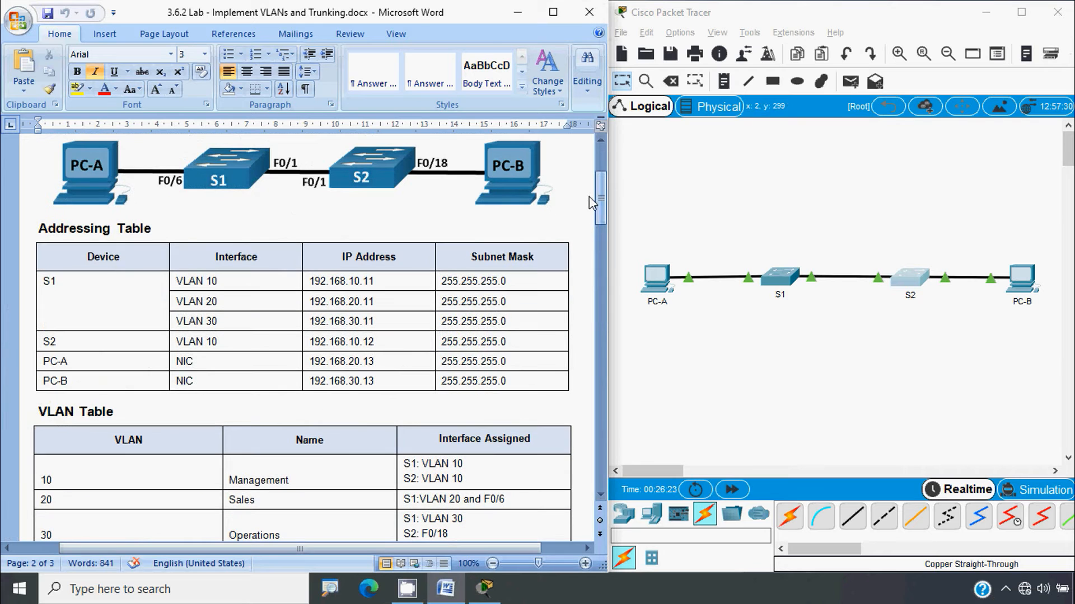
left_click(378, 406)
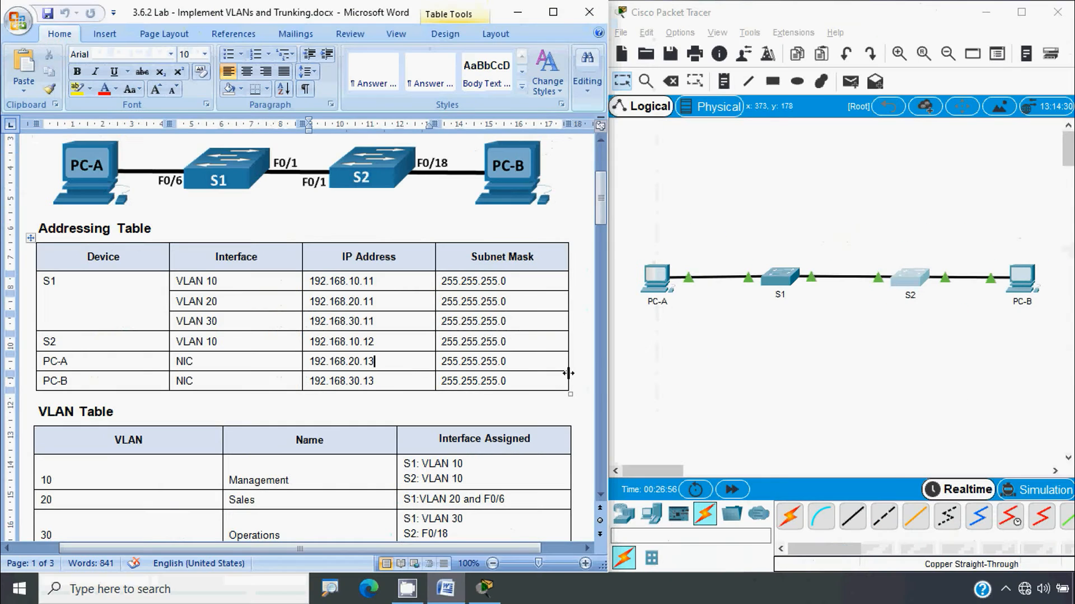
Give PC-A IP address 192.168.20.13 with subnet mask 255.255.255.0
left_click(666, 285)
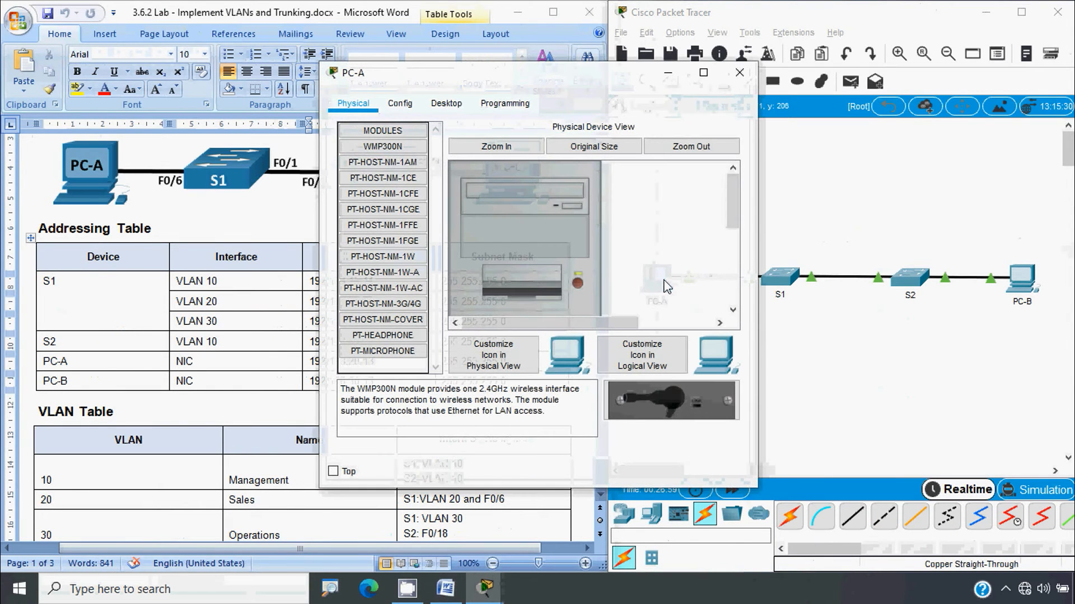
left_click(446, 103)
left_click(392, 163)
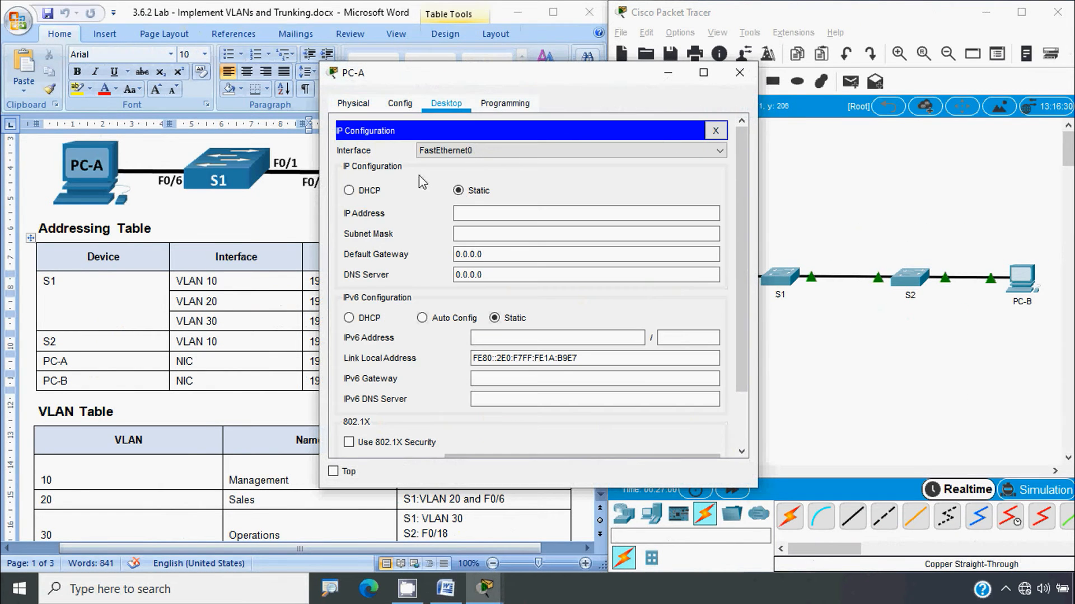
left_click(482, 215)
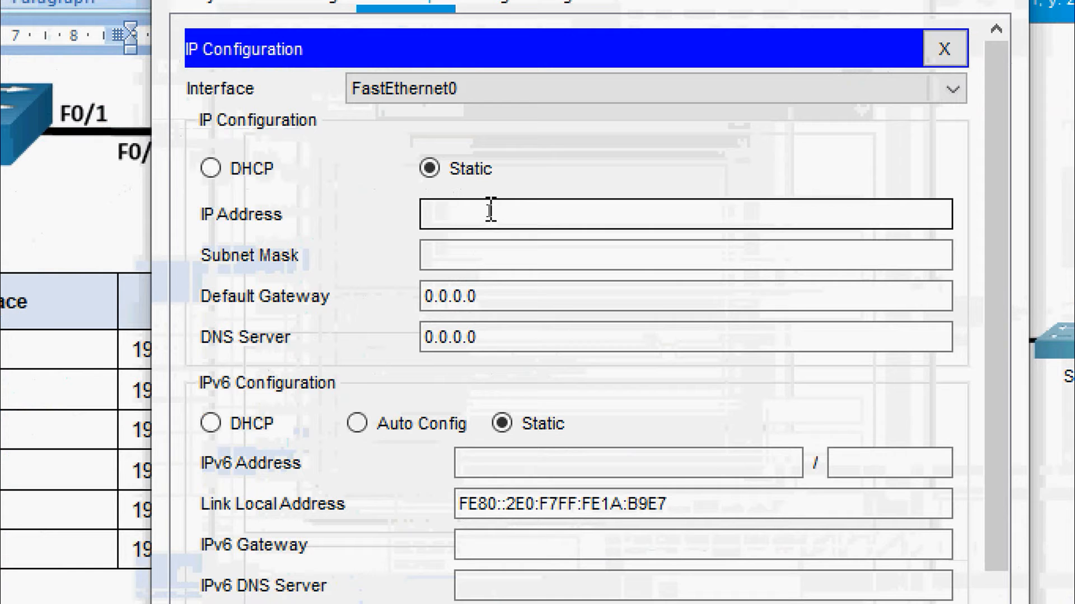
type("192.168.20.13")
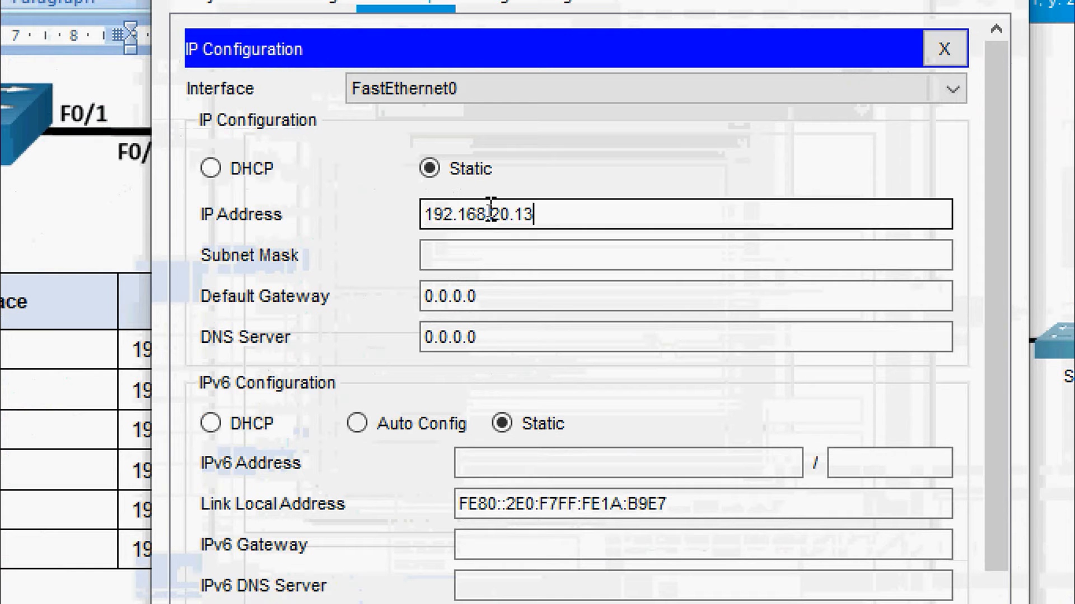
left_click(434, 255)
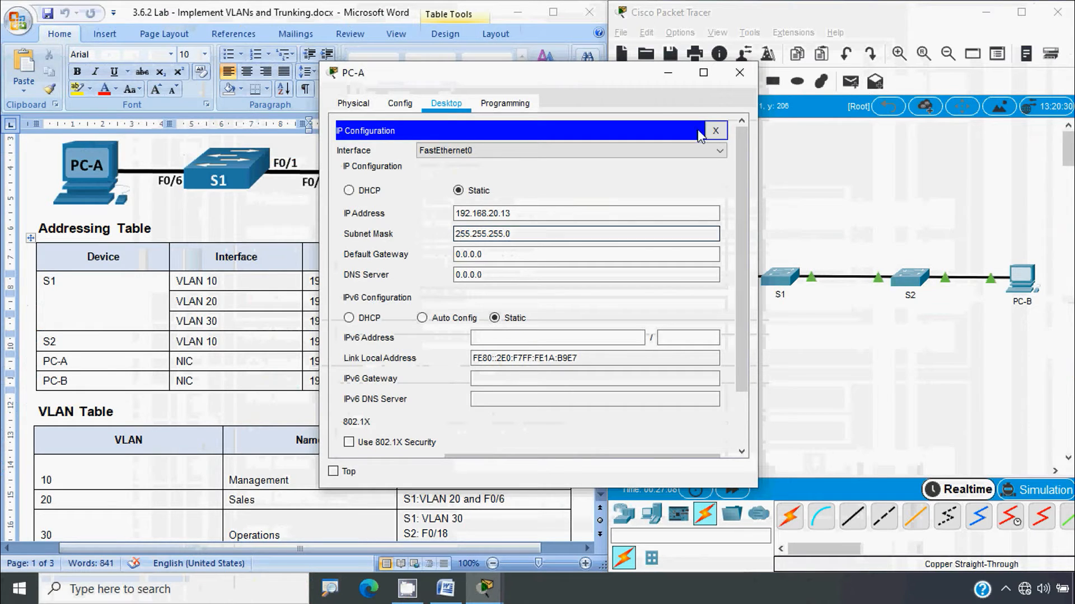
left_click(737, 79)
Give PC-B IP address 192.168.30.13 with subnet mask 255.255.255.0
left_click(1015, 274)
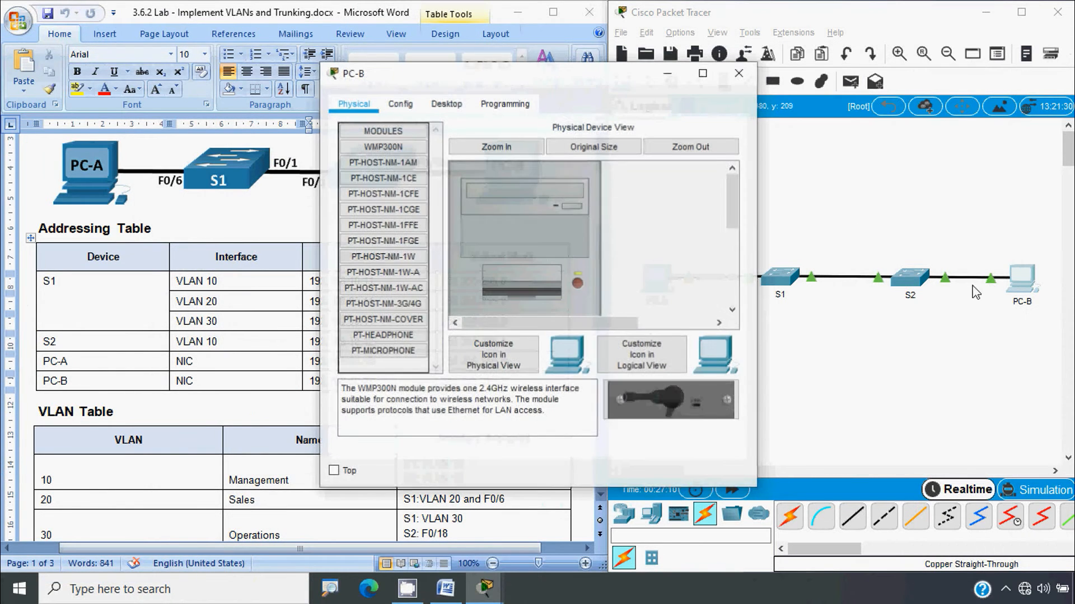
left_click(448, 105)
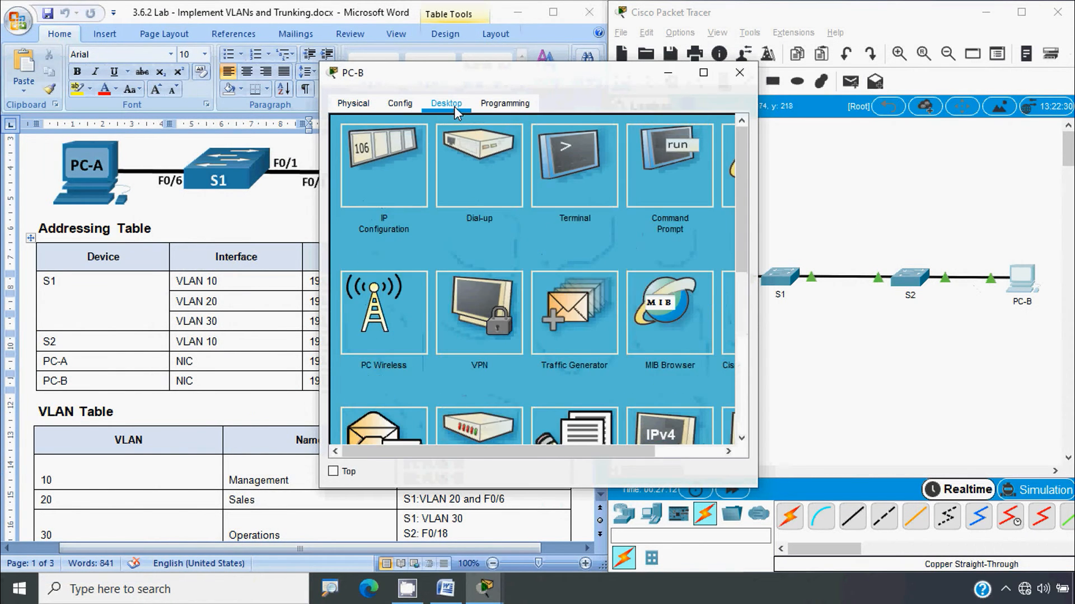
left_click(402, 160)
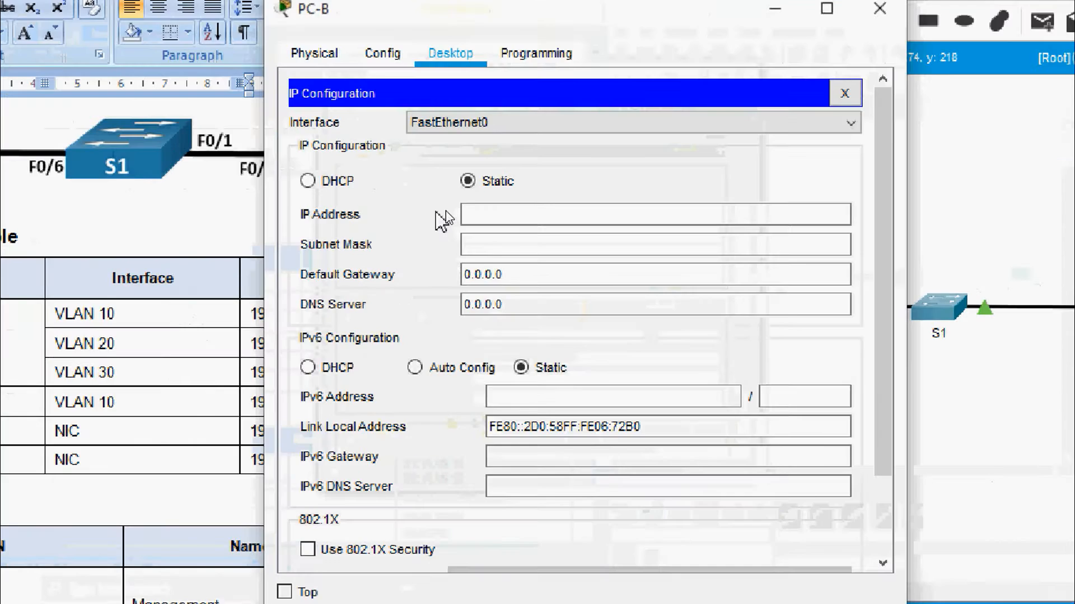
left_click(473, 211)
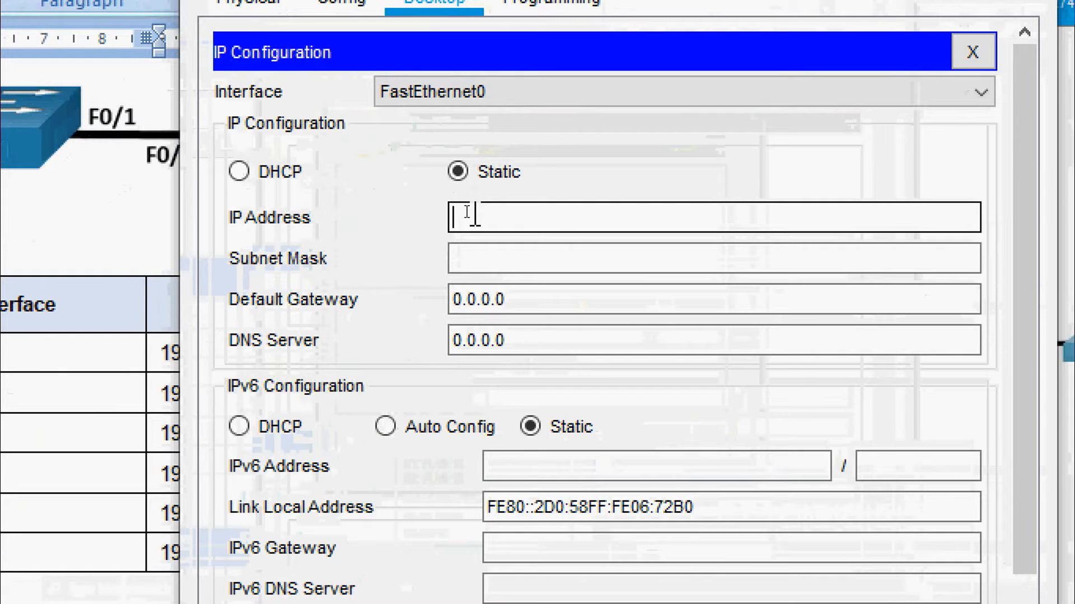
type("192.168.20.13")
key("Left")
key("Left")
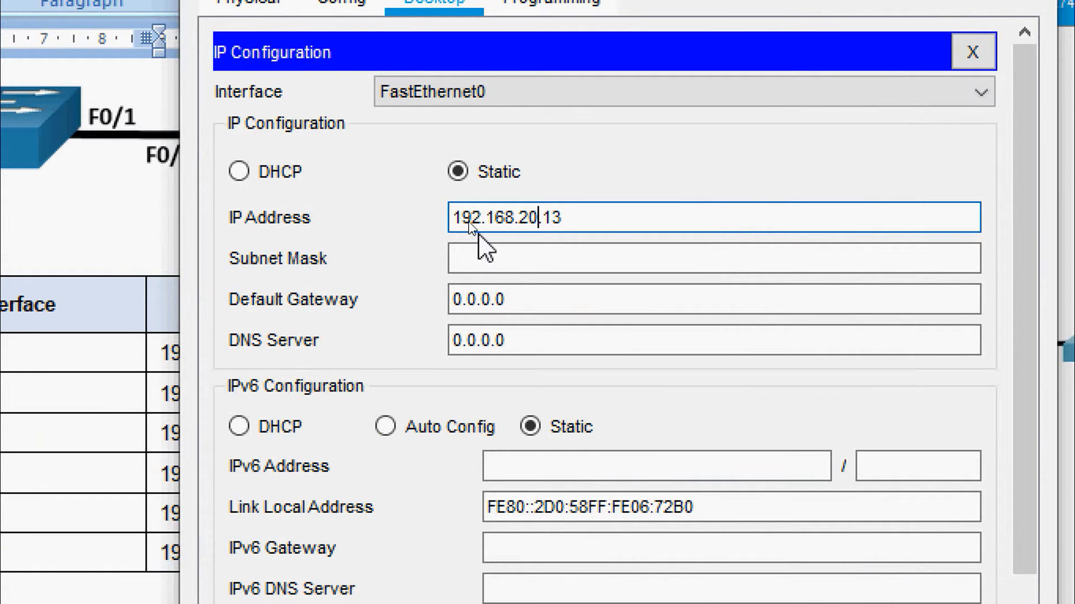
key("BackSpace")
type("3")
left_click(491, 253)
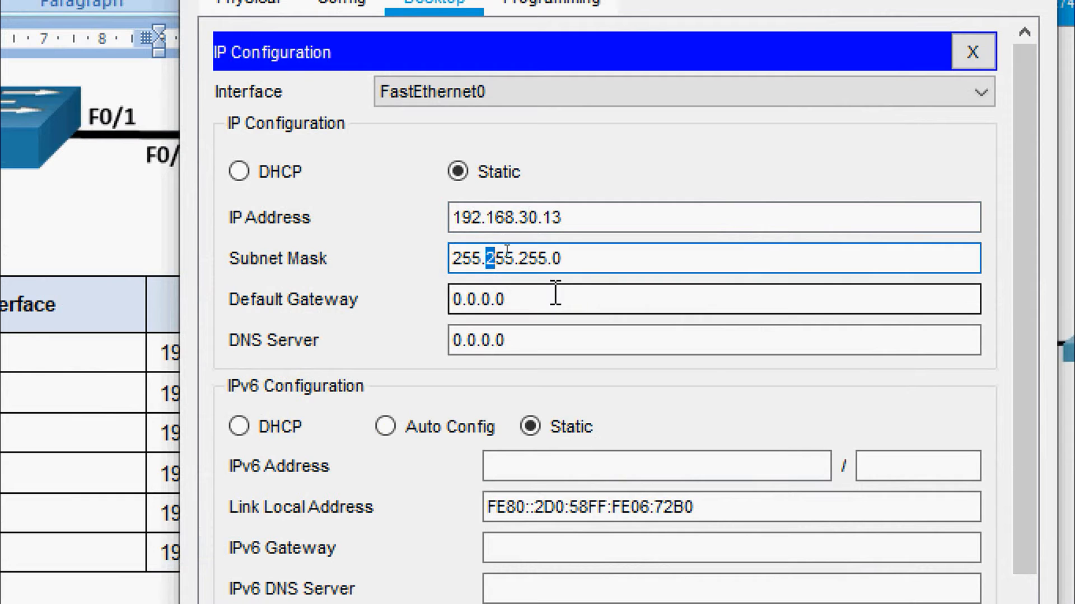
left_click(531, 300)
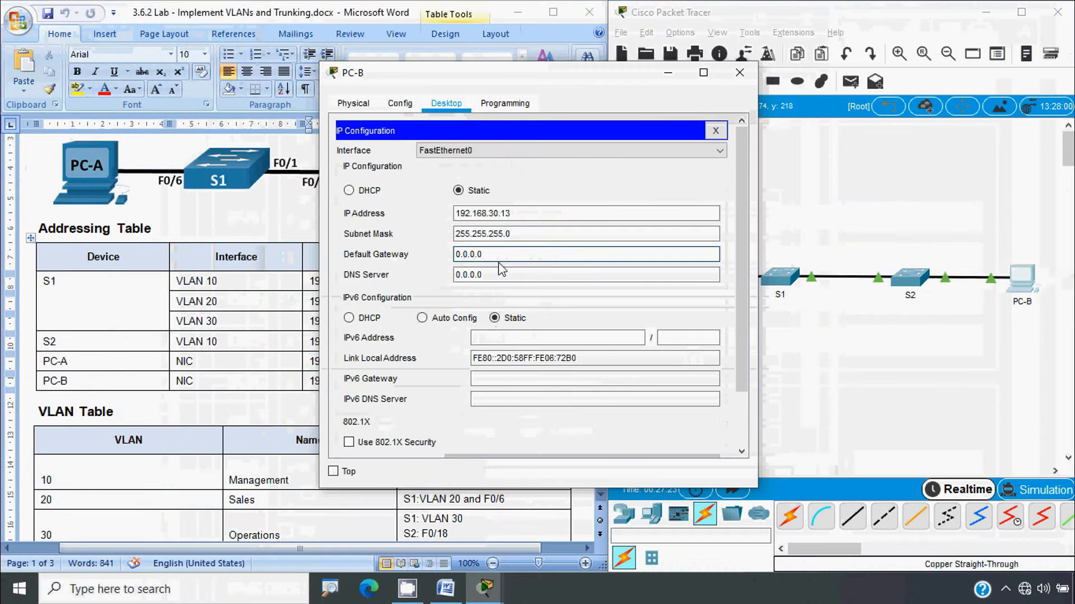
left_click(739, 72)
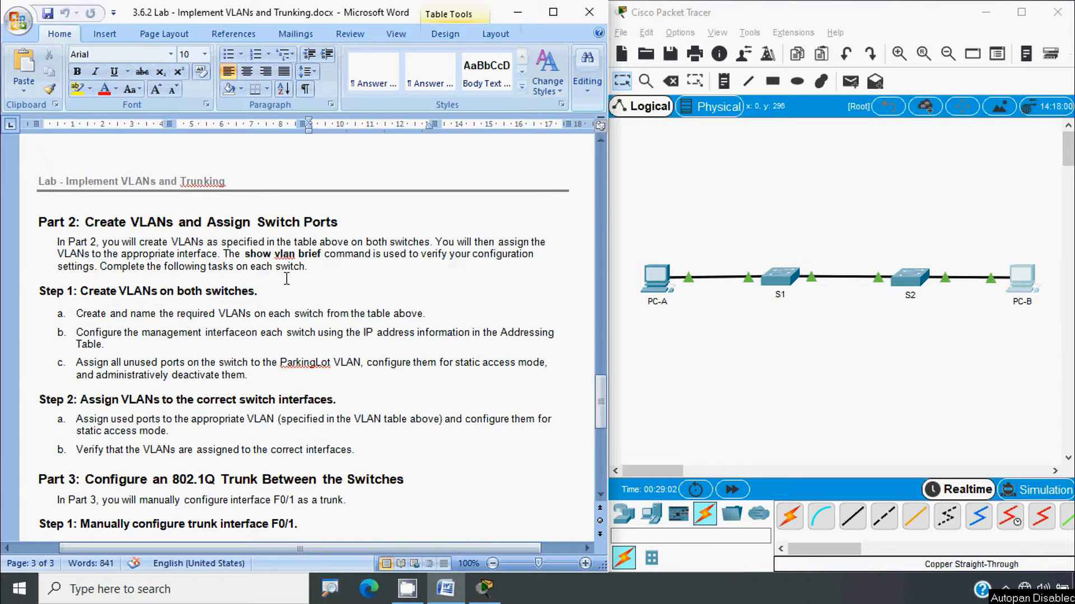
Scroll Word up to page 1's VLAN Table listing VLANs 10, 20, 30, 999, 1000
key("alt")
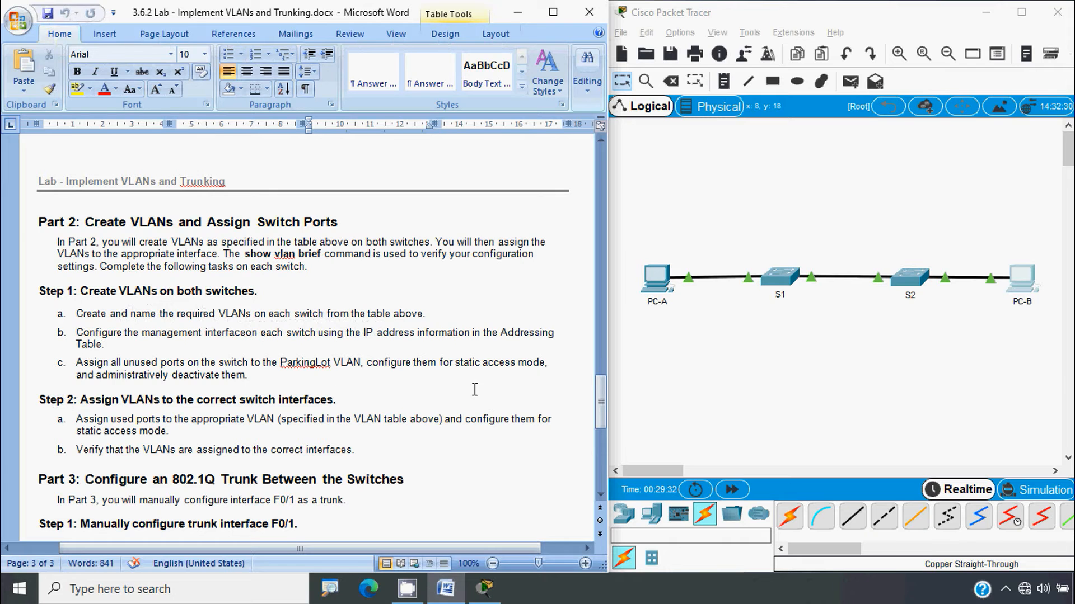
left_click_drag(599, 392, 601, 211)
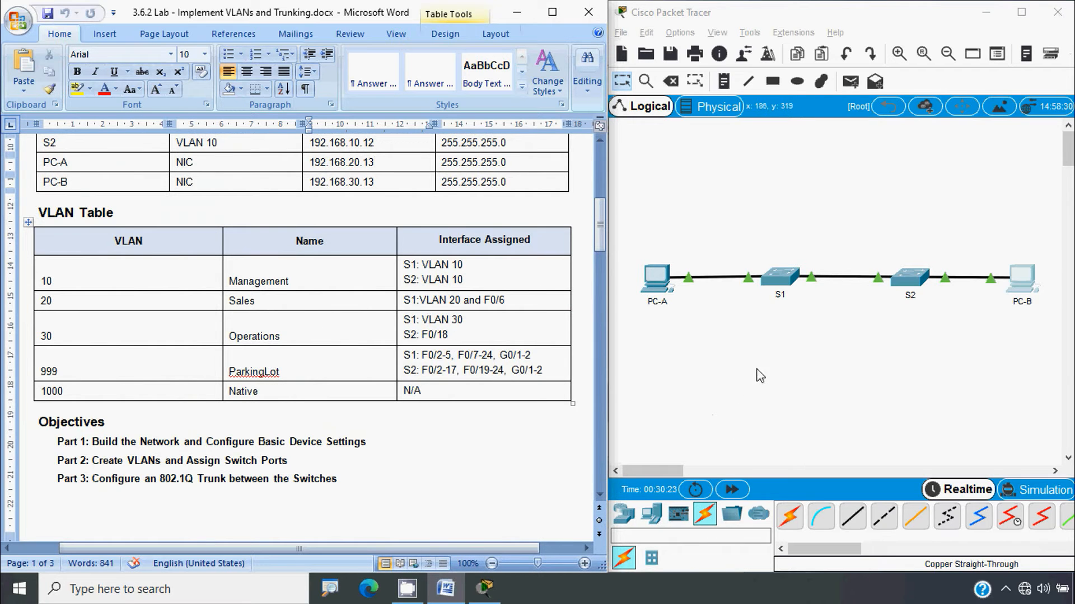
In S1's global config, create VLAN 10 named Management and VLAN 20 named Sales
left_click(781, 295)
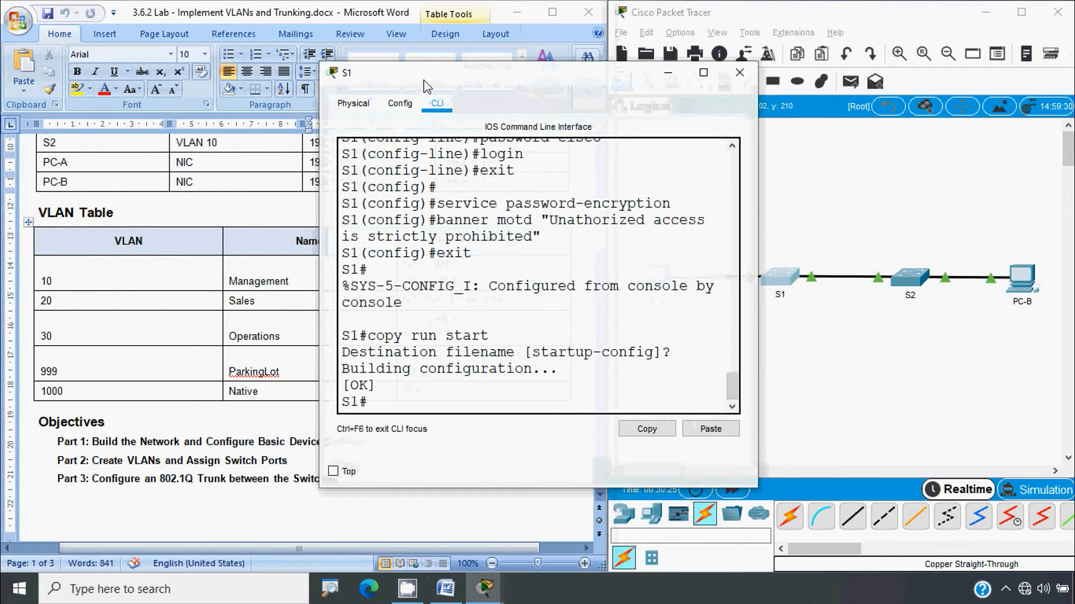
left_click_drag(531, 70, 374, 32)
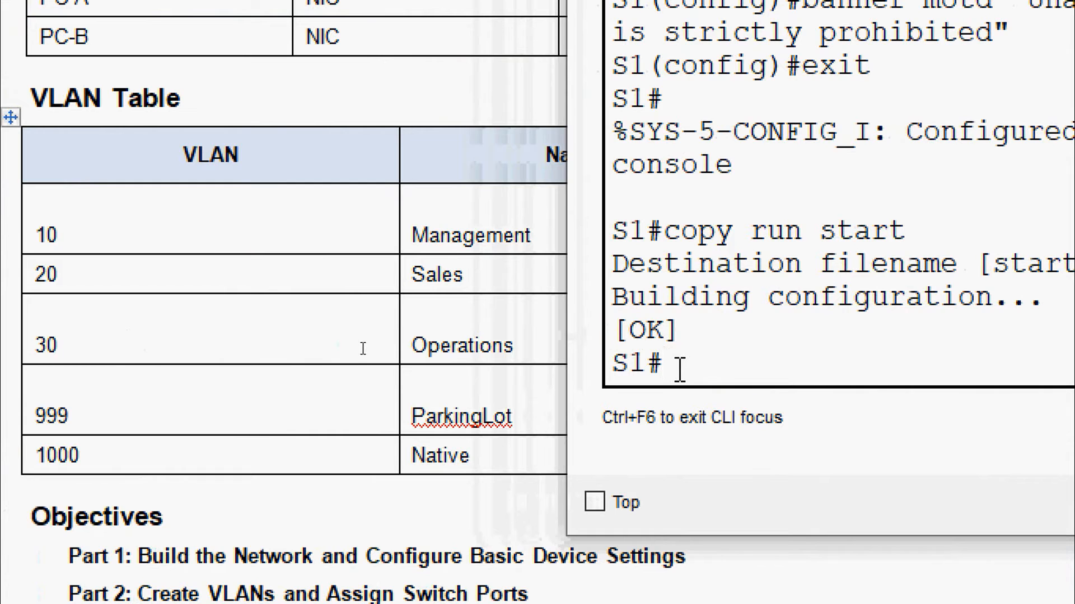
type("conf t")
key("Return")
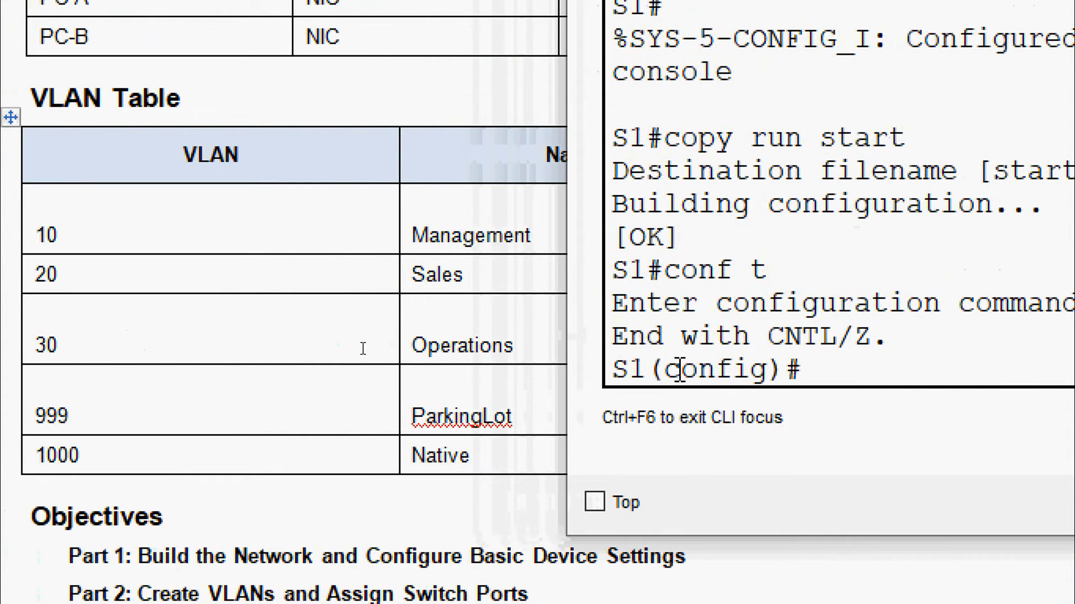
type("vl")
key("Tab")
type("10")
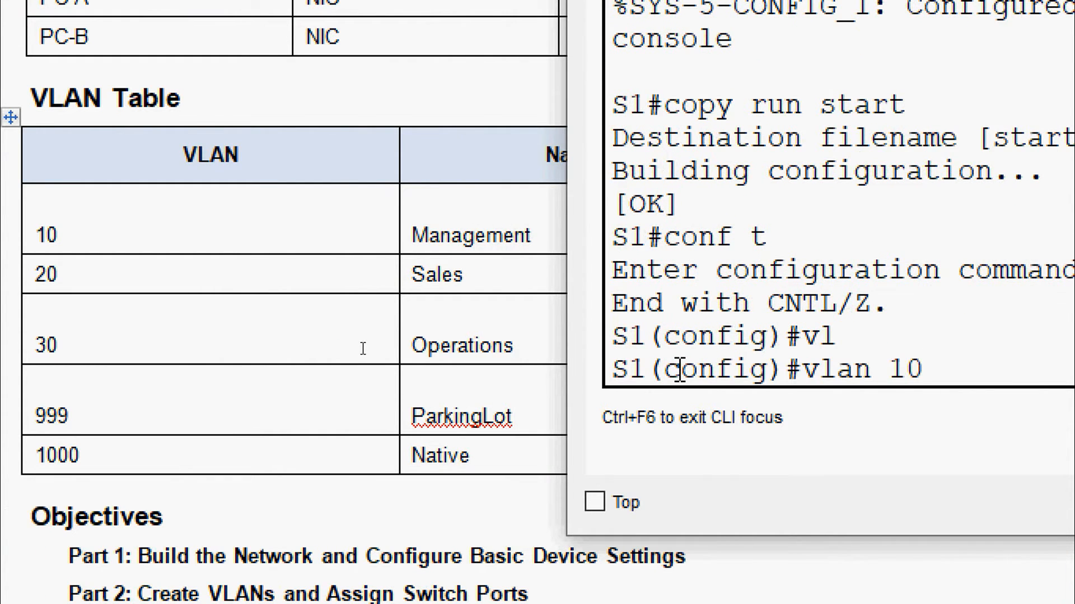
key("Return")
type("name")
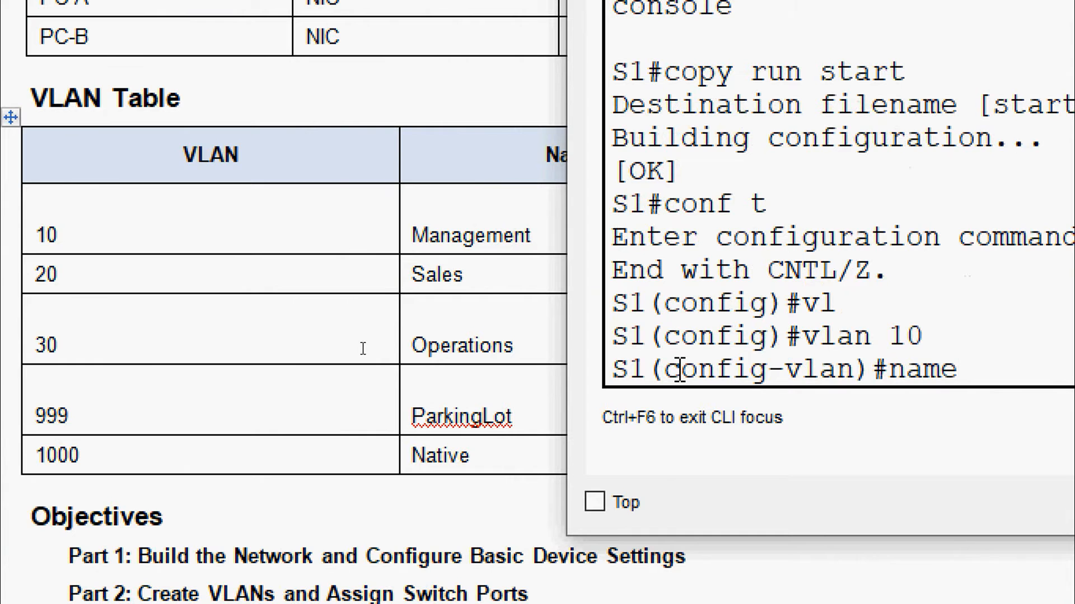
type(" Manage")
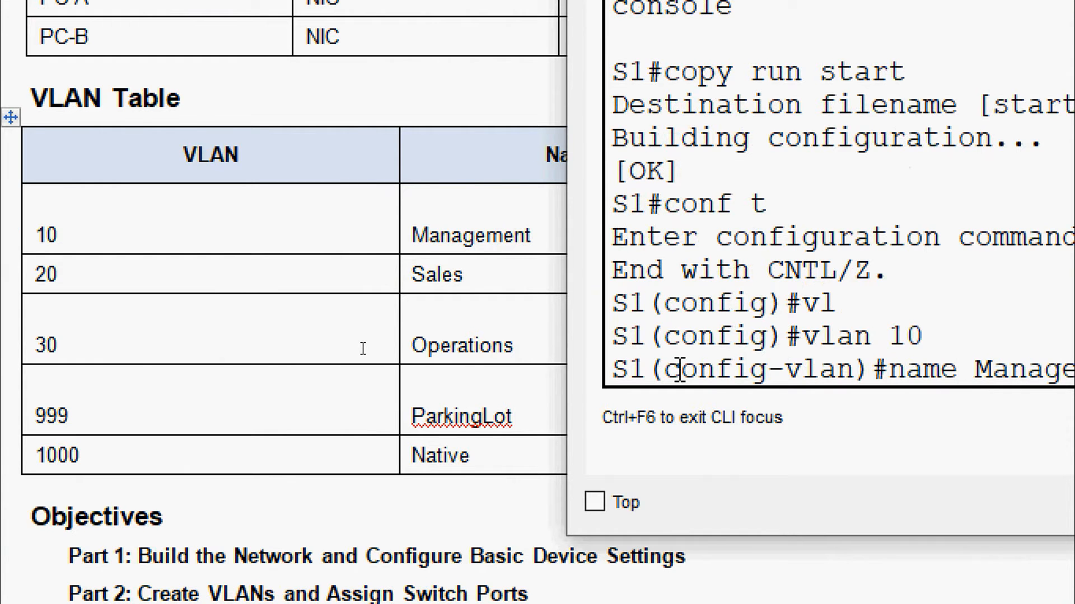
type("ment")
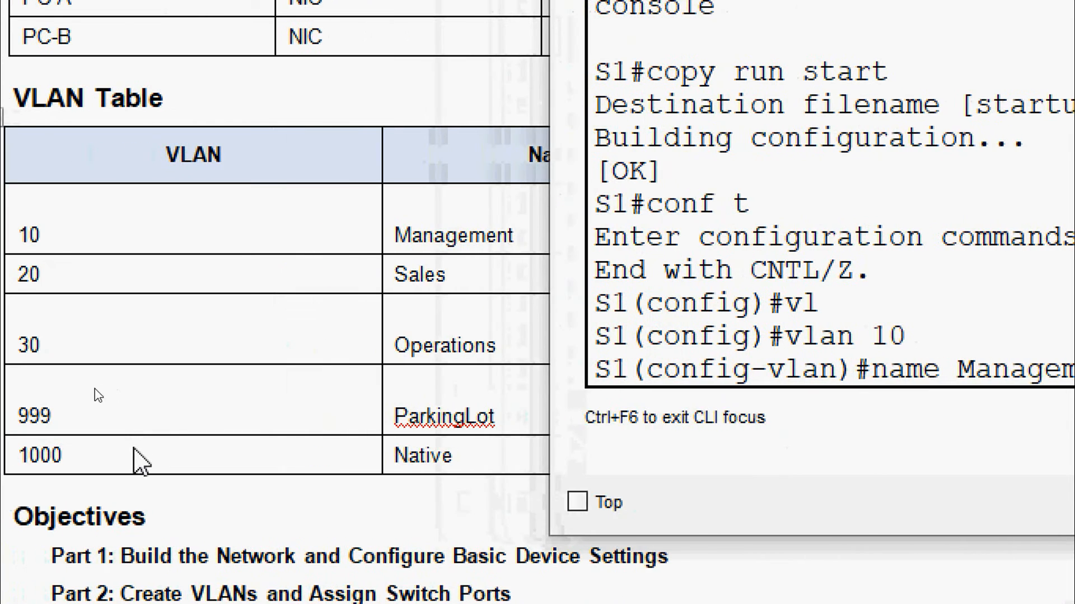
key("Return")
type("vlan 20")
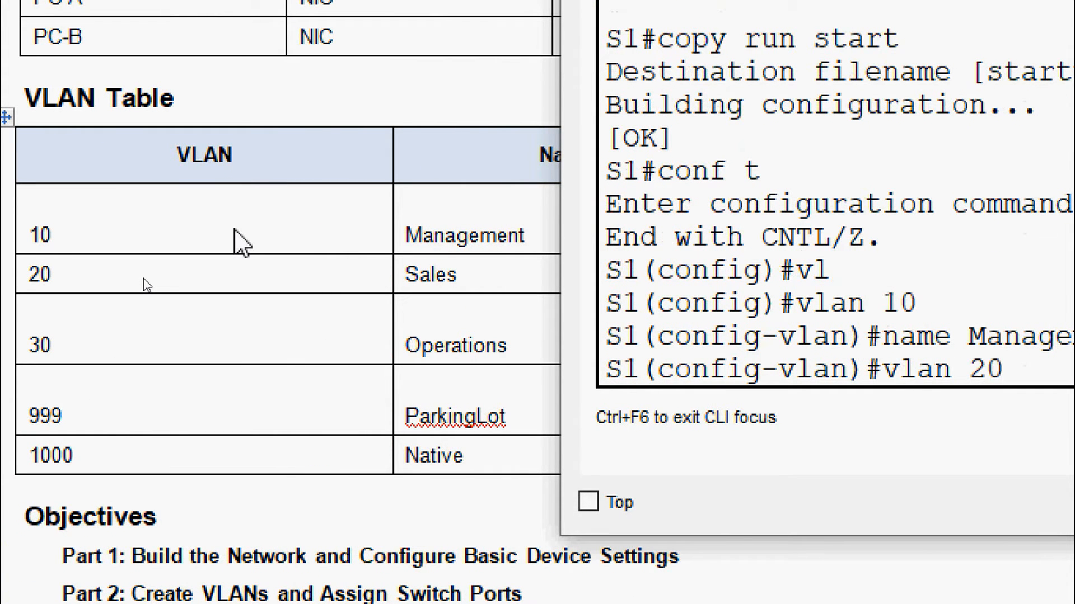
key("Return")
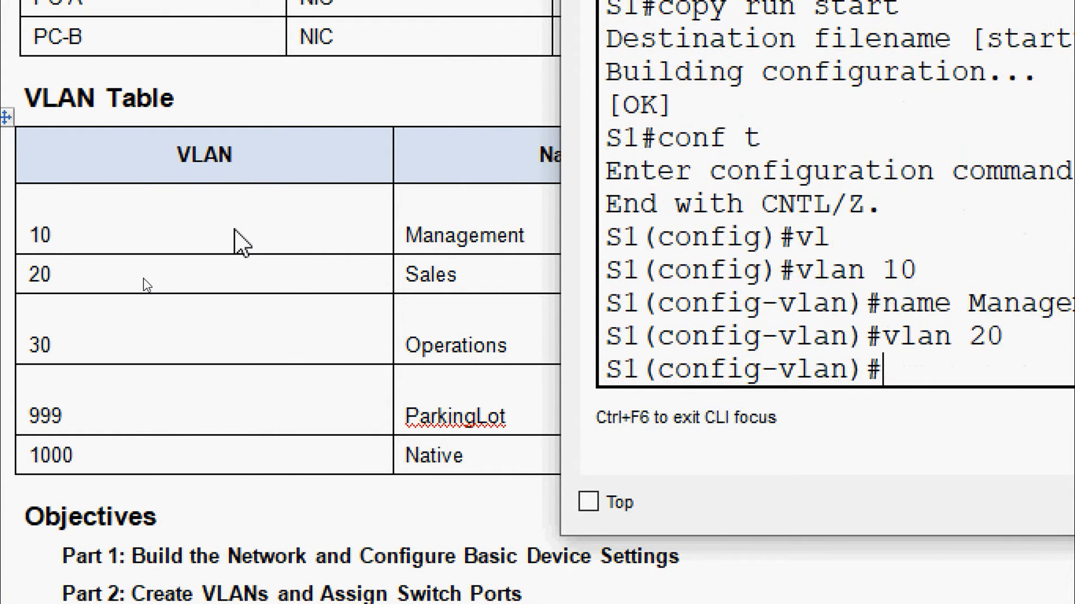
type("name Sales")
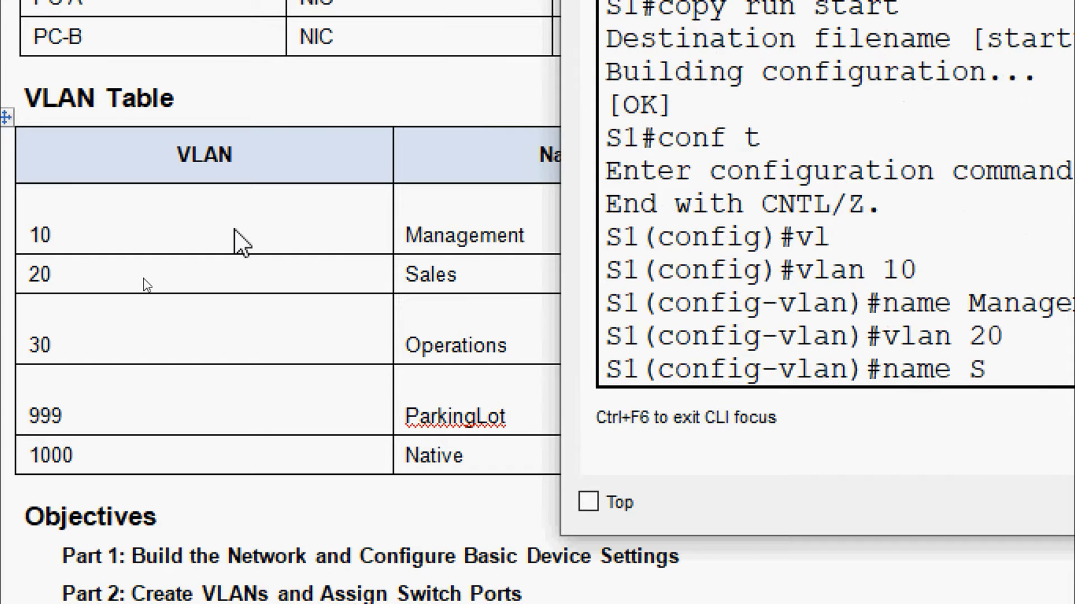
key("Return")
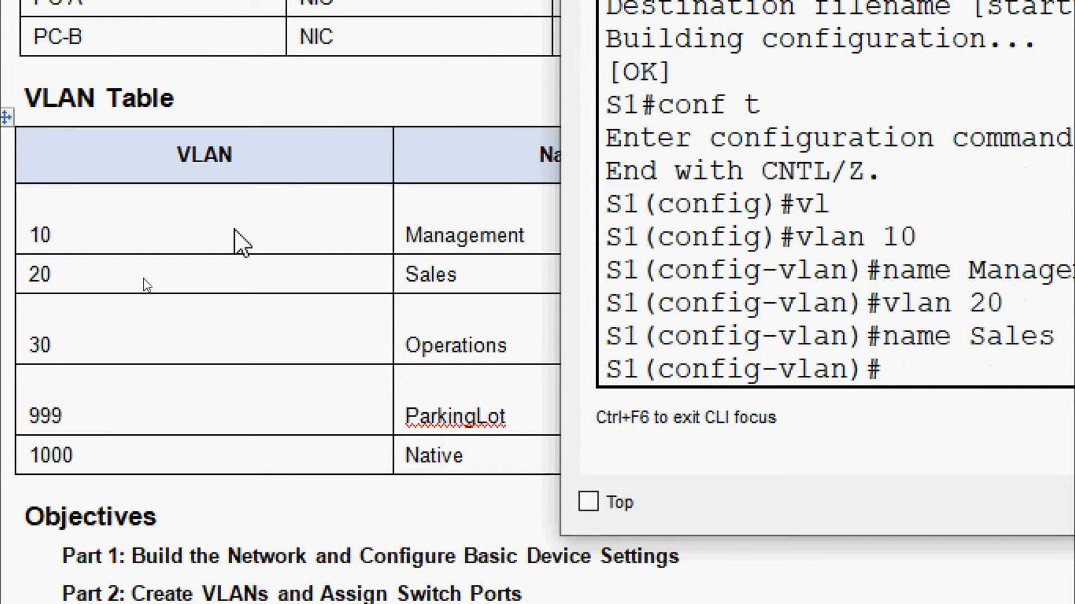
Create VLANs 30 Operations, 999 ParkingLot and 1000 Native on S1
type("vlan 30")
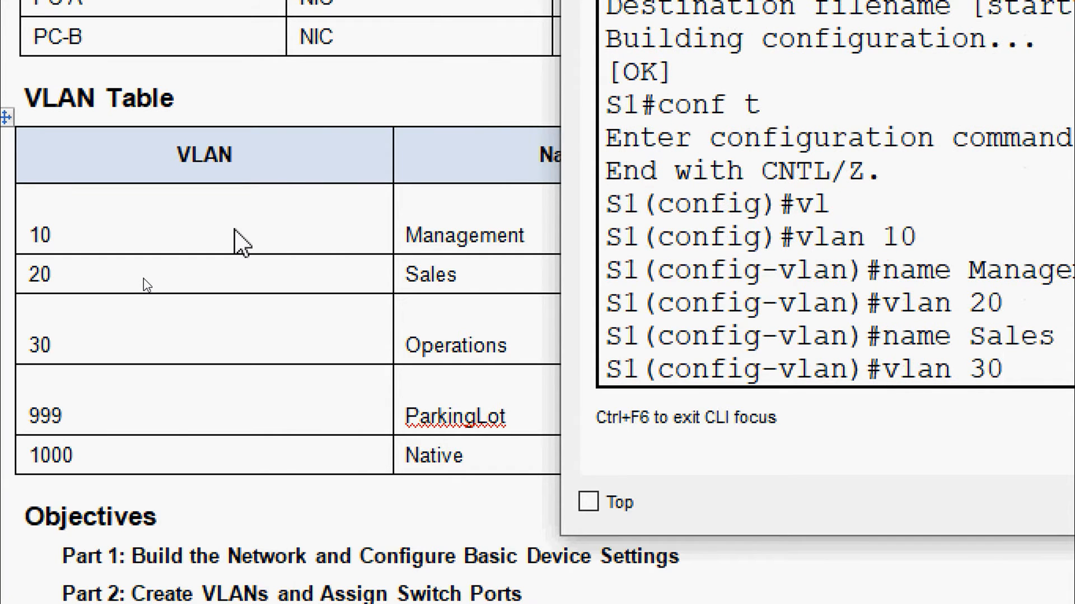
key("Return")
type("name Ope")
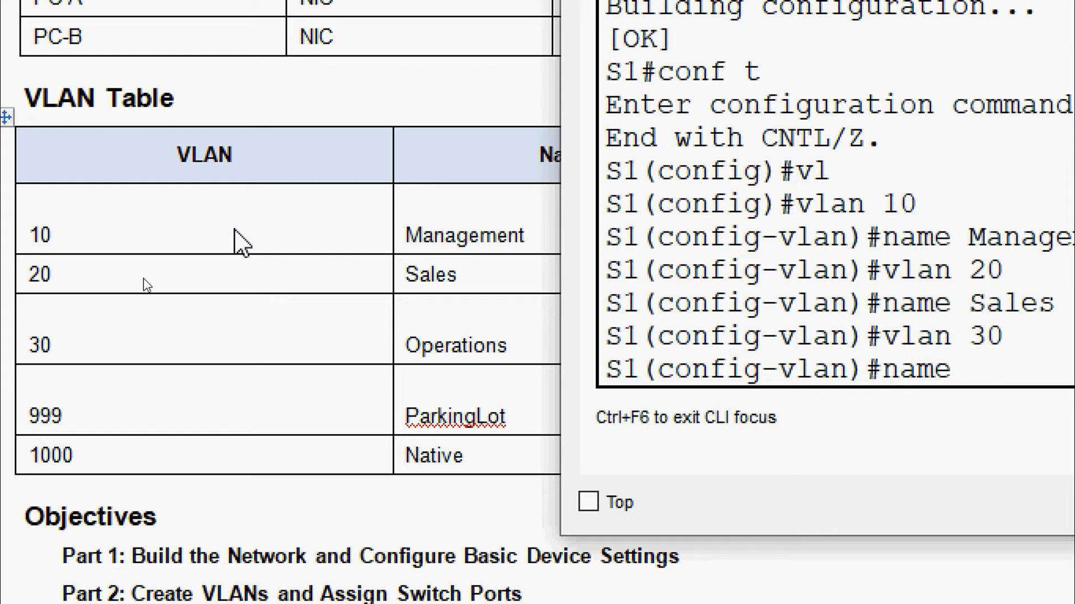
type("rations")
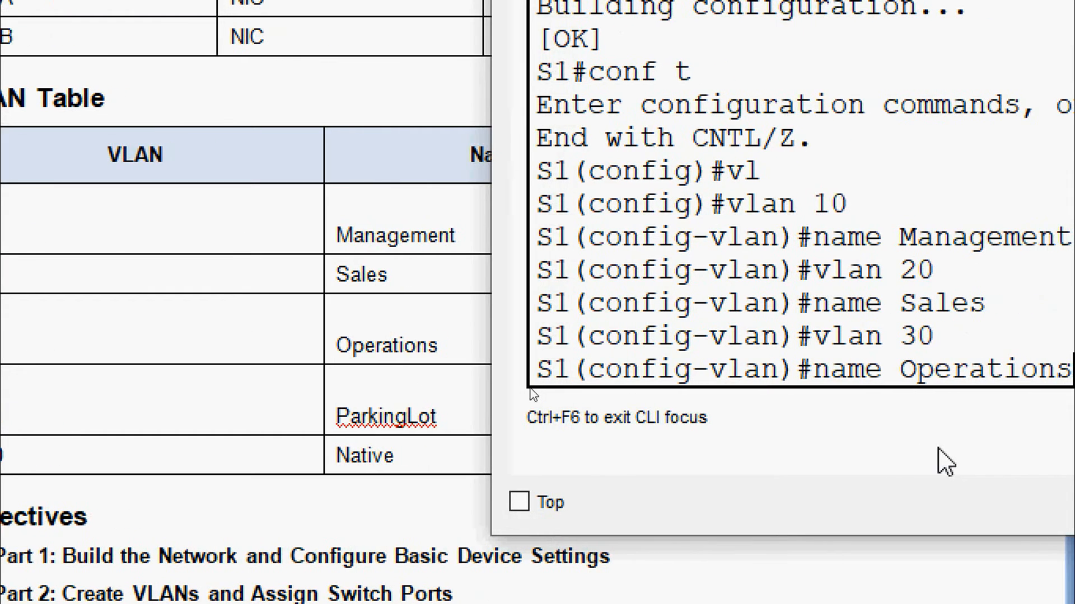
key("Return")
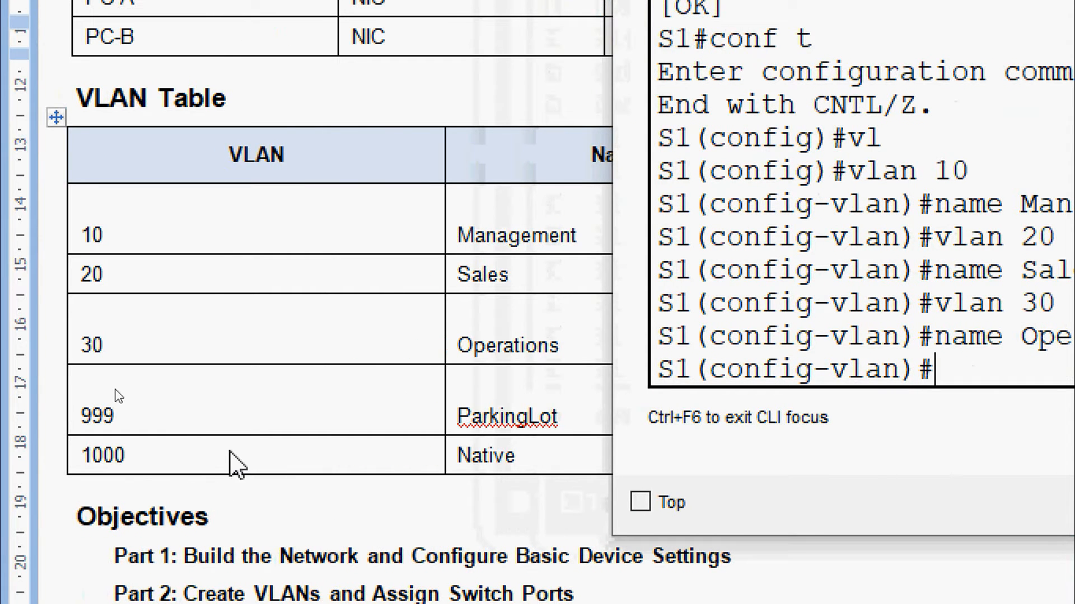
type("vlan 999")
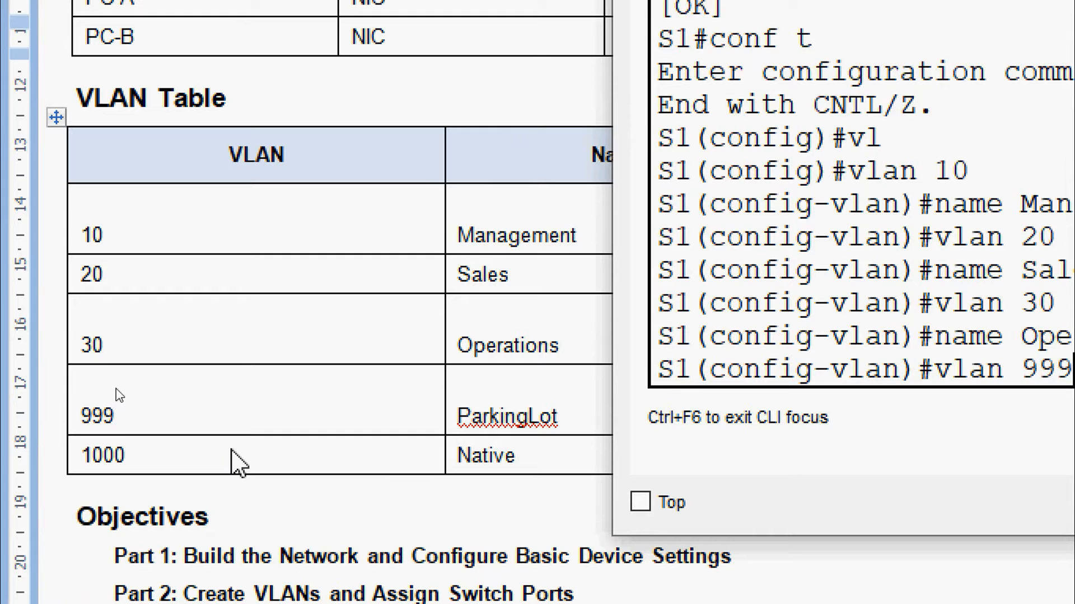
key("Return")
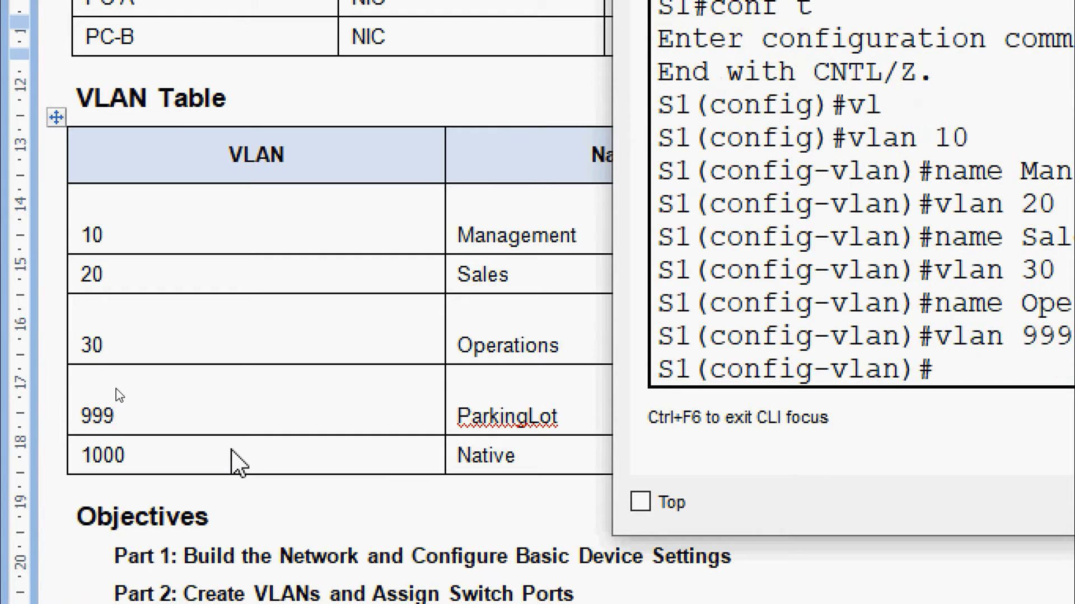
type("name")
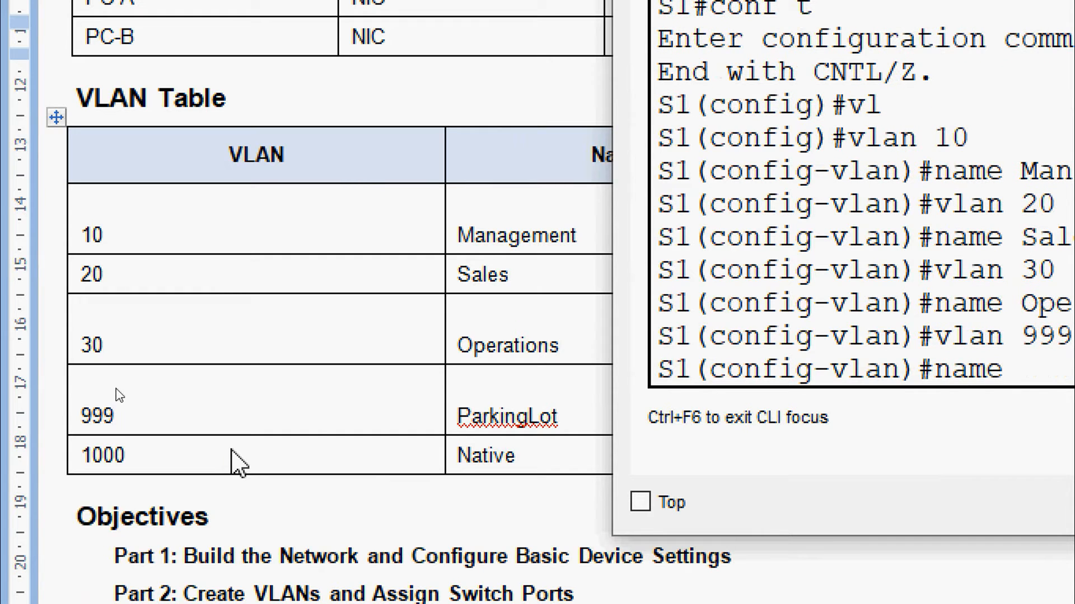
type(" Par")
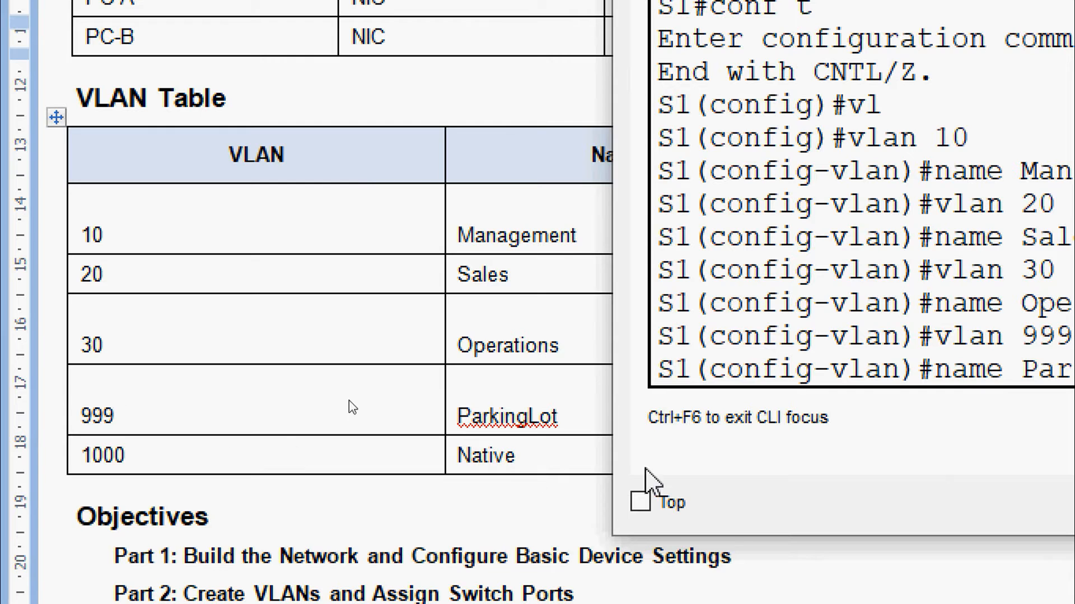
type("kingLot")
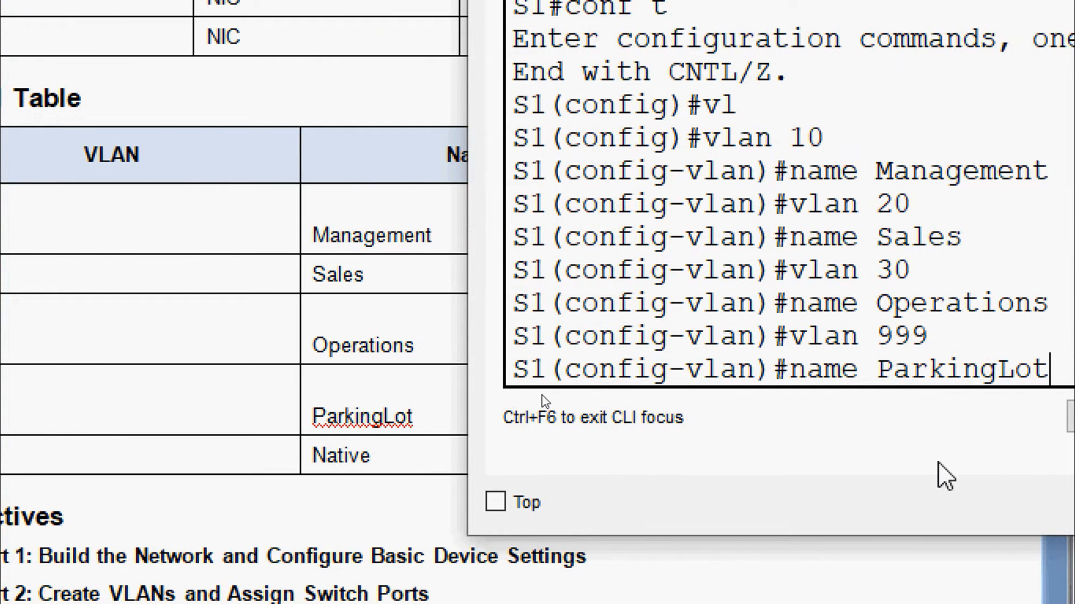
key("Return")
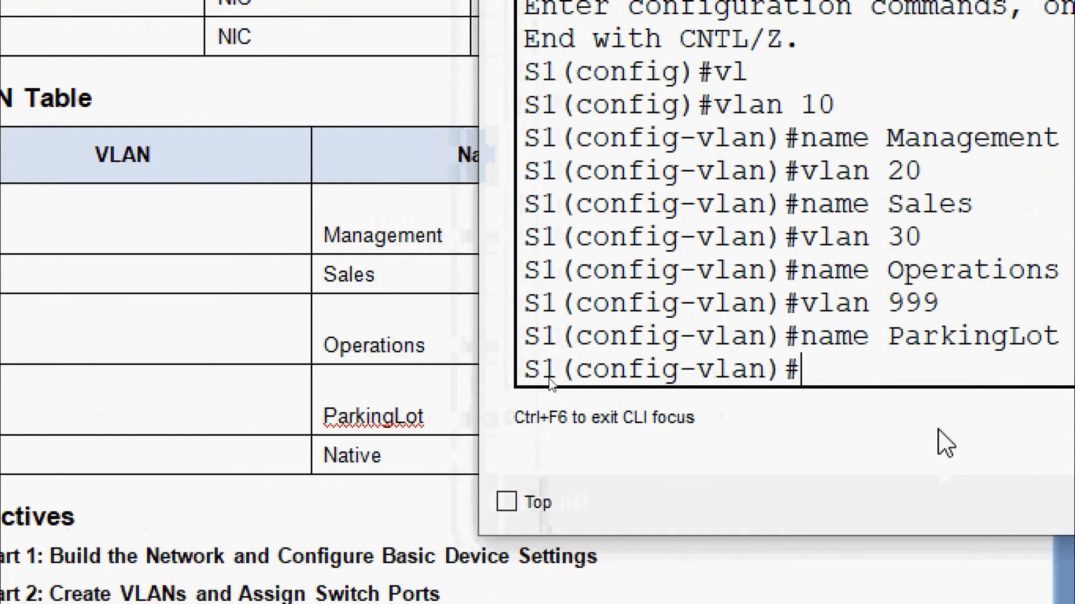
type("vlan ")
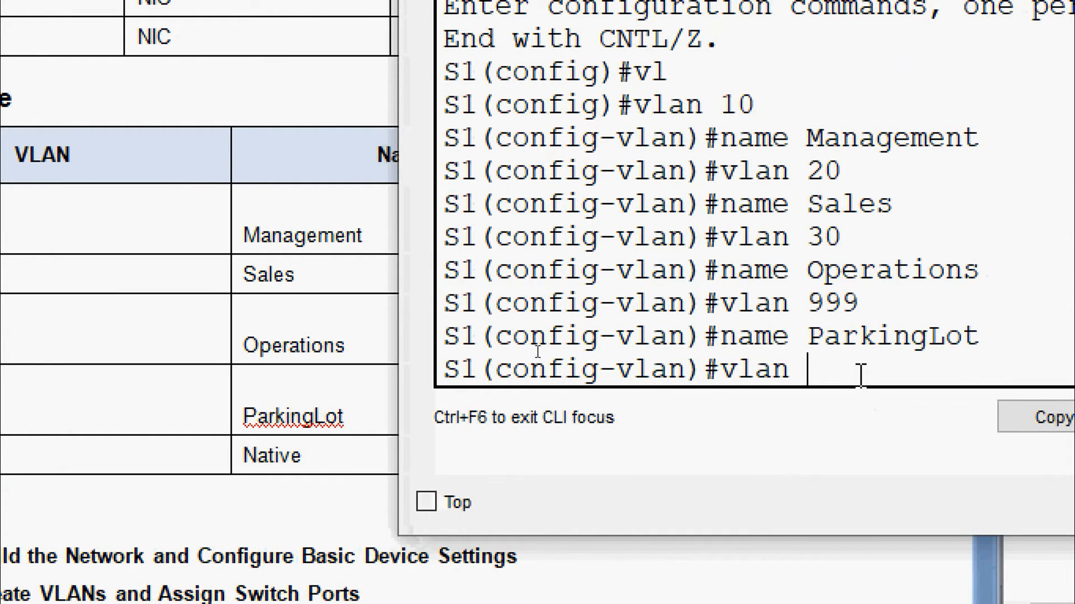
type("1000")
key("Return")
type("name ")
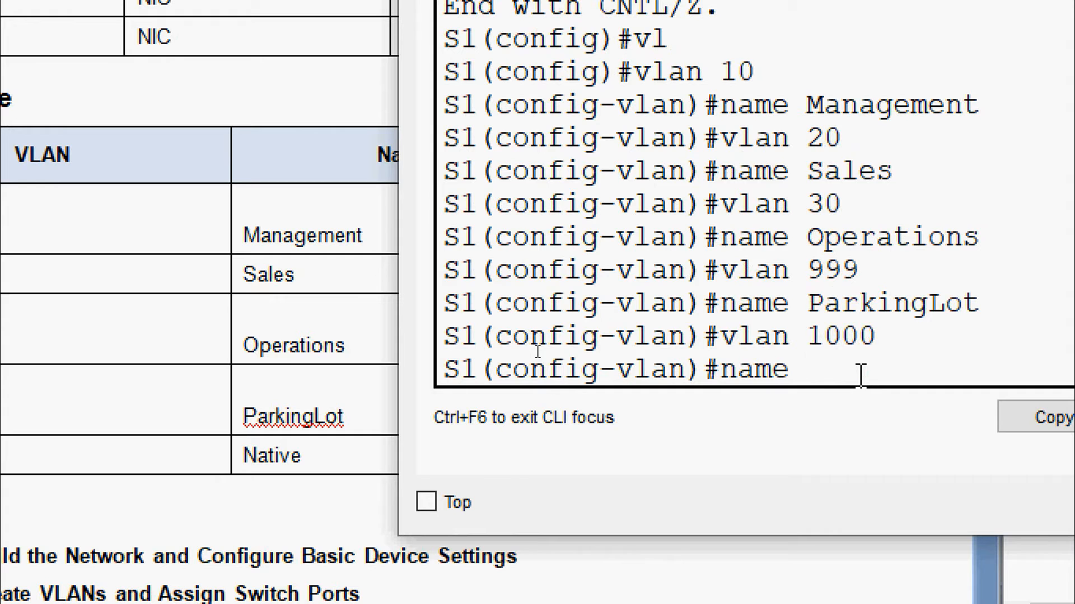
type("Native")
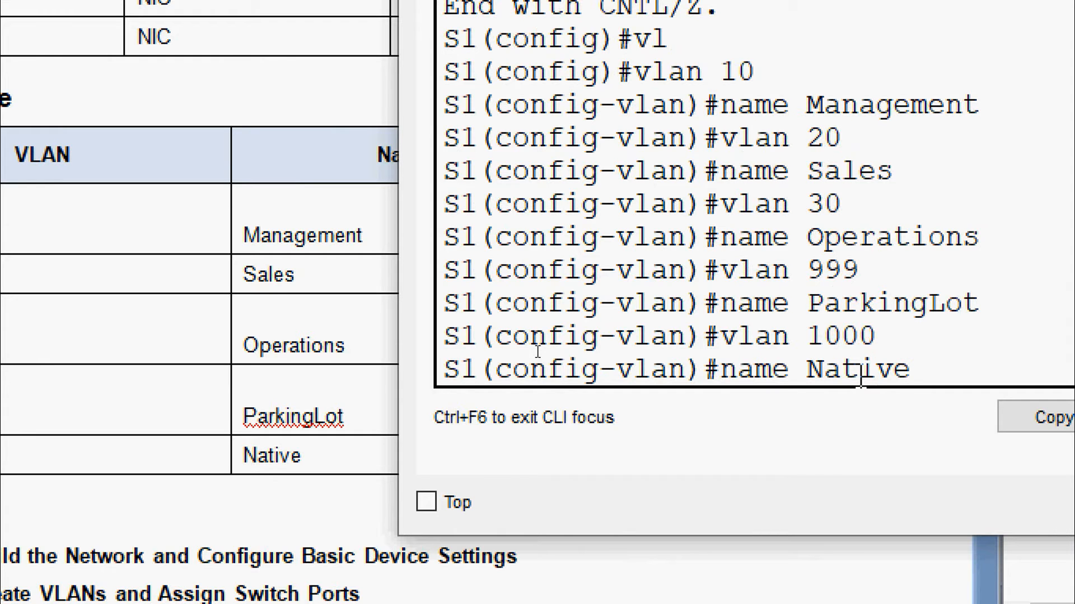
key("Return")
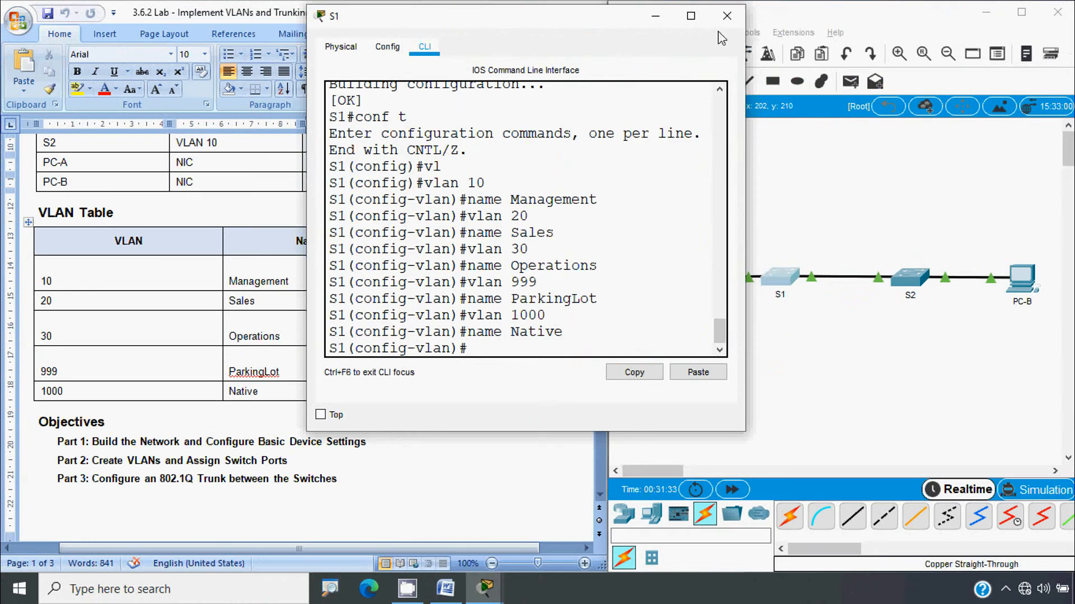
Close S1's window, open S2's command line, and enter global configuration mode
left_click(726, 15)
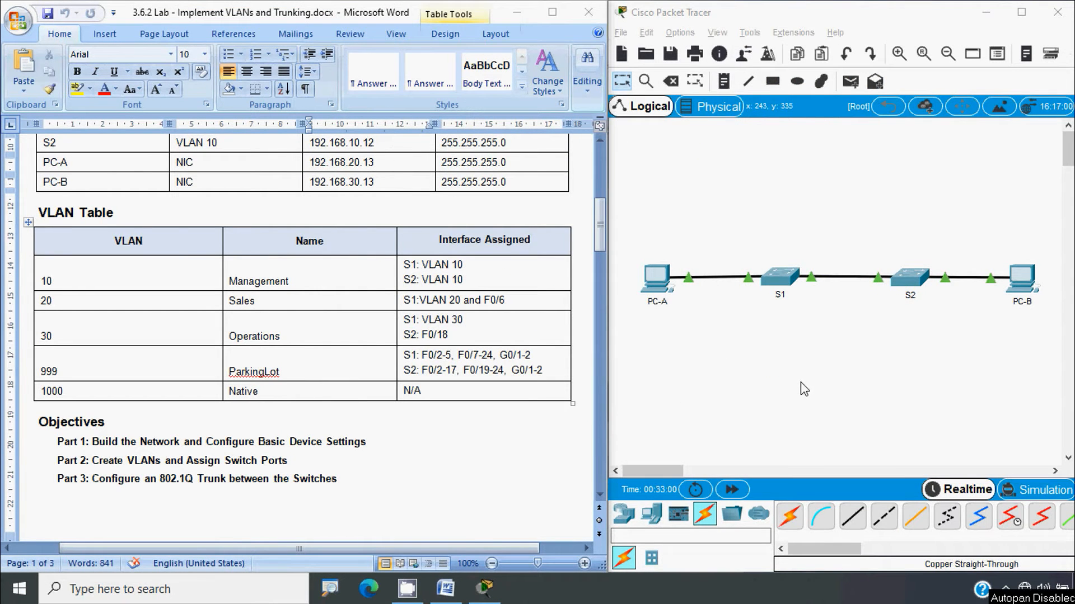
left_click(910, 278)
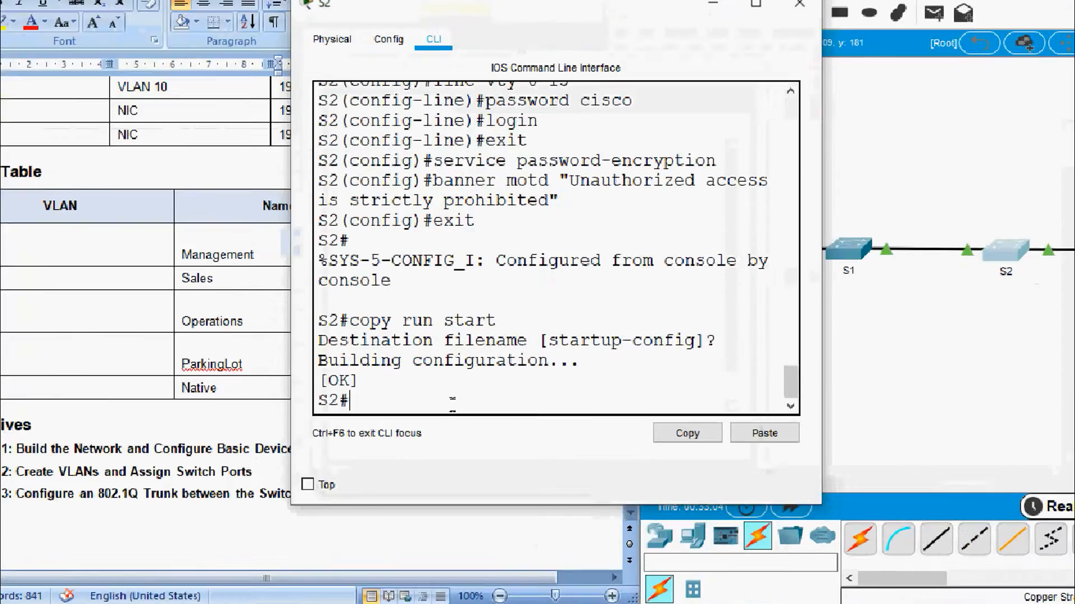
type("conf t")
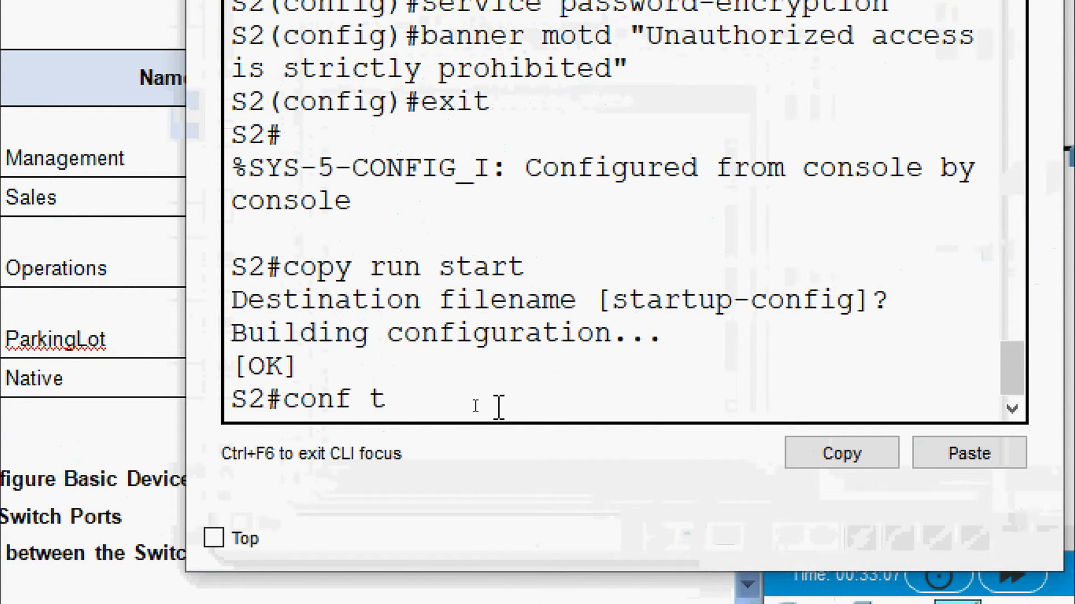
key("Return")
On S2, create VLAN 10 named Management and VLAN 20 named Sales
type("vla")
key("BackSpace")
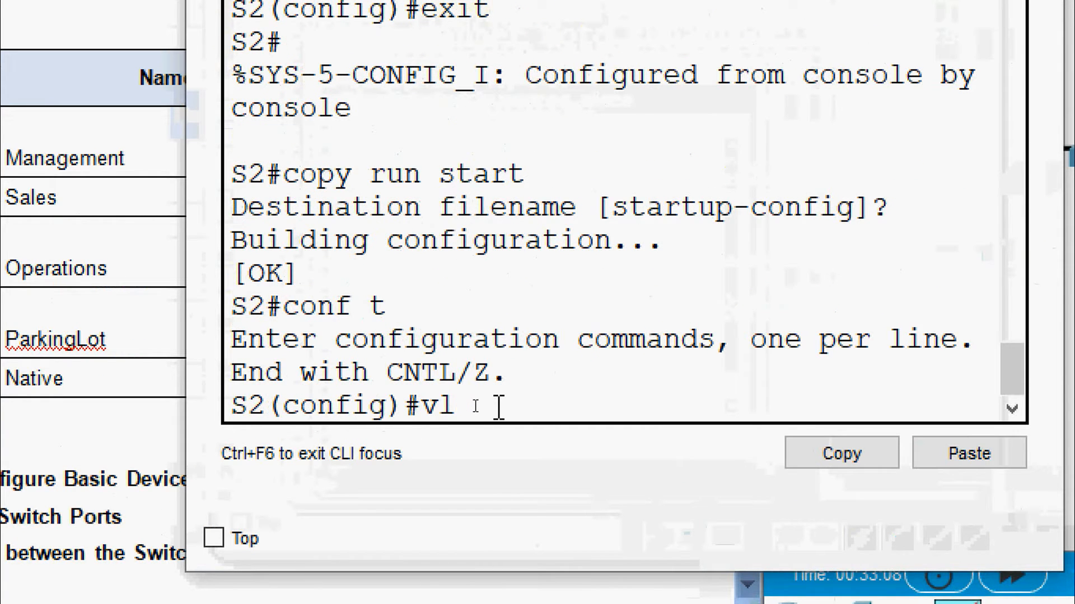
type("an 10")
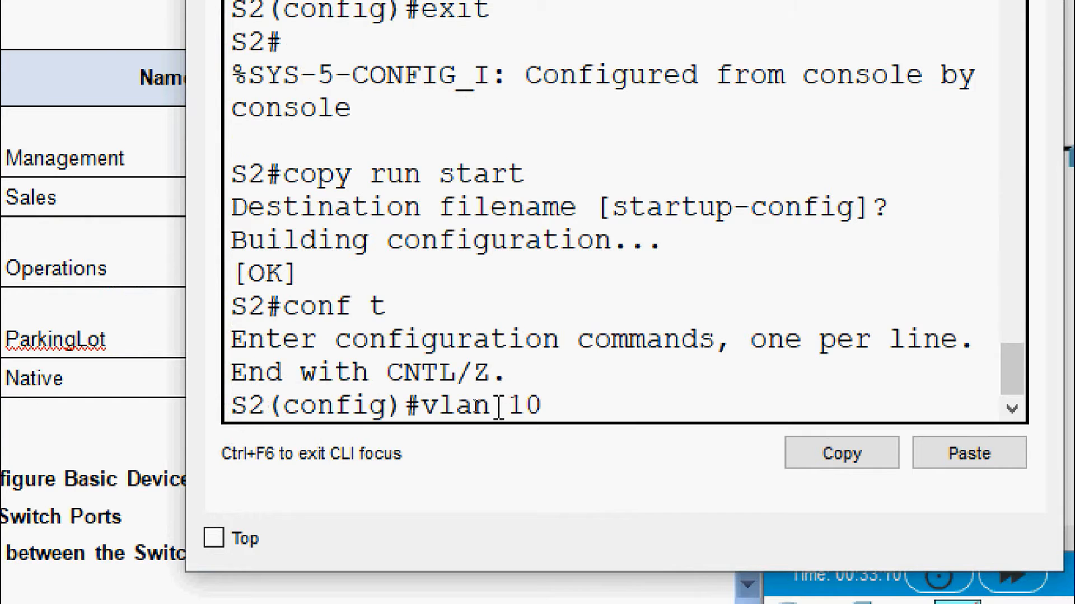
key("Return")
type("name ")
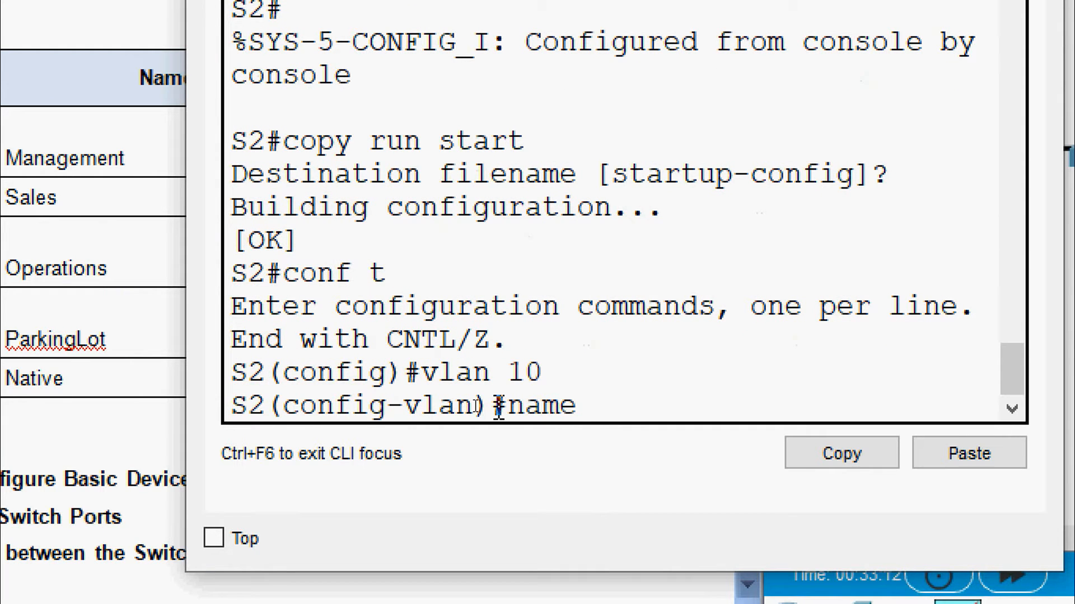
type("Management")
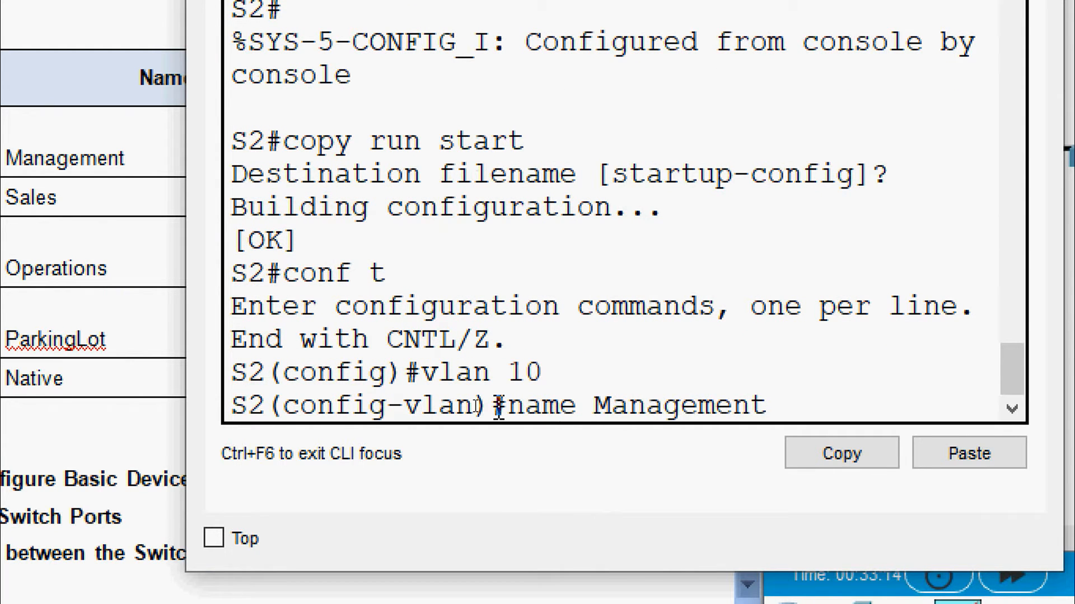
key("Return")
type("vlan)#vlan")
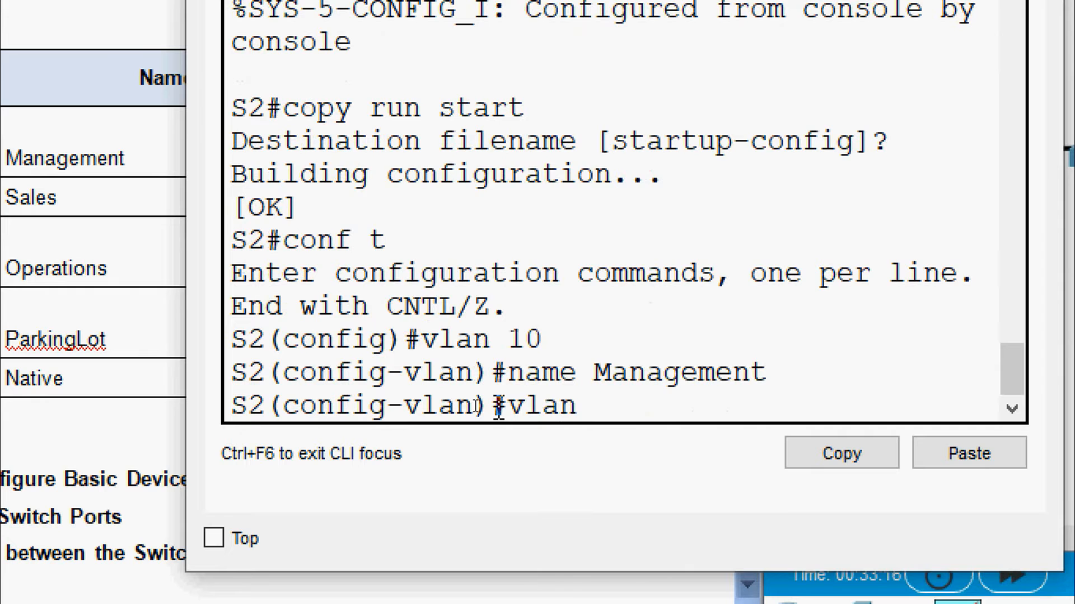
type(" 20")
key("Return")
type("name ")
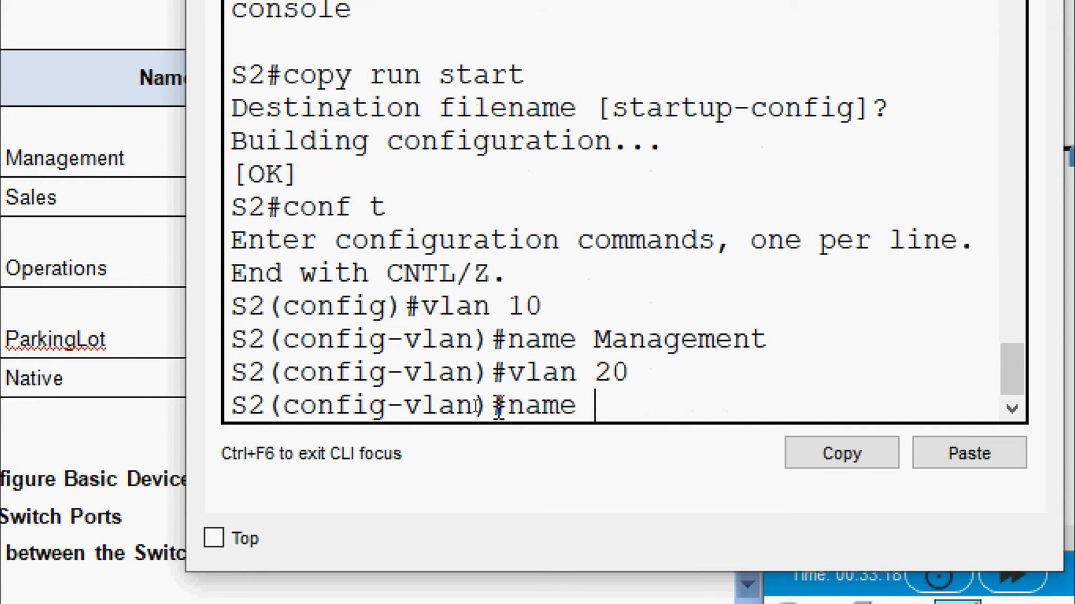
type("Sales")
key("Return")
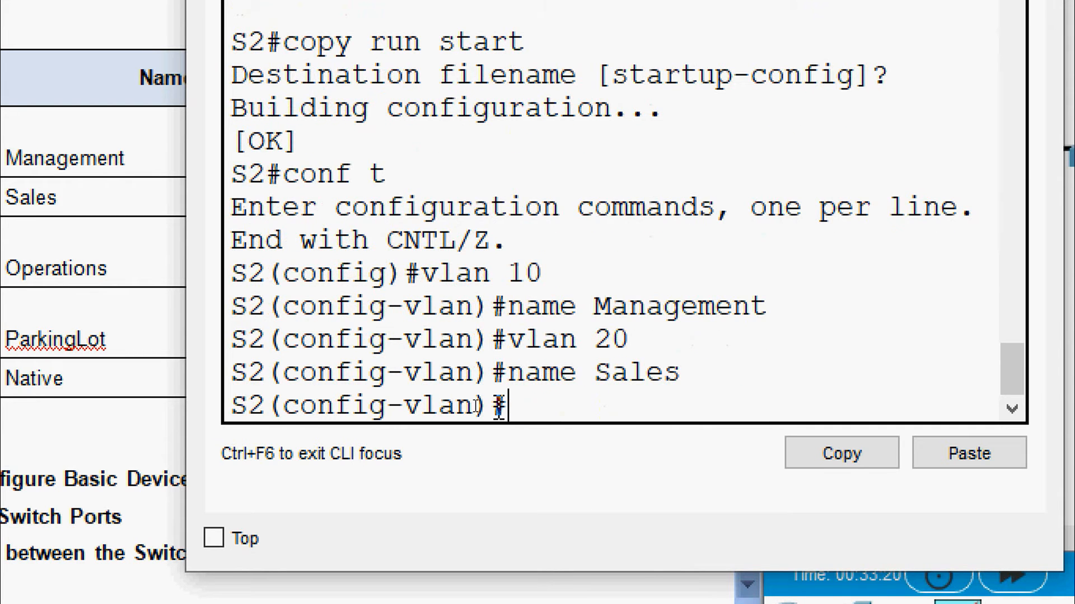
On S2, create VLANs 30 Operations, 999 ParkingLot and 1000 Native
type("vlan ")
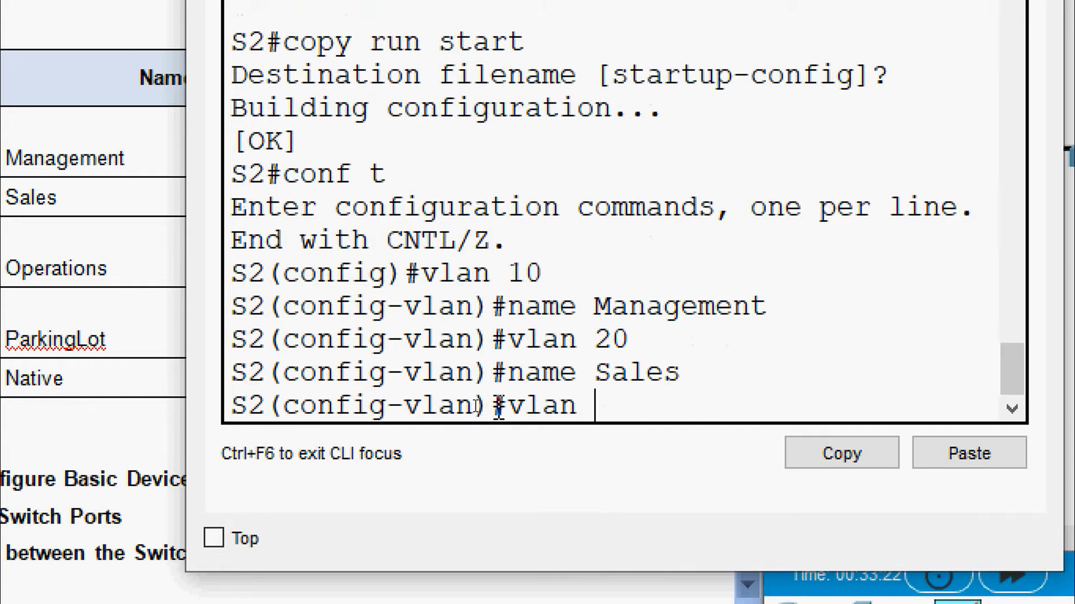
type("30")
type("name Operat")
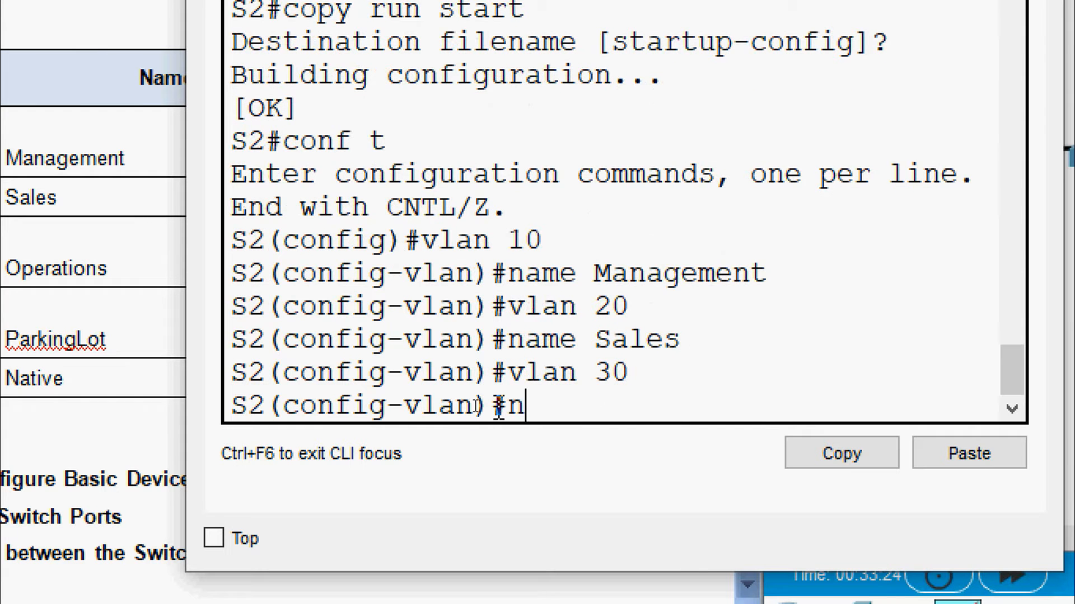
type("ions")
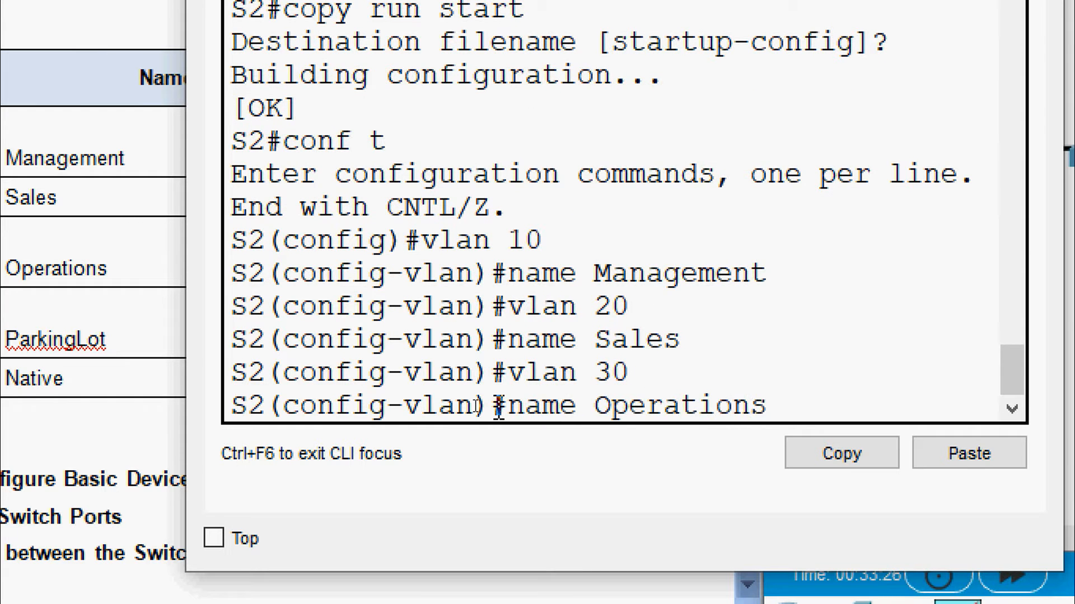
key("Return")
type("vlan)#vlan")
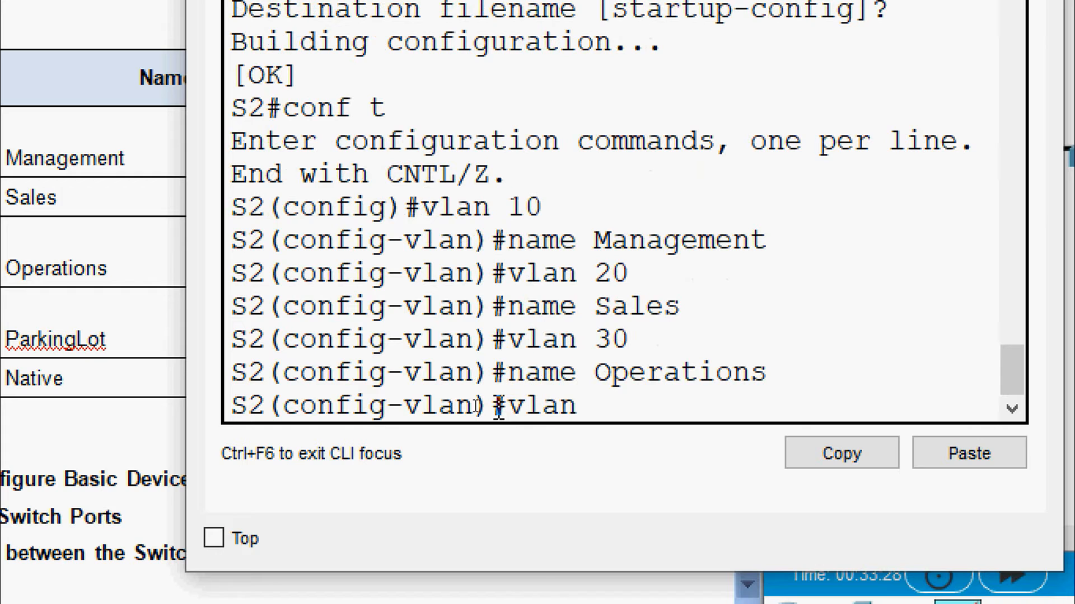
type(" 999")
key("Return")
type("name")
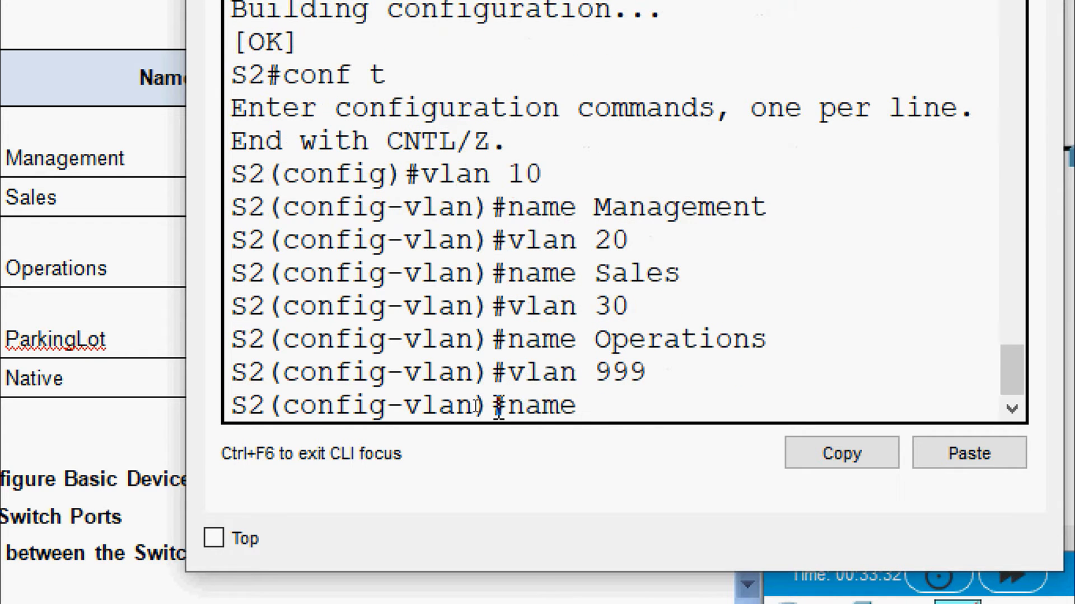
type(" Parking")
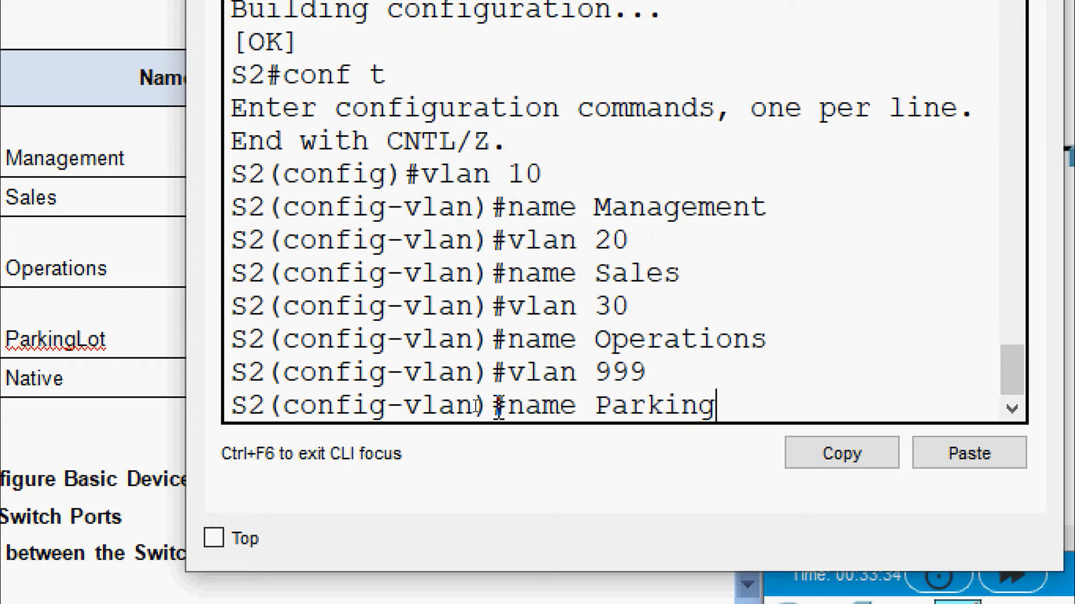
type("Lot")
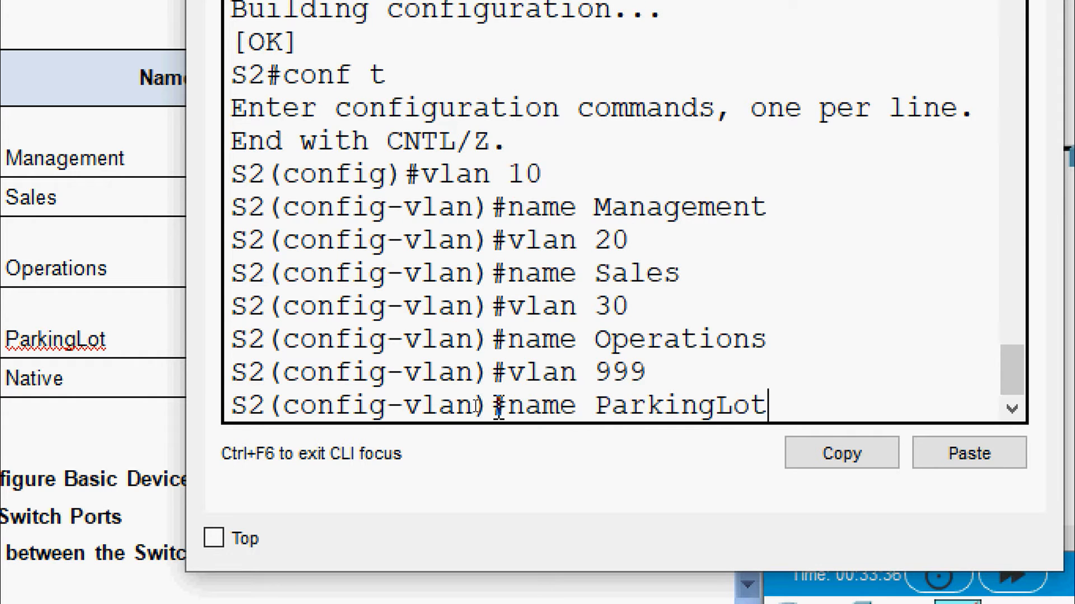
key("Return")
type("vlan)#vlan")
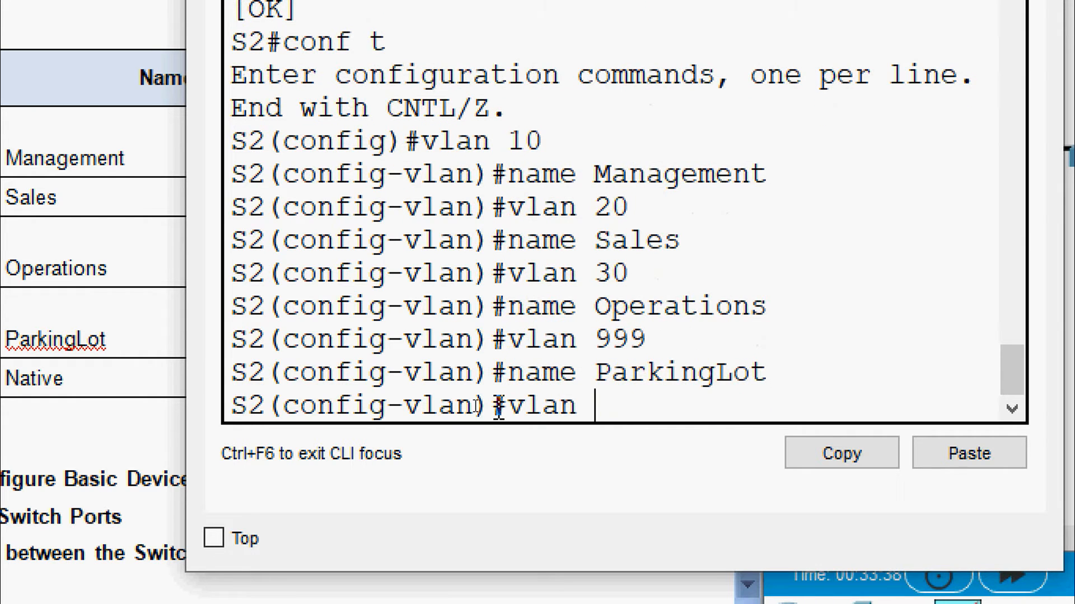
type(" 1000")
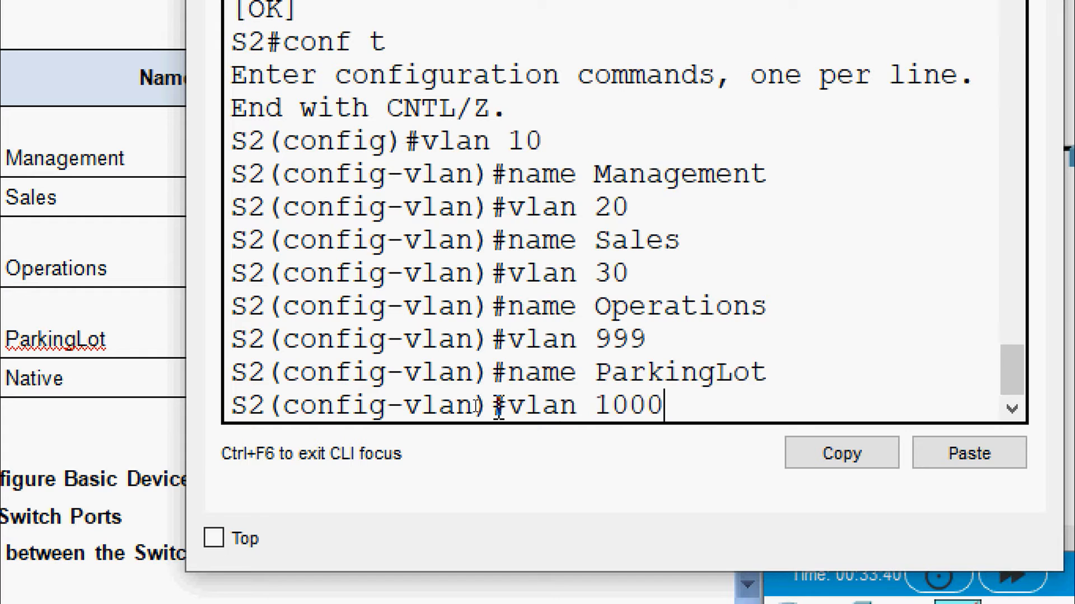
key("Return")
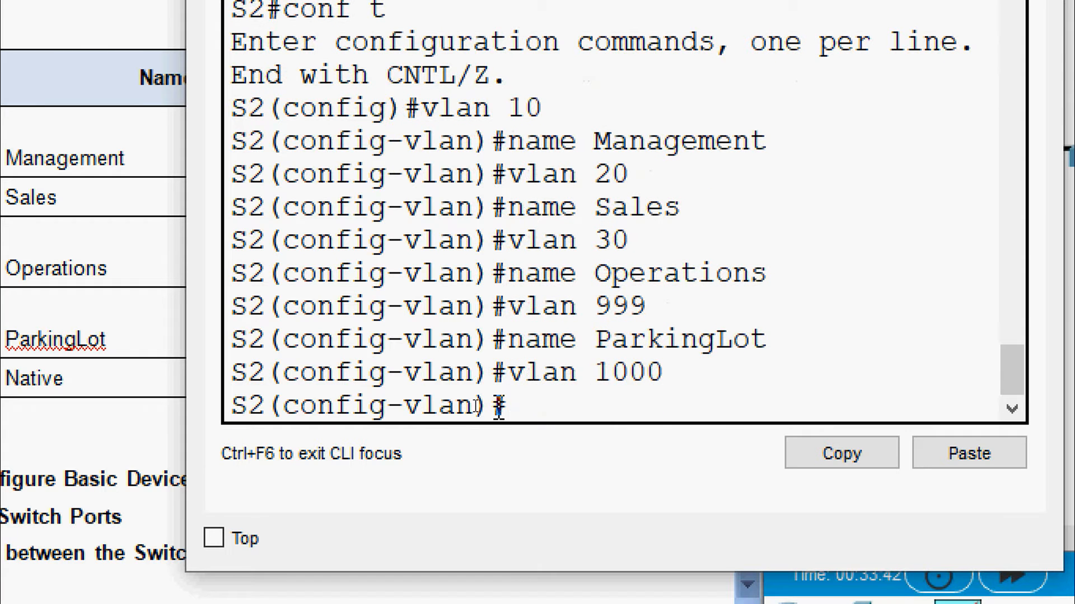
type("name Na")
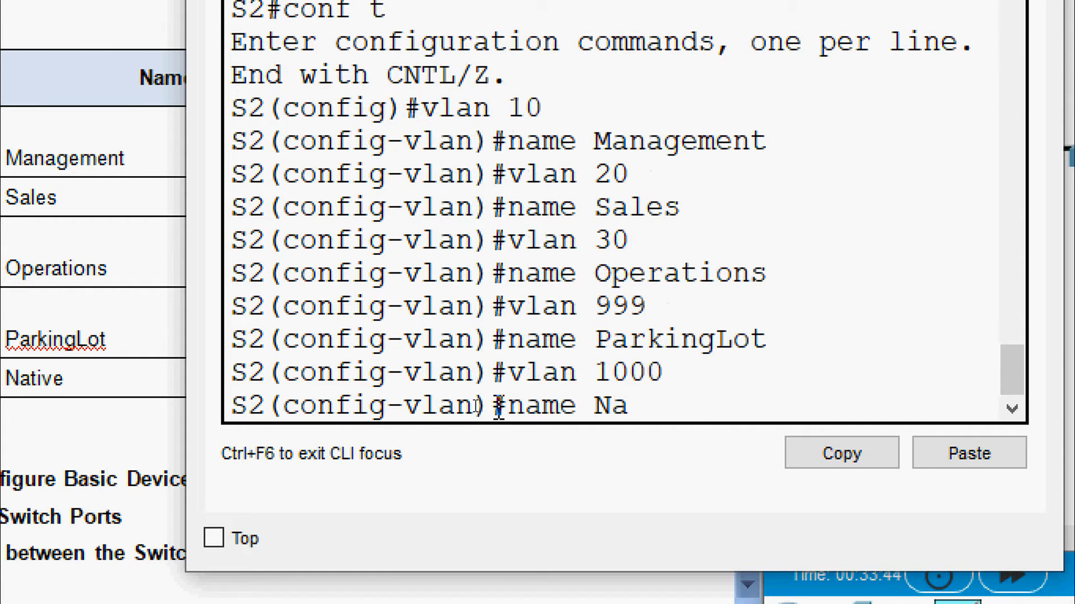
type("tive")
key("Return")
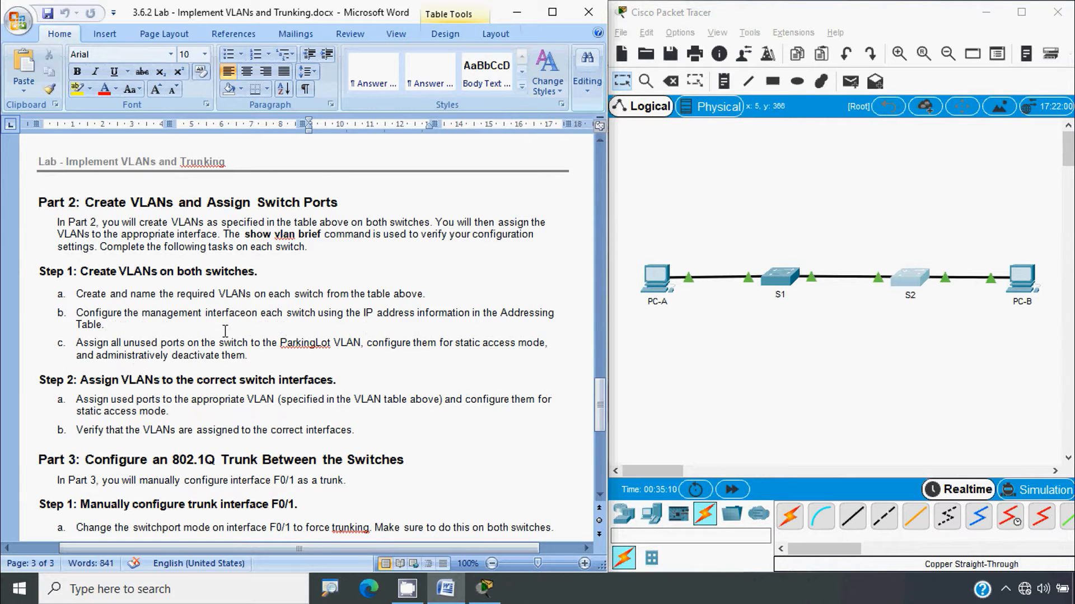
Scroll Word to page 1 and select S2's address 192.168.10.12 in the Addressing Table
left_click_drag(600, 404, 609, 192)
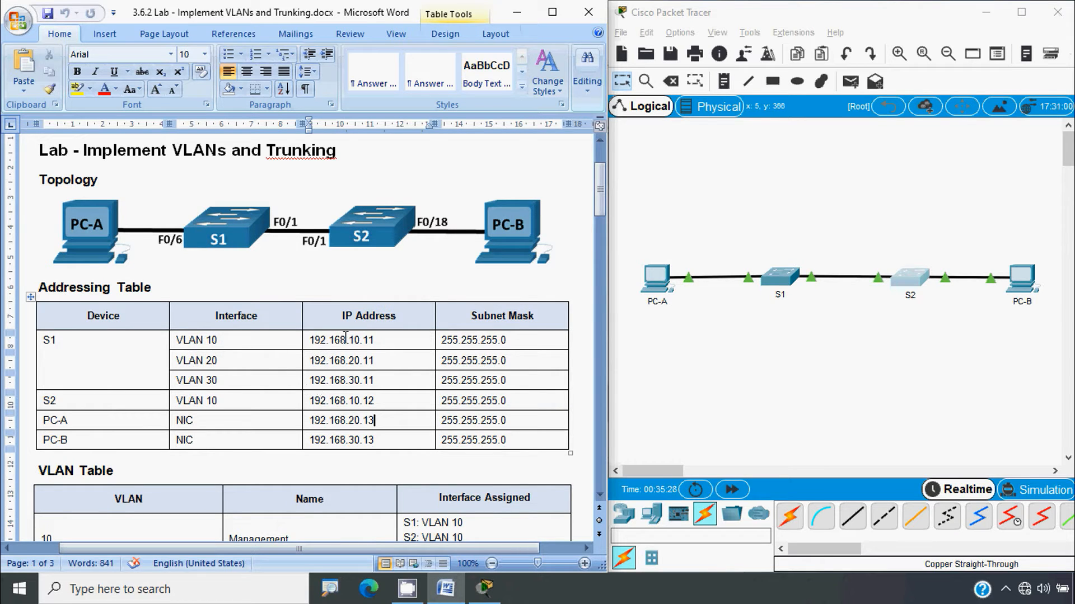
left_click_drag(378, 400, 311, 401)
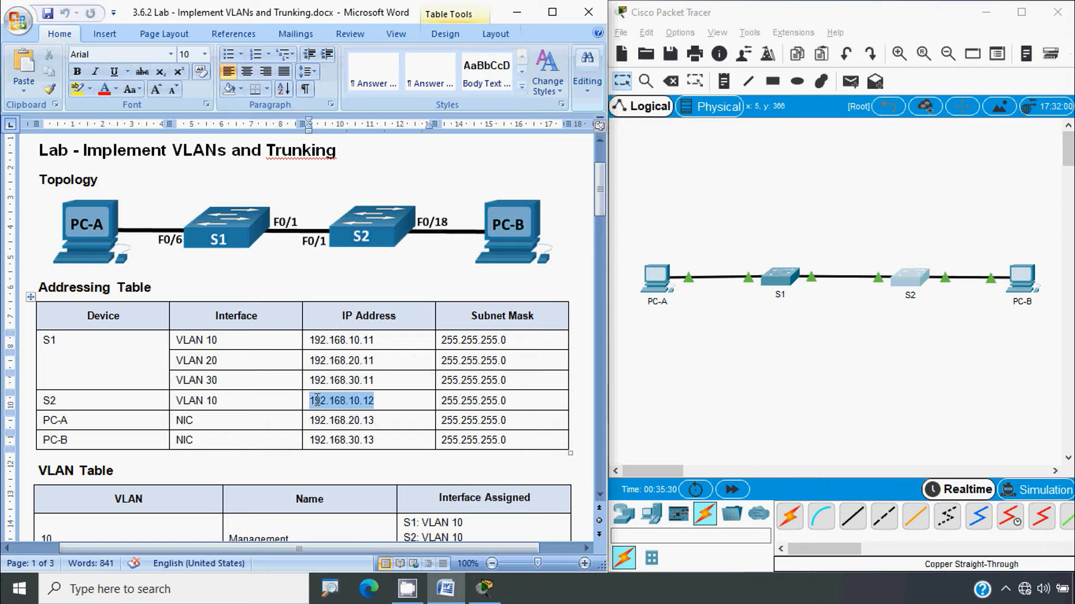
left_click(335, 401)
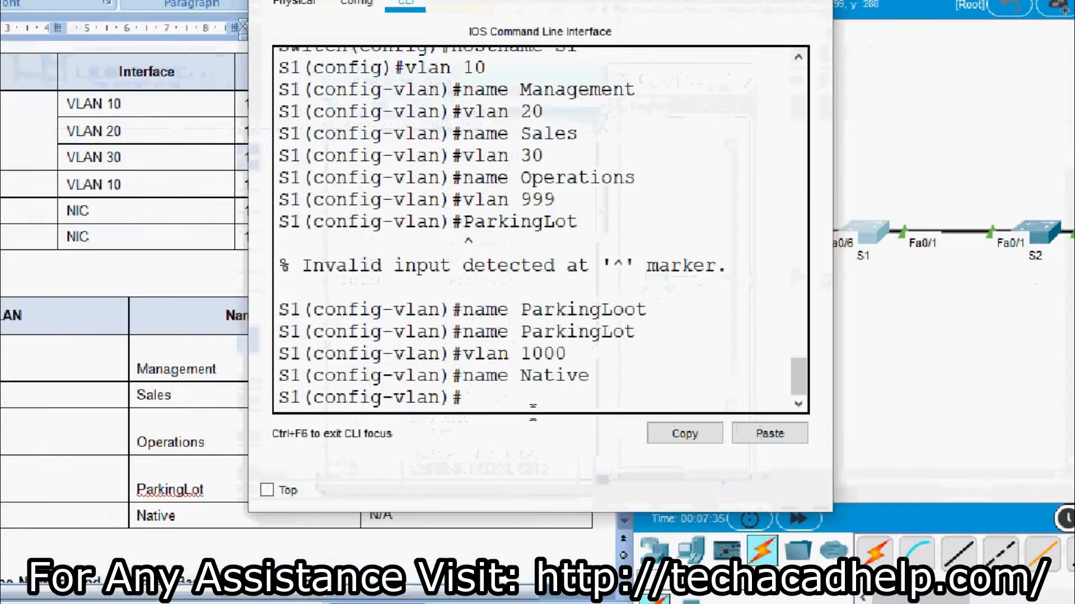
Assign 192.168.10.11 with mask 255.255.255.0 to S1's VLAN 10 interface
type("exit")
key("Return")
key("Return")
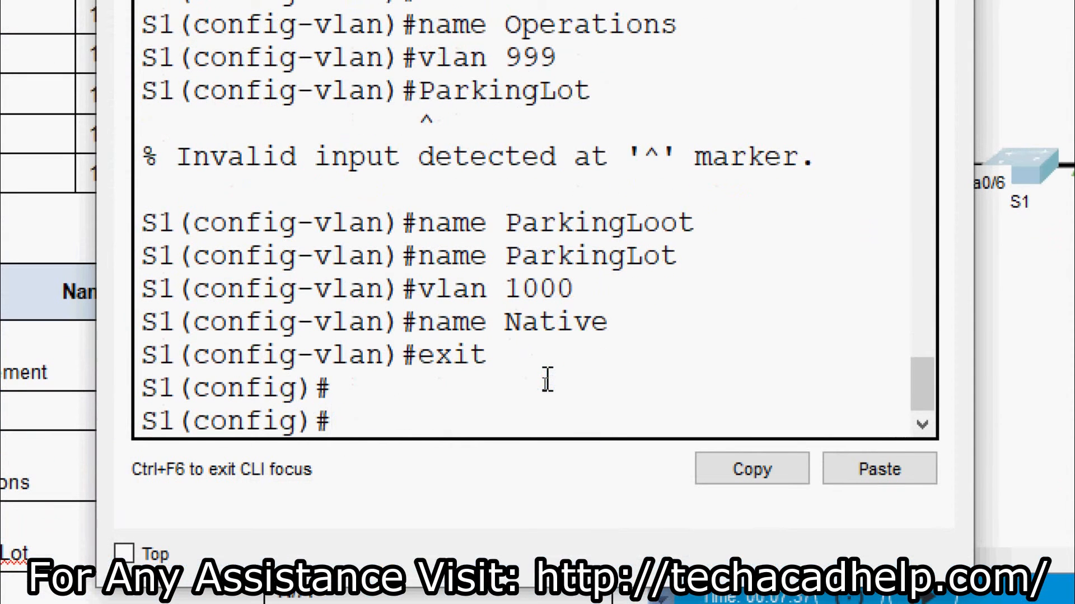
type("inter")
key("Tab")
type("v")
key("Tab")
type("1")
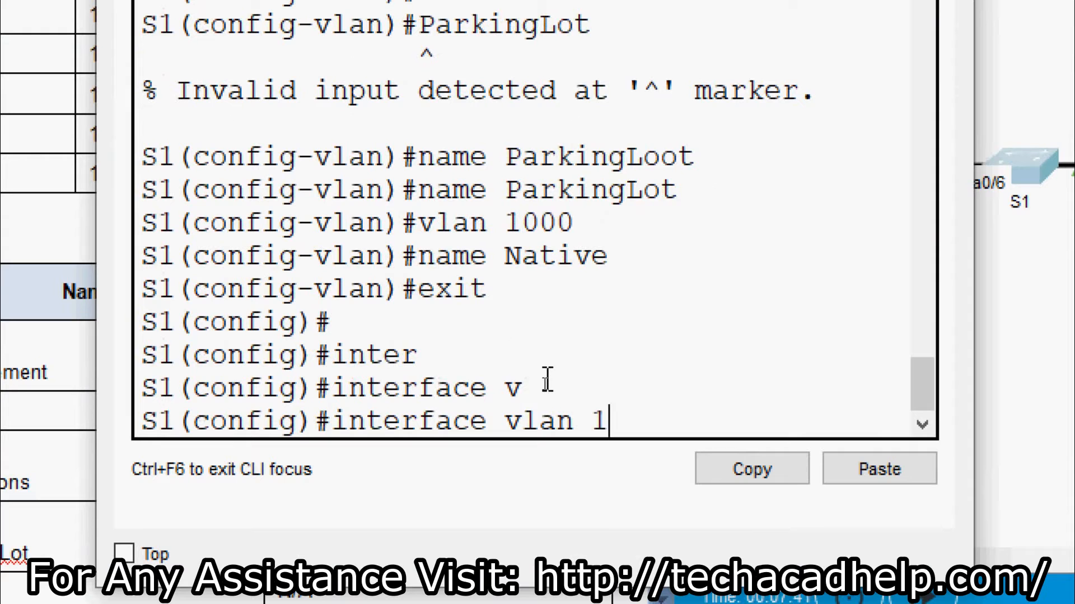
type("0")
key("Return")
key("Return")
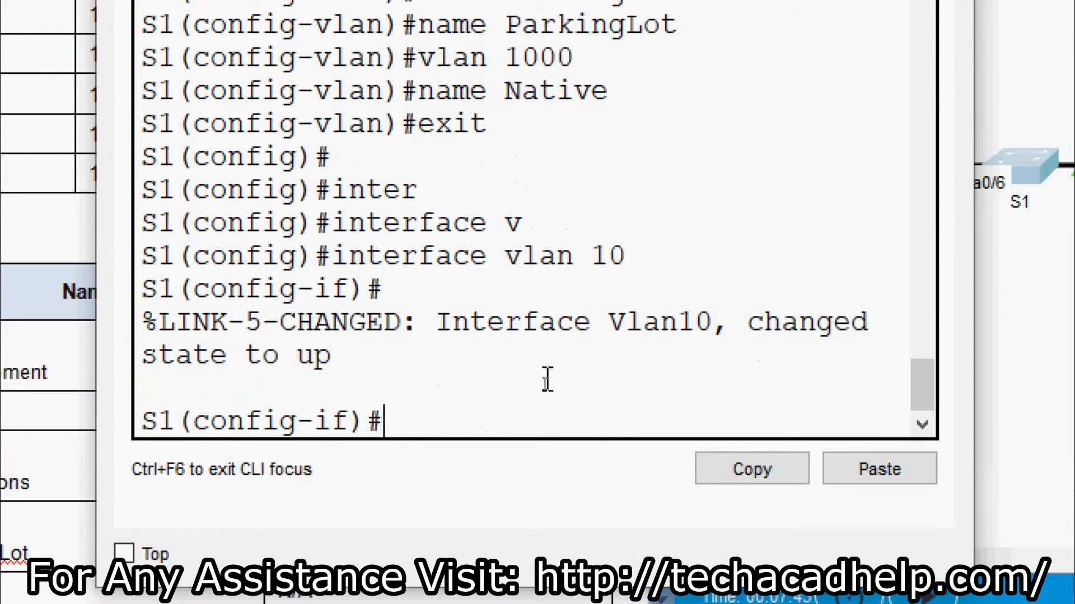
type("ip add")
key("Tab")
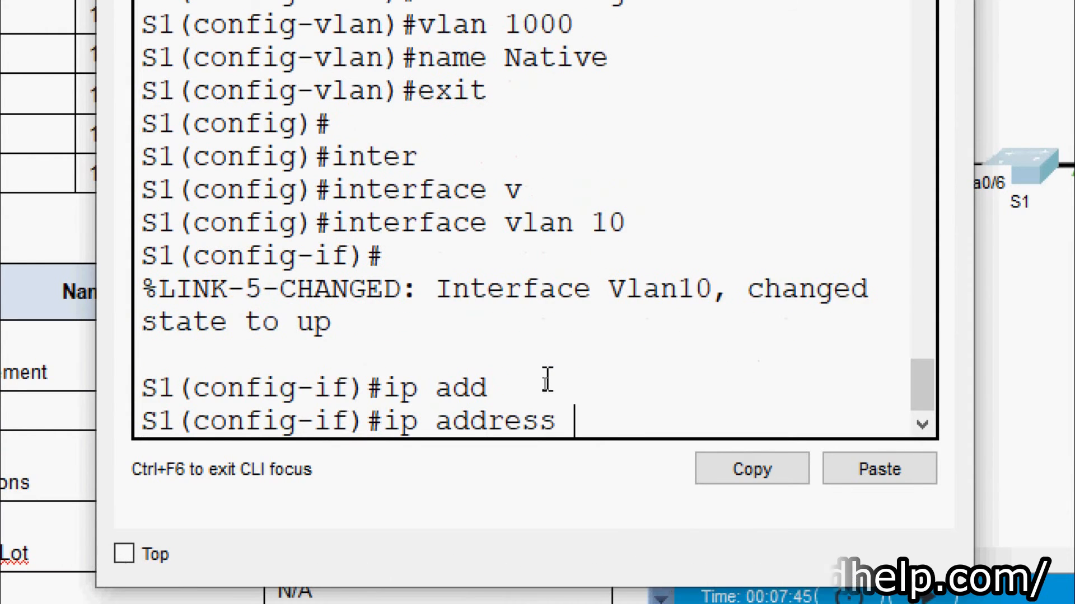
left_click_drag(628, 64, 630, 62)
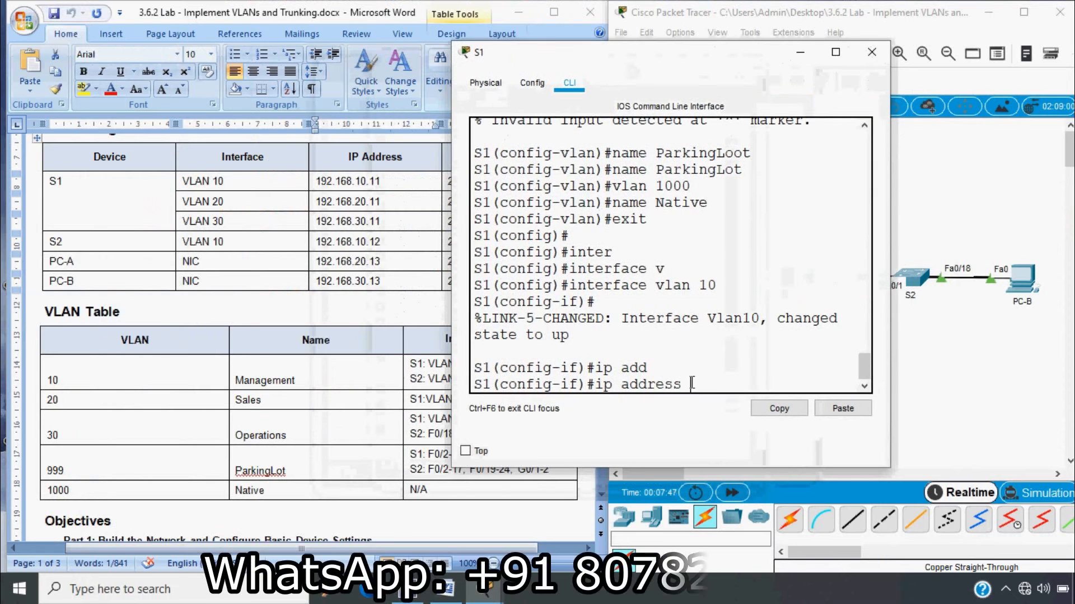
right_click(696, 388)
left_click(715, 408)
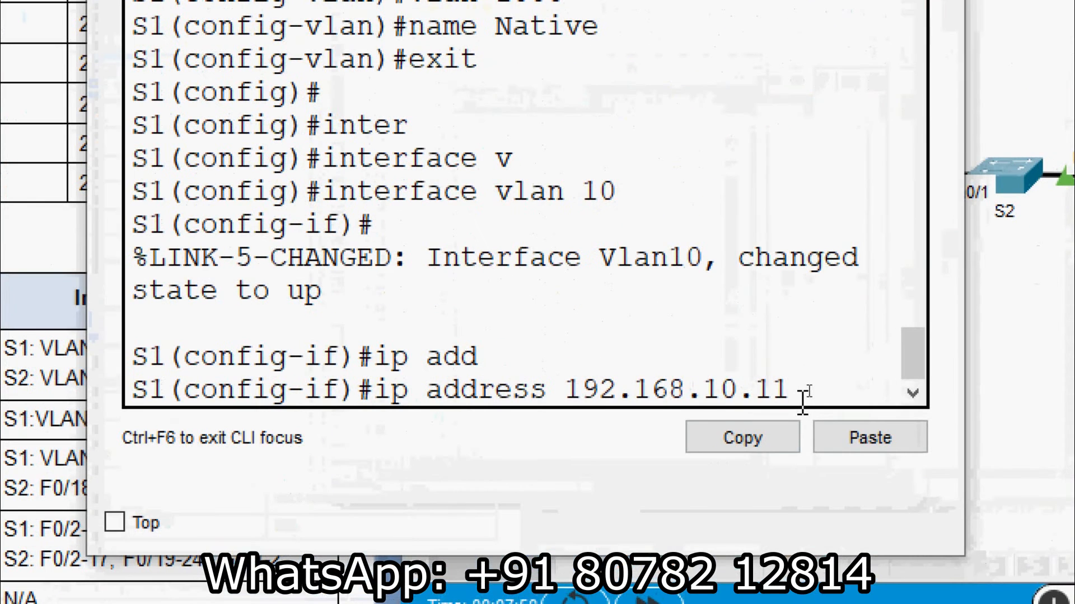
type("255")
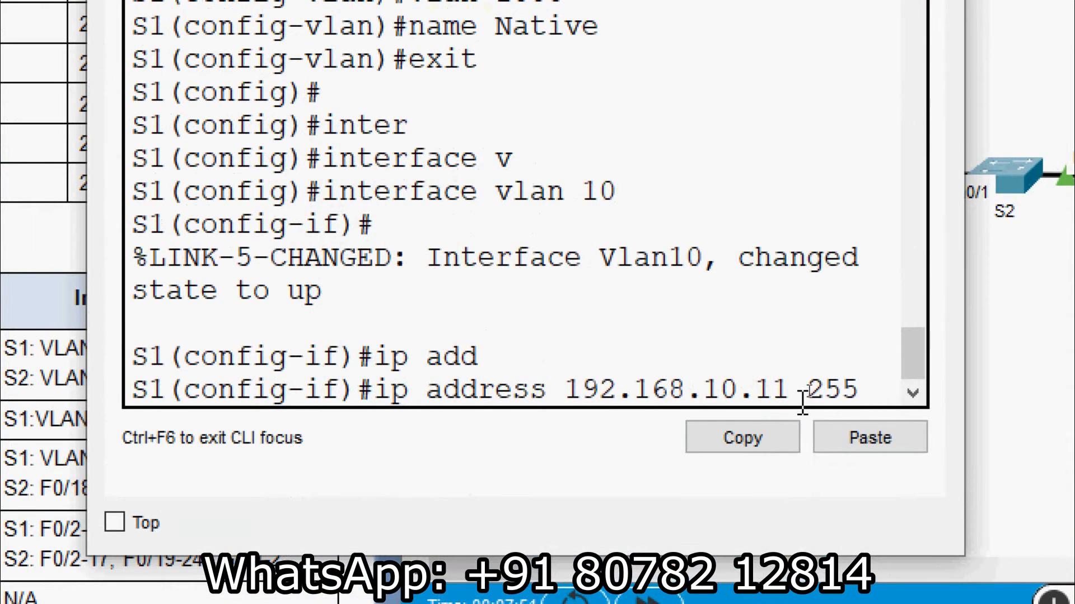
type(".255.255")
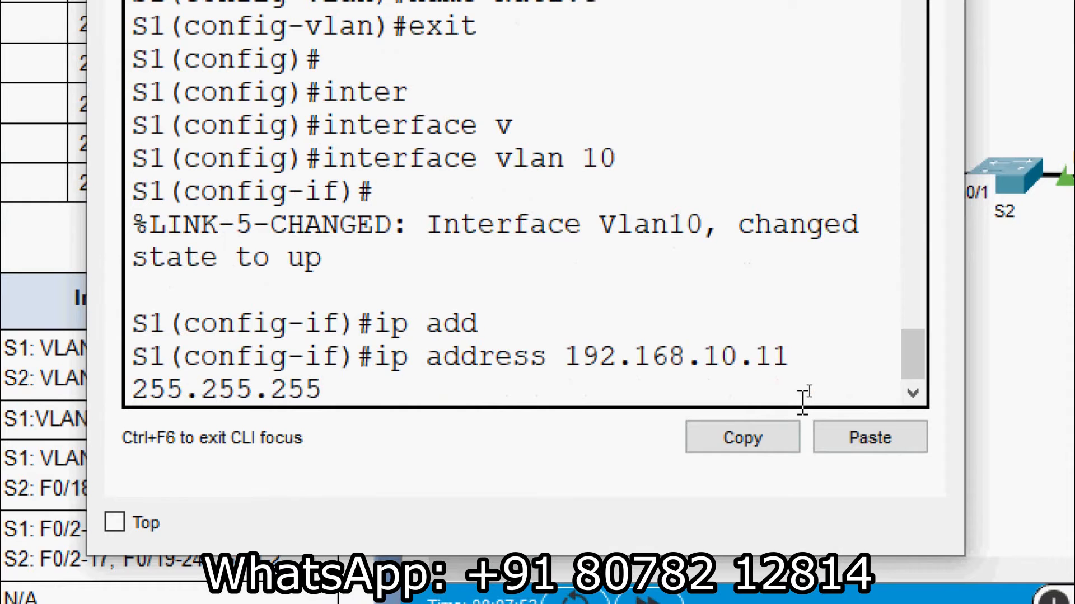
type(".0")
key("Return")
key("Return")
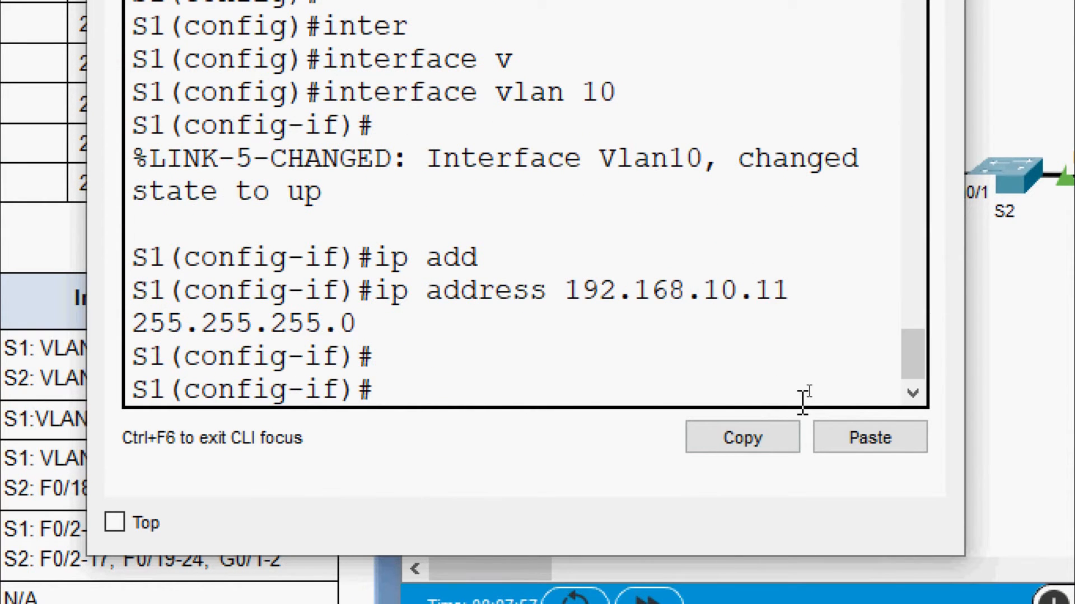
Give S1's VLAN 20 interface the address 192.168.20.11 with mask 255.255.255.0
type("exit")
key("Return")
type("inter")
key("Tab")
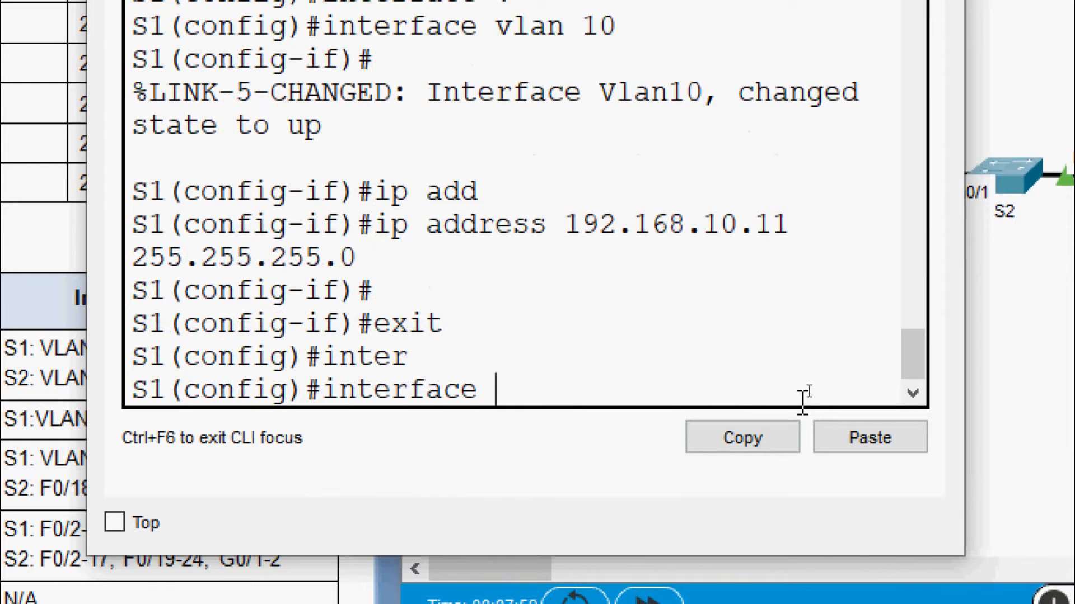
type("v")
key("Tab")
type("20")
key("Return")
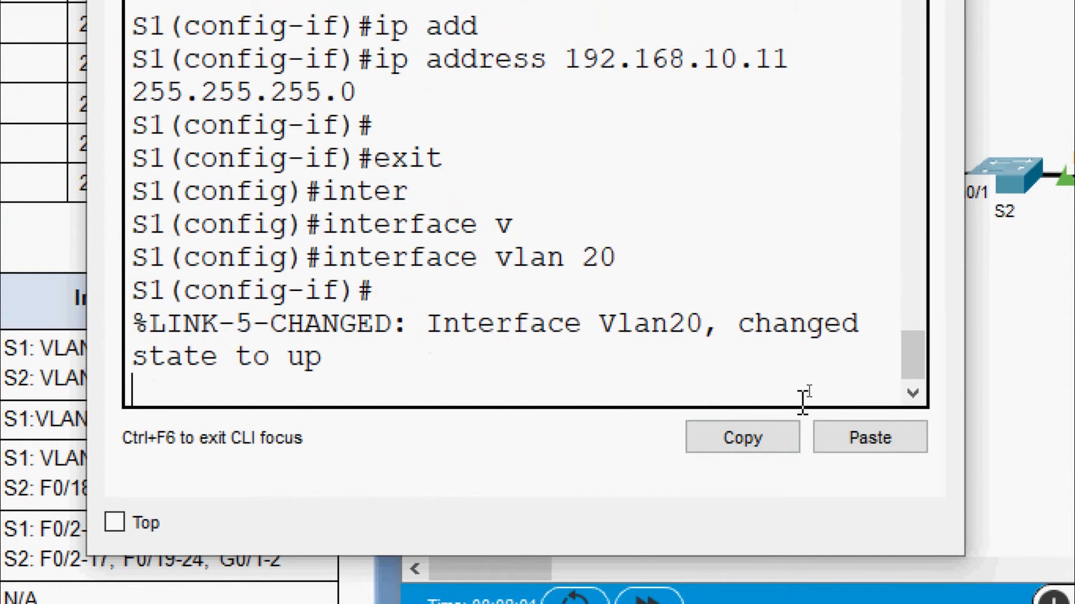
key("Return")
type("ip ad")
key("Tab")
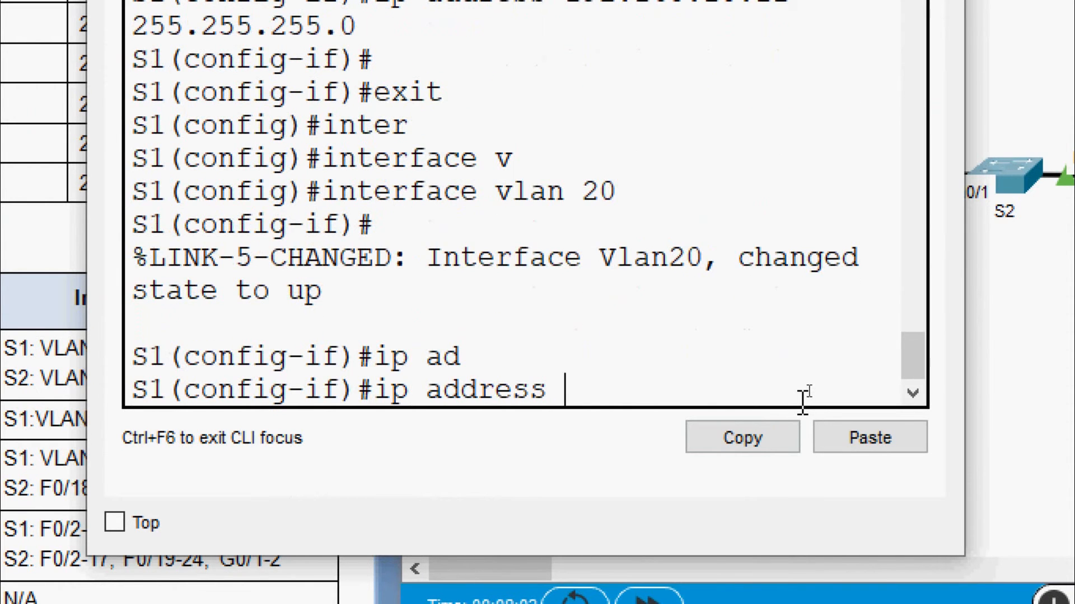
right_click(585, 389)
left_click(627, 445)
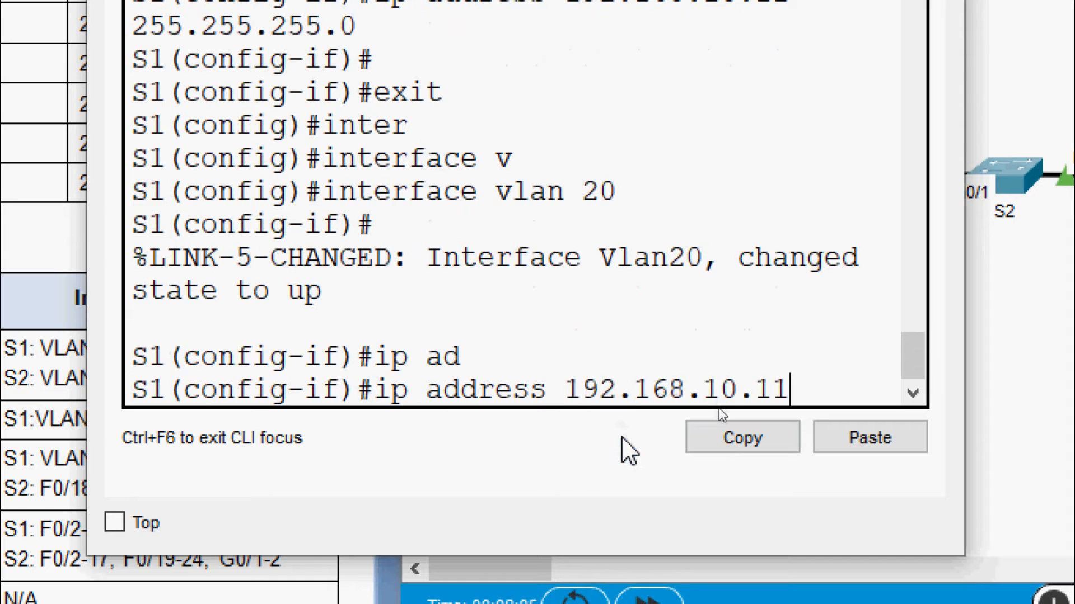
key("Left")
key("Left")
key("Left")
key("Left")
key("BackSpace")
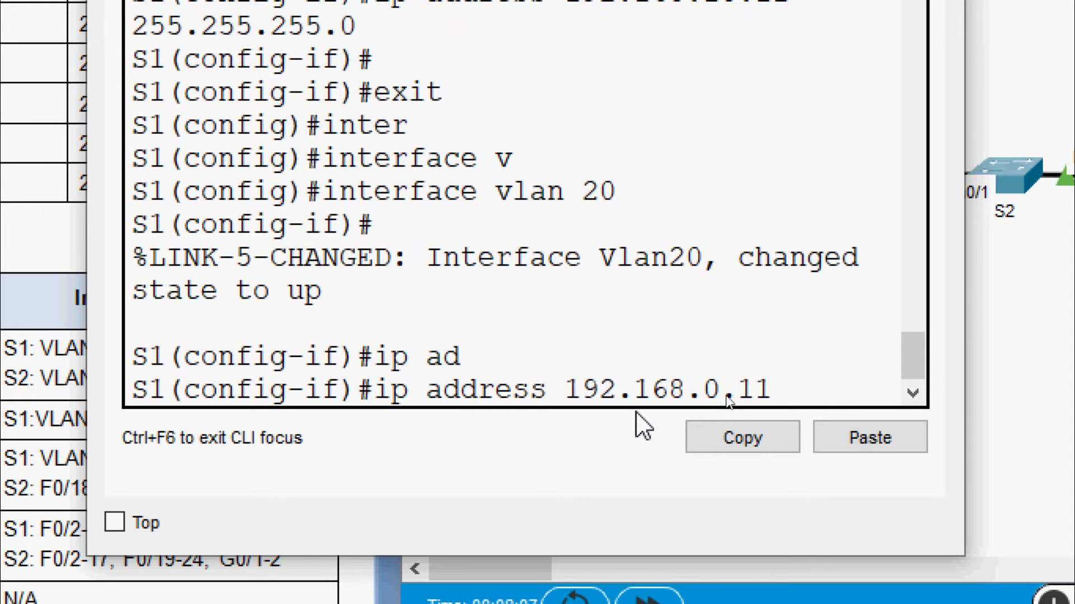
type("2")
key("Right")
key("Right")
key("Right")
key("Right")
type("25")
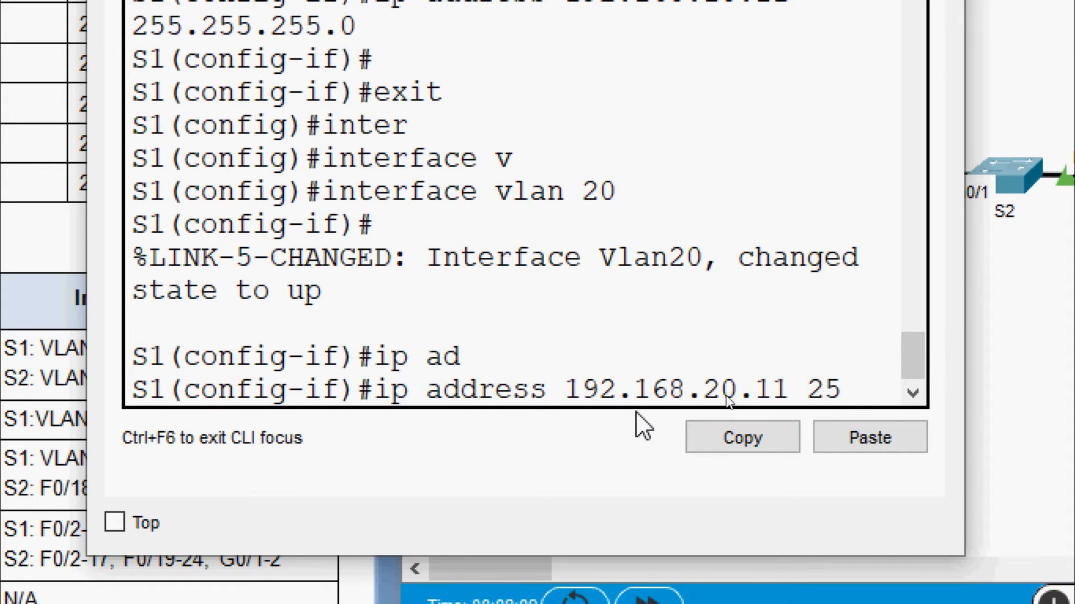
type("5.255.")
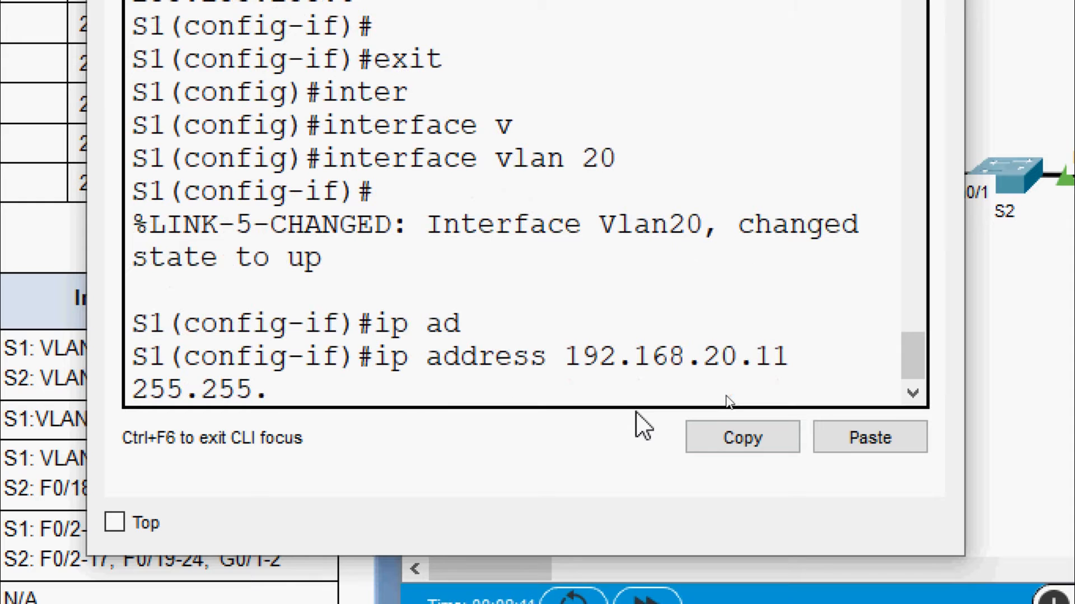
type("255.0")
key("Return")
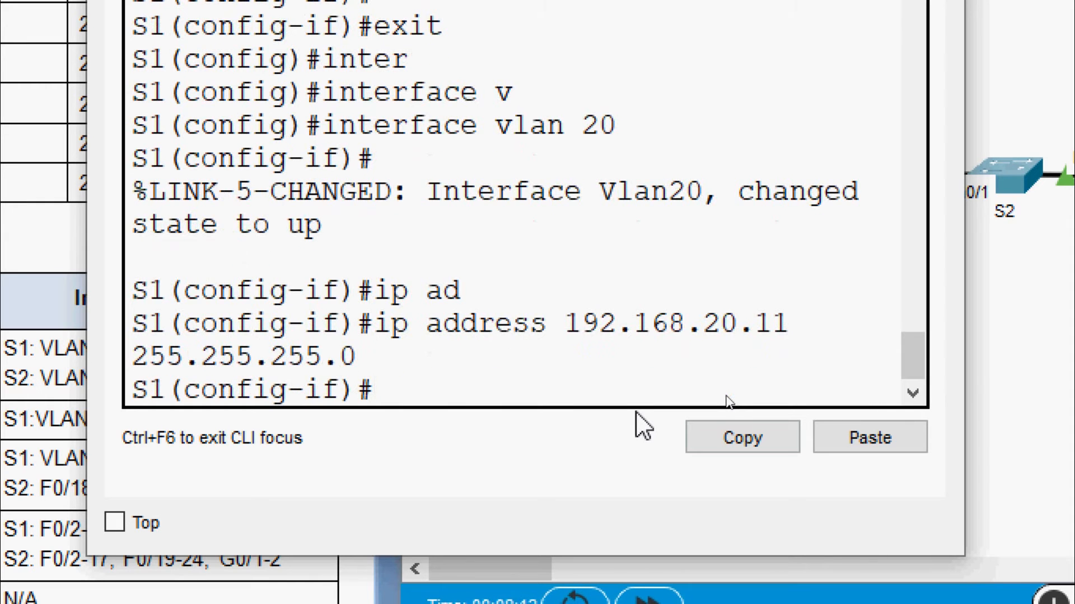
Give S1's VLAN 30 interface the address 192.168.30.11 with mask 255.255.255.0
type("exit")
key("Return")
type("inter")
key("Tab")
type("v")
key("Tab")
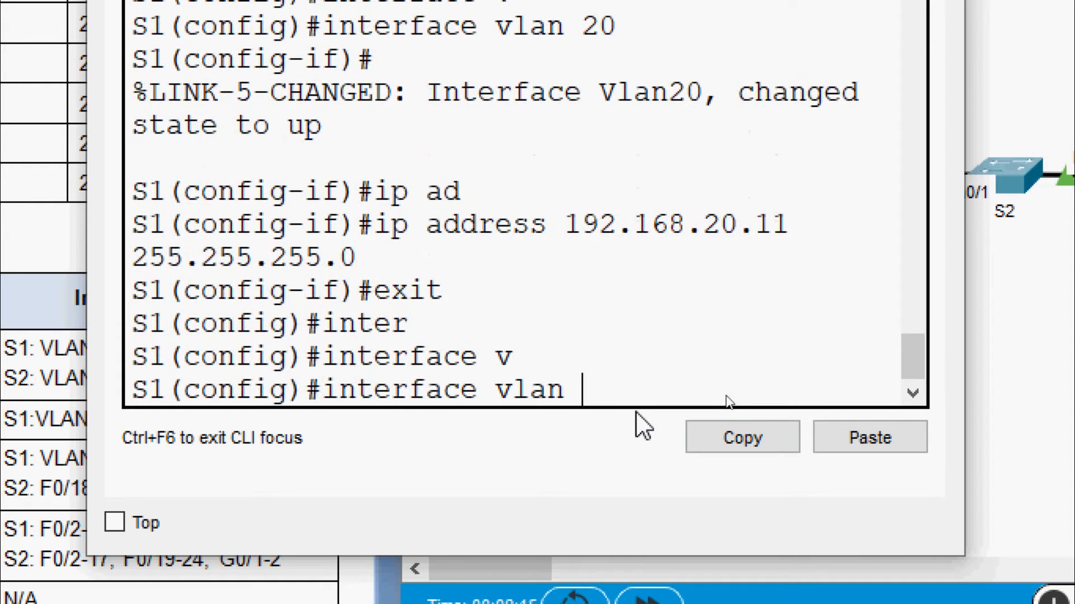
type("30")
key("Return")
key("Return")
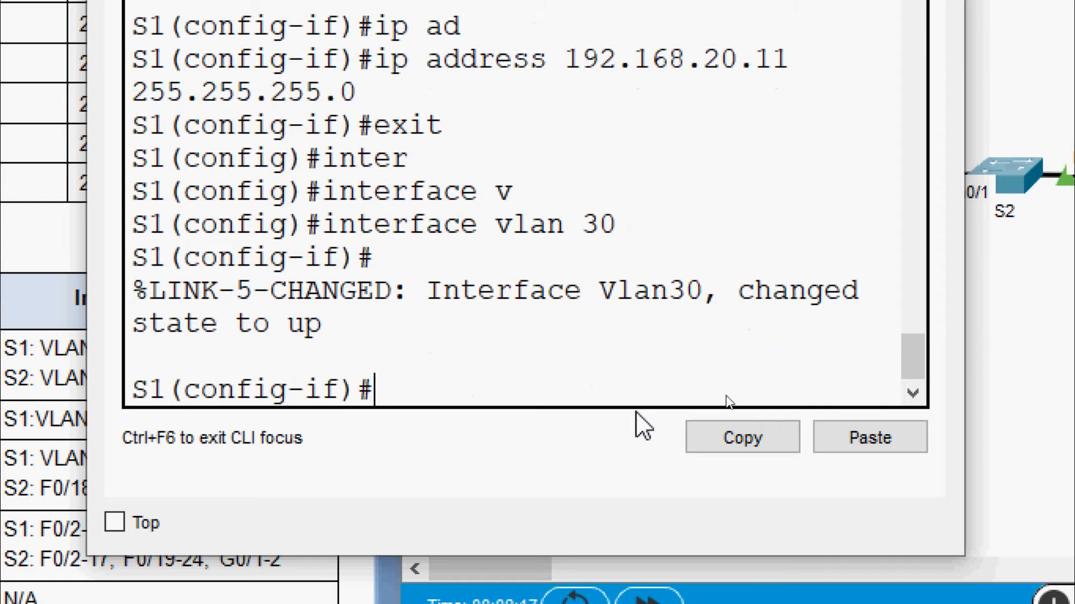
type("ip add")
key("Tab")
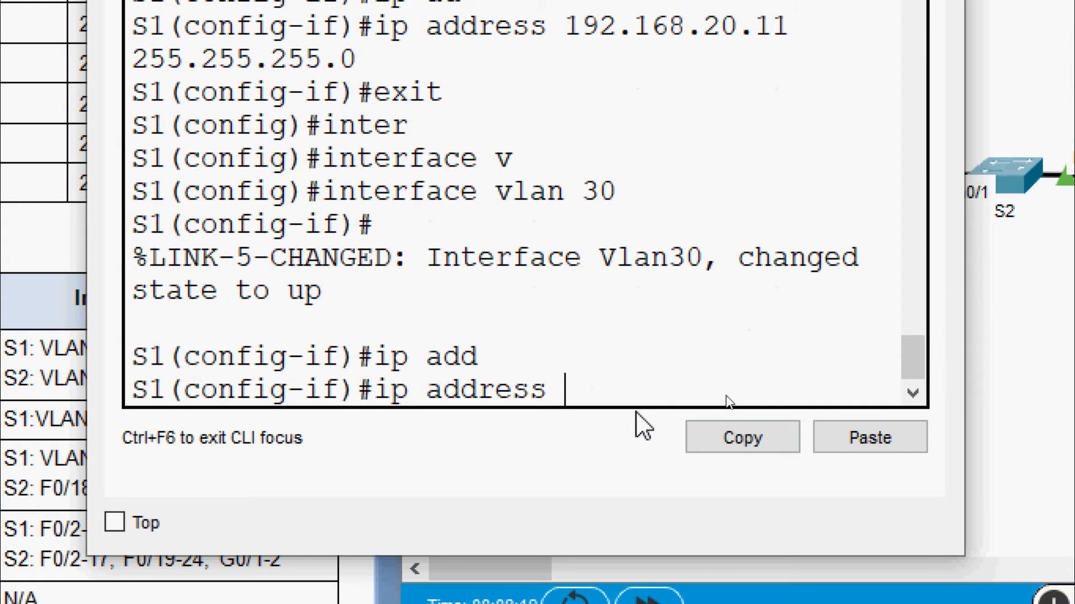
right_click(647, 391)
left_click(722, 446)
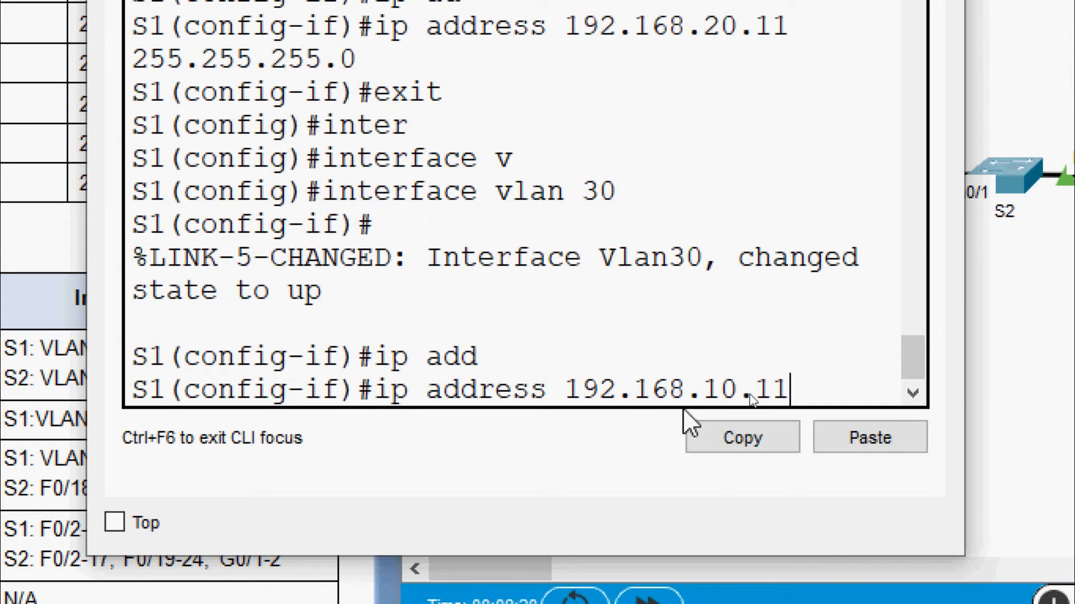
key("Left")
key("Left")
key("Left")
key("Left")
key("BackSpace")
type("3")
key("Right")
type("255")
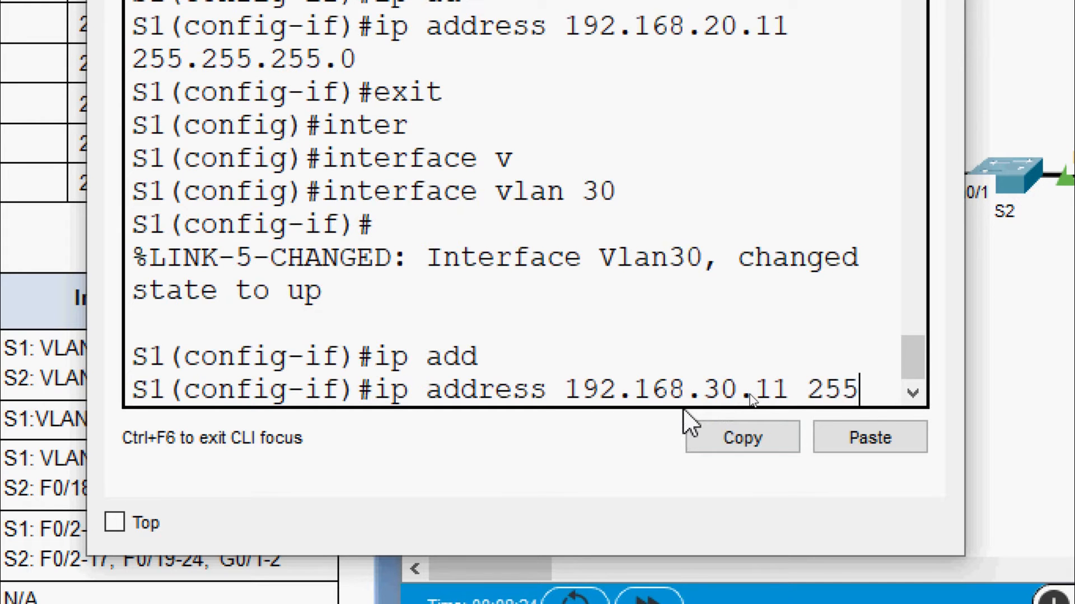
type(".255.255")
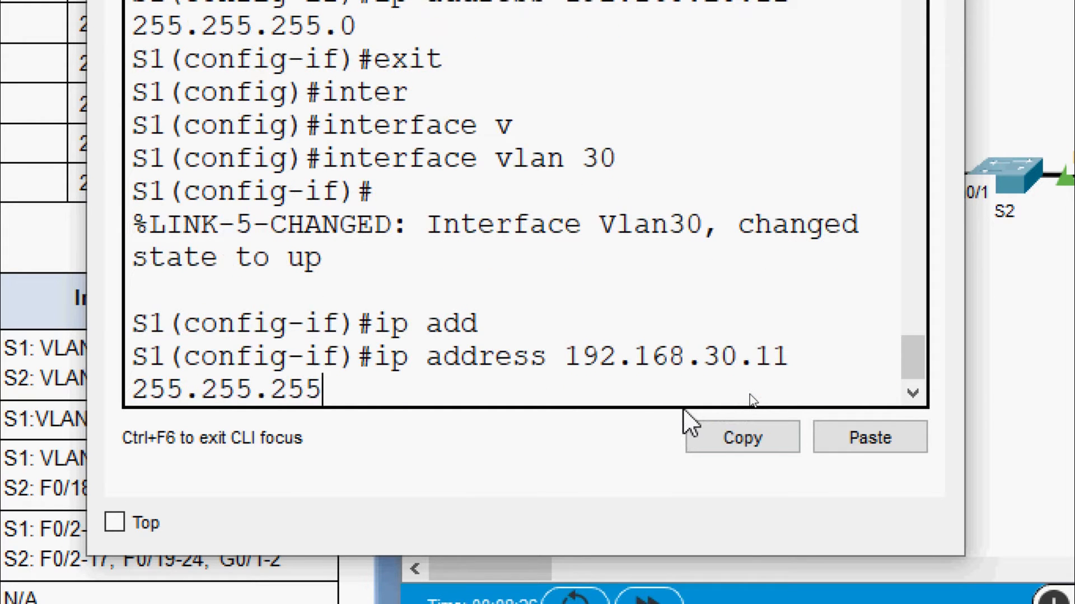
type(".0")
key("Return")
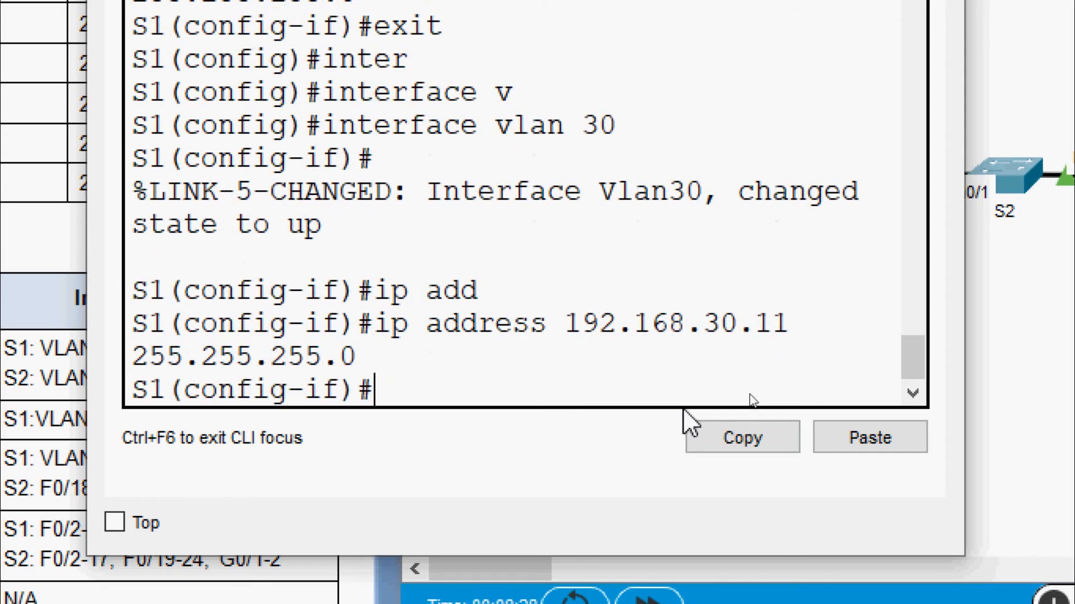
key("Return")
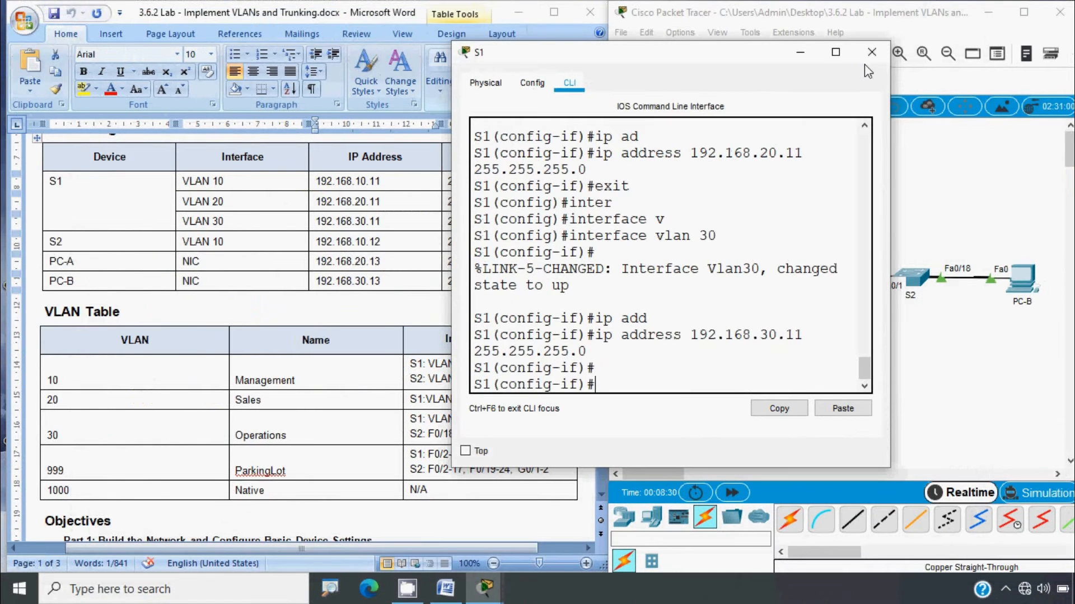
Close S1's window, open S2's command line, and leave VLAN configuration mode
left_click(871, 51)
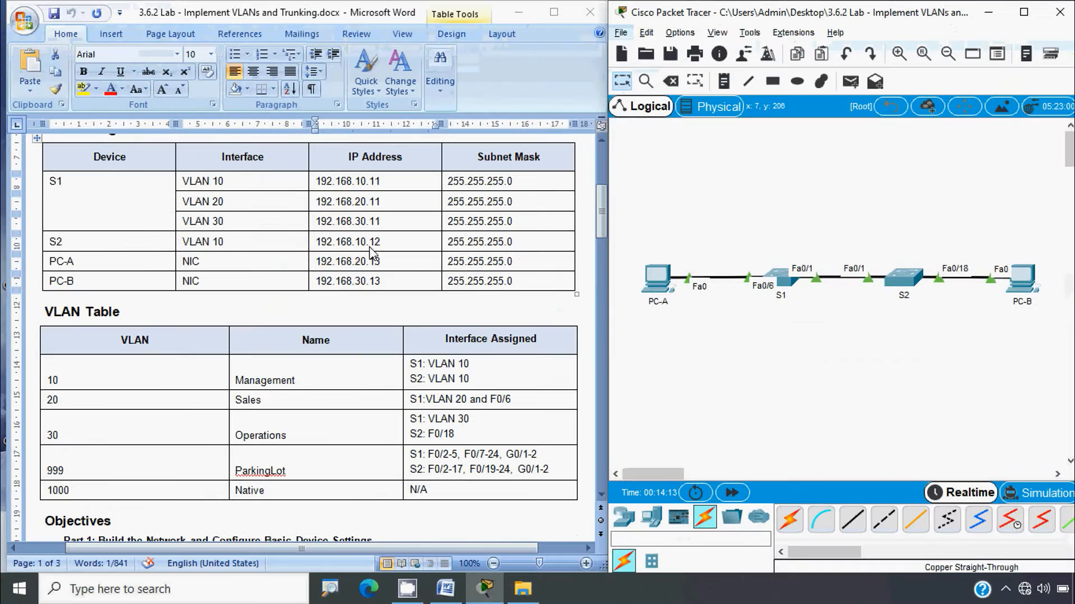
left_click(903, 277)
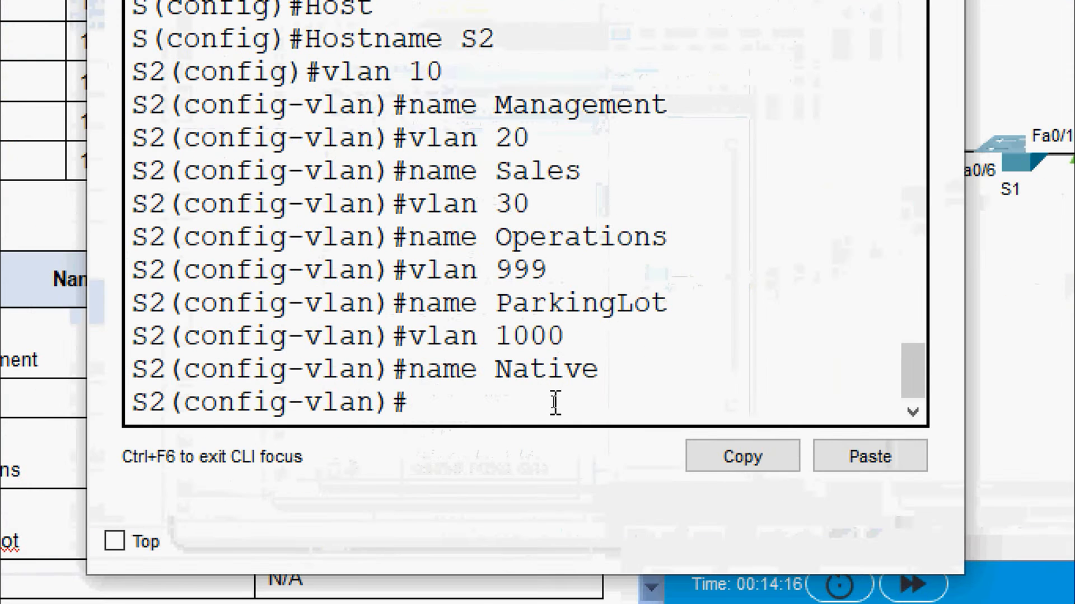
type("exit")
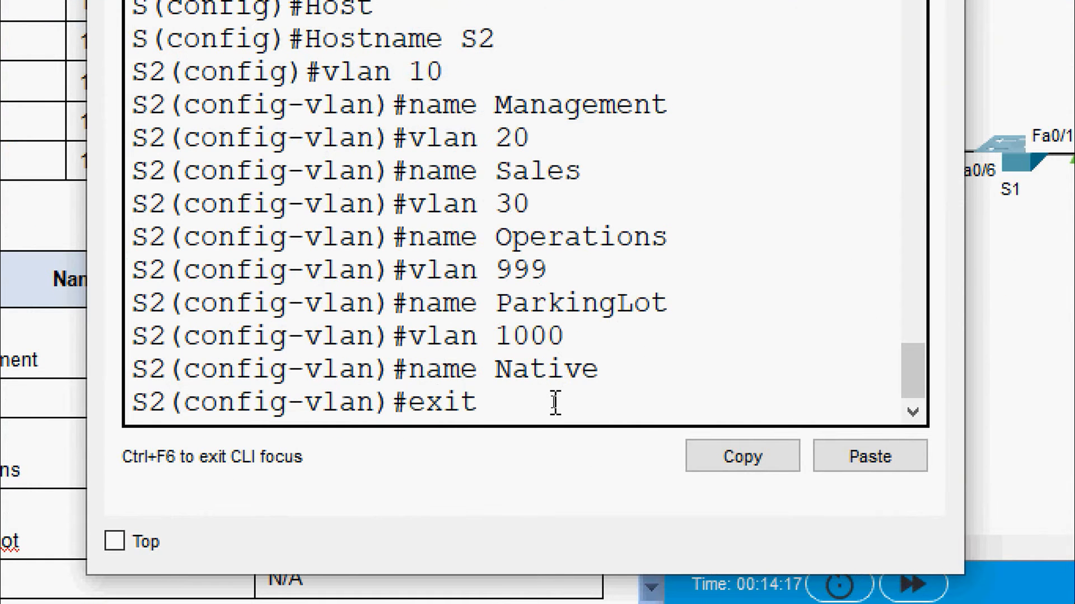
key("Return")
key("Return")
Assign 192.168.10.12 with mask 255.255.255.0 to S2's VLAN 10 interface
type("in")
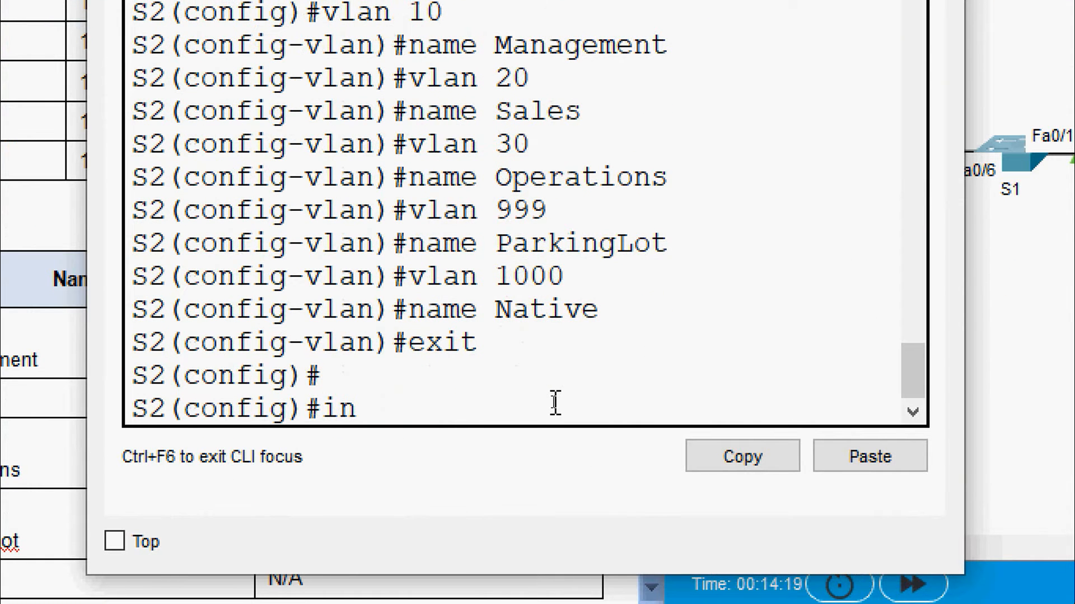
type("terface vla")
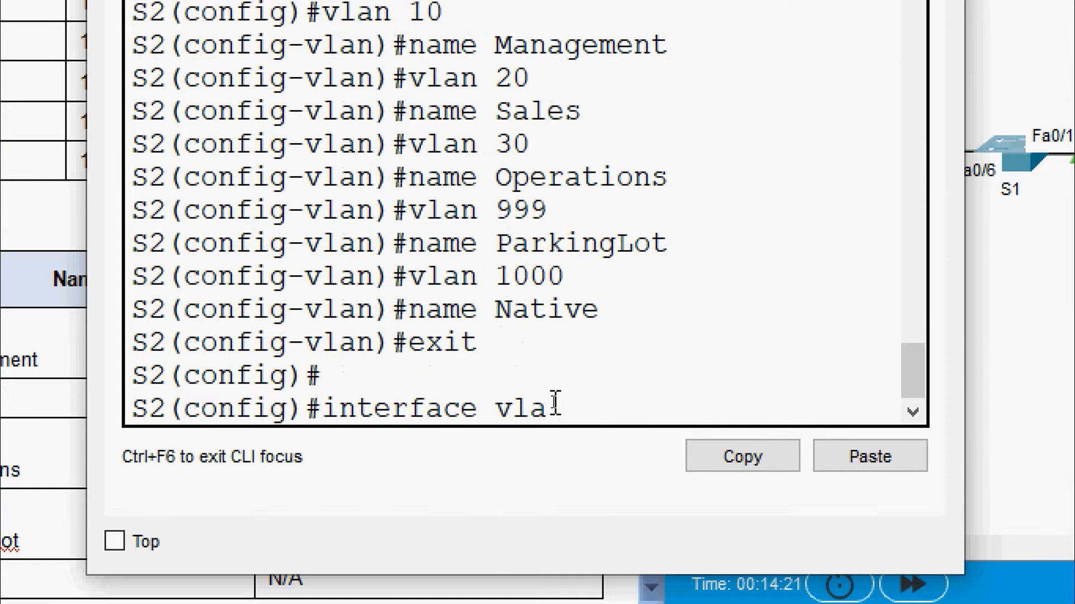
type("n 10")
key("Return")
key("Return")
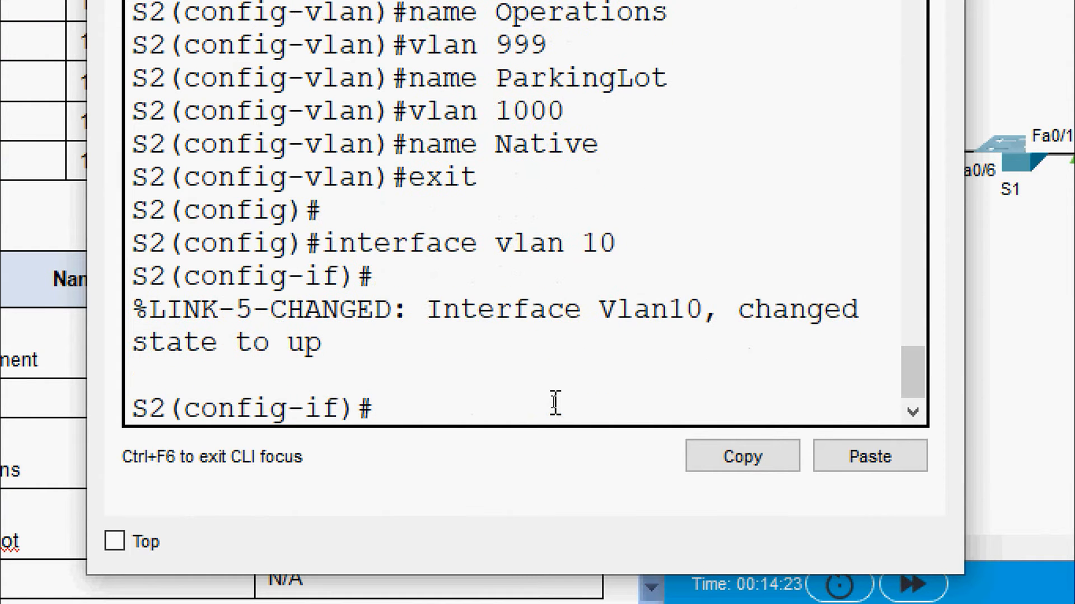
type("ip addre")
key("Tab")
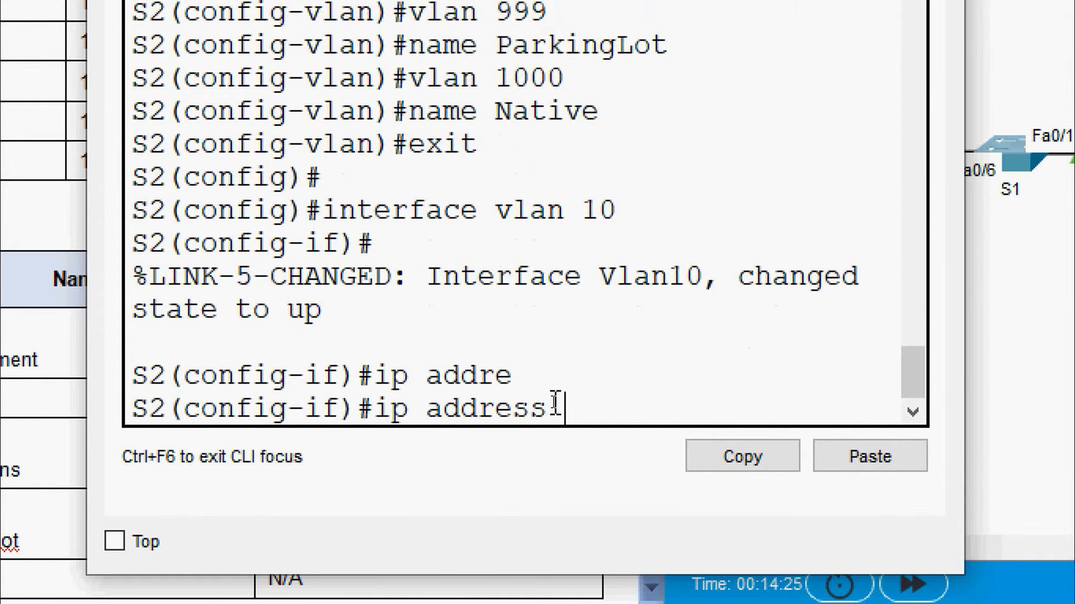
right_click(613, 411)
left_click(678, 465)
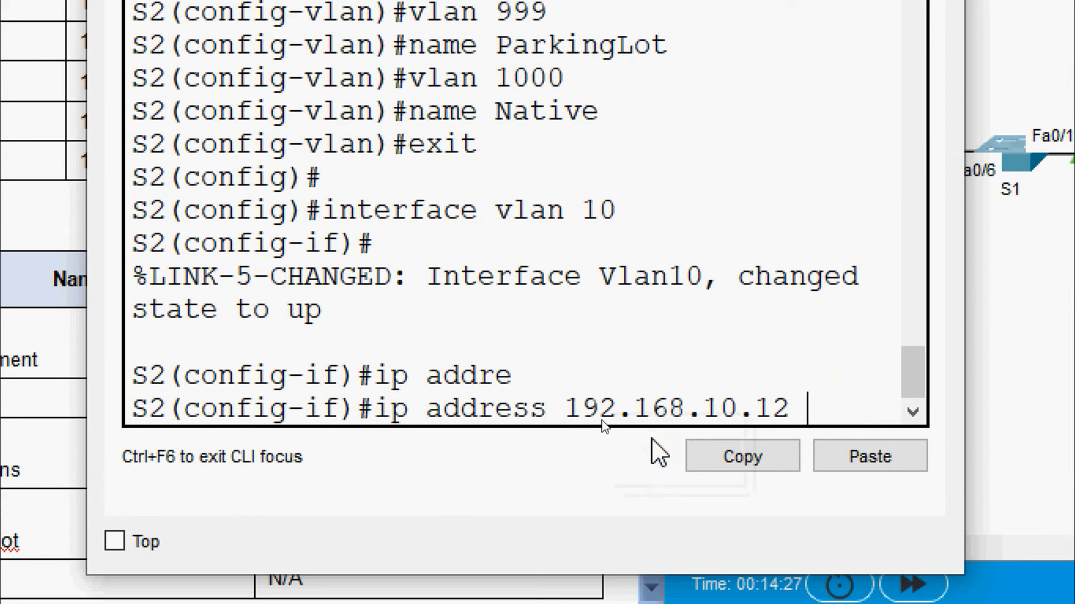
type("255.")
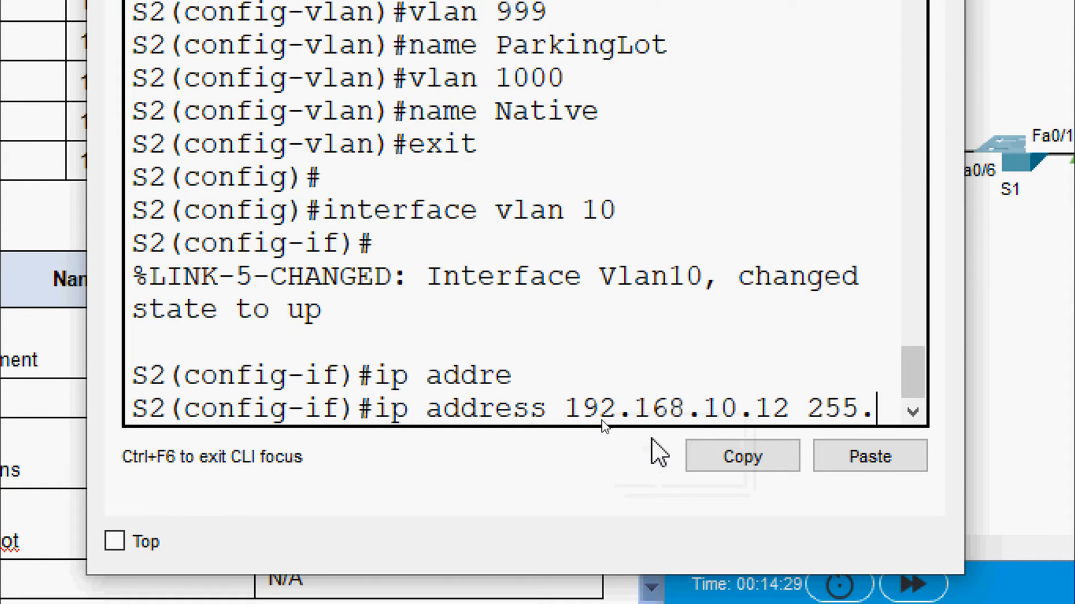
type("255.255.0")
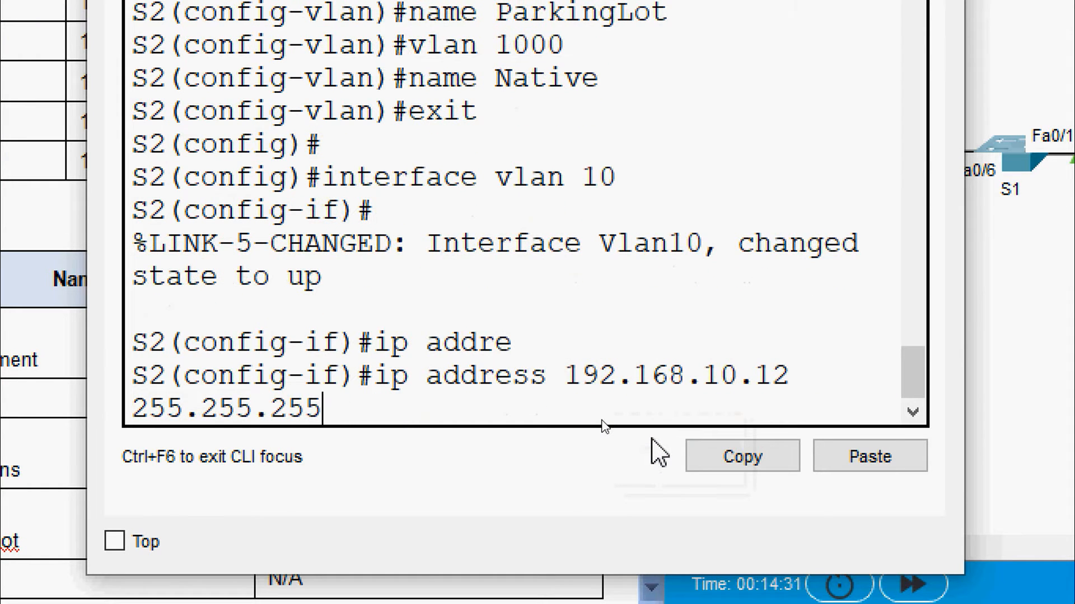
key("Return")
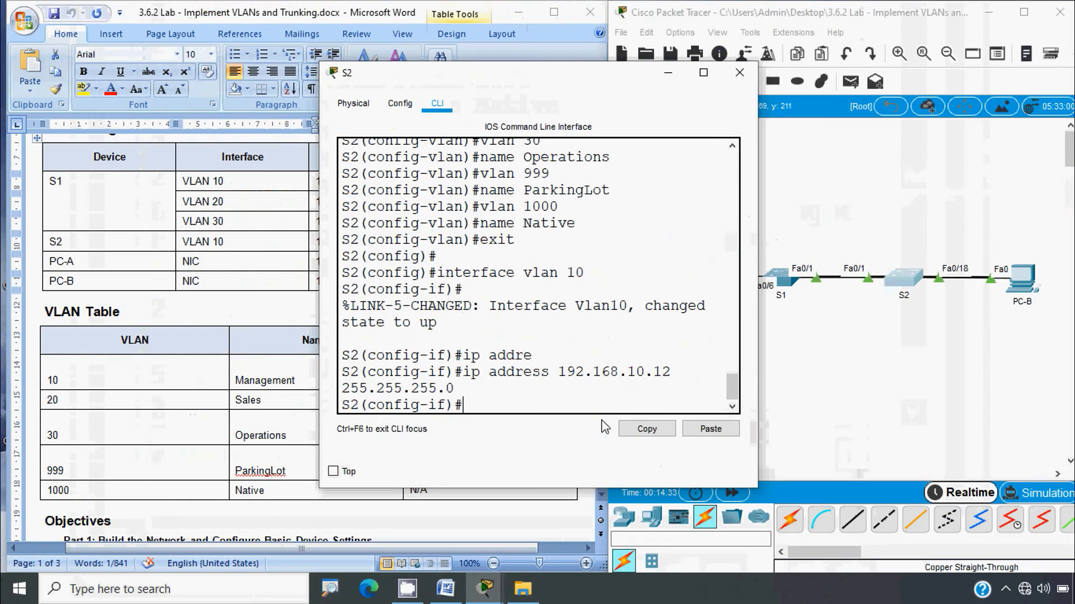
Close S2's configuration window and bring the Packet Tracer workspace to the front
left_click(740, 72)
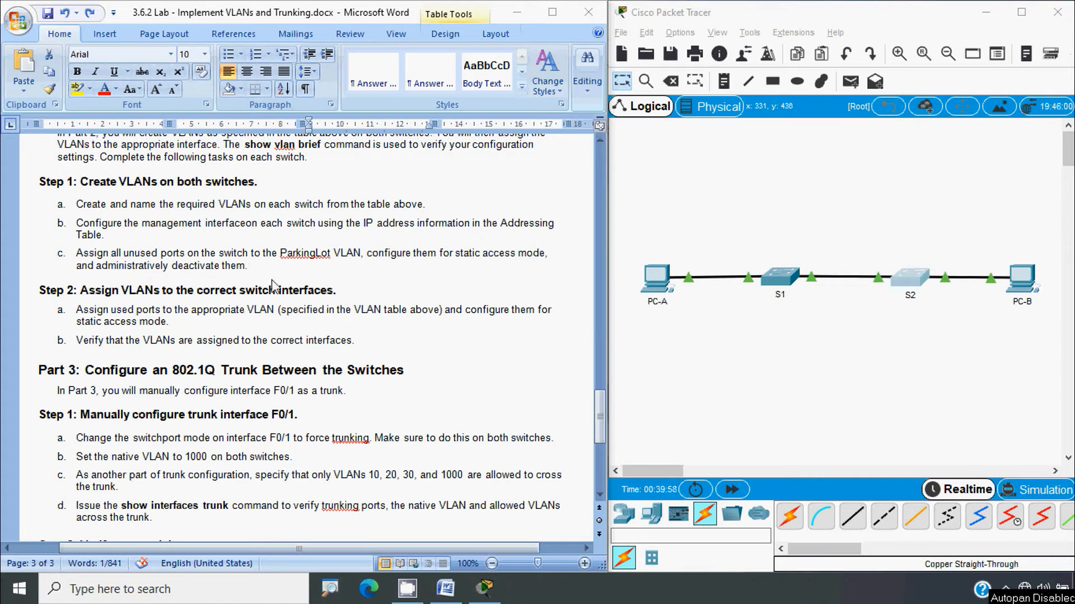
left_click(738, 370)
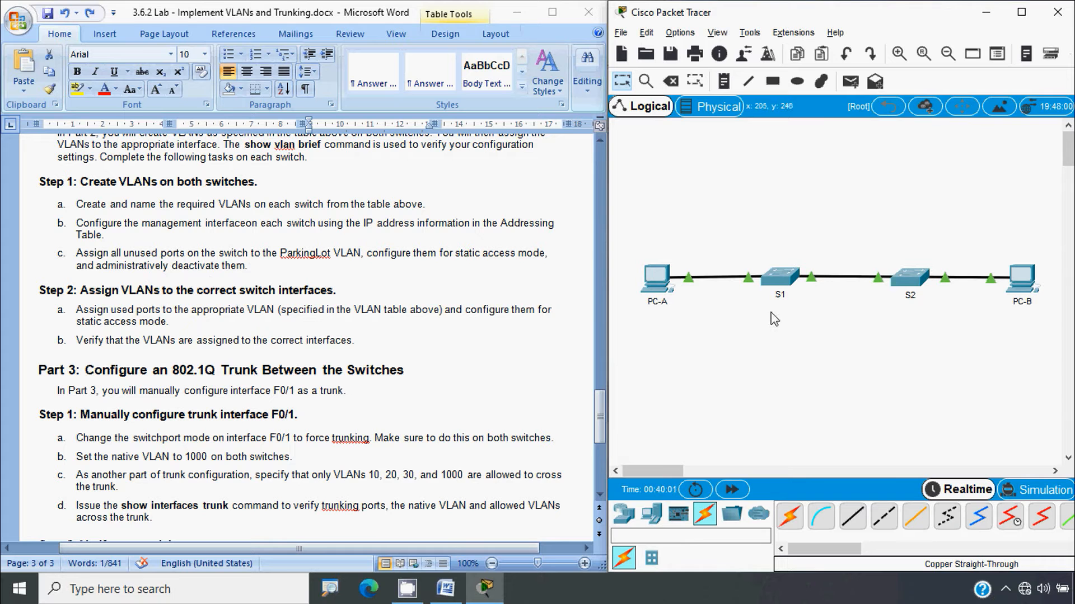
Enable Always Show Port Labels in Logical Workspace under Options > Preferences
left_click(679, 33)
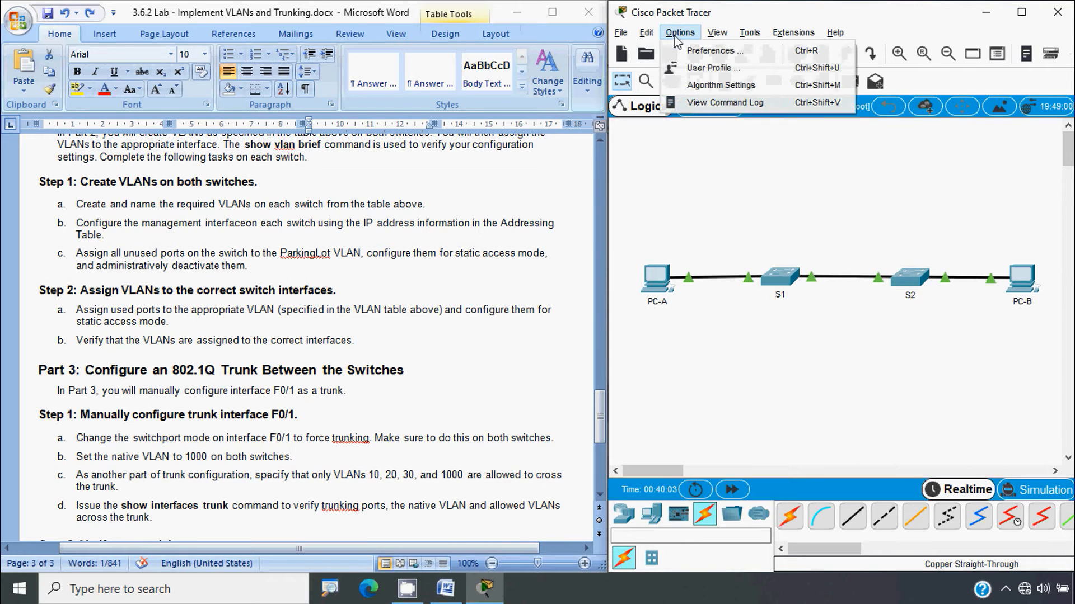
left_click(701, 50)
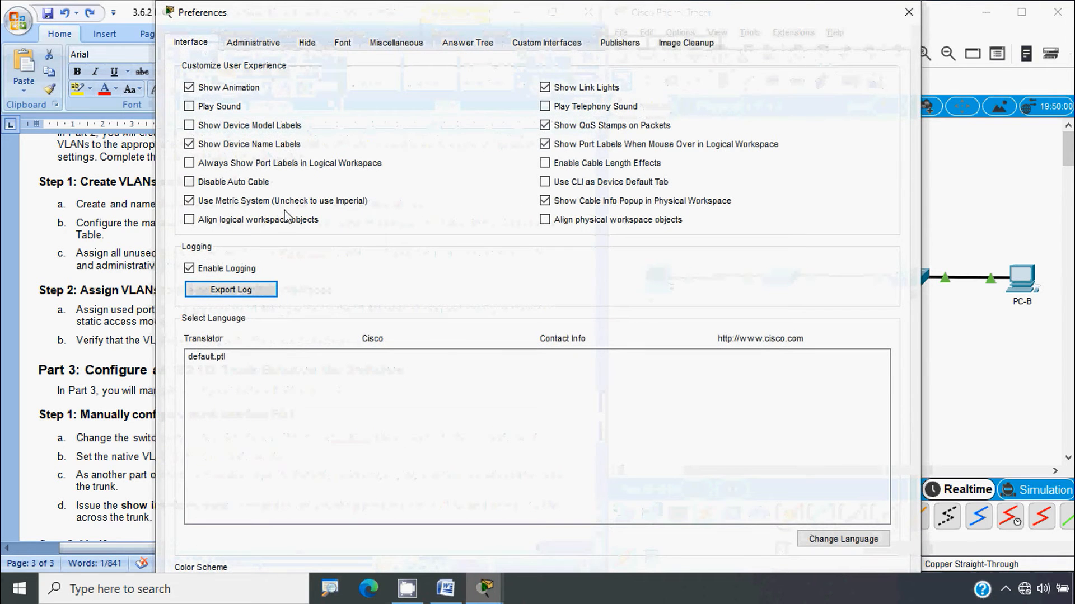
left_click(213, 163)
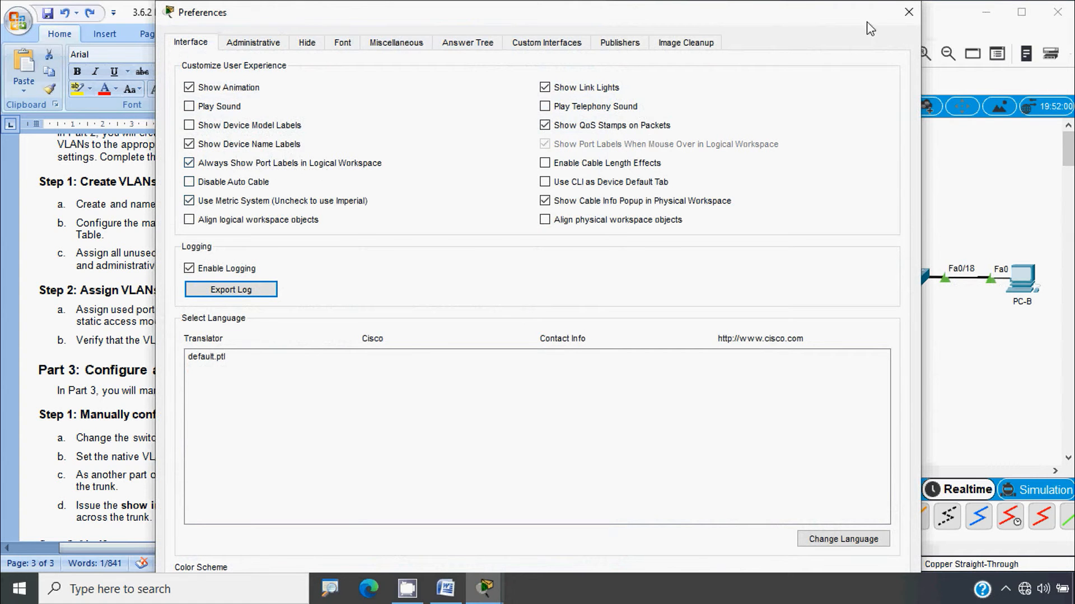
left_click(909, 12)
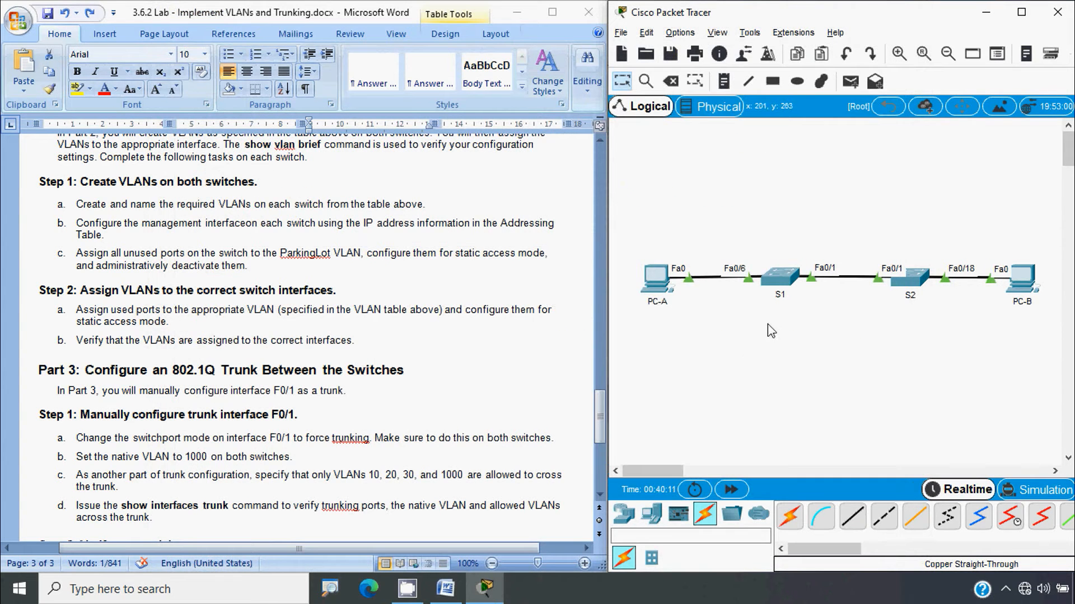
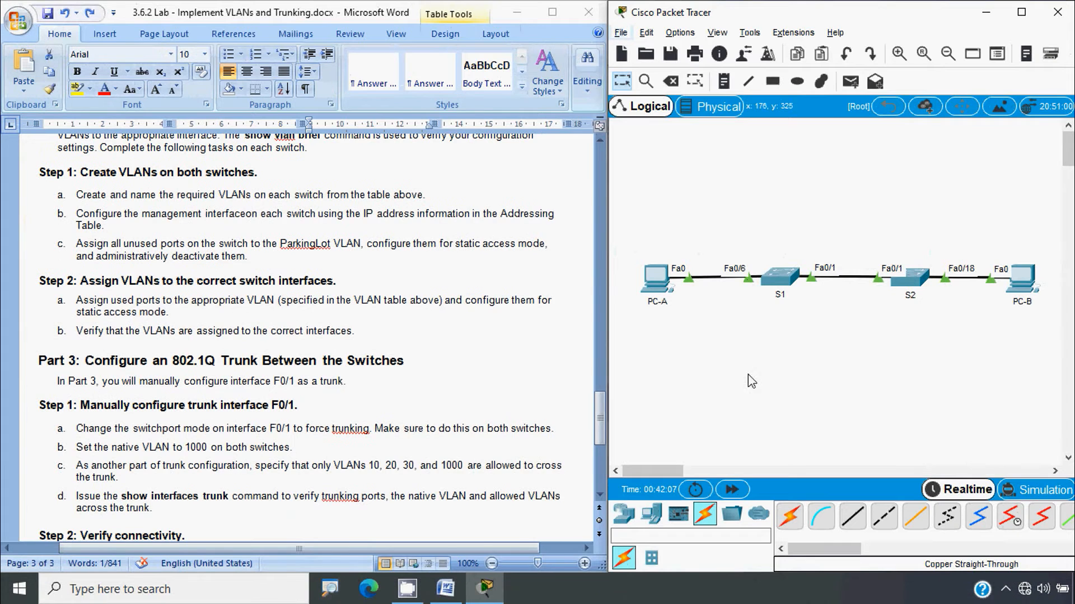
On S1, select the unused ports Fa0/2-5, Fa0/7-24 and G0/1-2 as an interface range
left_click(781, 287)
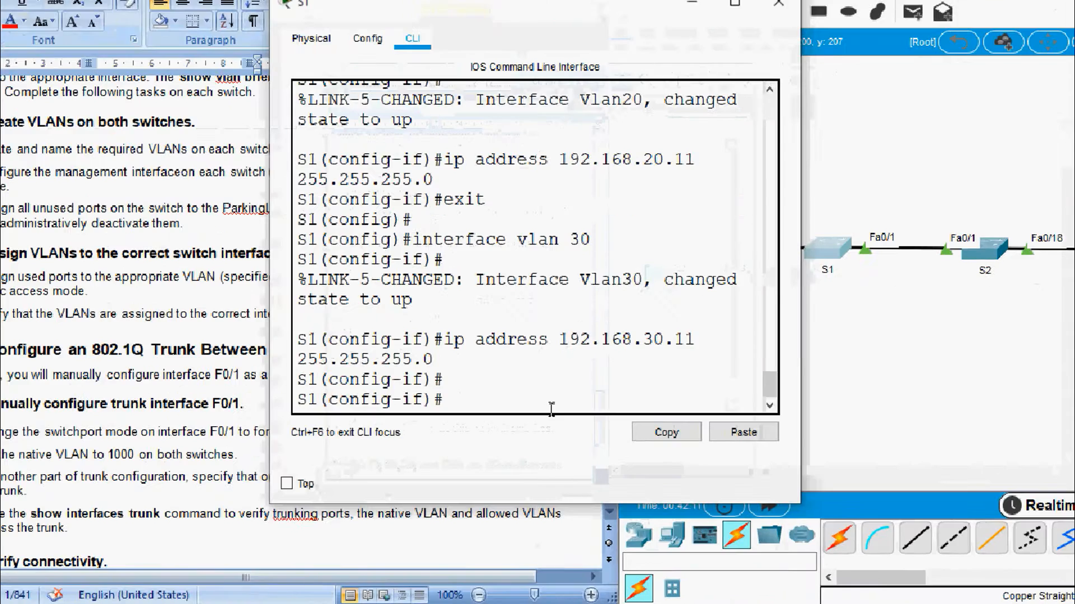
type("exit")
key("Return")
key("Return")
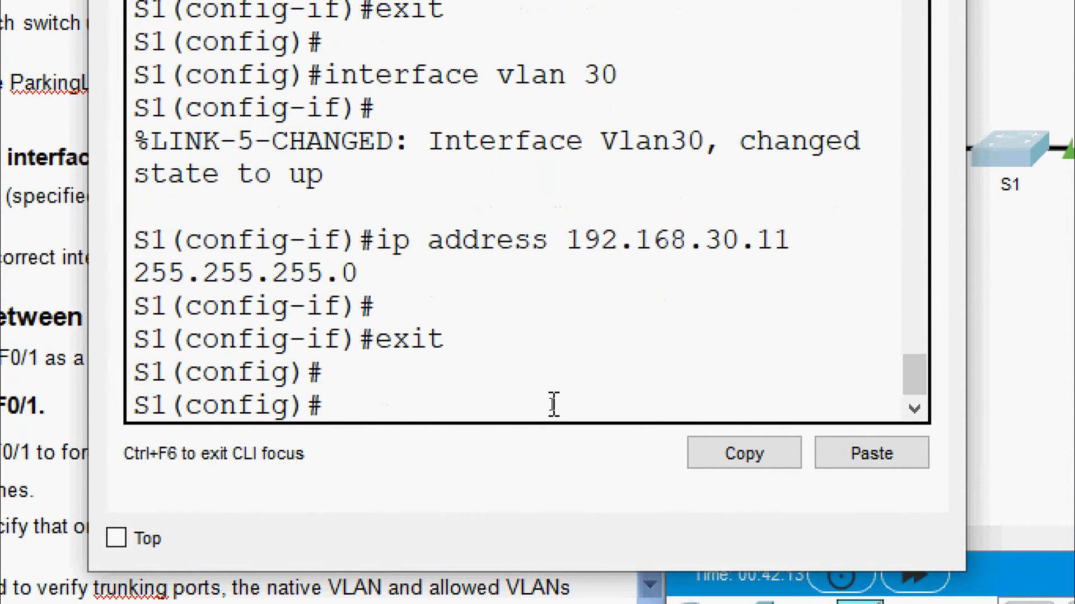
type("interface ")
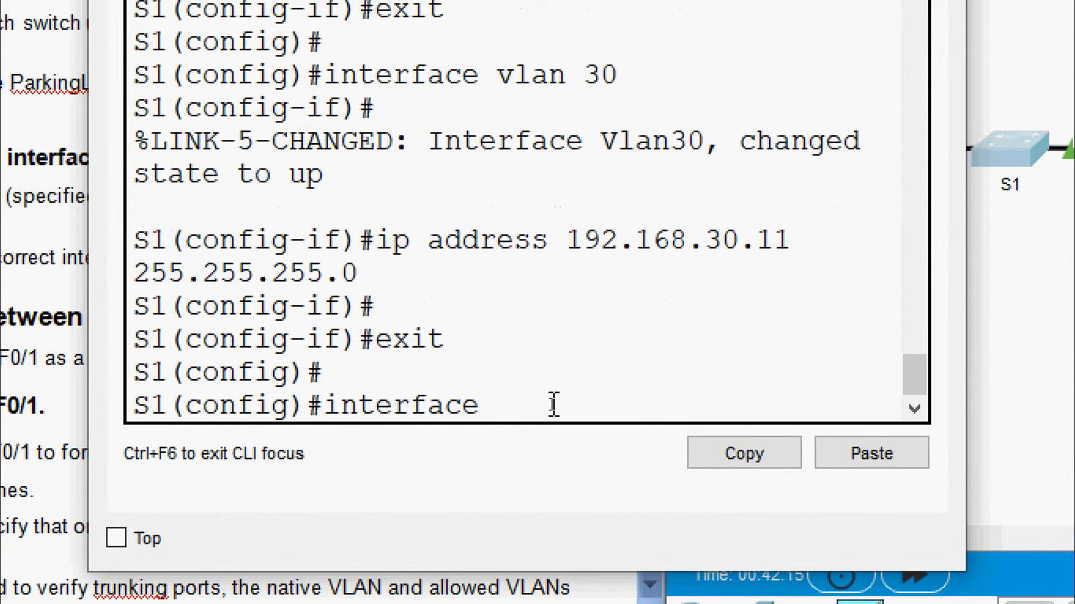
type("range f")
type("a")
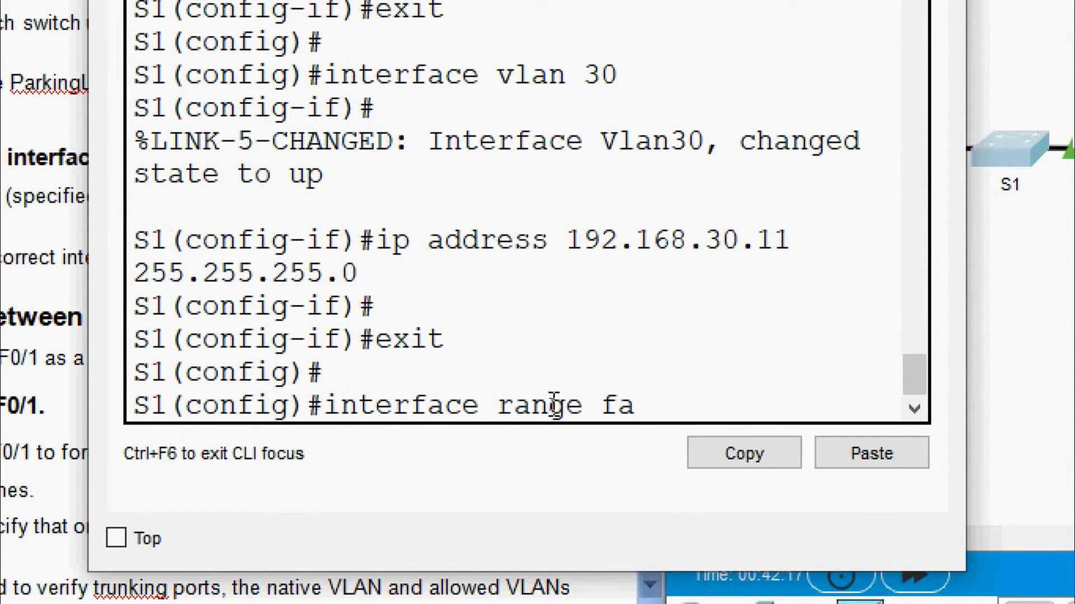
type(" 0/2-5")
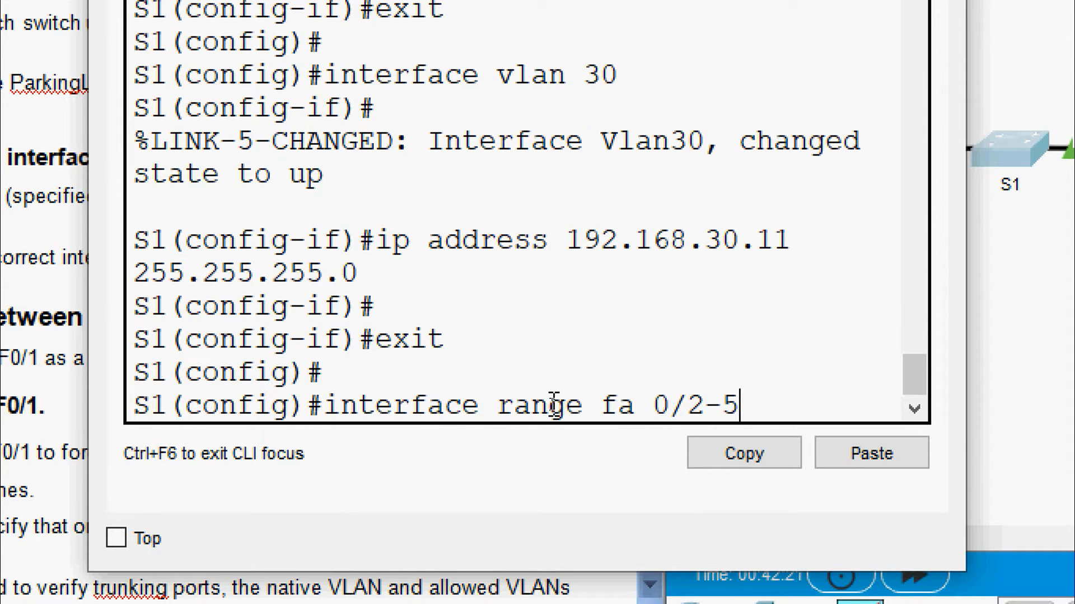
type(", fa")
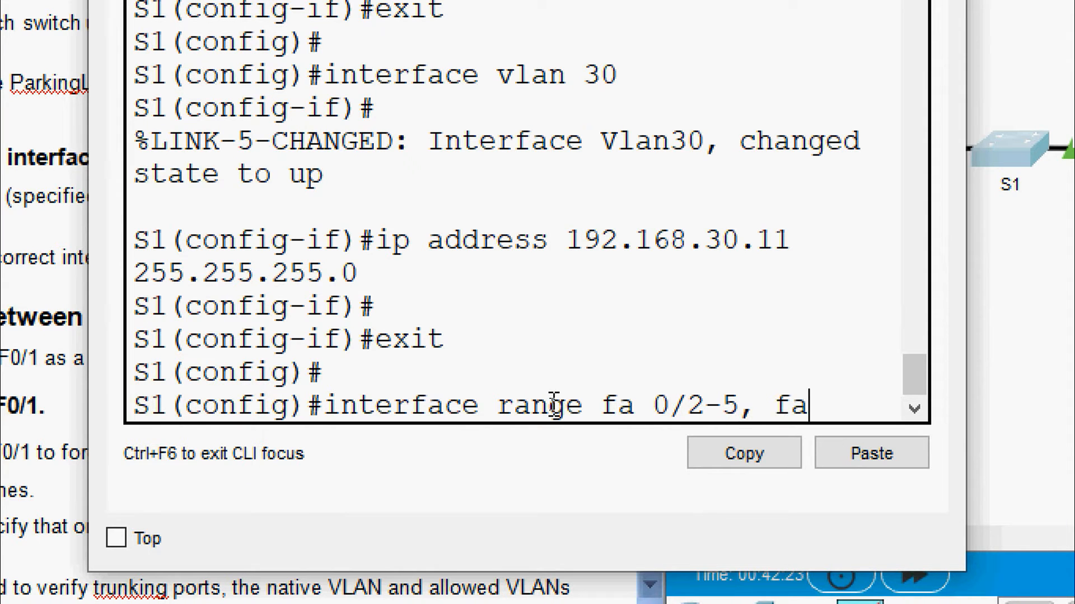
type("0/7")
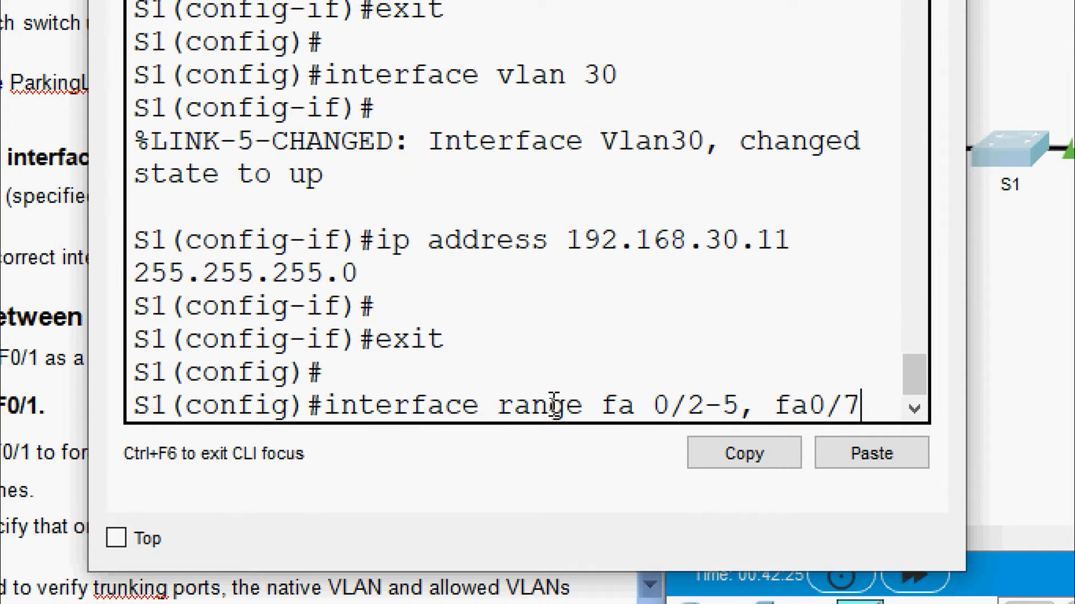
type("-24")
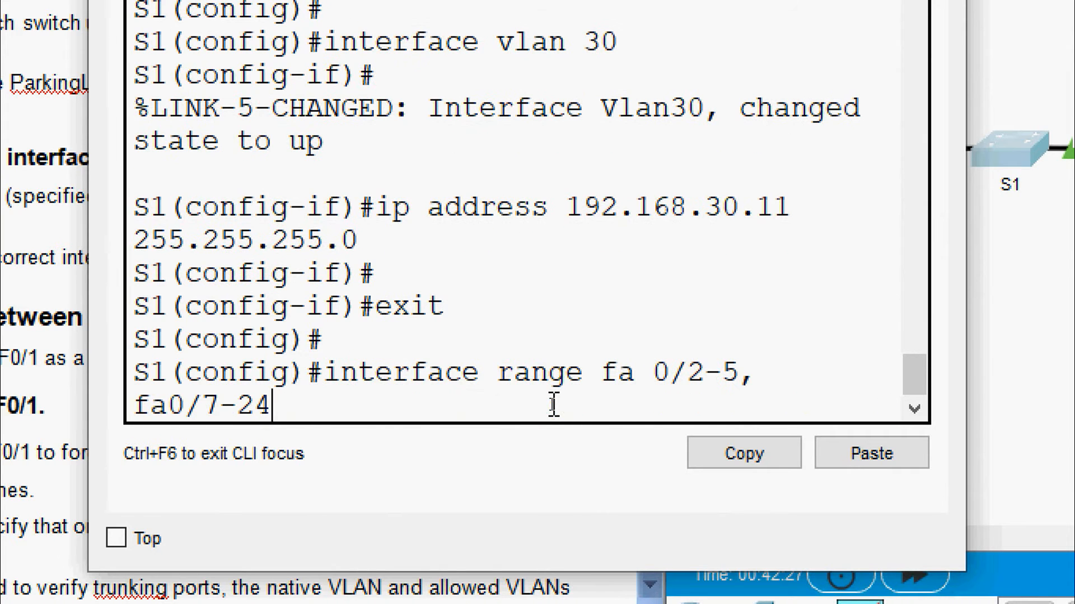
type(", g0/")
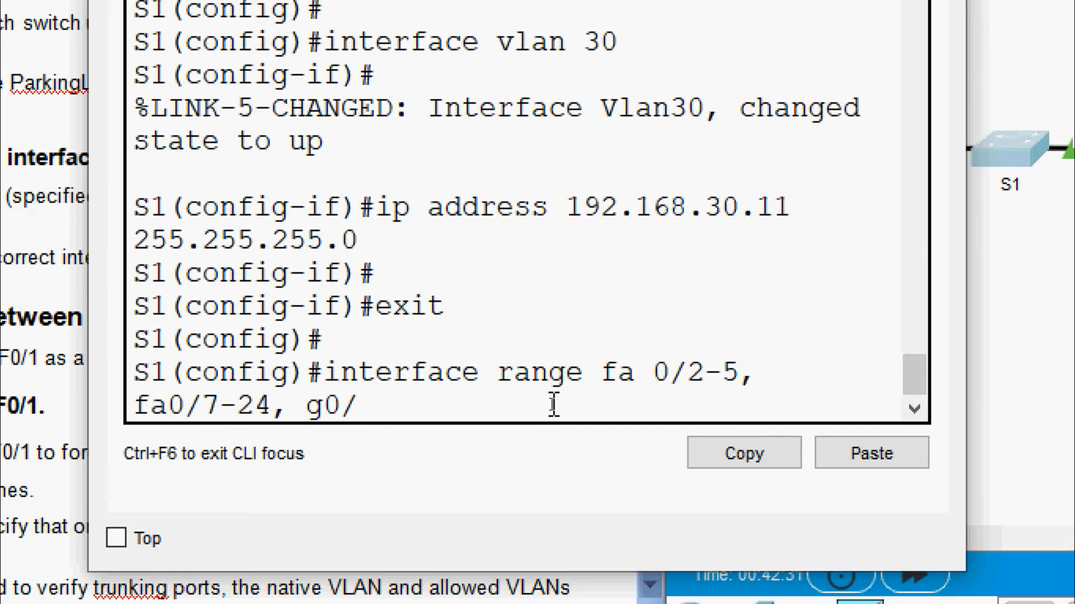
type("1-2")
key("Return")
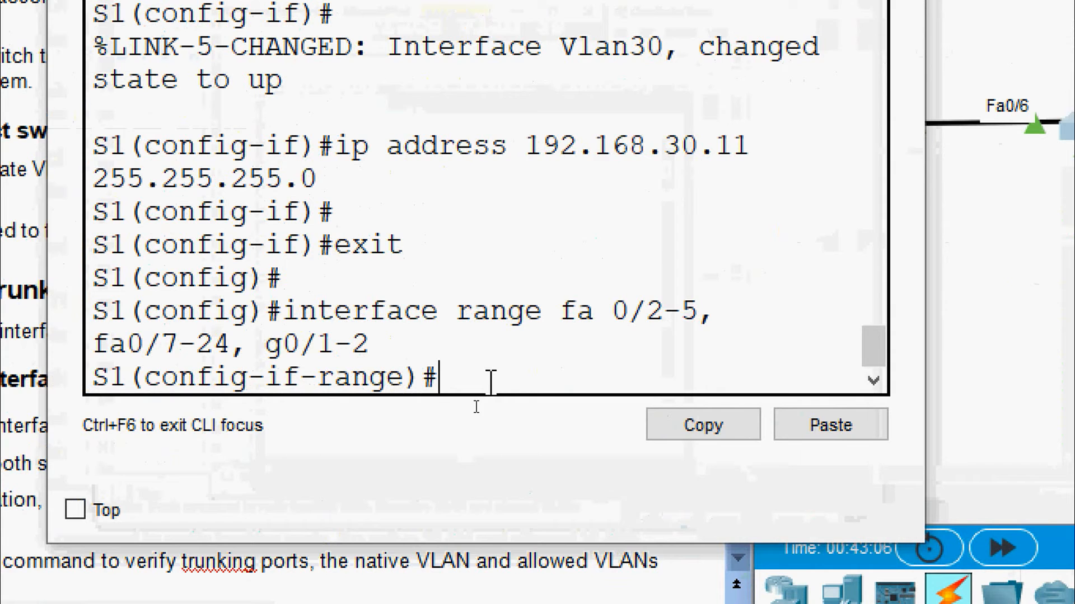
Make the selected ports static access ports in VLAN 999 and shut them down
type("switchport m")
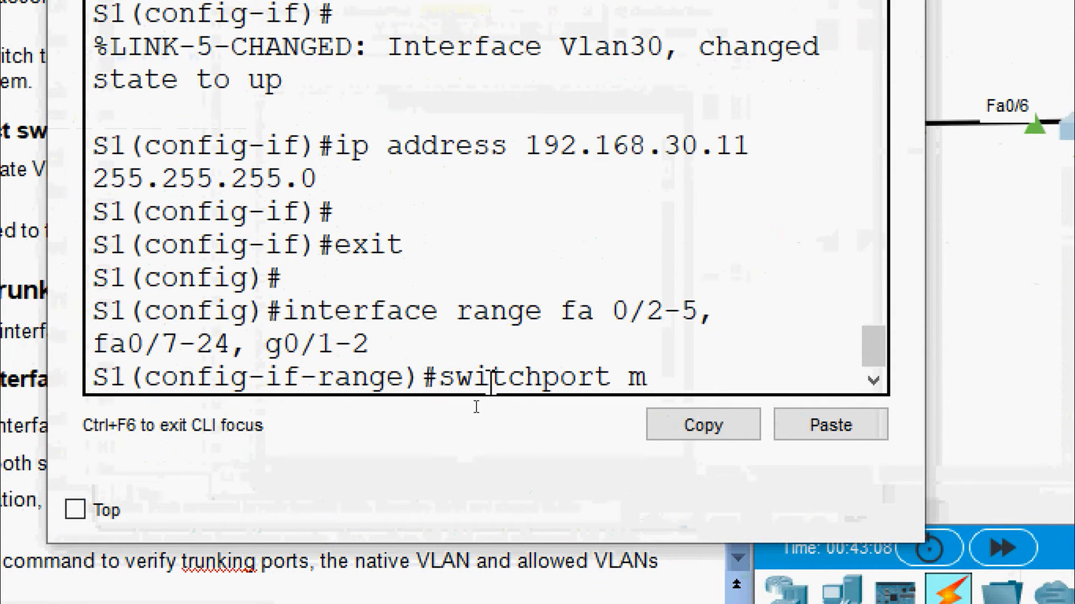
type("ode access")
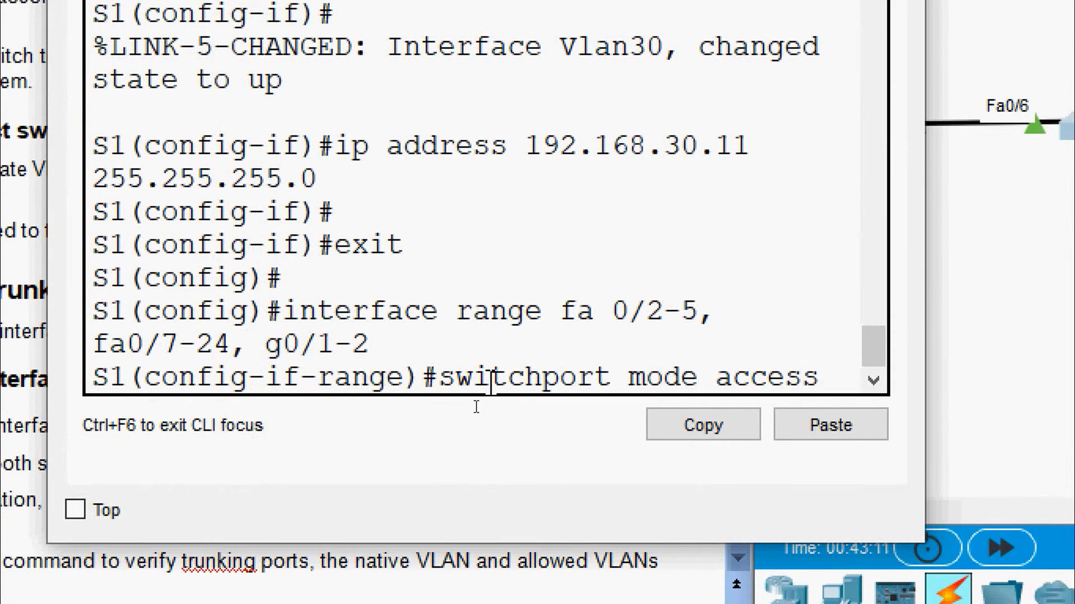
key("Return")
type("switch")
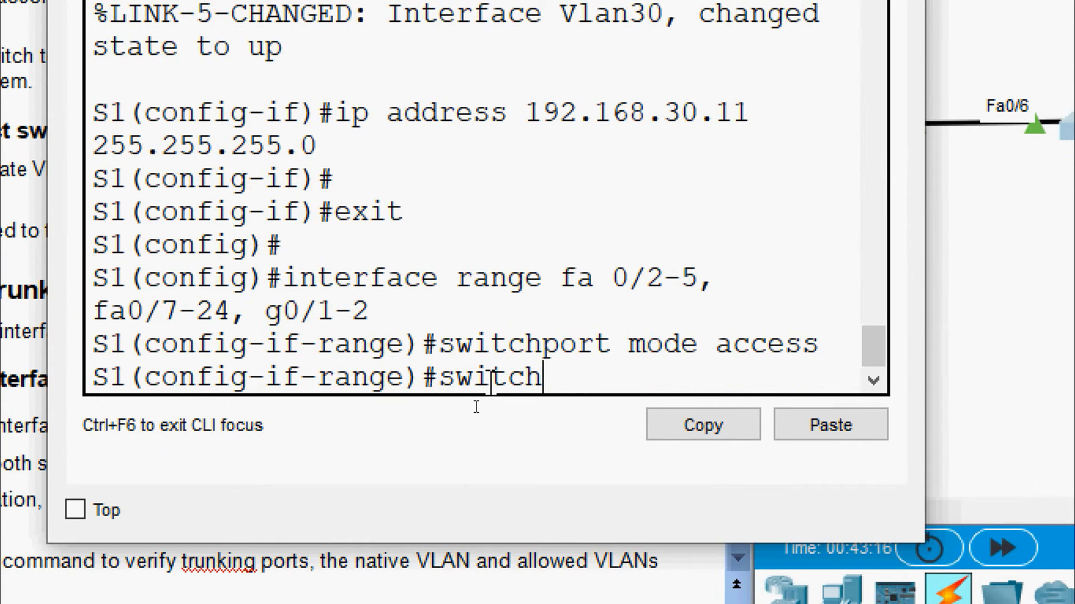
type("port ")
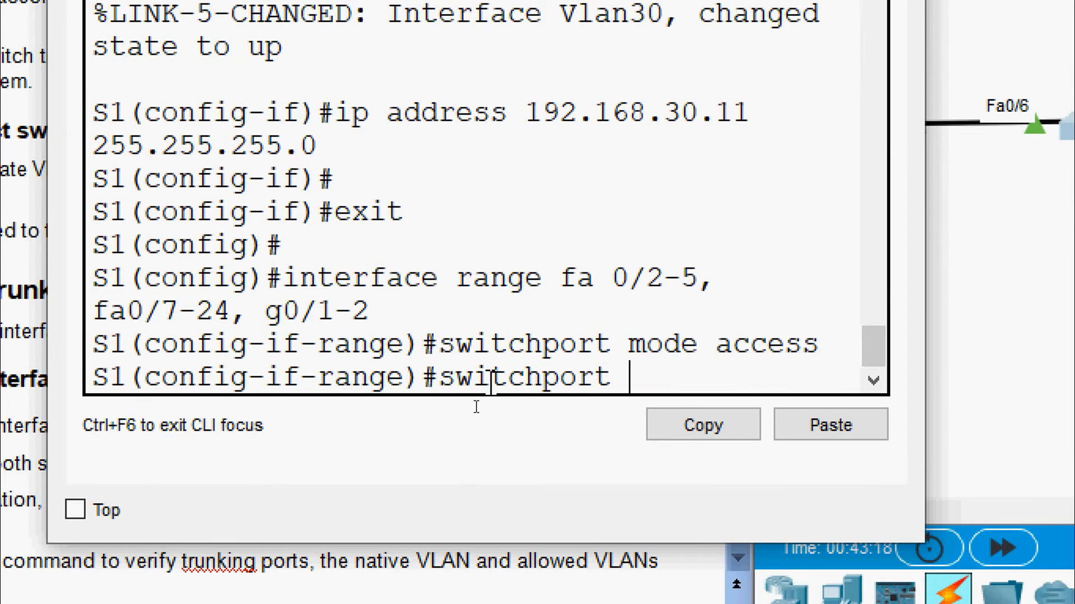
type("access v")
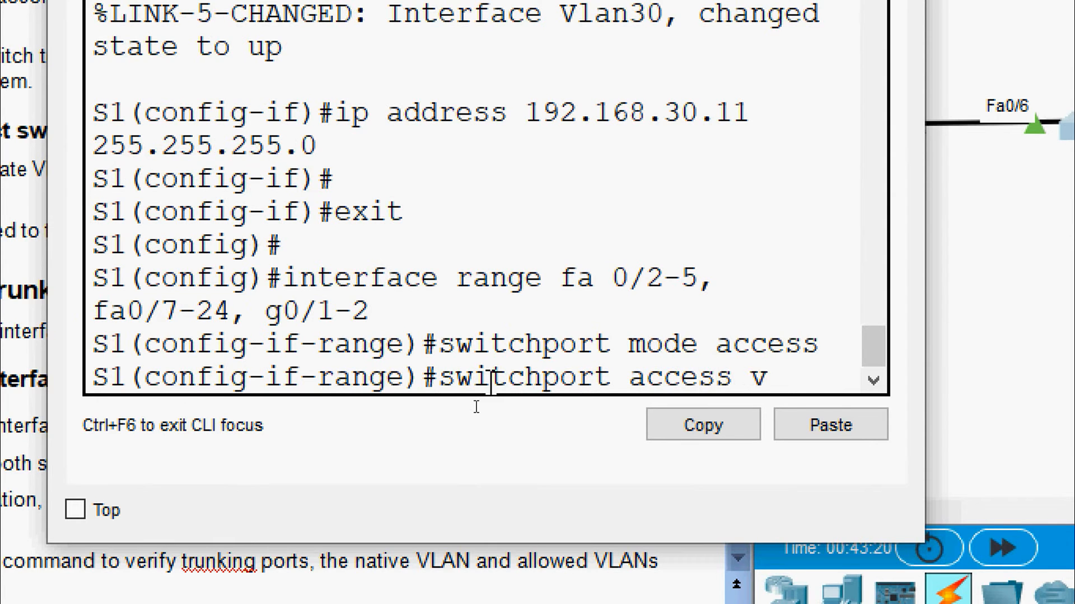
type("lan 999")
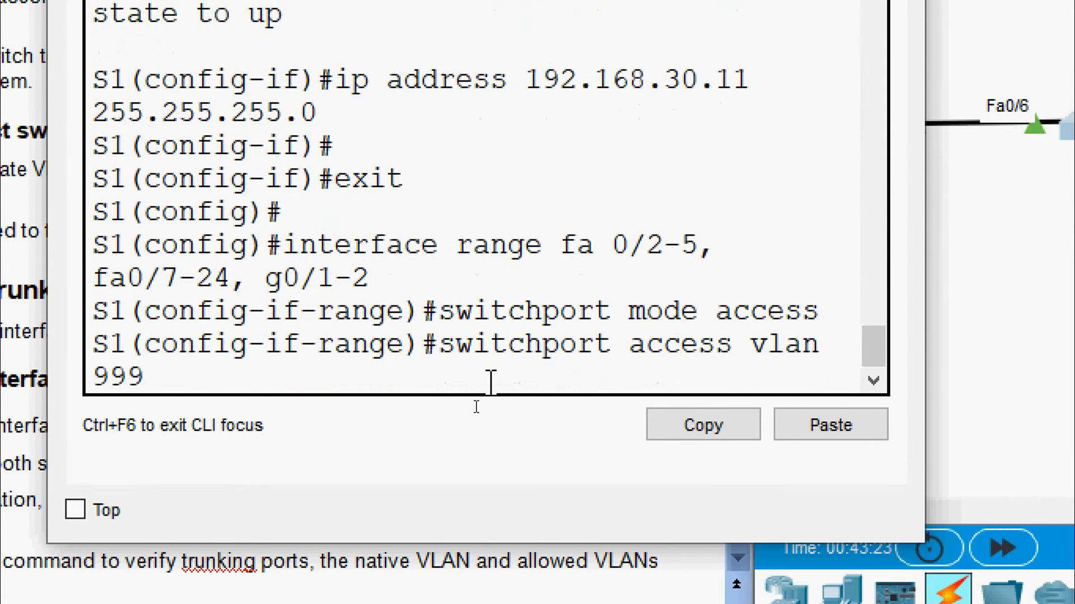
key("Return")
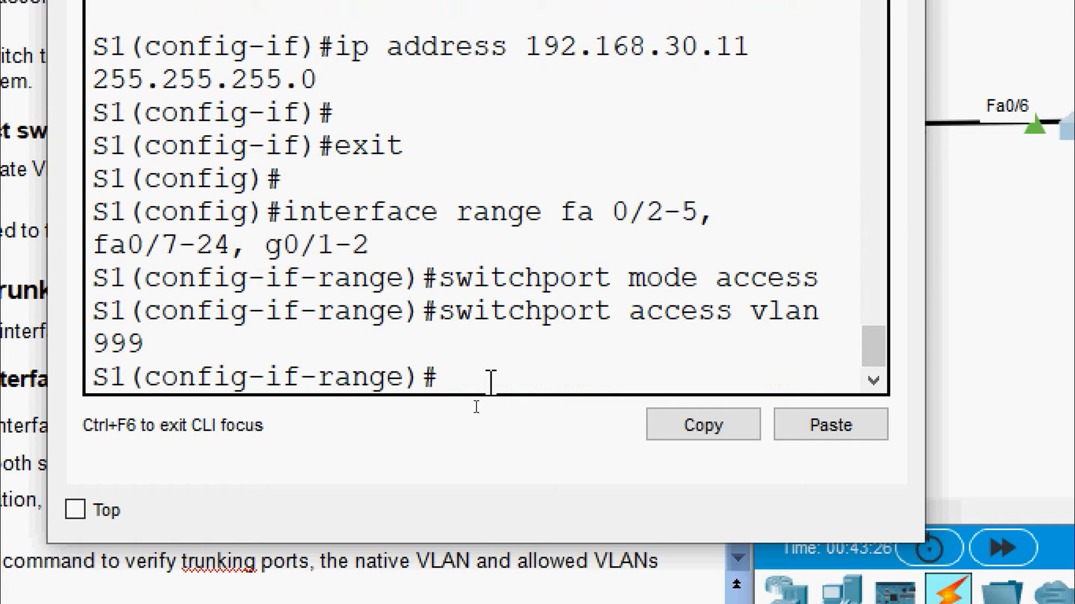
type("shut")
key("Tab")
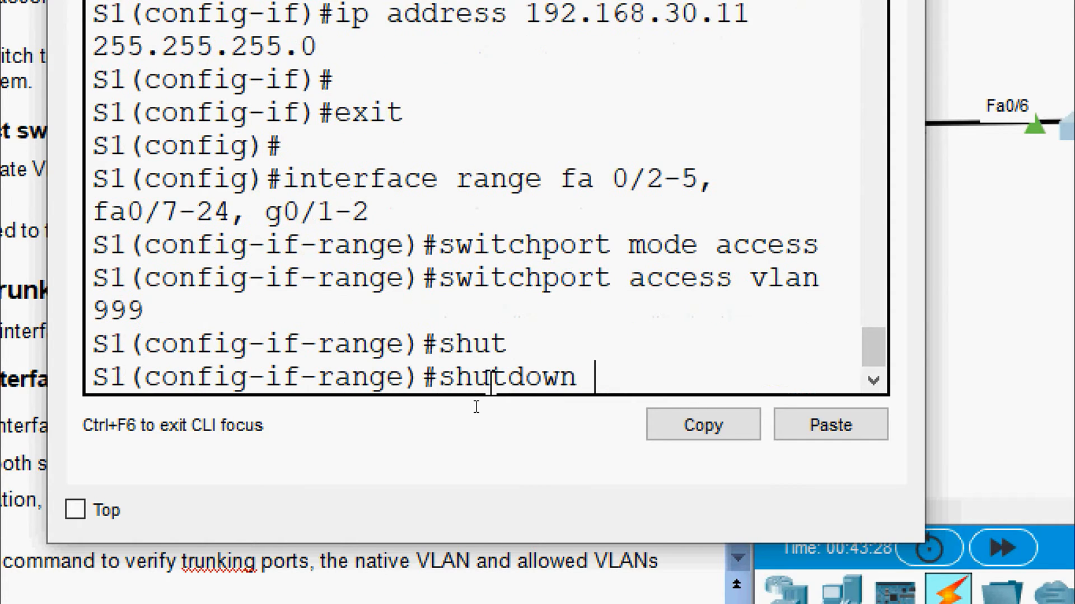
key("Return")
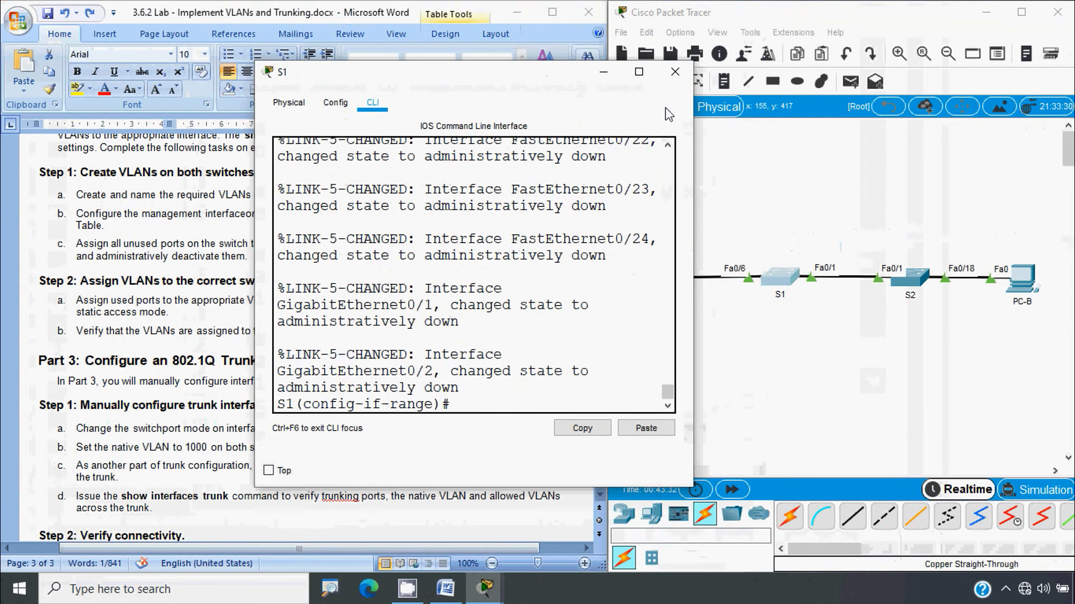
Close S1's window and select S2's unused ports Fa0/2-17, Fa0/19-24 and G0/1-2
left_click(675, 72)
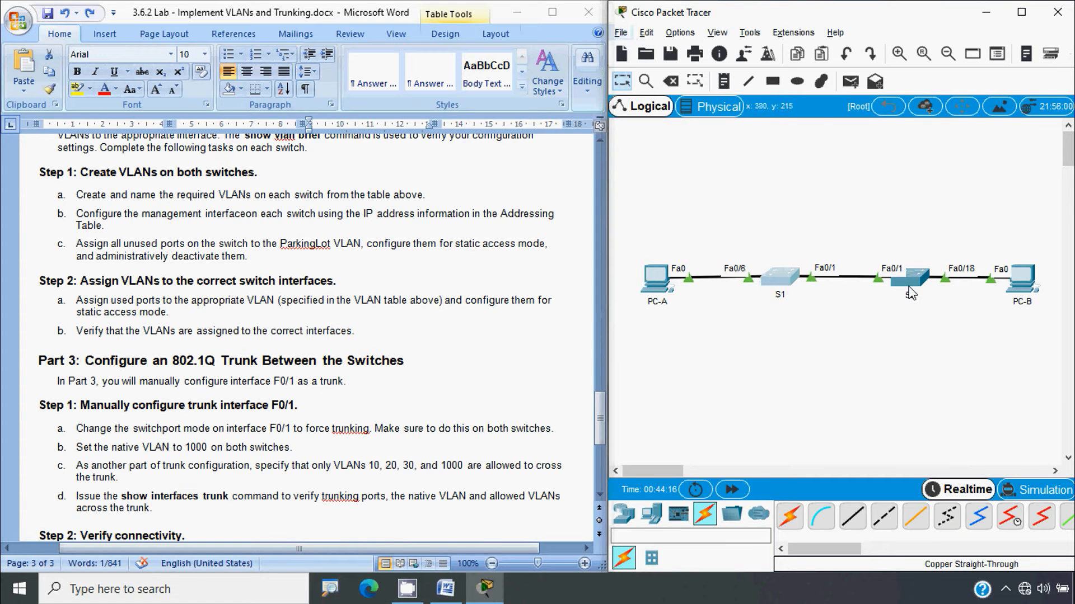
left_click(910, 291)
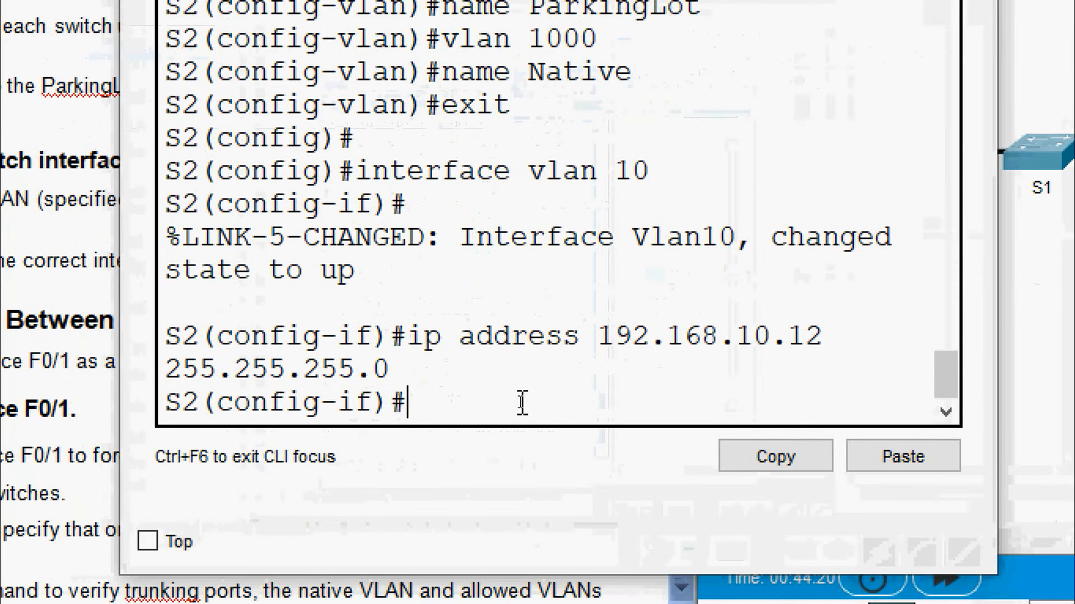
type("exit")
key("Return")
key("Return")
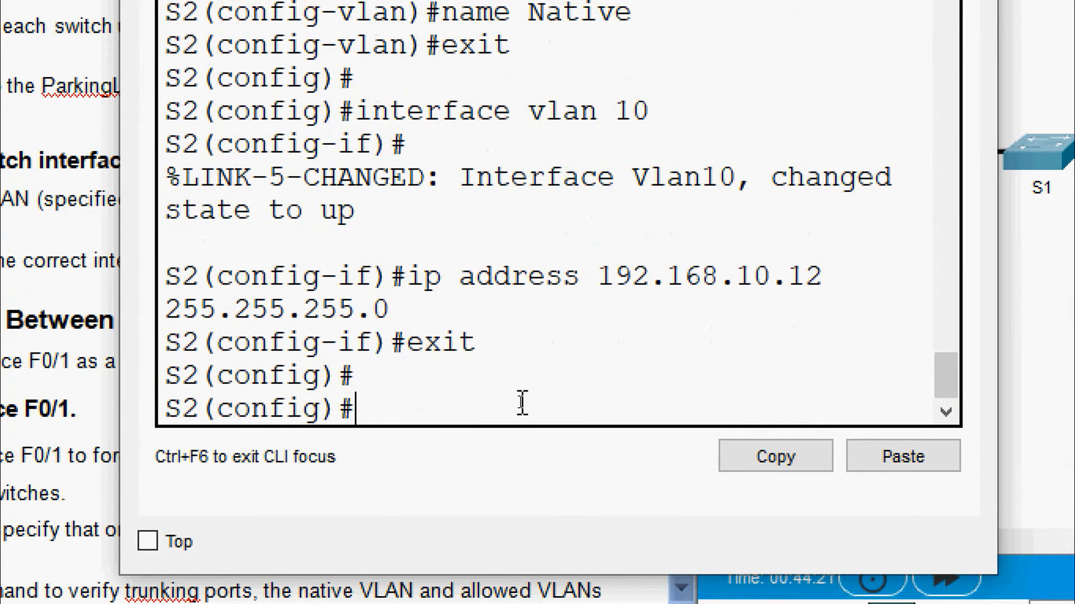
type("interface")
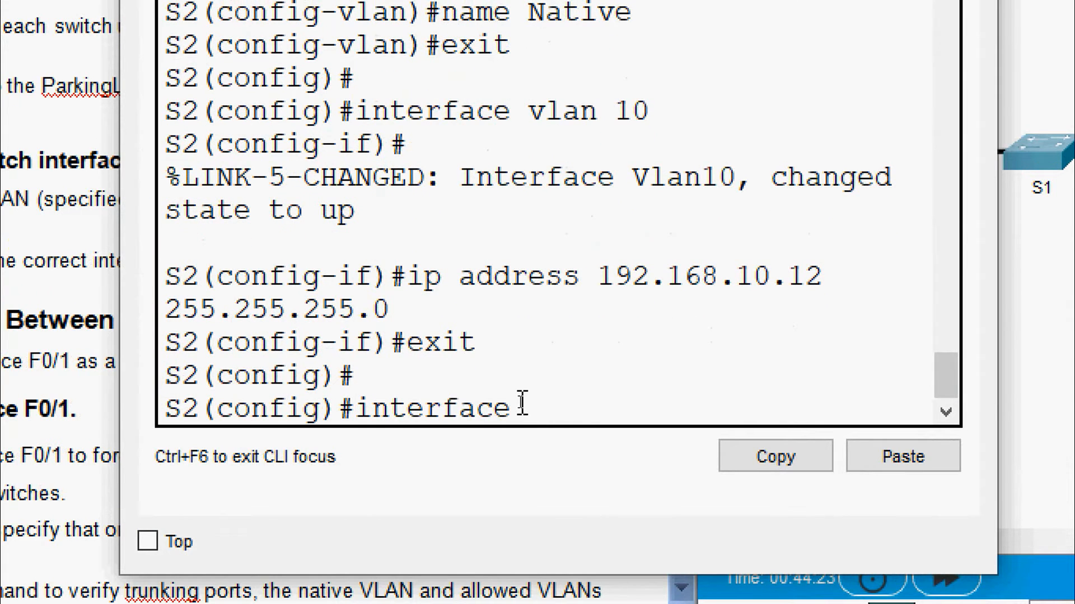
type(" range fa")
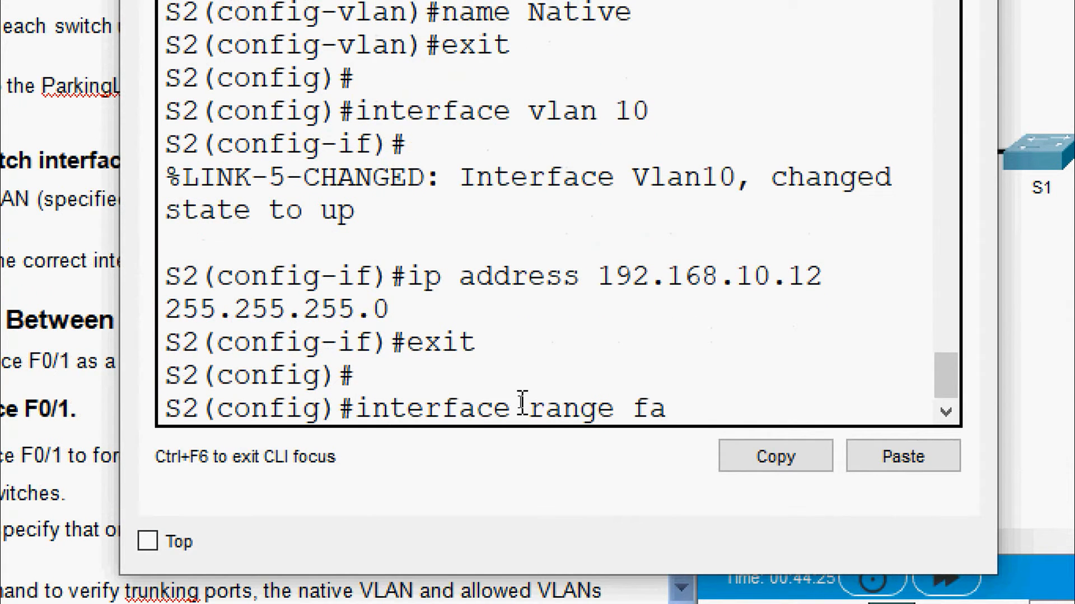
type(" 0/2-17, f")
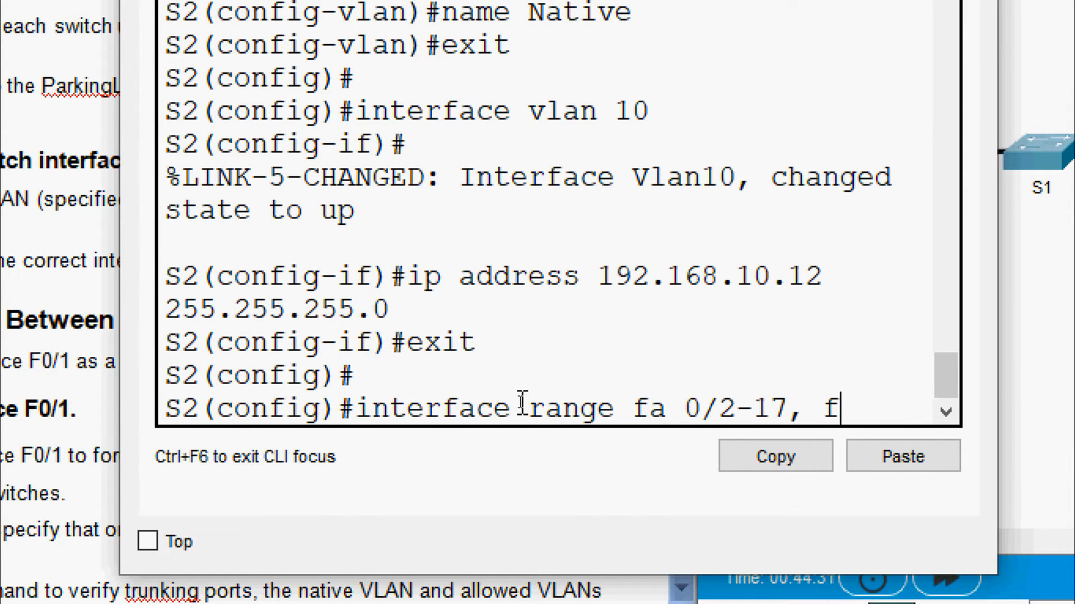
type("a 0/")
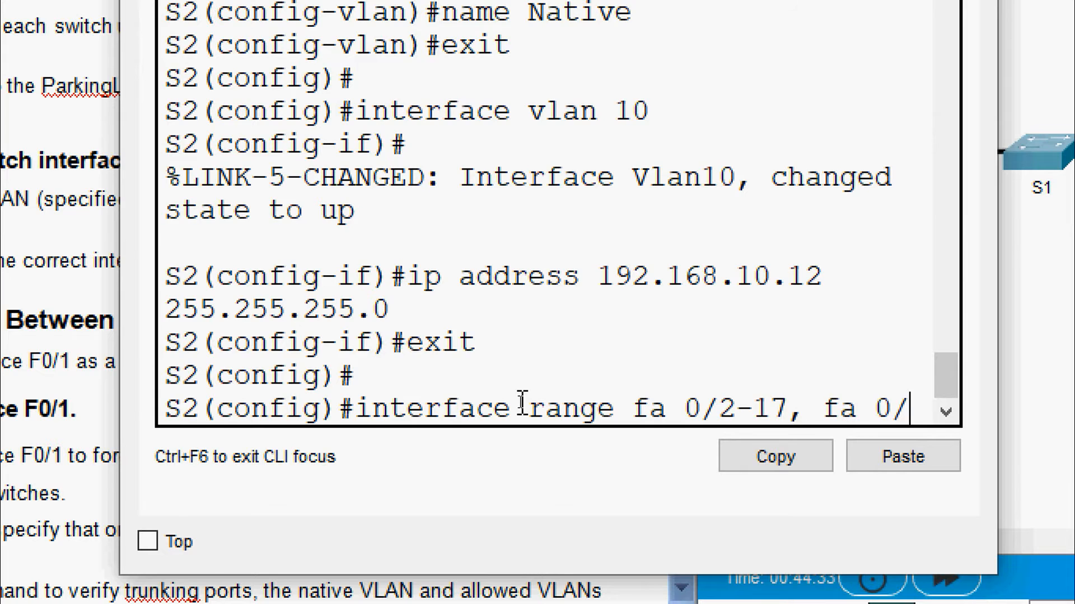
type("19-24")
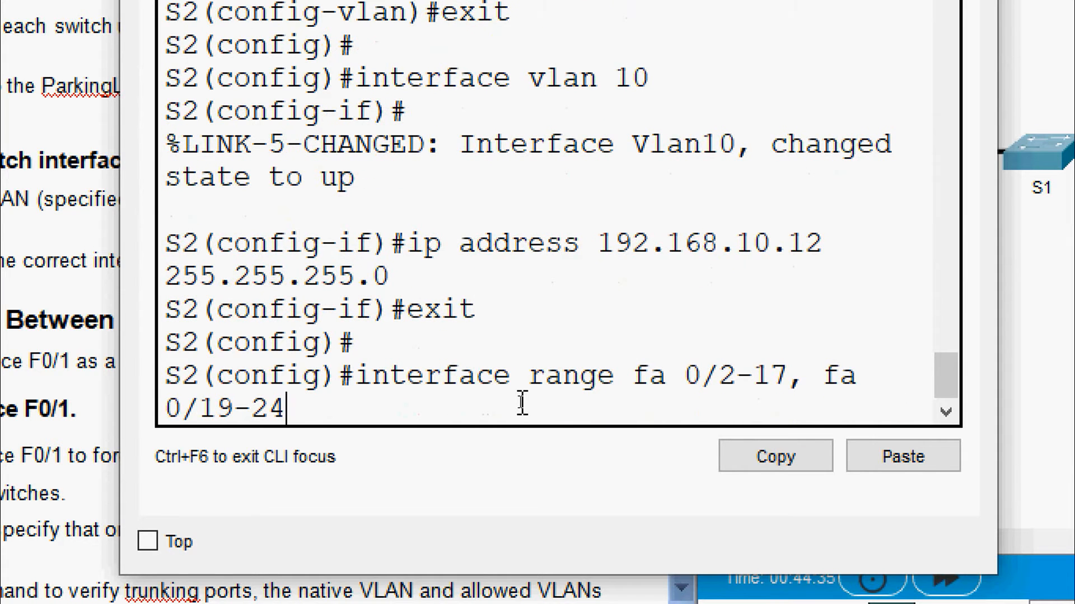
type(", g0/1-2")
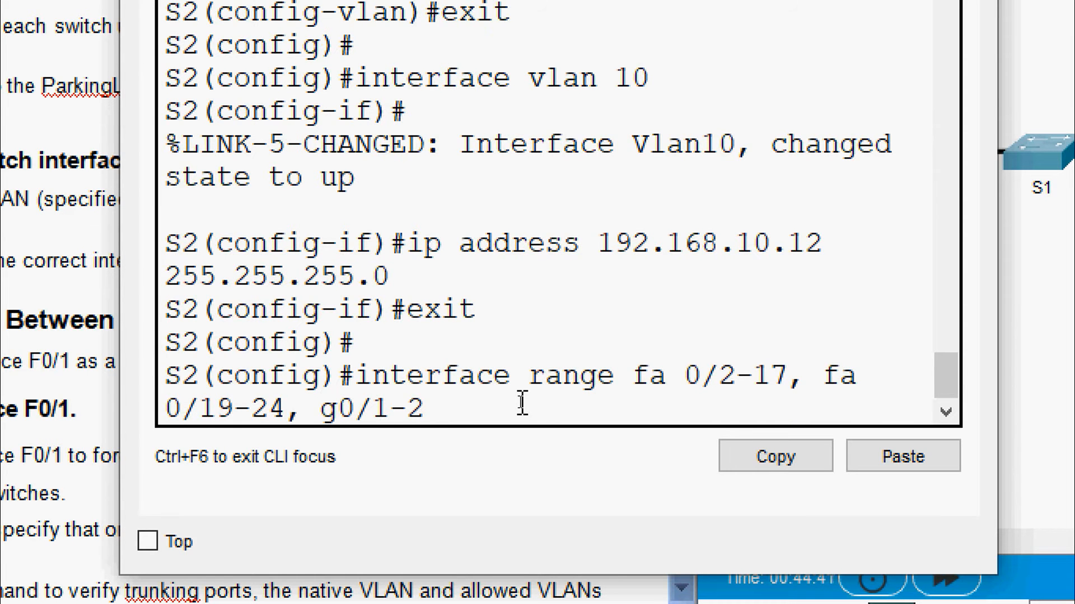
key("Return")
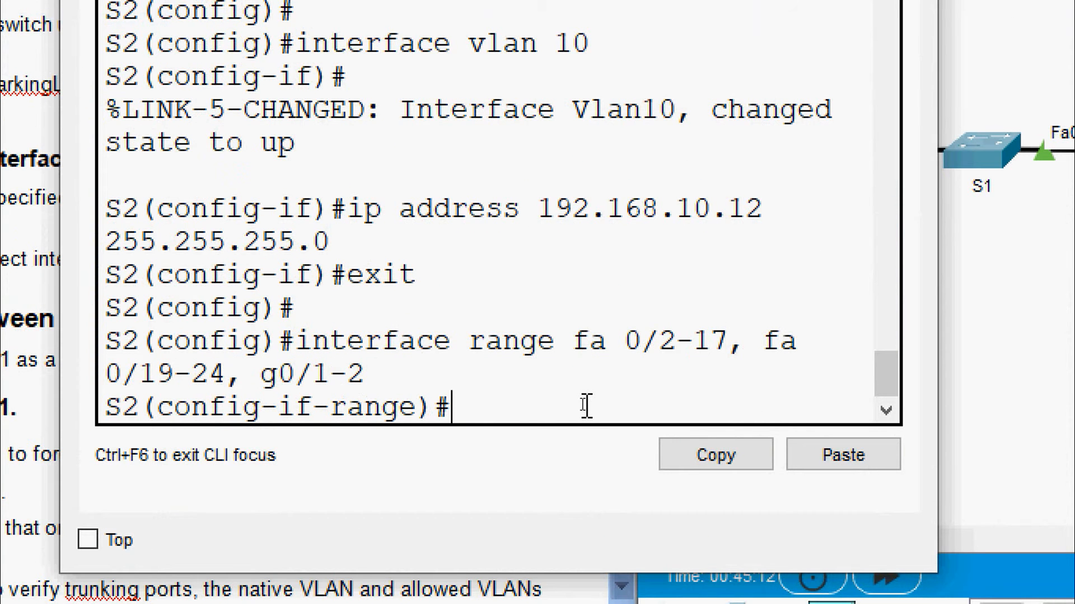
Set S2's unused ports to access mode in VLAN 999, shut them down, and close S2's window
type("switchport modea")
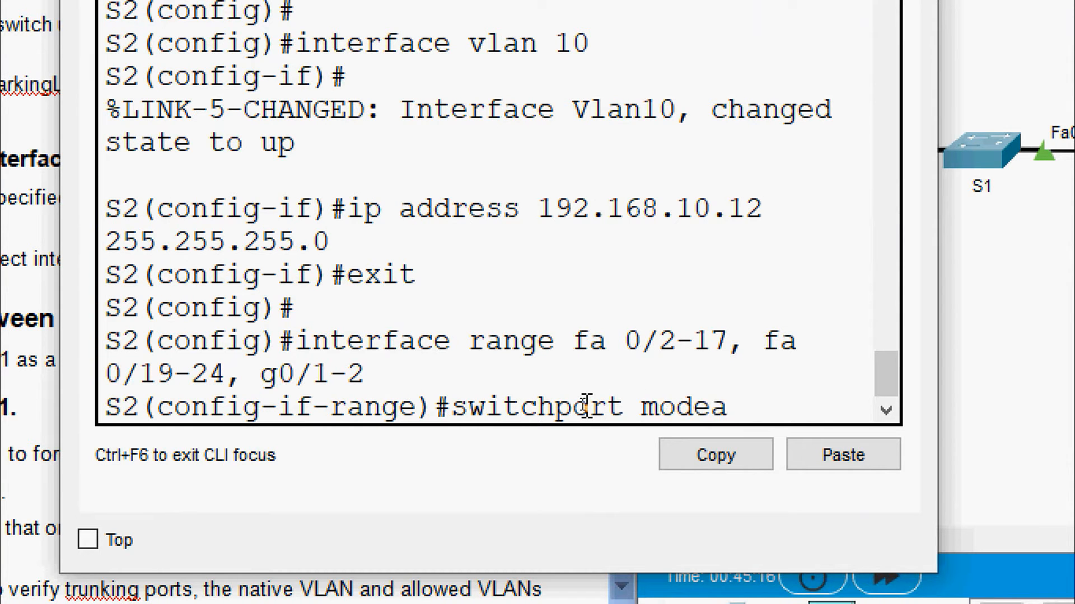
key("BackSpace")
type("ace")
key("BackSpace")
type("cess")
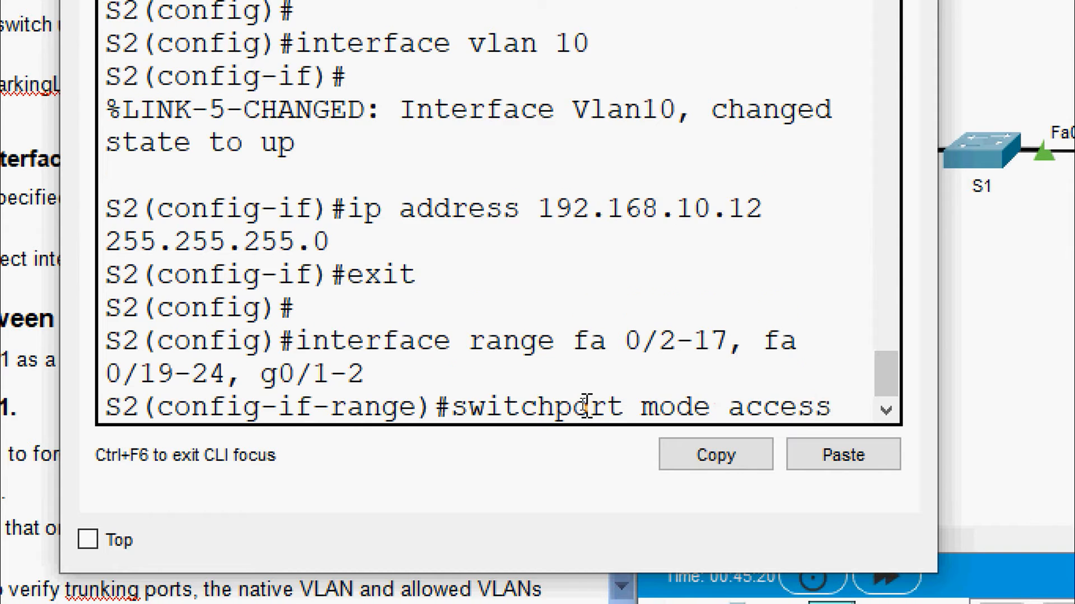
key("Return")
type("switchport")
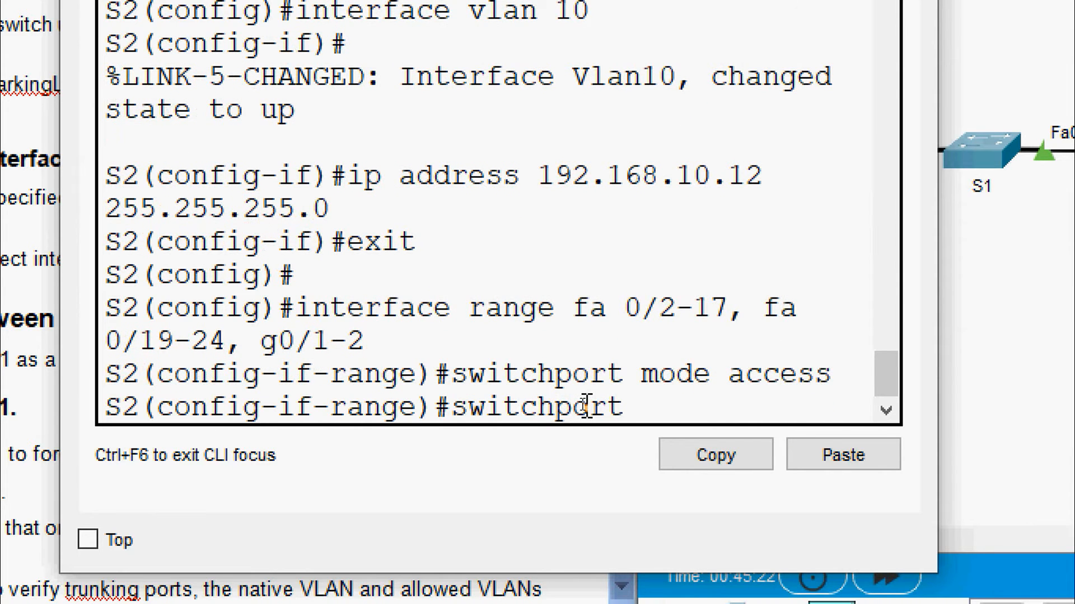
type(" access vla")
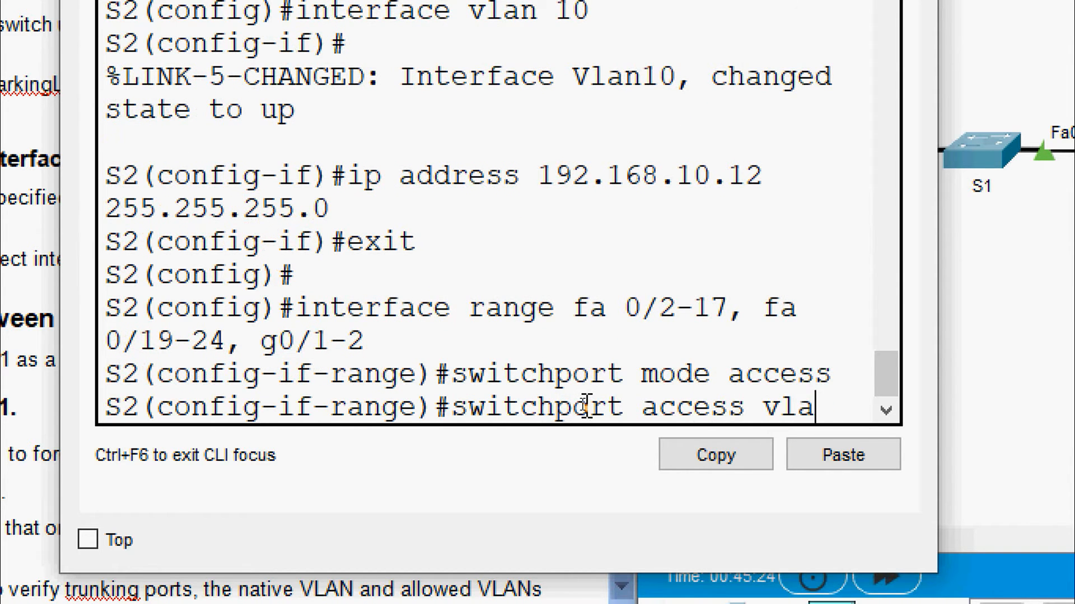
type("n 999")
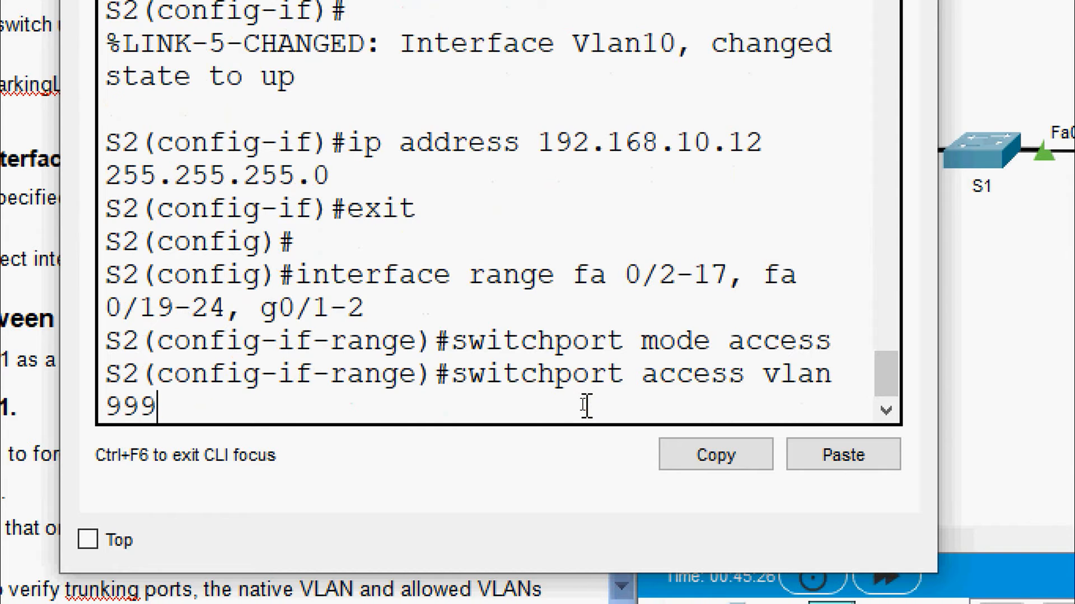
key("Return")
type("shut")
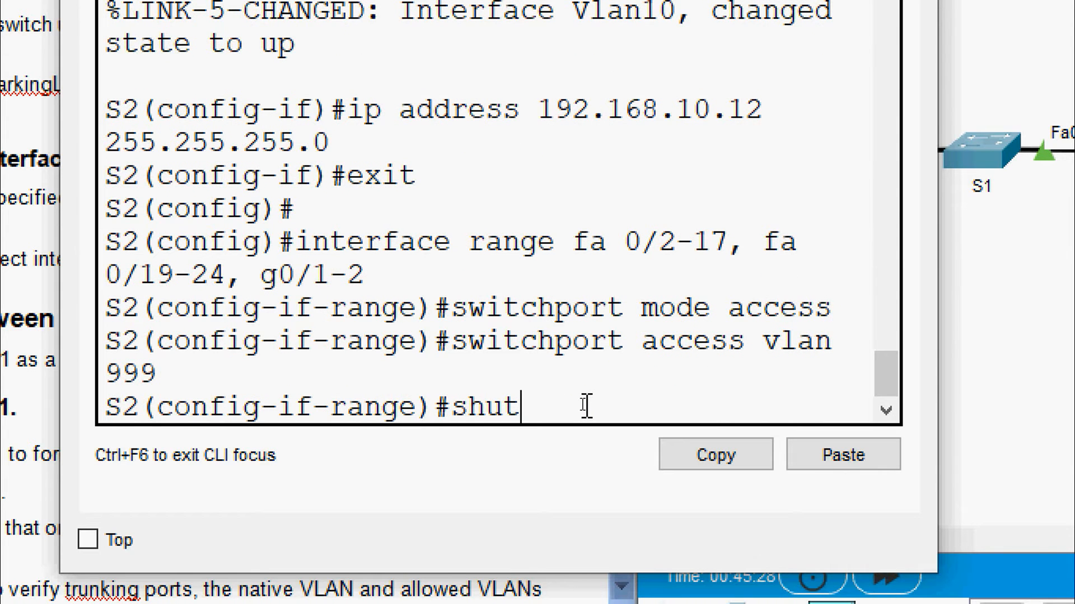
type("do")
key("Tab")
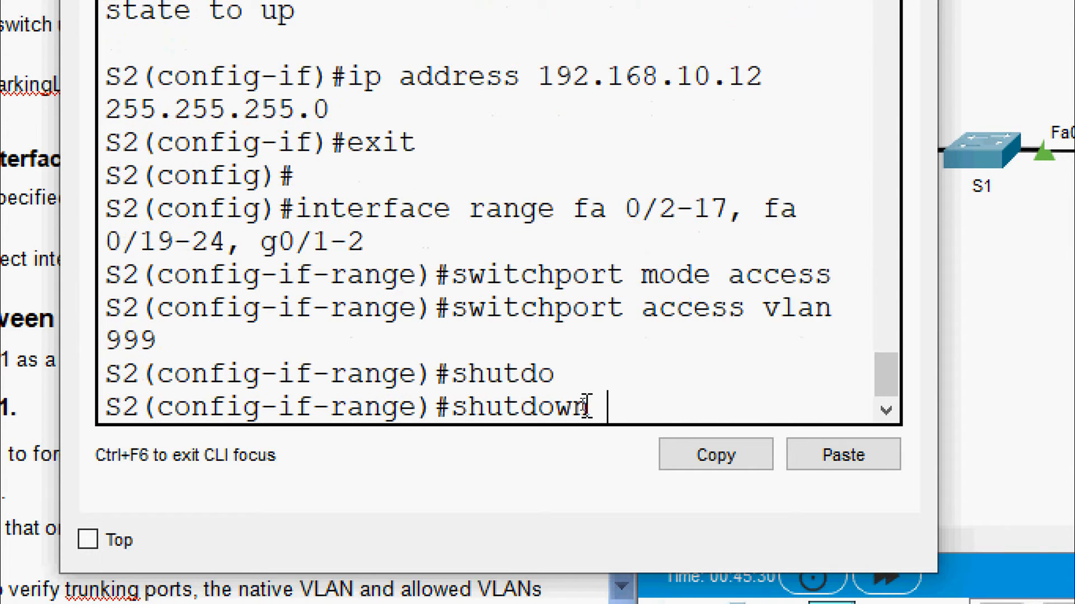
key("Return")
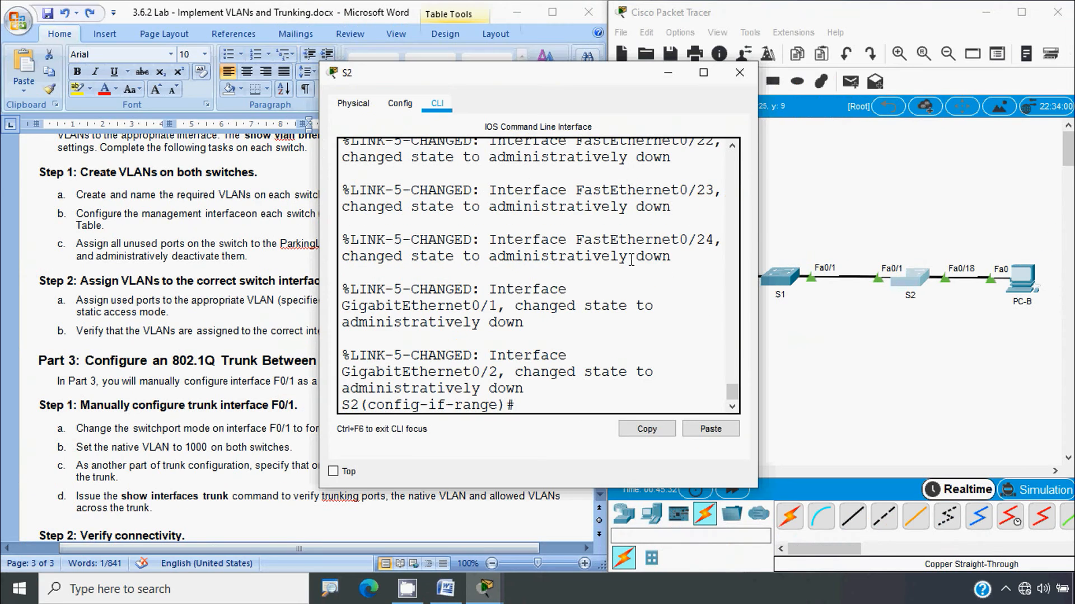
left_click(743, 73)
Scroll the handout up to page 1's VLAN Table and review the VLAN 10 entries for S1 and S2
scroll(76, 305, "down", 1)
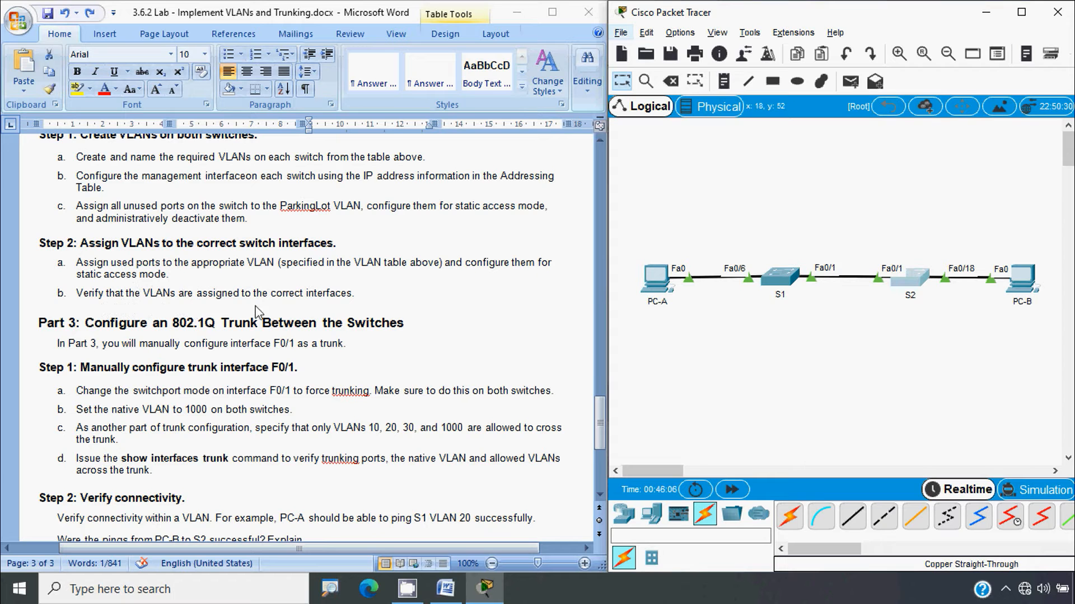
left_click_drag(600, 415, 603, 211)
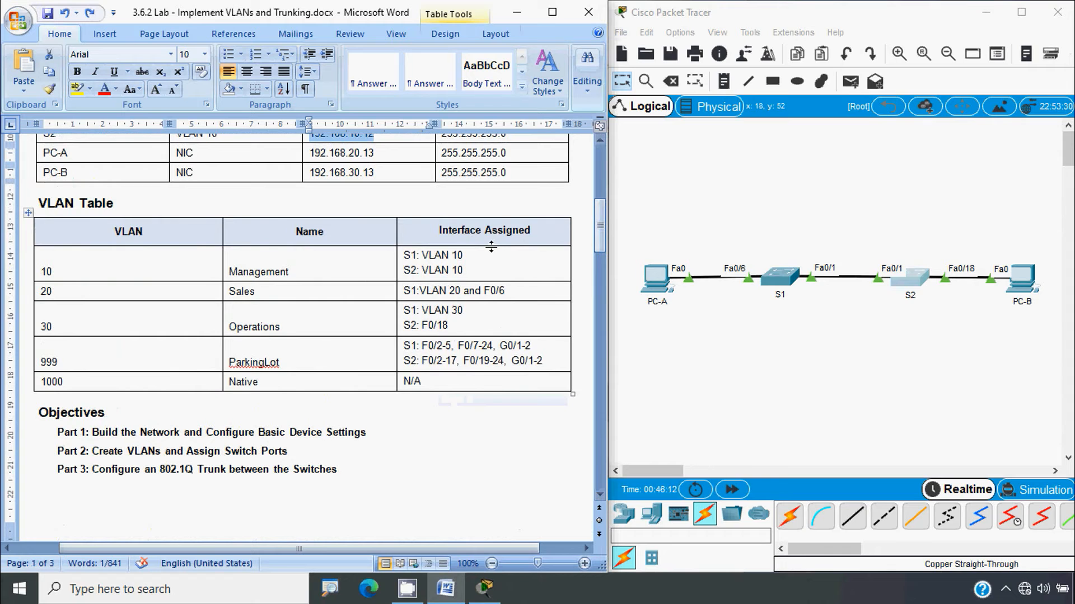
left_click_drag(485, 257, 423, 271)
left_click(464, 325)
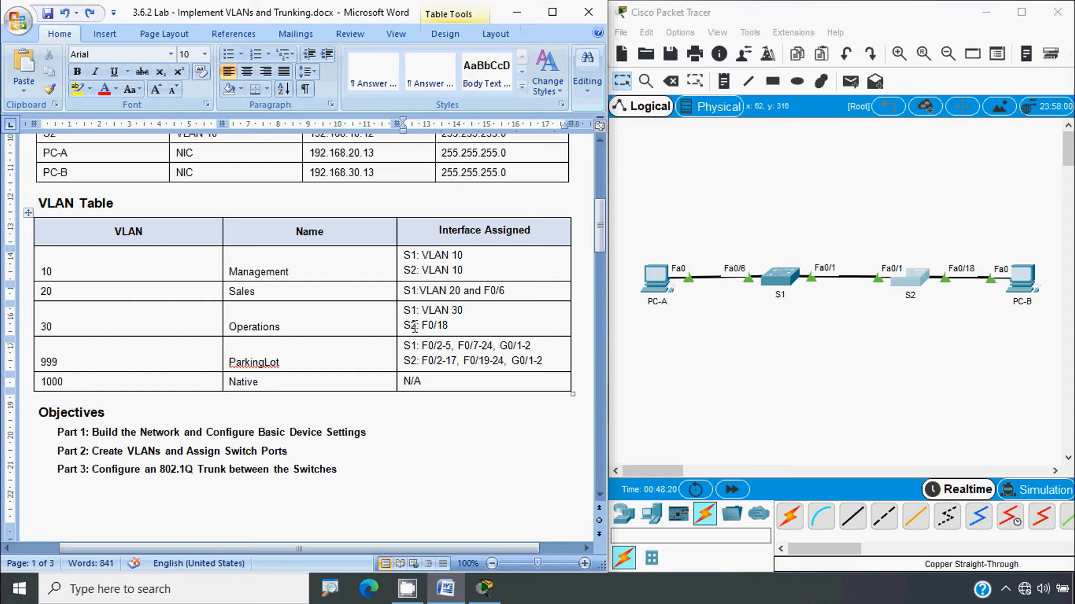
key("alt")
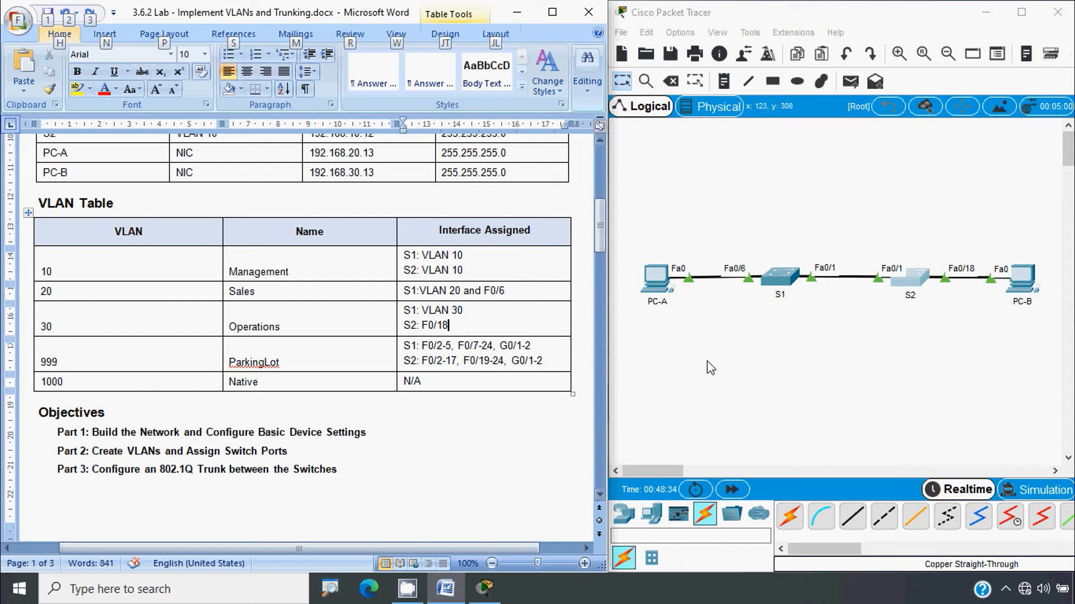
On S1, leave the interface range and enter configuration for interface Fa0/6
left_click(781, 280)
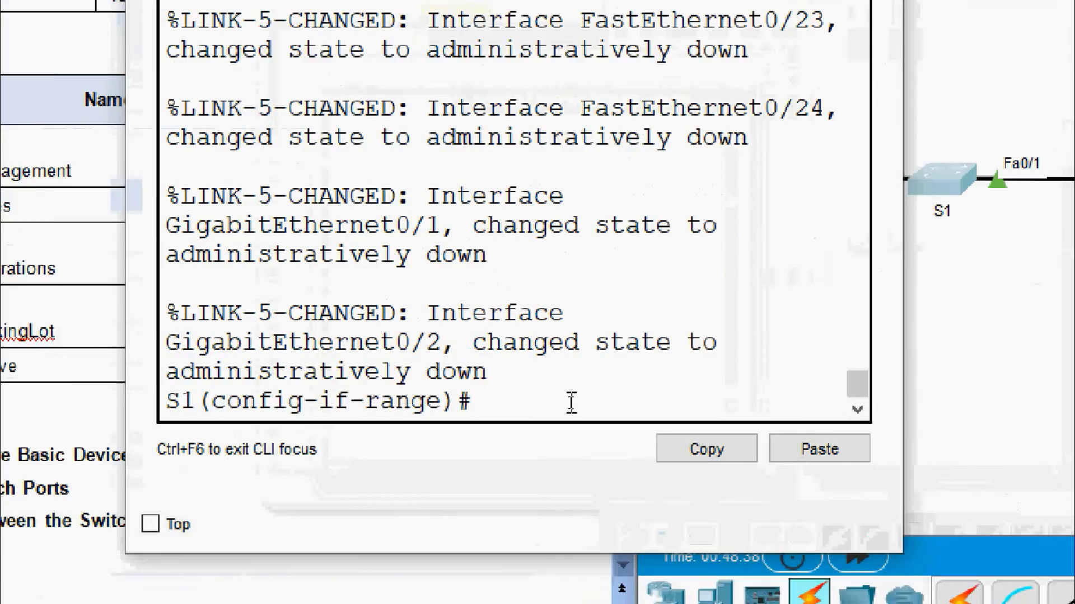
type("exit")
key("Return")
key("Return")
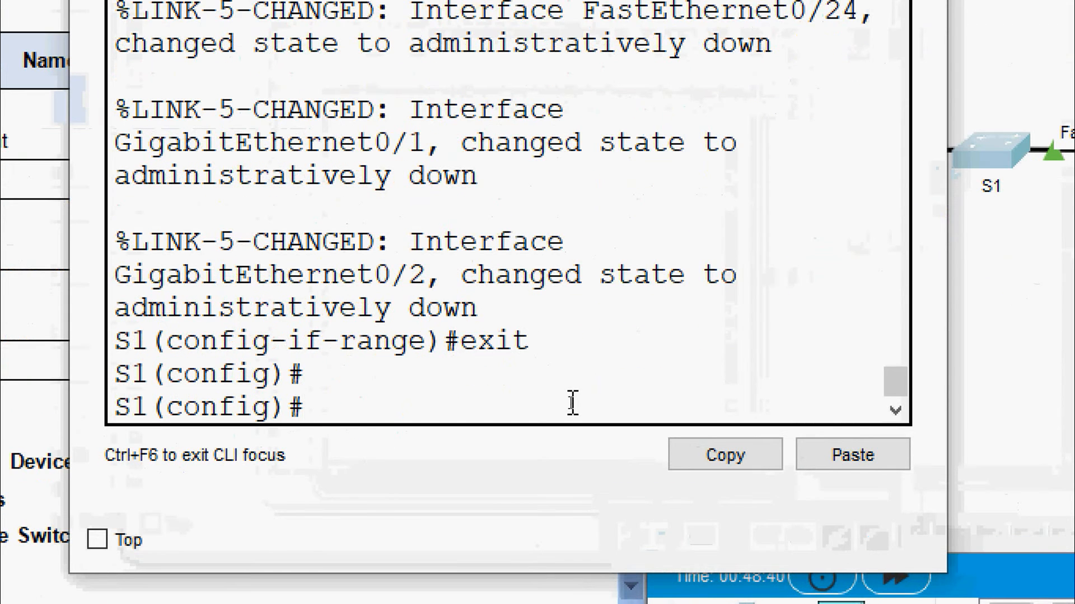
type("inter")
key("Tab")
type("f")
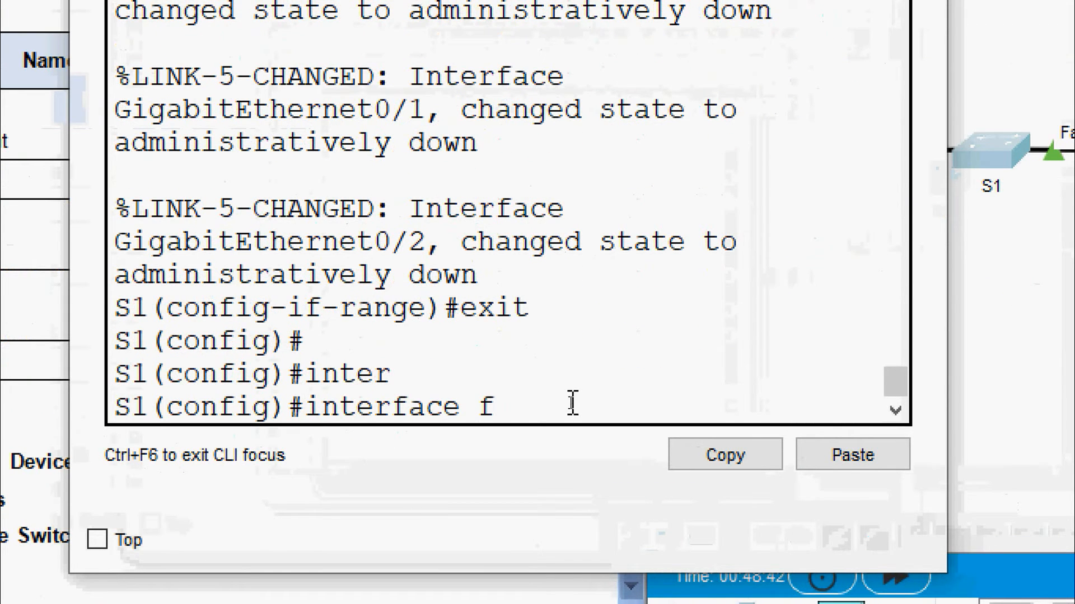
type("astethernet 0")
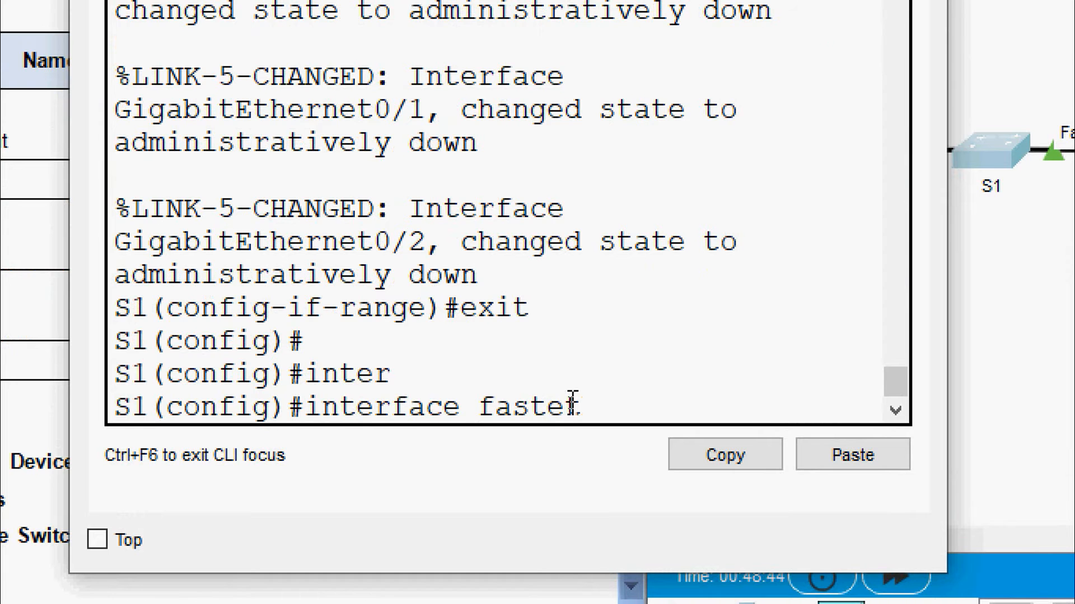
type("/6")
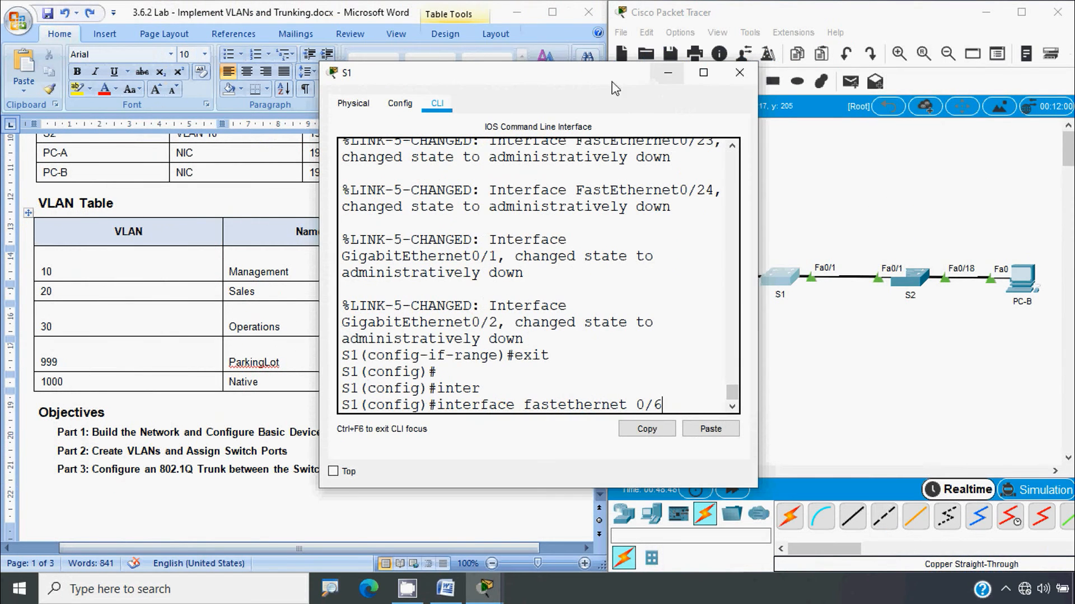
left_click_drag(611, 83, 819, 68)
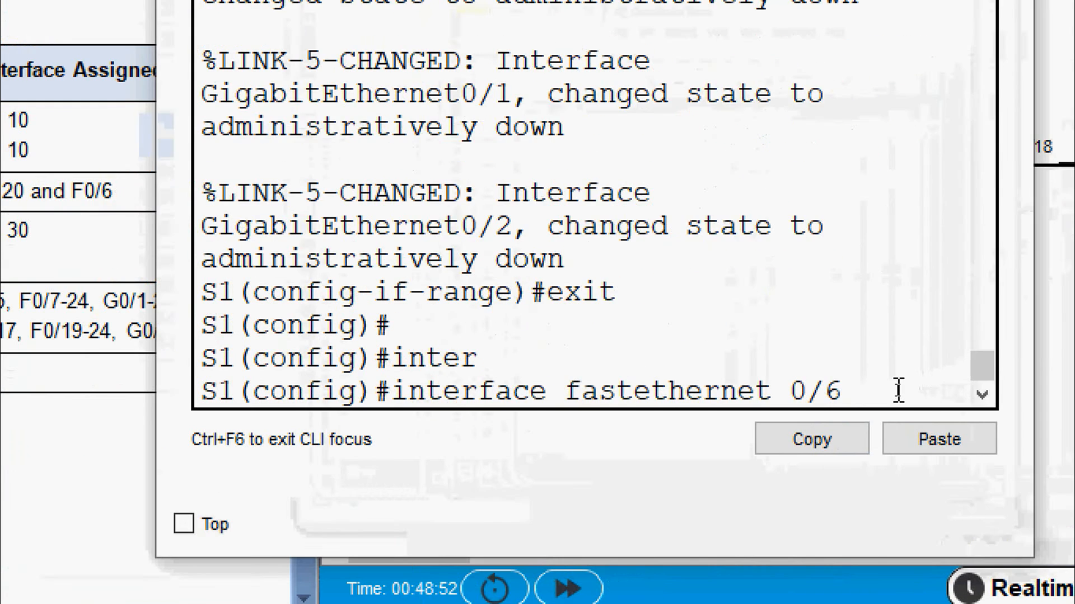
key("Return")
Make Fa0/6 an access port in VLAN 20 and close S1's window
type("s")
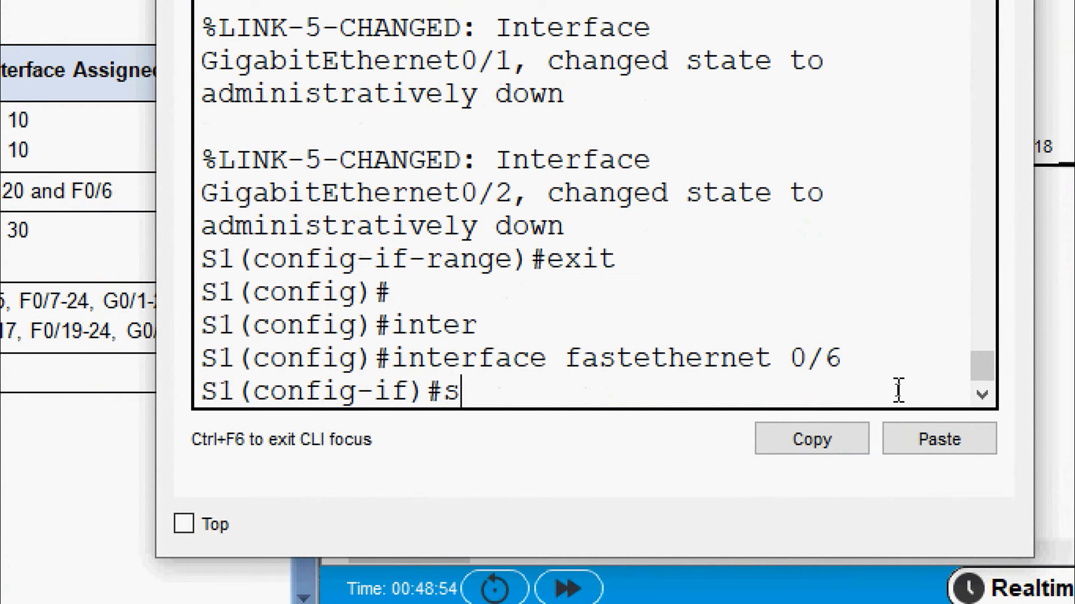
type("witchport mode")
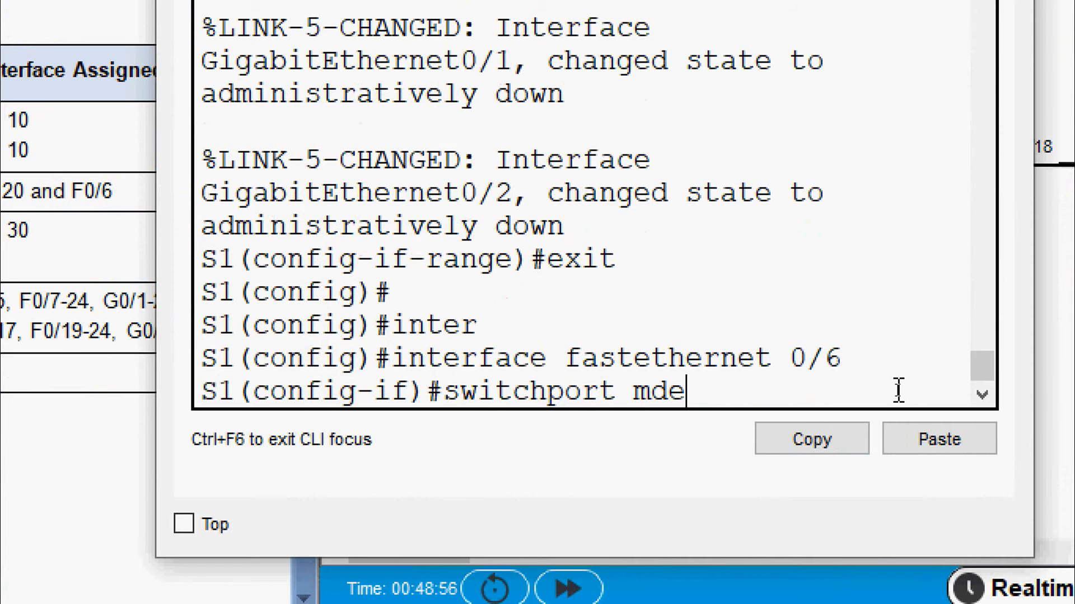
key("BackSpace")
key("BackSpace")
type("ode access")
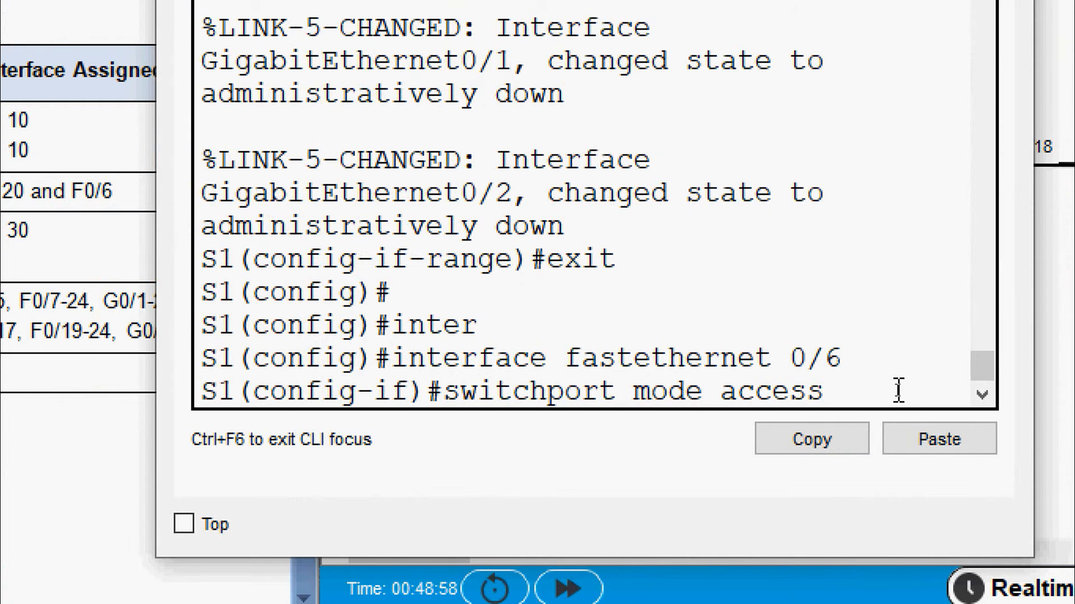
key("Return")
type("swit")
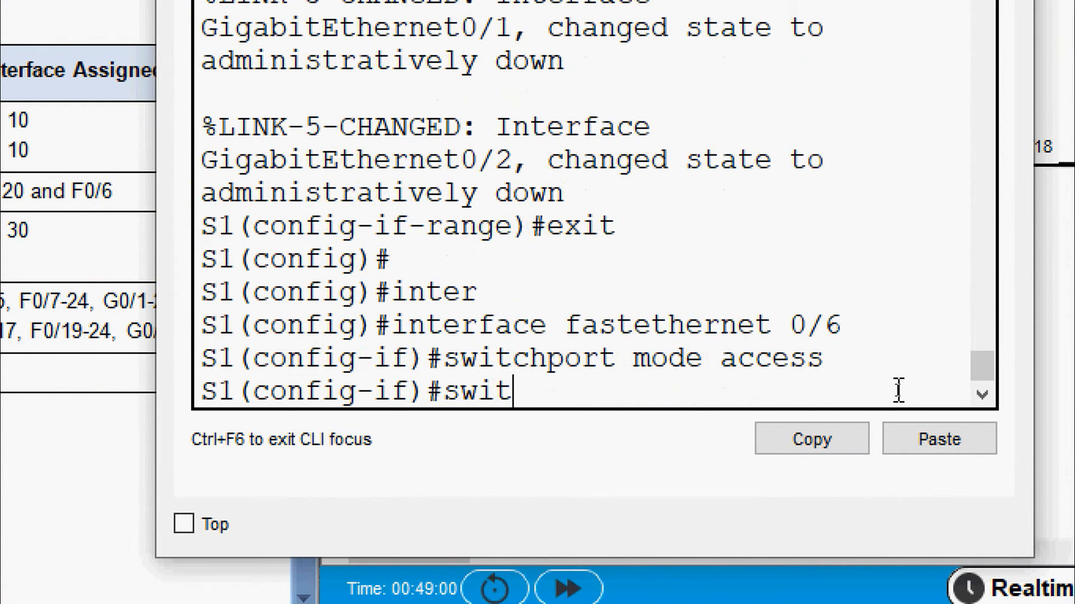
type("chport access ")
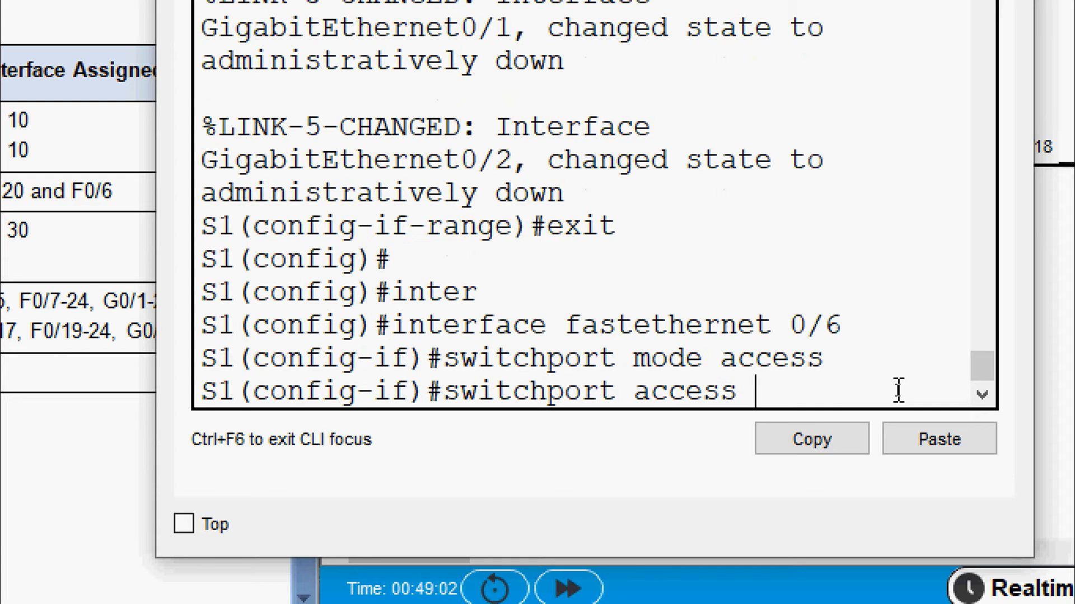
type("vlan 20")
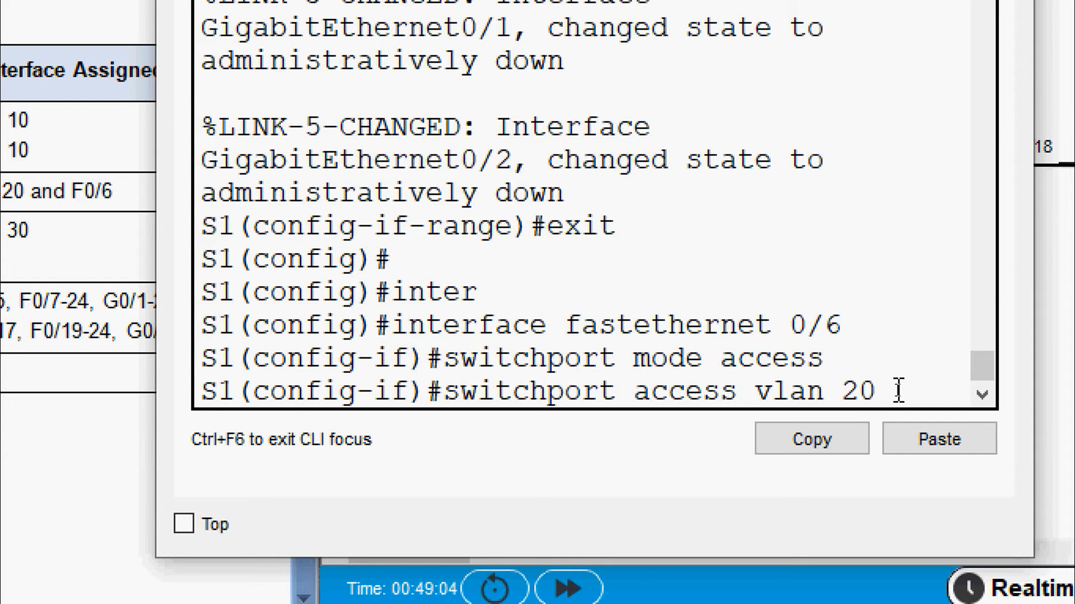
key("Return")
key("Return")
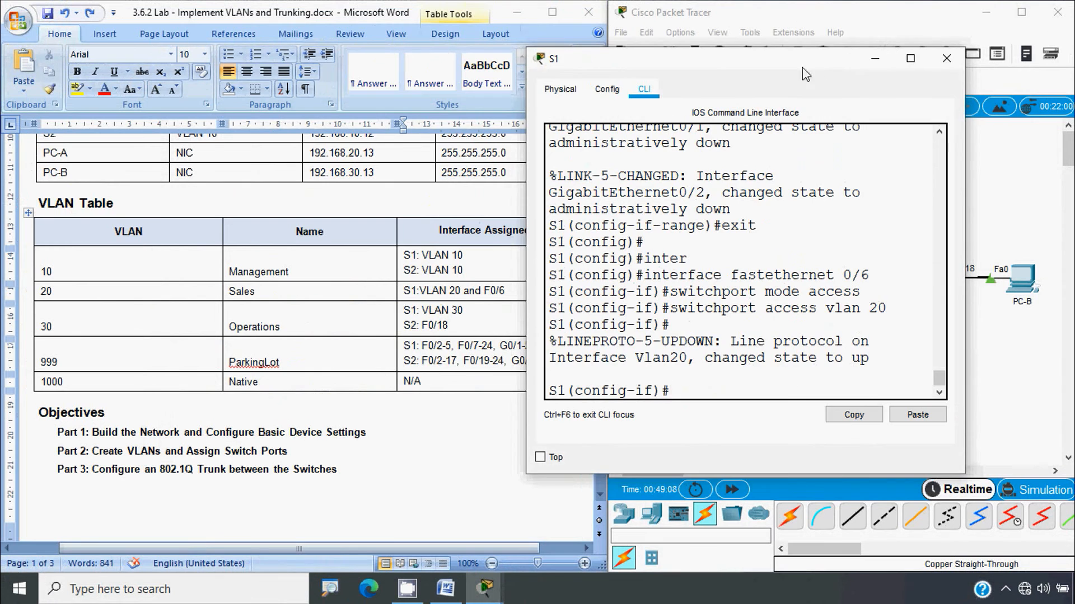
left_click_drag(801, 67, 531, 88)
left_click(659, 75)
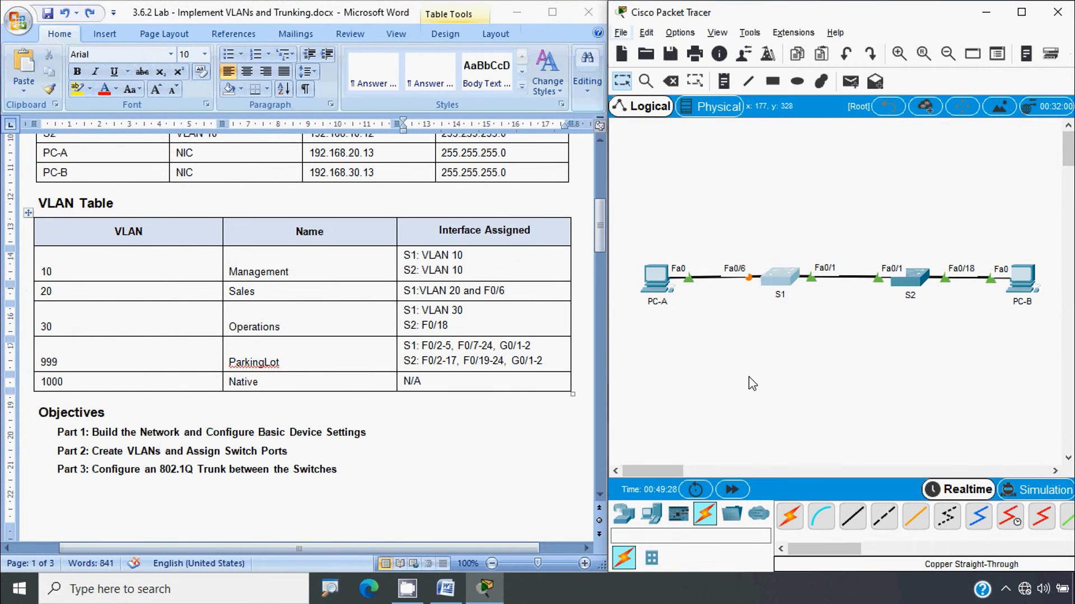
On S2, configure Fa0/18 as an access port in VLAN 30 and close the console
left_click(912, 289)
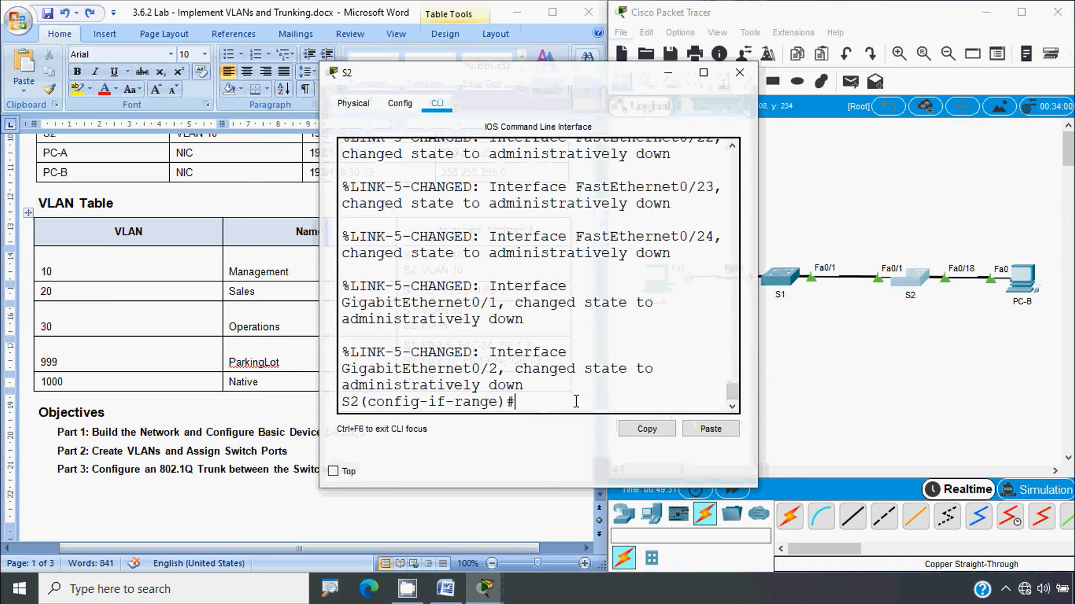
type("exit")
key("Return")
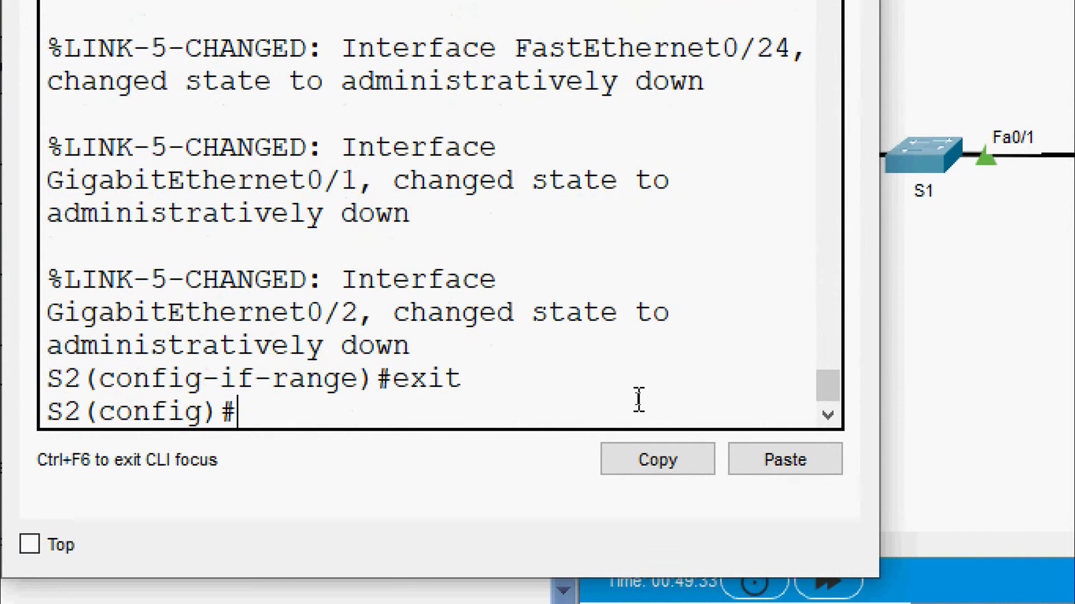
key("Return")
type("interface")
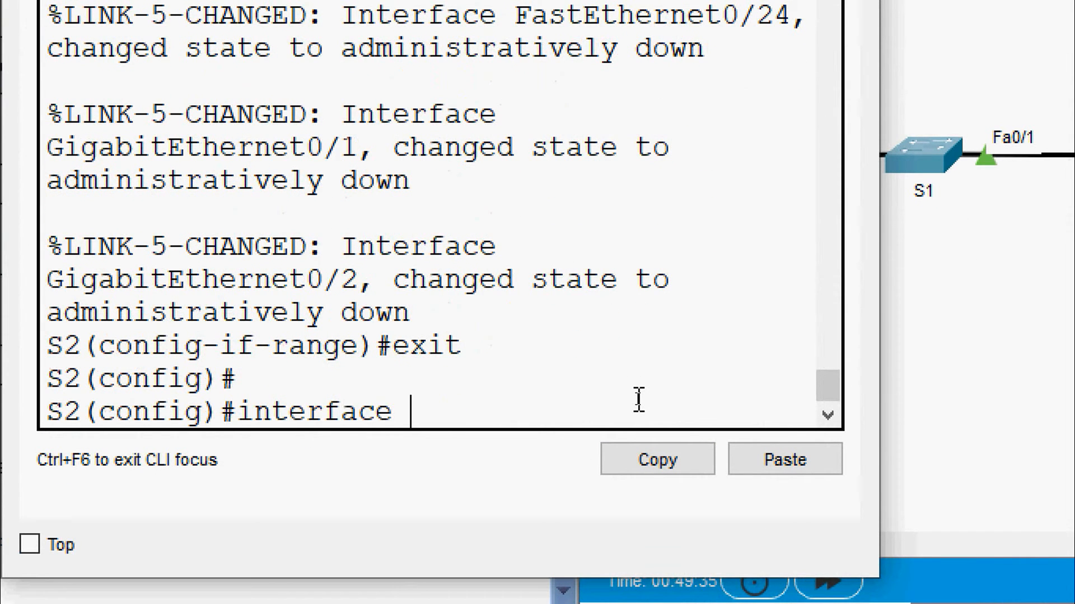
type(" fa 0/18")
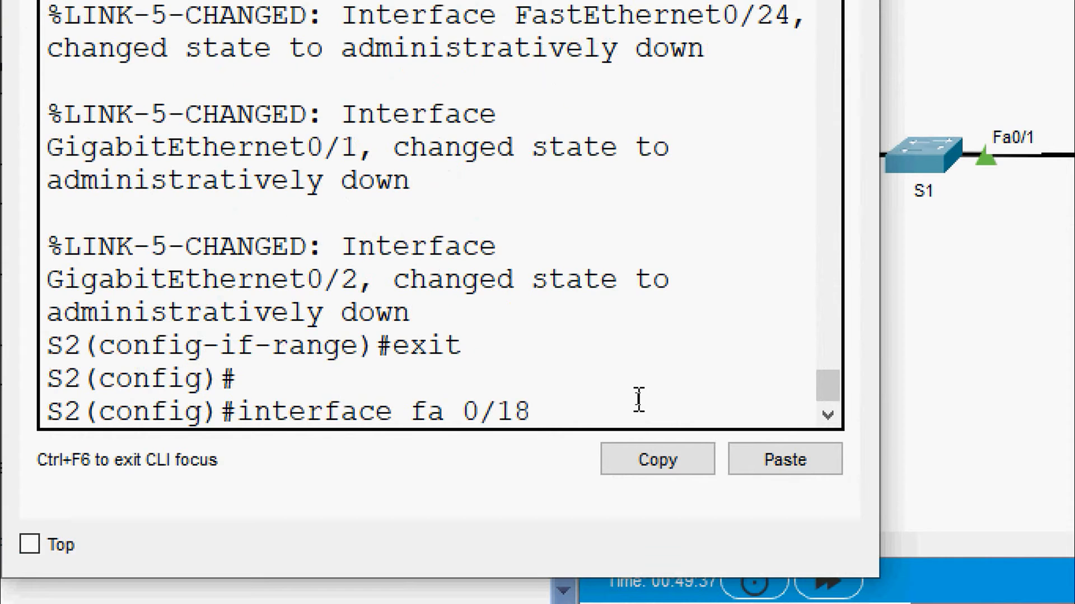
key("Return")
type("swit")
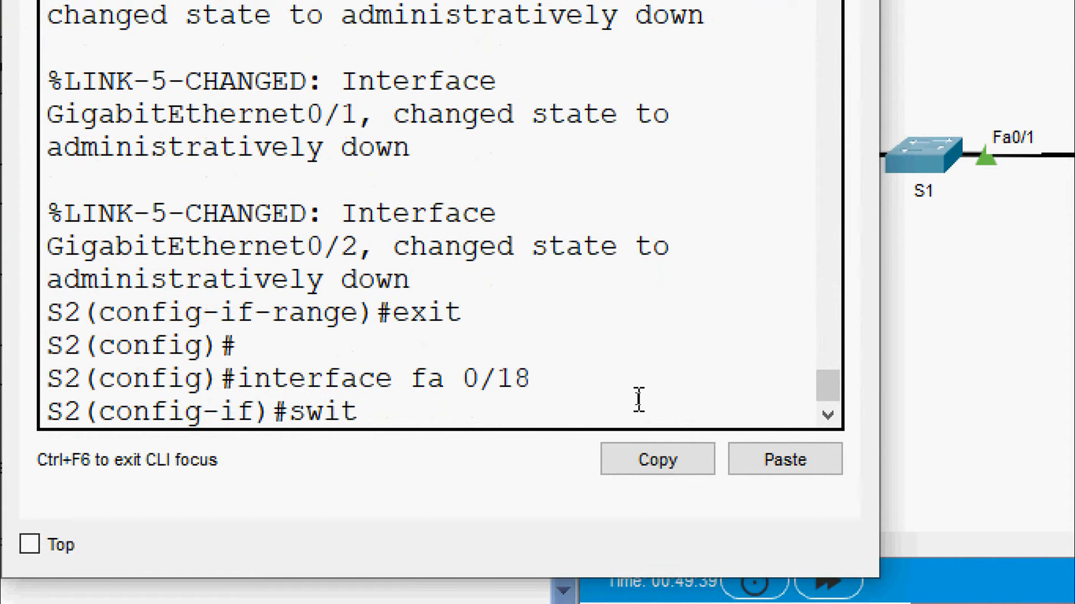
type("chport mode")
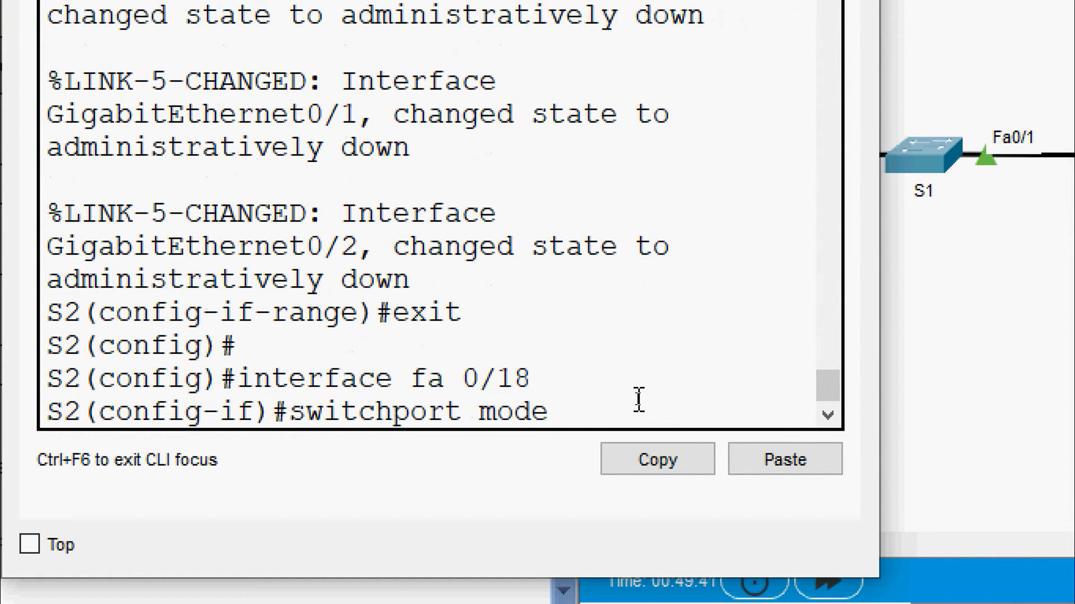
type(" access")
key("Return")
type("sw")
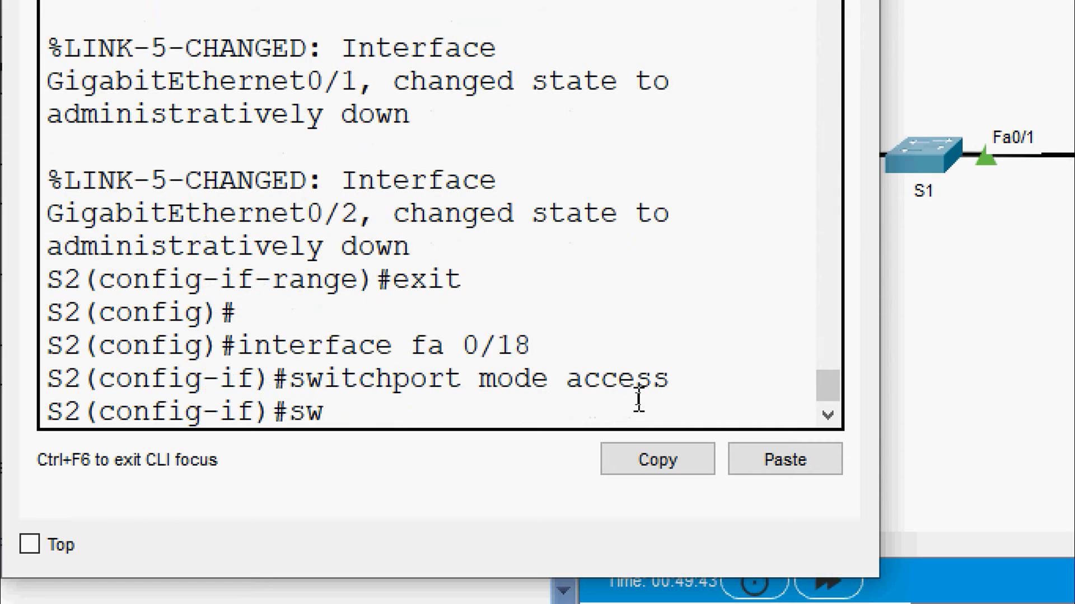
type("itchport a")
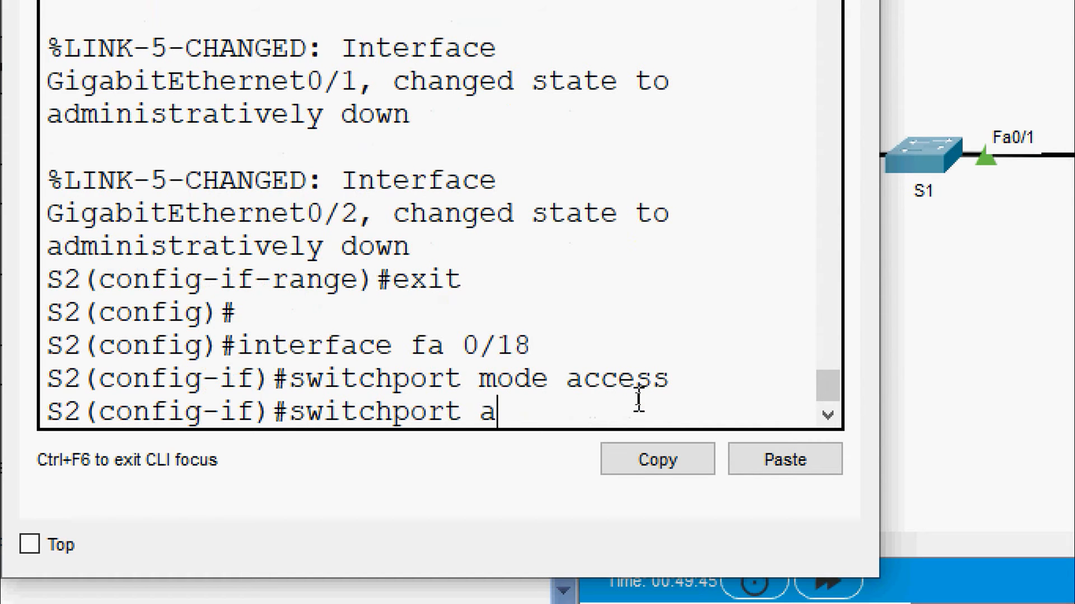
type("ccess vlan 30")
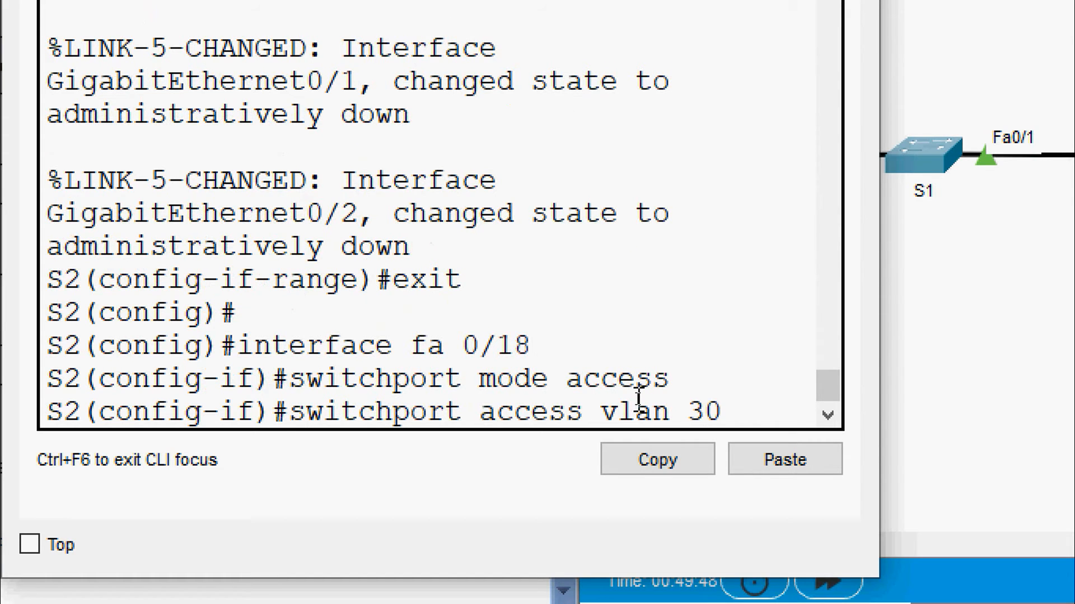
key("Return")
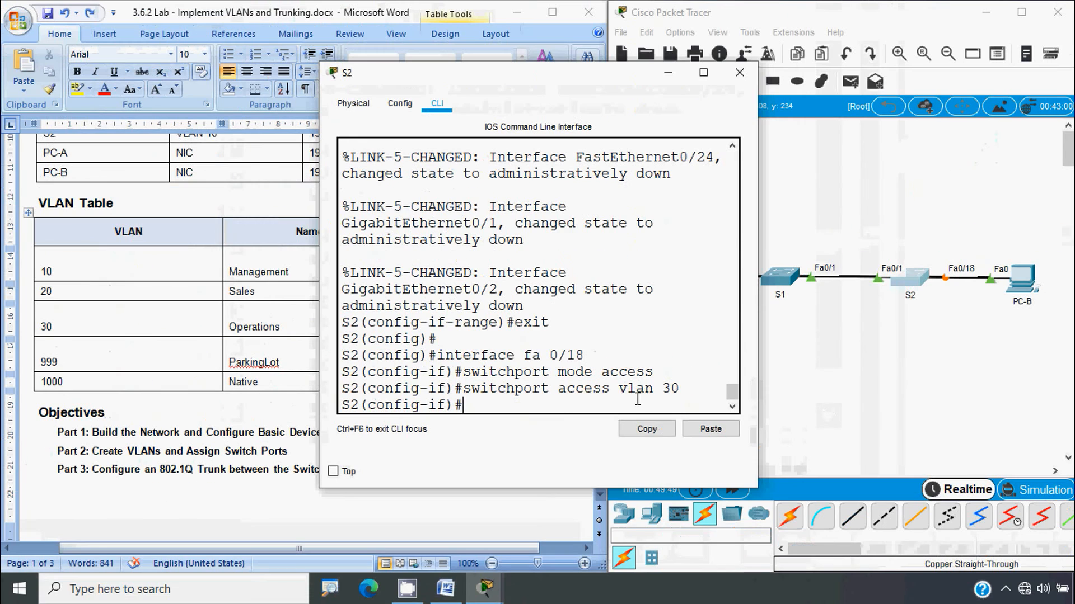
left_click(739, 72)
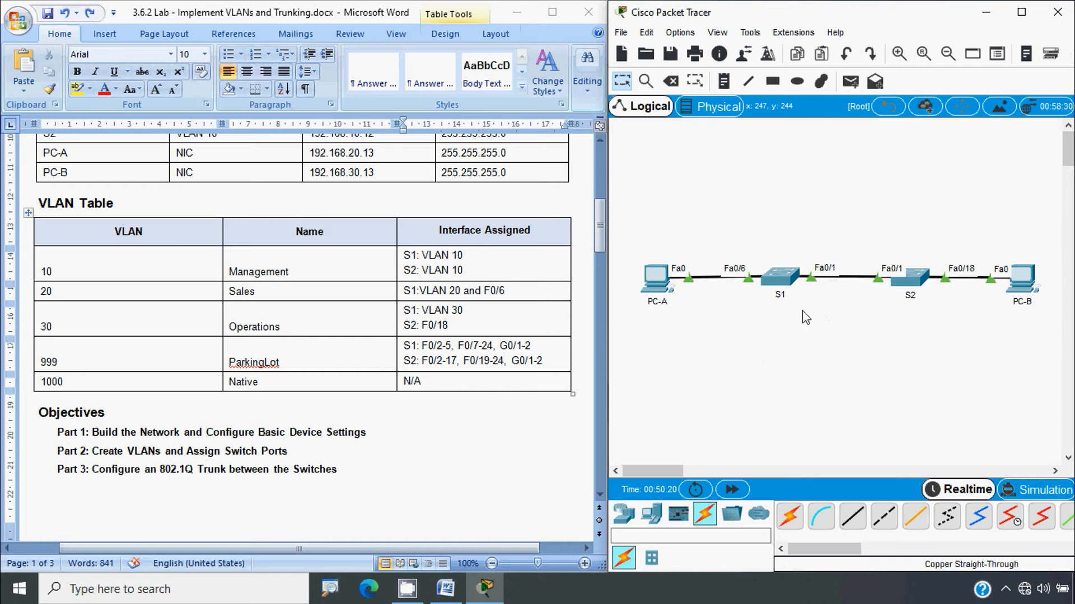
left_click(780, 276)
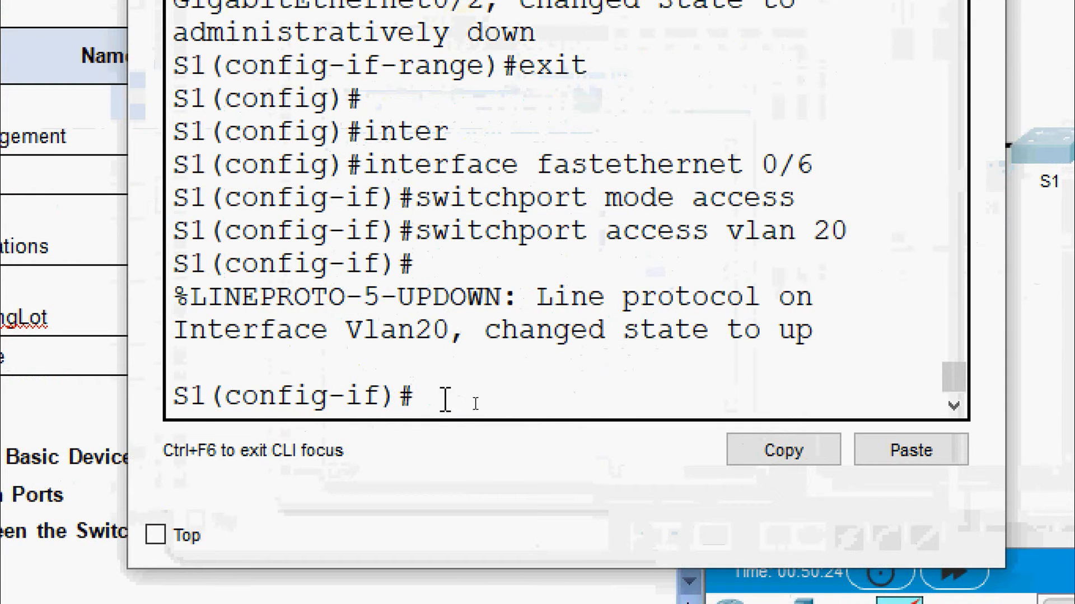
key("ctrl+z")
key("Return")
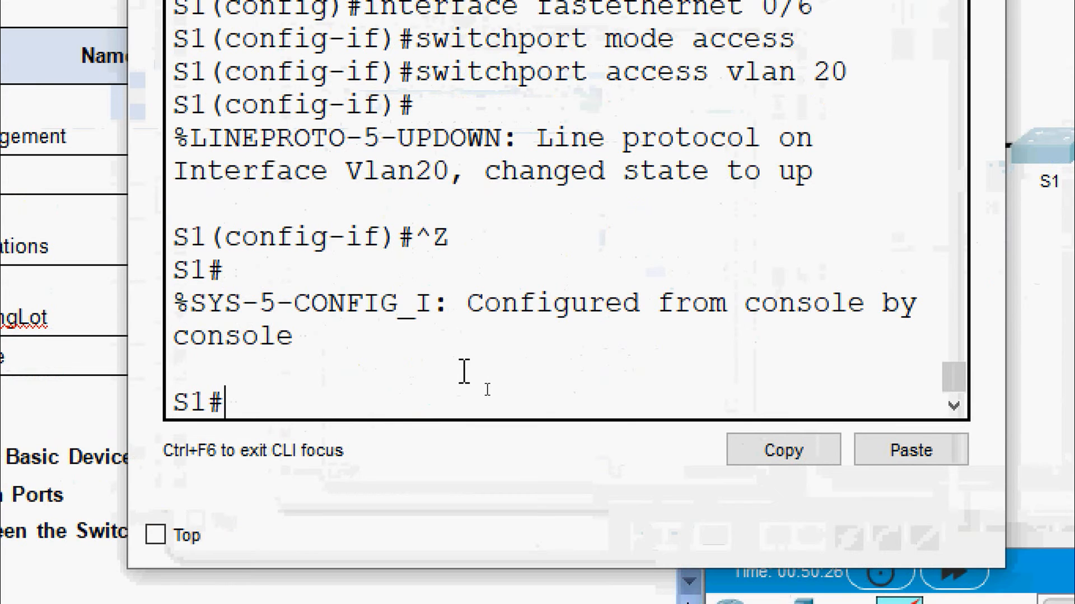
type("show vla")
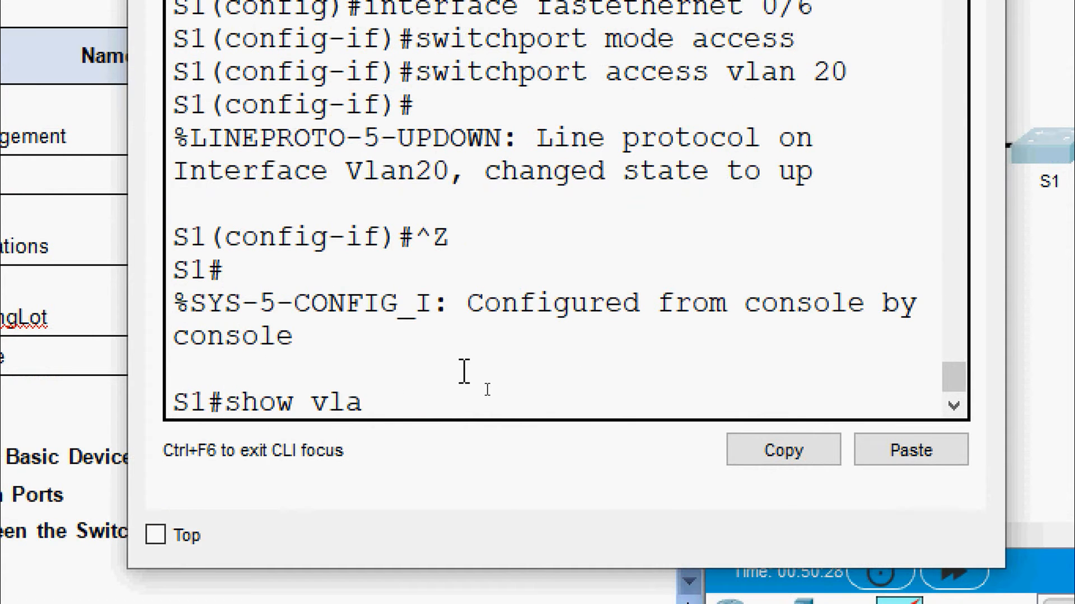
type("n brief")
key("Return")
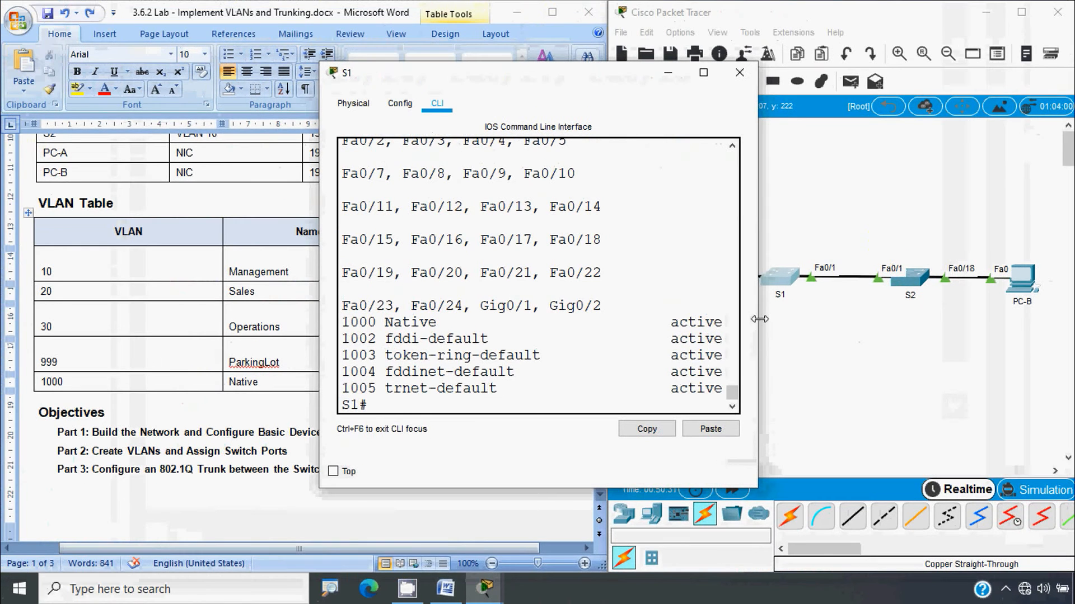
left_click_drag(759, 304, 989, 302)
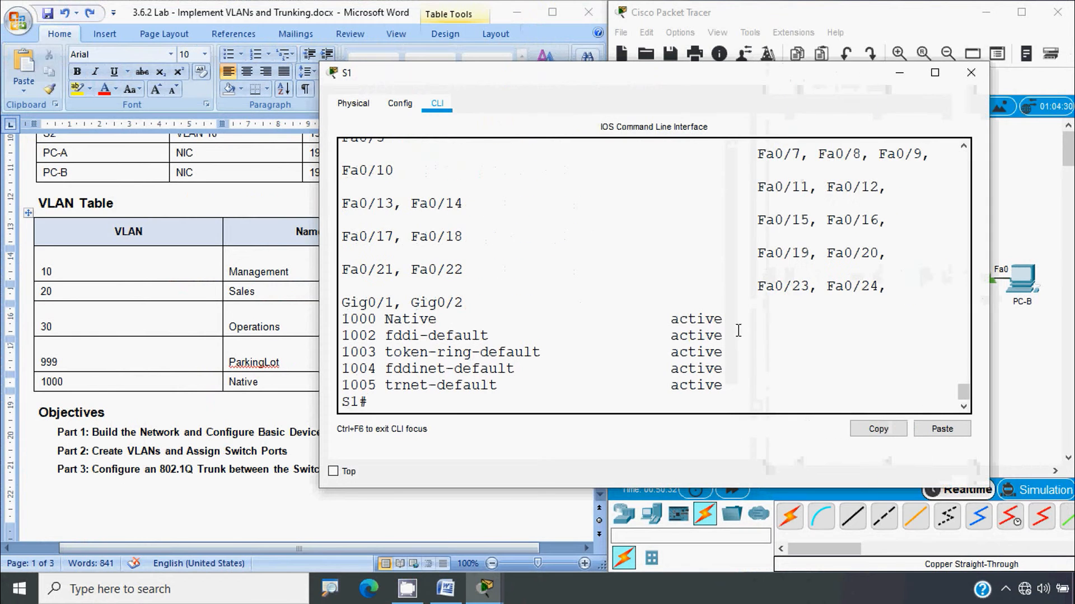
left_click_drag(320, 334, 128, 334)
scroll(385, 331, "up", 1)
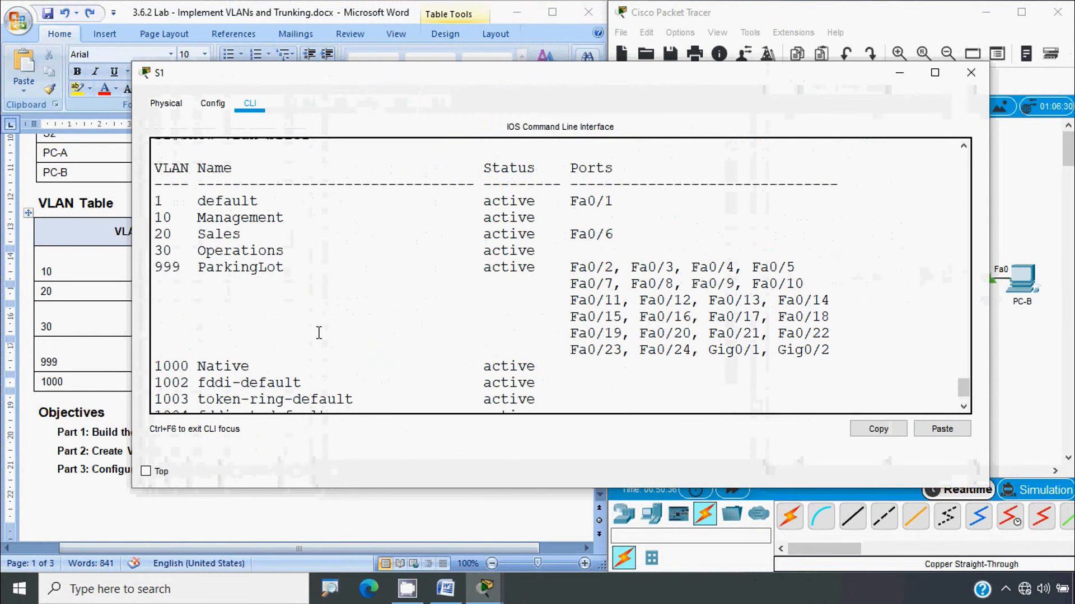
left_click_drag(619, 201, 152, 204)
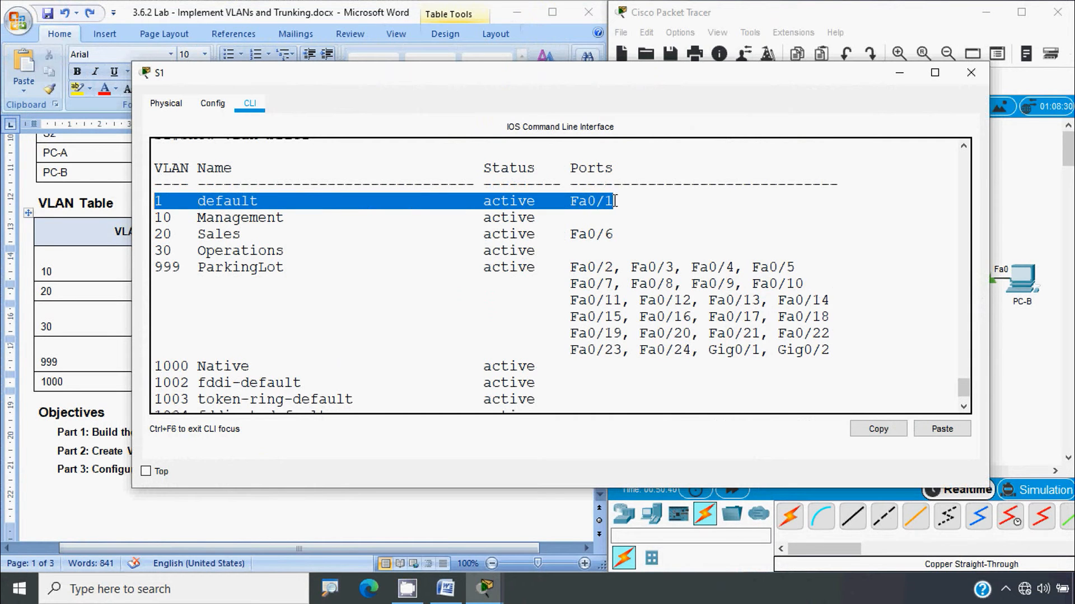
left_click_drag(615, 200, 163, 202)
left_click_drag(611, 234, 157, 234)
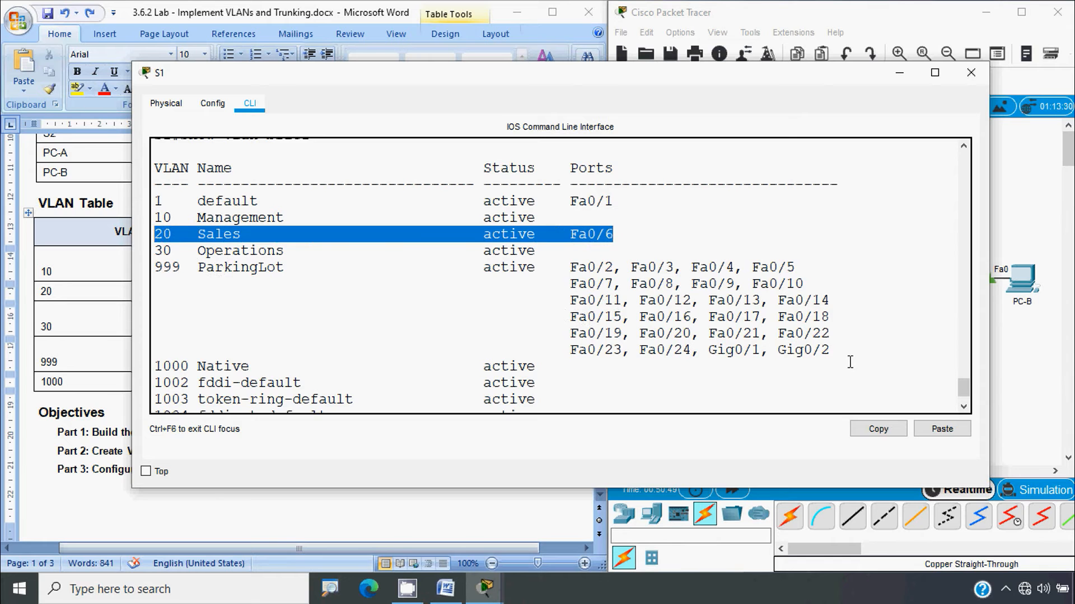
left_click_drag(832, 352, 152, 273)
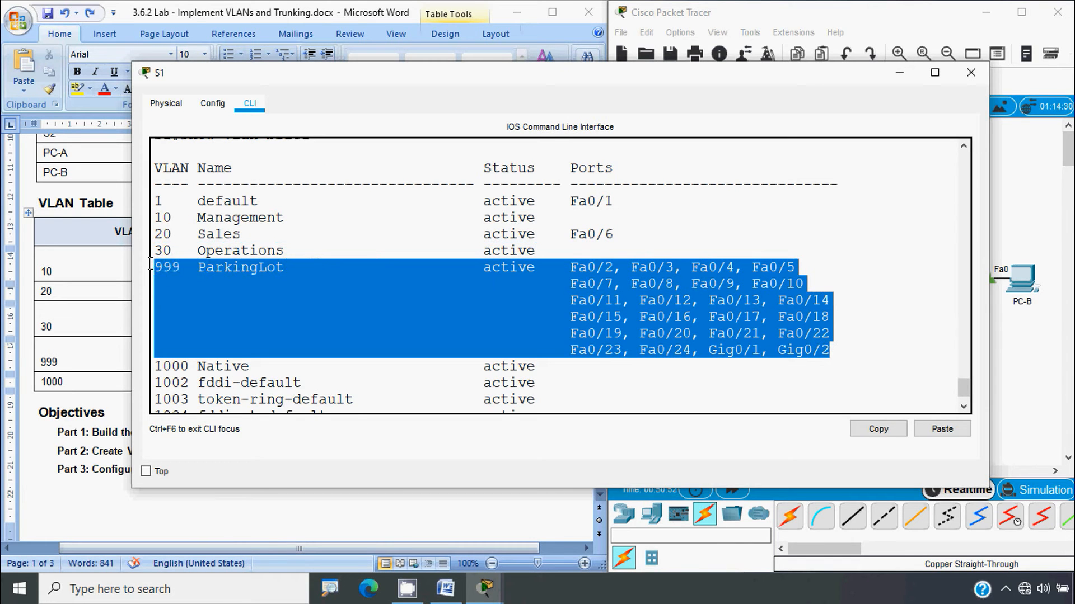
left_click(265, 274)
left_click(971, 72)
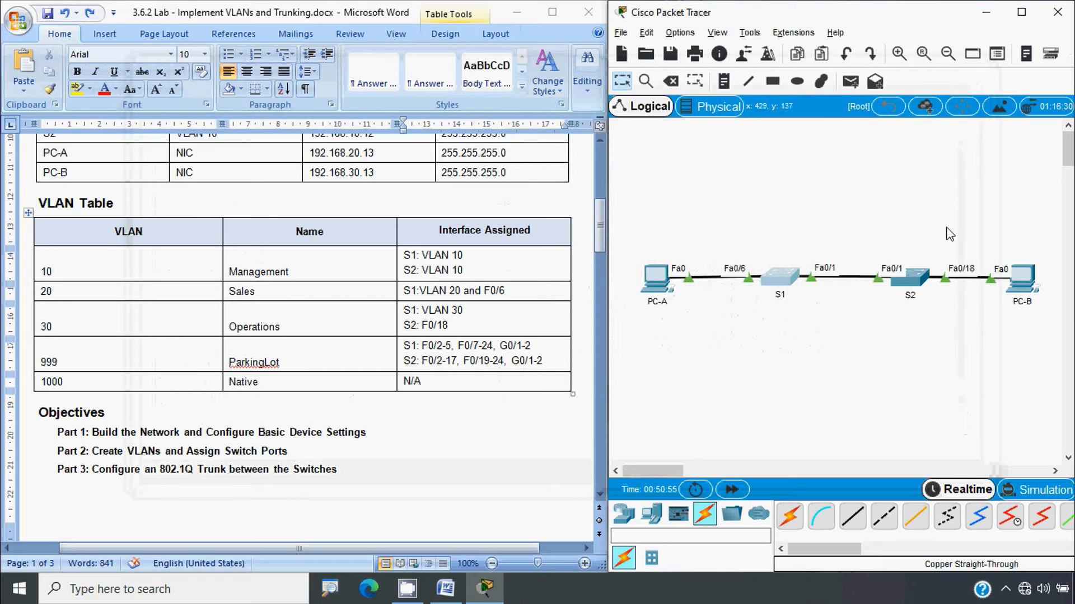
left_click(907, 278)
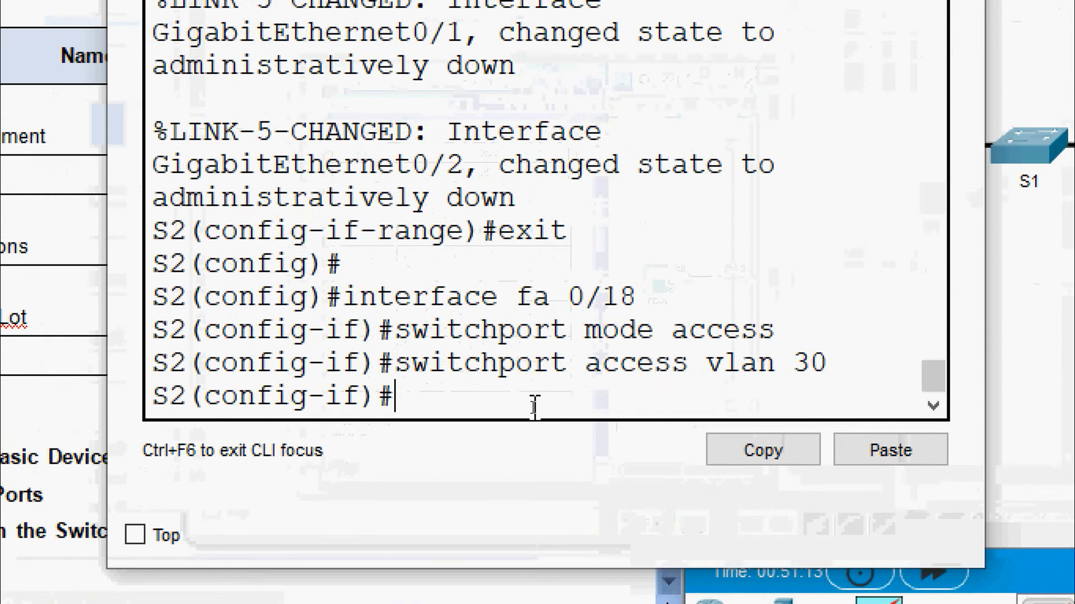
key("ctrl+z")
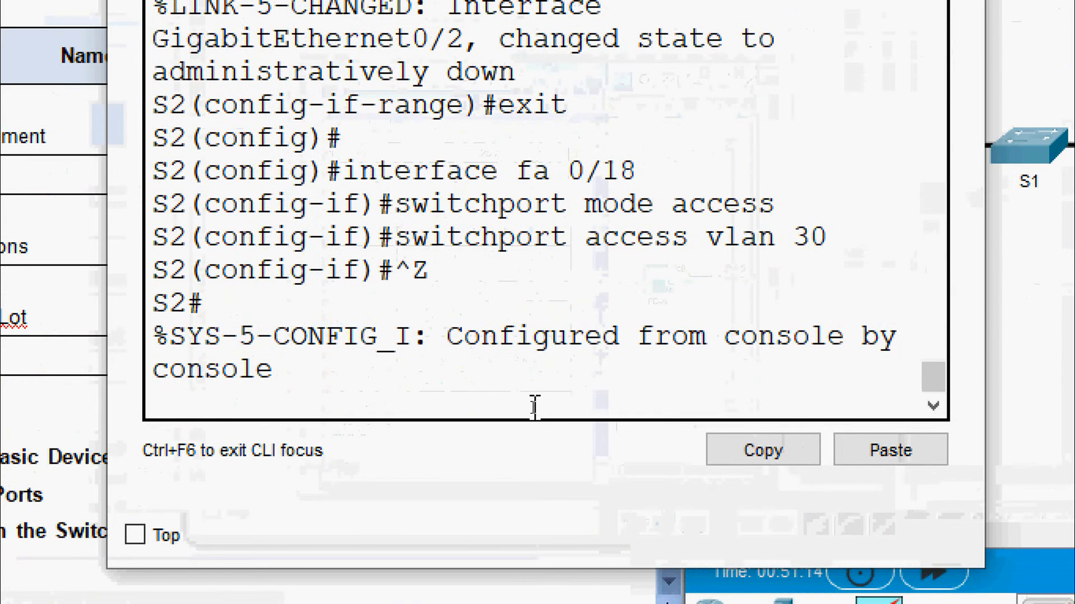
key("Return")
type("show vl")
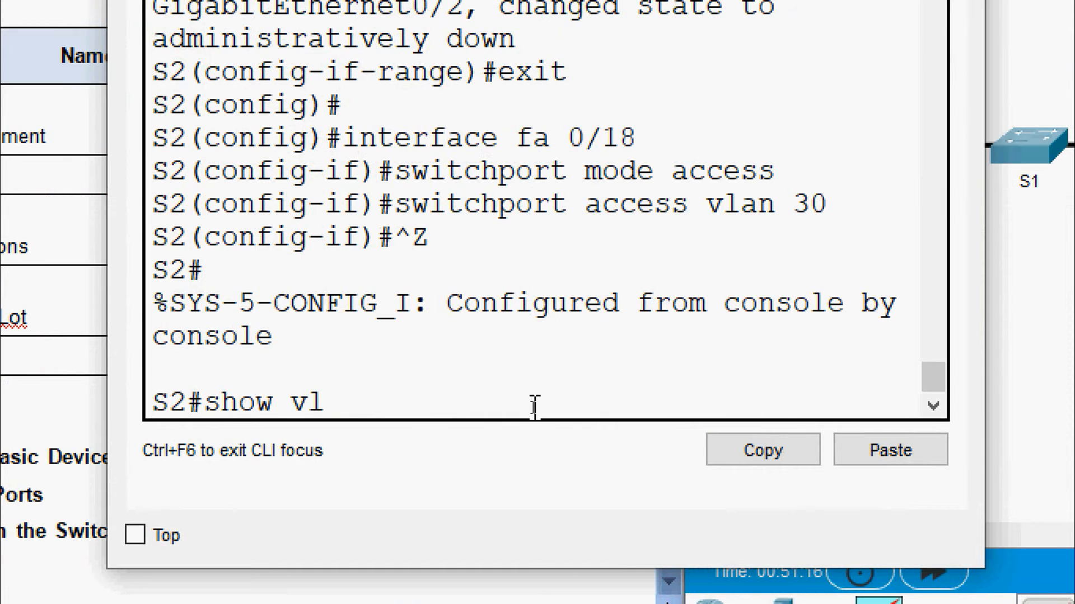
type("an brief")
key("Return")
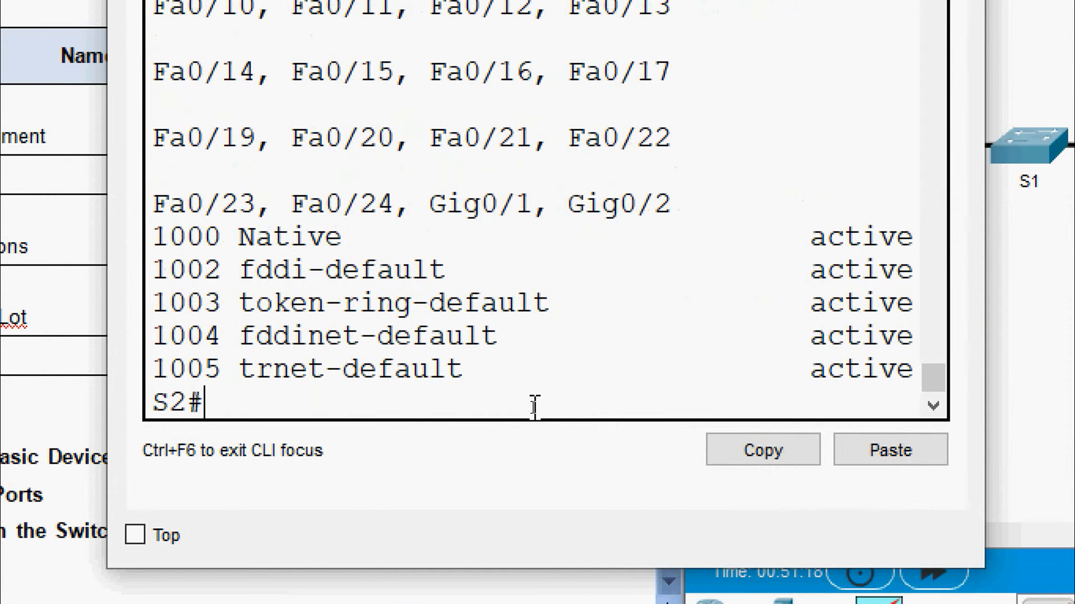
left_click_drag(757, 320, 1056, 341)
left_click_drag(320, 343, 234, 343)
left_click_drag(723, 156, 257, 152)
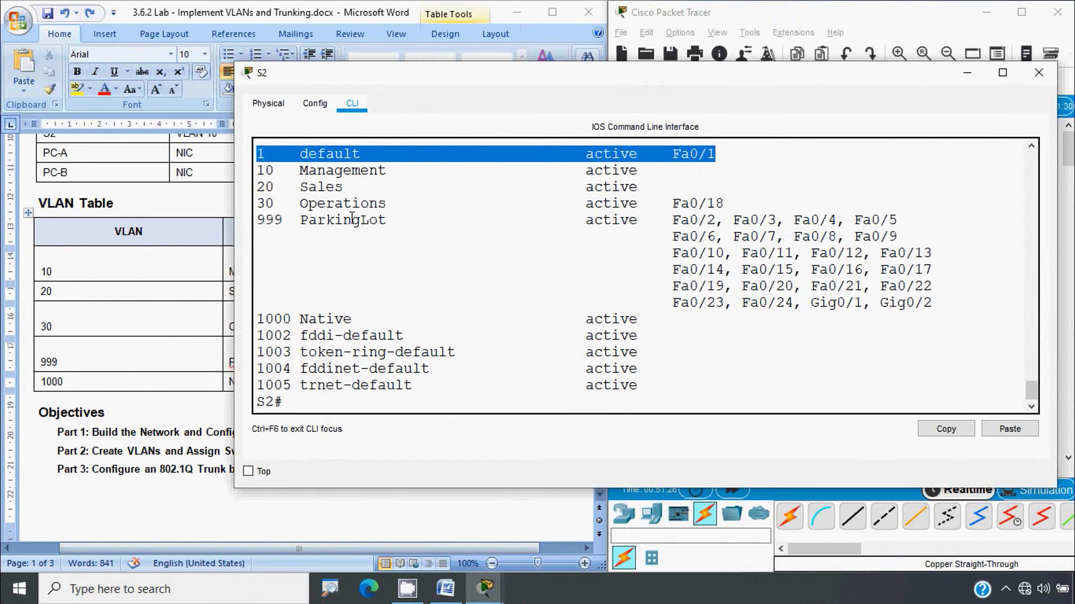
scroll(352, 218, "up", 1)
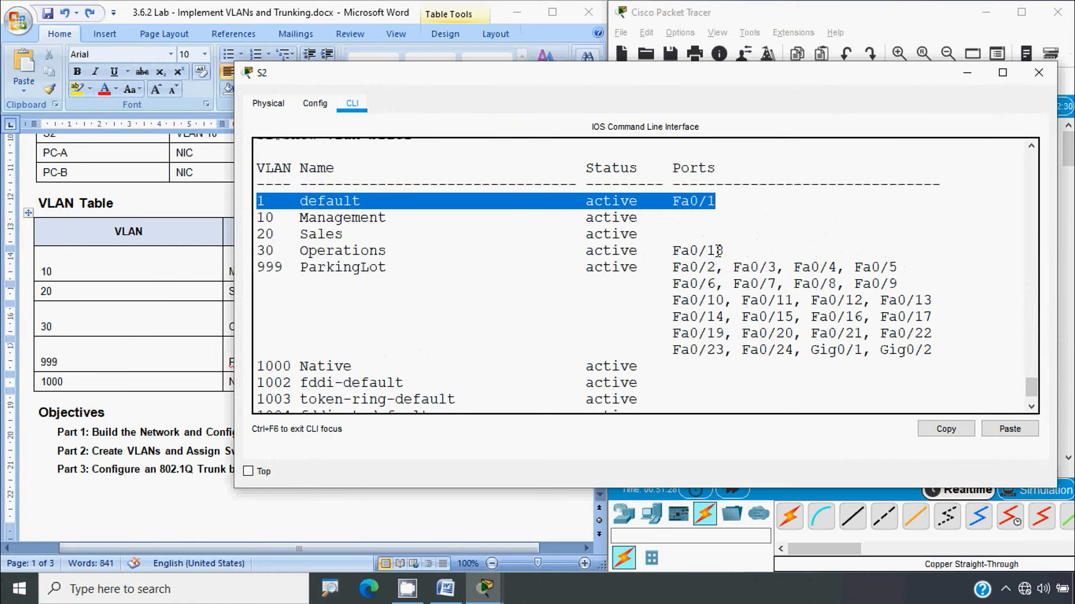
left_click_drag(720, 250, 259, 247)
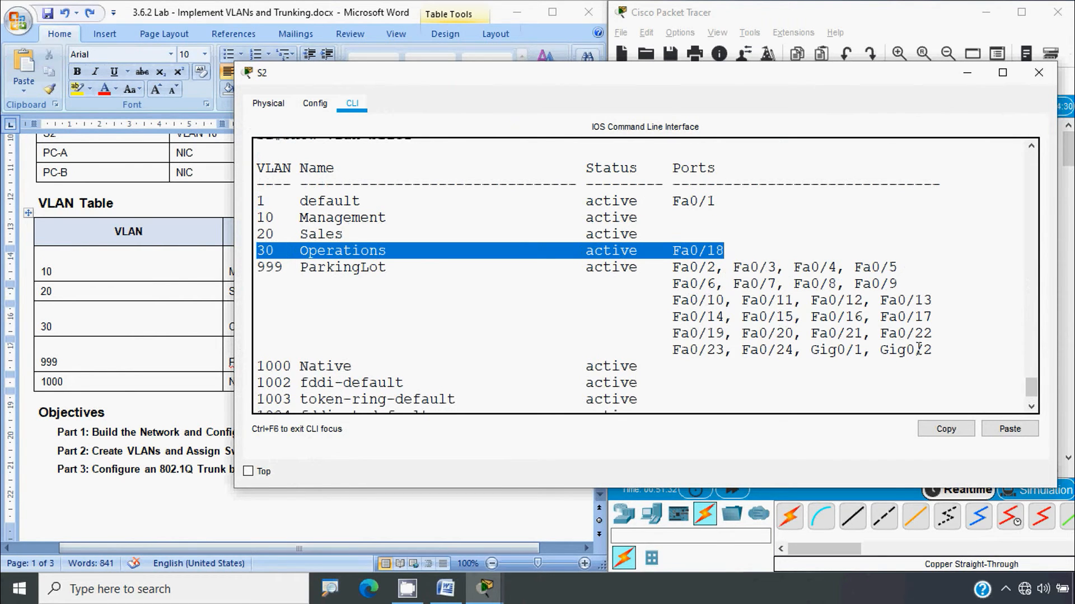
left_click_drag(919, 349, 305, 267)
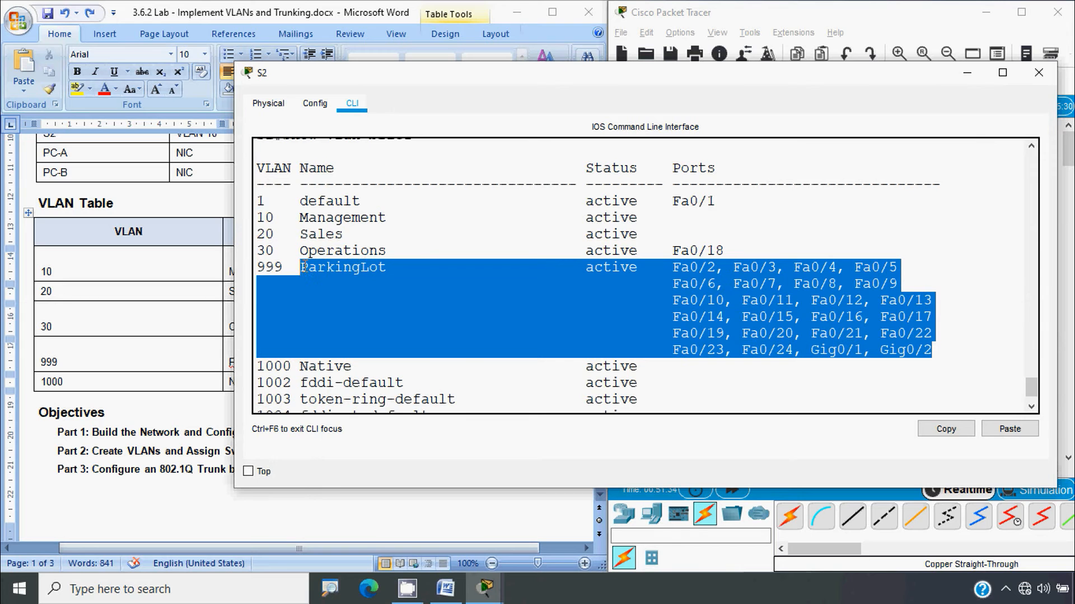
left_click(360, 278)
left_click(1038, 72)
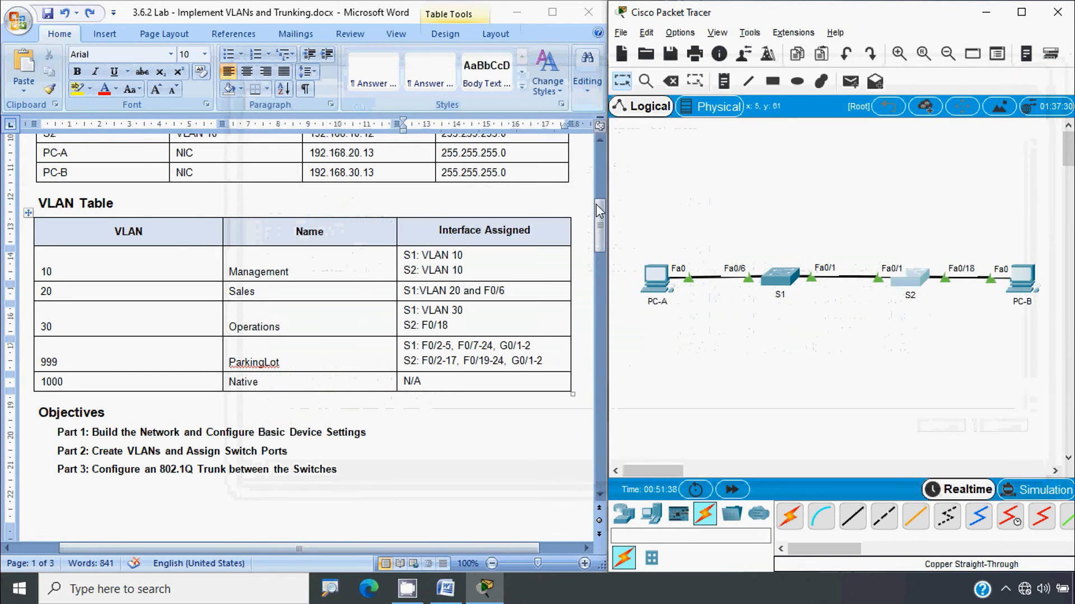
Scroll the handout down to Part 3's 802.1Q trunk instructions at step d
left_click_drag(599, 211, 602, 440)
left_click(200, 357)
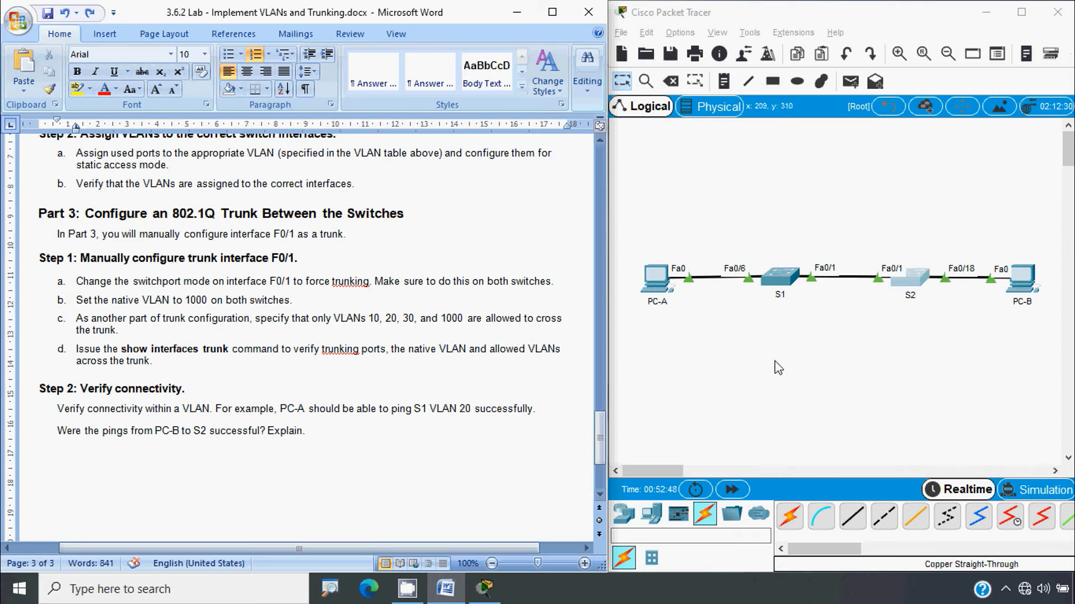
On S1, enter conf t and set interface Fa0/1 to switchport mode trunk
left_click(783, 280)
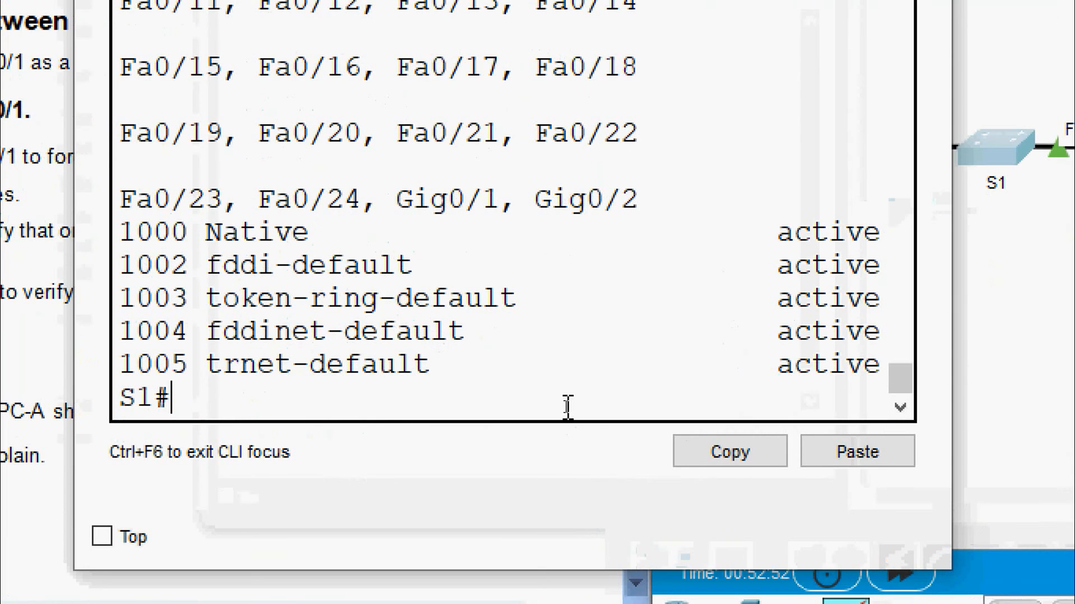
type("conf t")
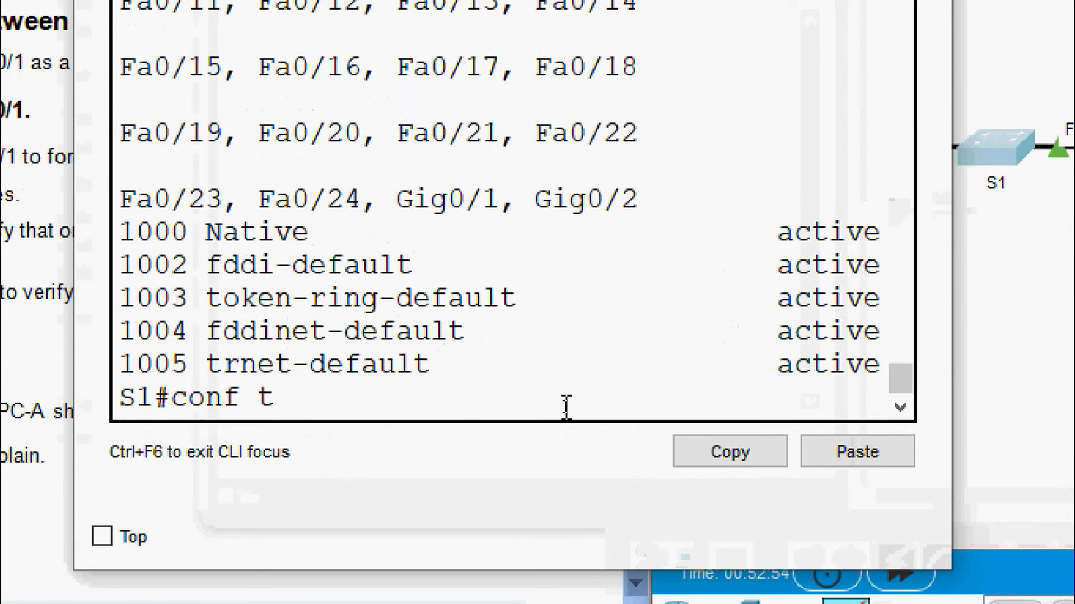
key("Return")
type("interface")
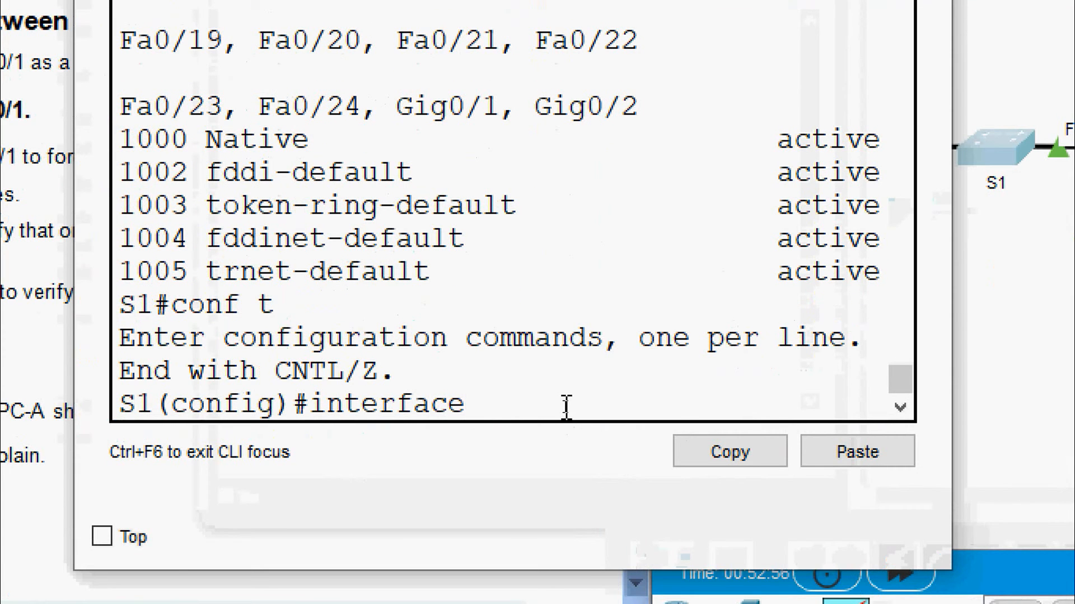
type(" fa 0/1")
key("Return")
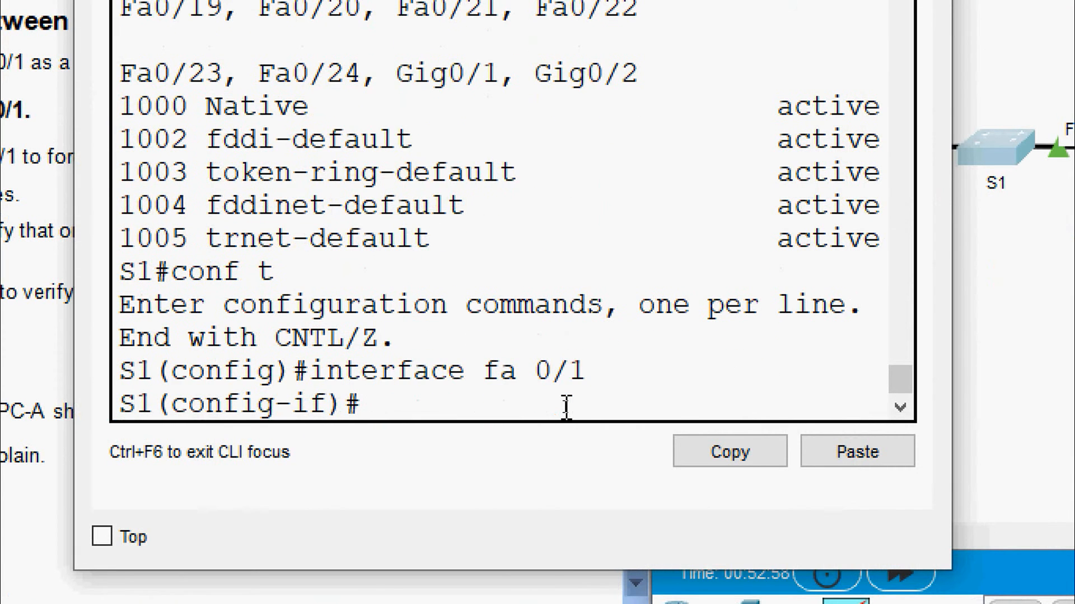
type("switchport ")
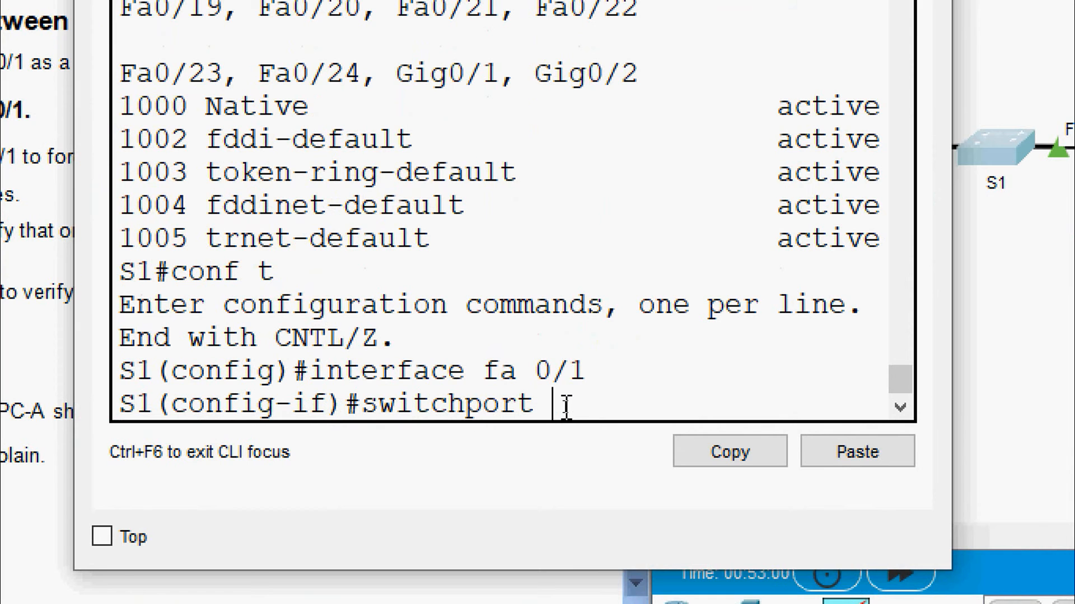
type("mode trunk")
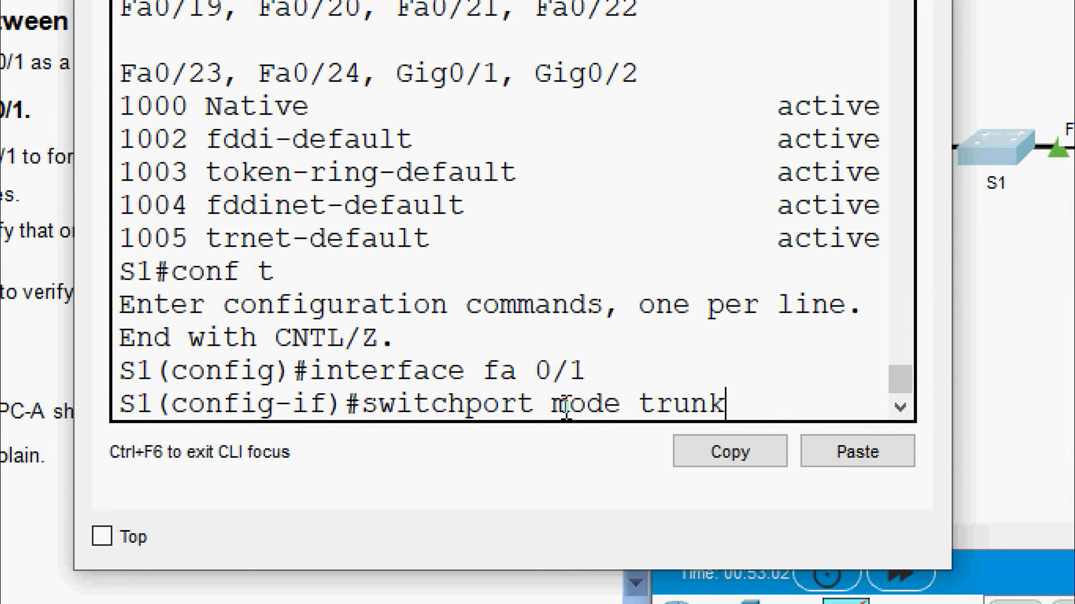
key("Return")
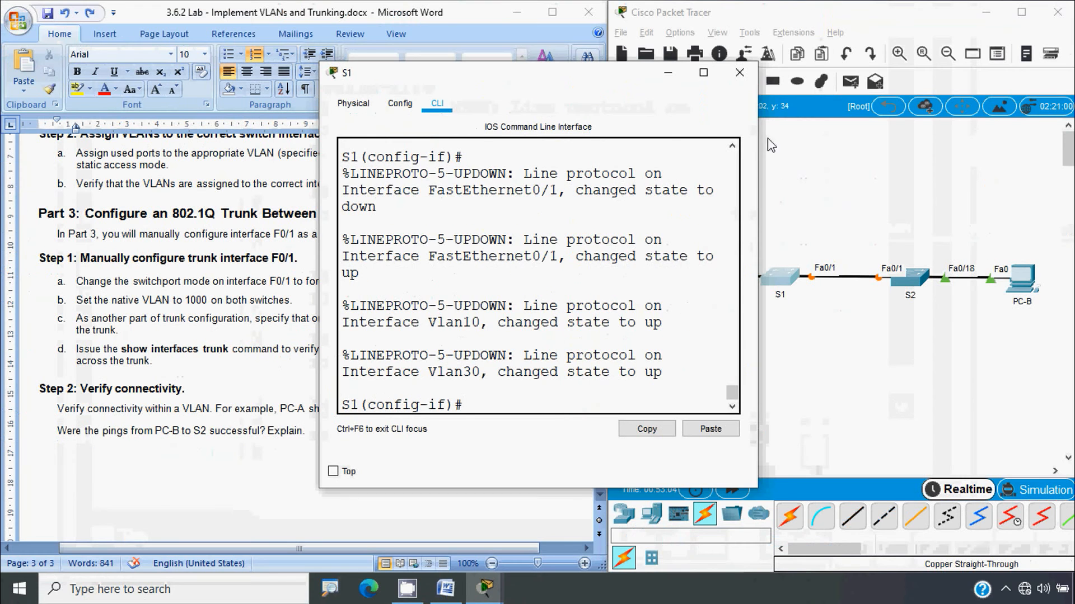
left_click(739, 76)
left_click(909, 278)
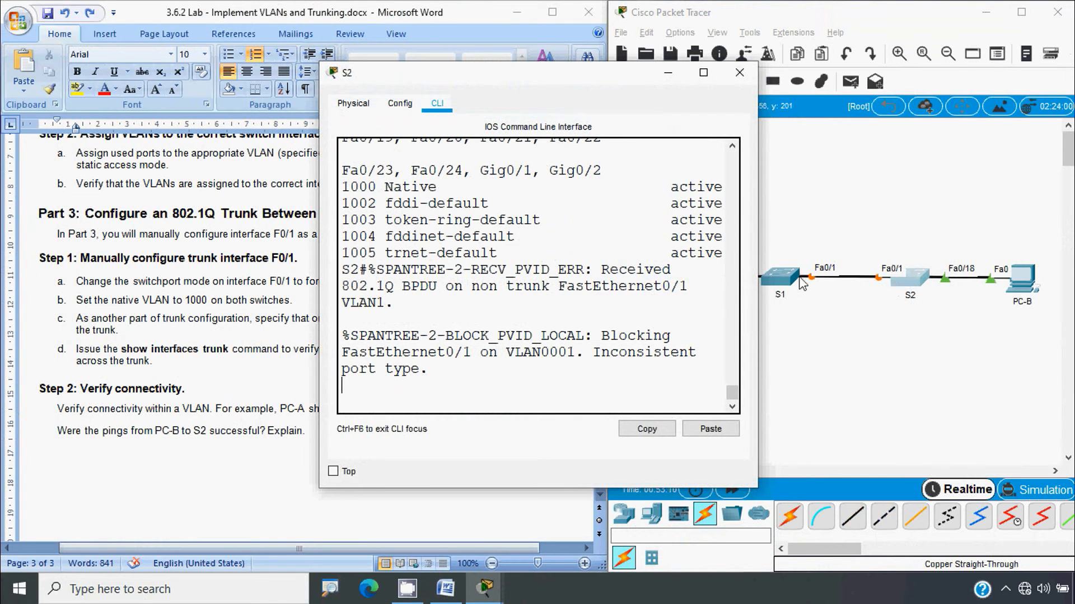
left_click_drag(757, 276, 945, 277)
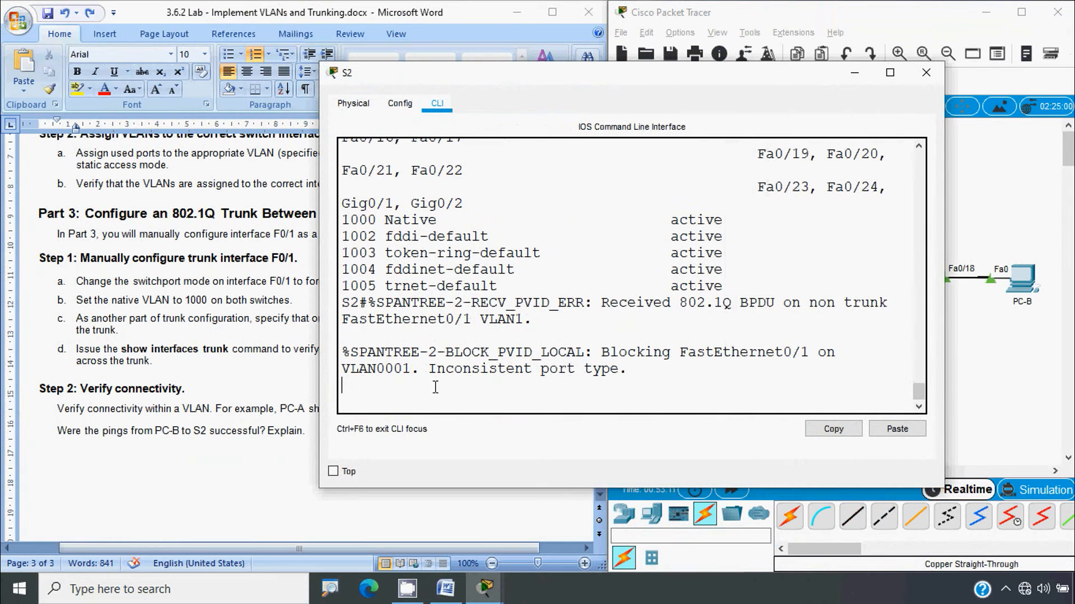
left_click(262, 311)
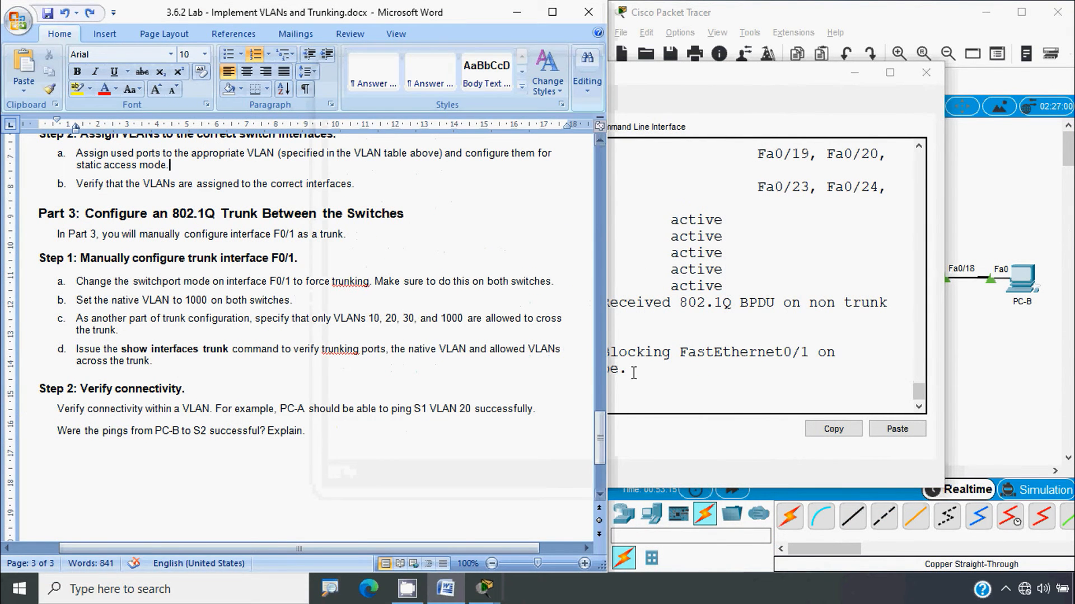
left_click(612, 351)
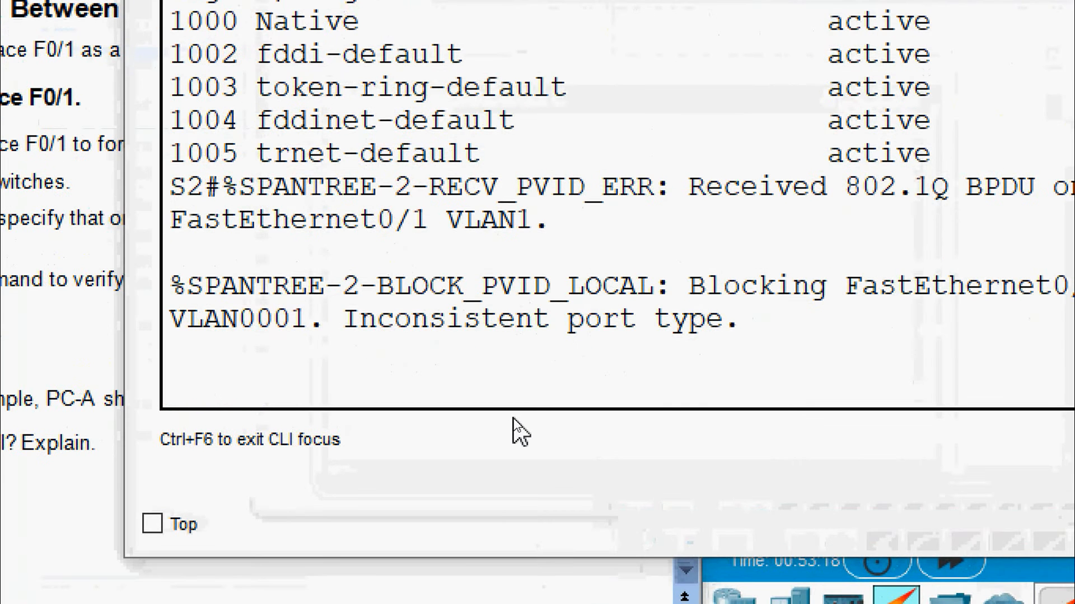
key("Return")
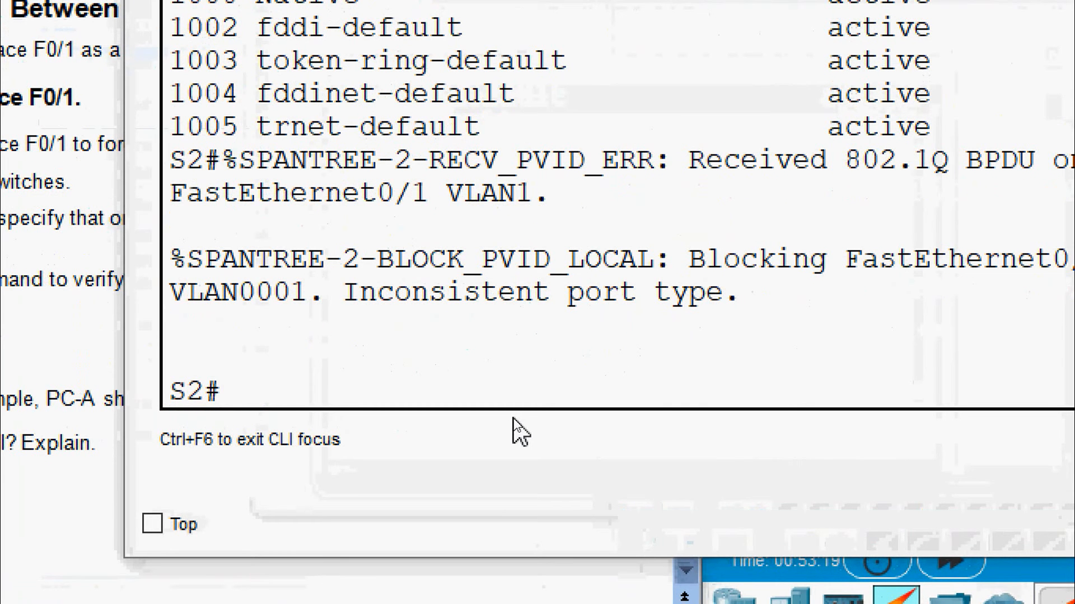
type("conf t")
key("Return")
key("Return")
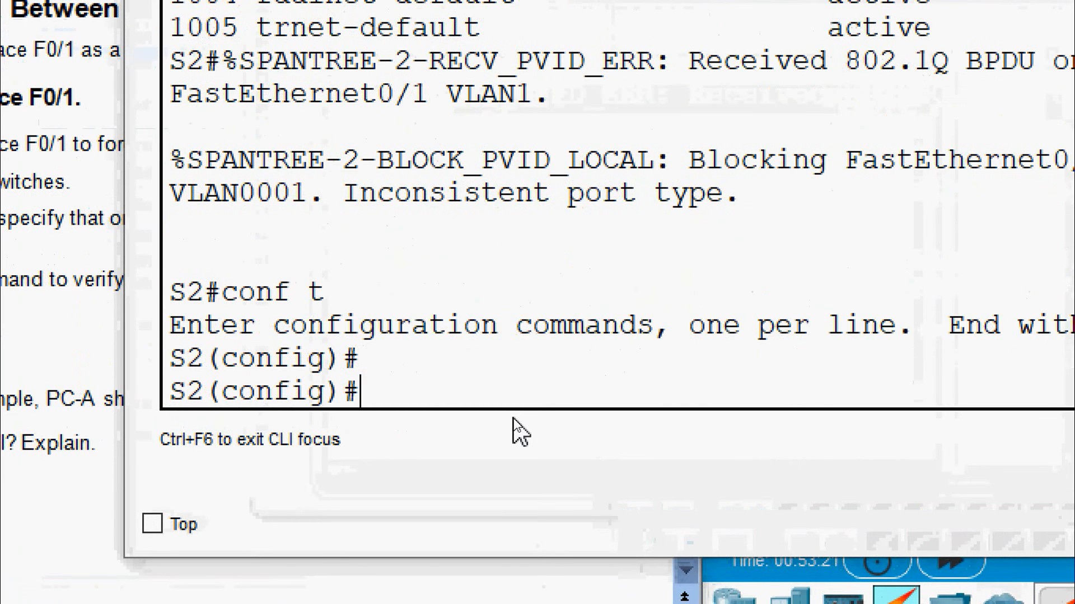
type("interface ")
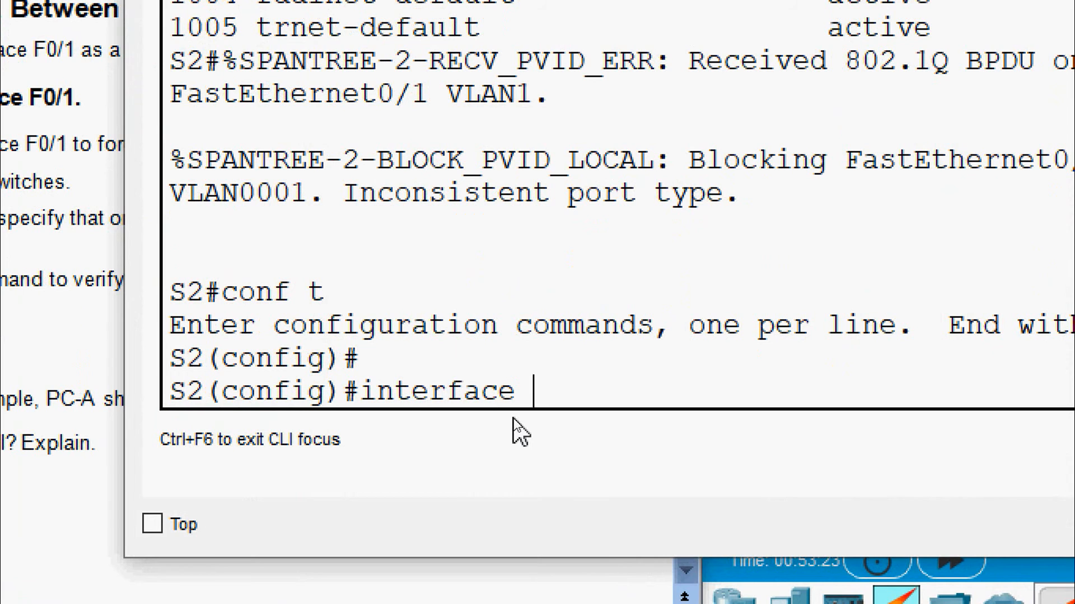
type("fa 0/1")
key("Return")
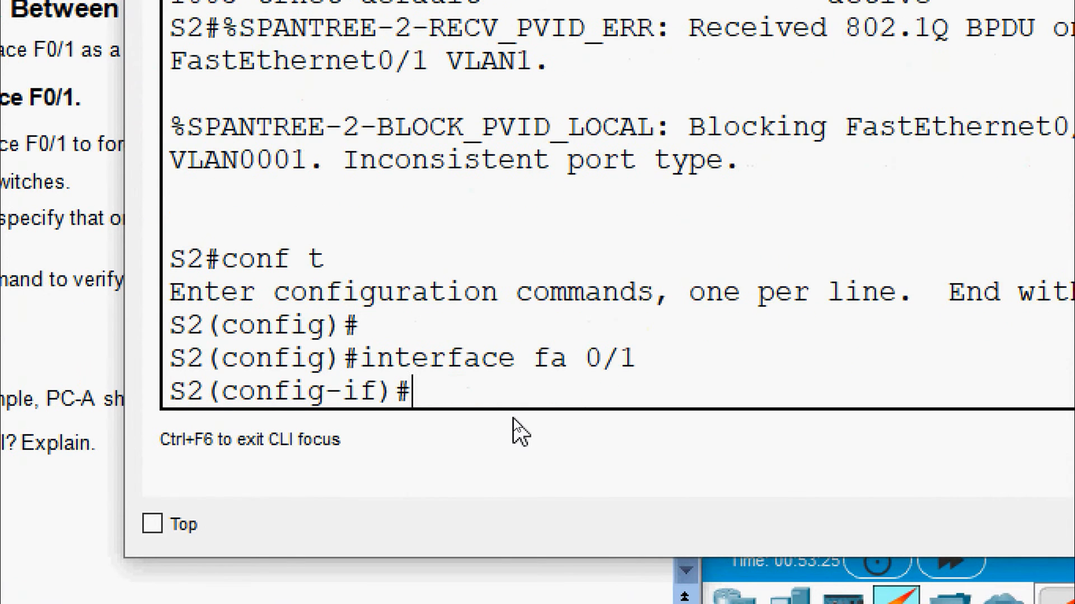
type("switchport mode")
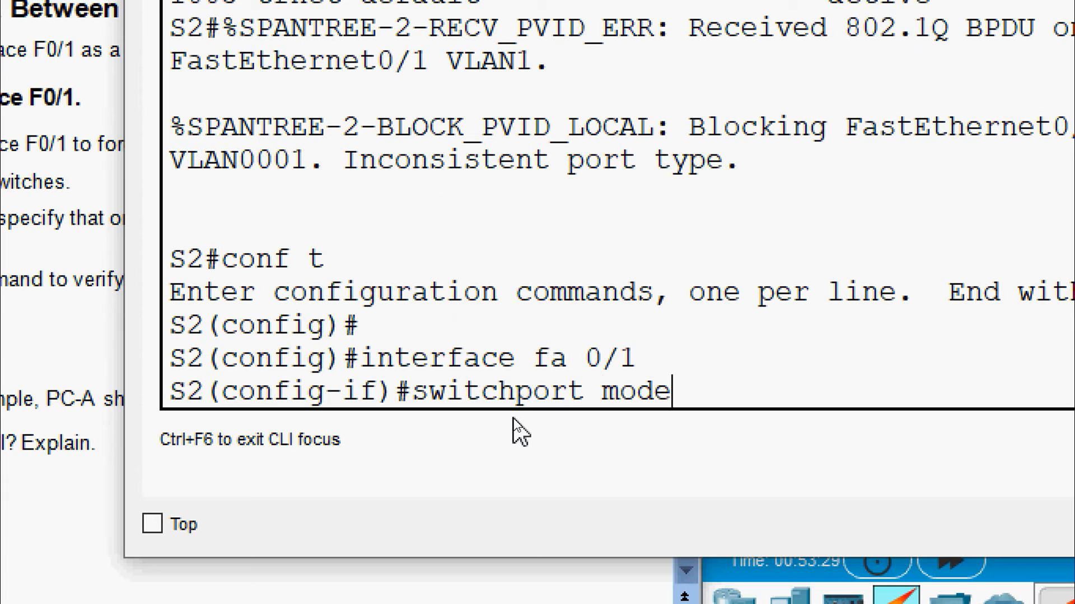
key("BackSpace")
key("BackSpace")
key("BackSpace")
key("BackSpace")
key("BackSpace")
key("BackSpace")
key("BackSpace")
key("BackSpace")
key("BackSpace")
key("BackSpace")
key("BackSpace")
key("BackSpace")
key("BackSpace")
key("BackSpace")
key("BackSpace")
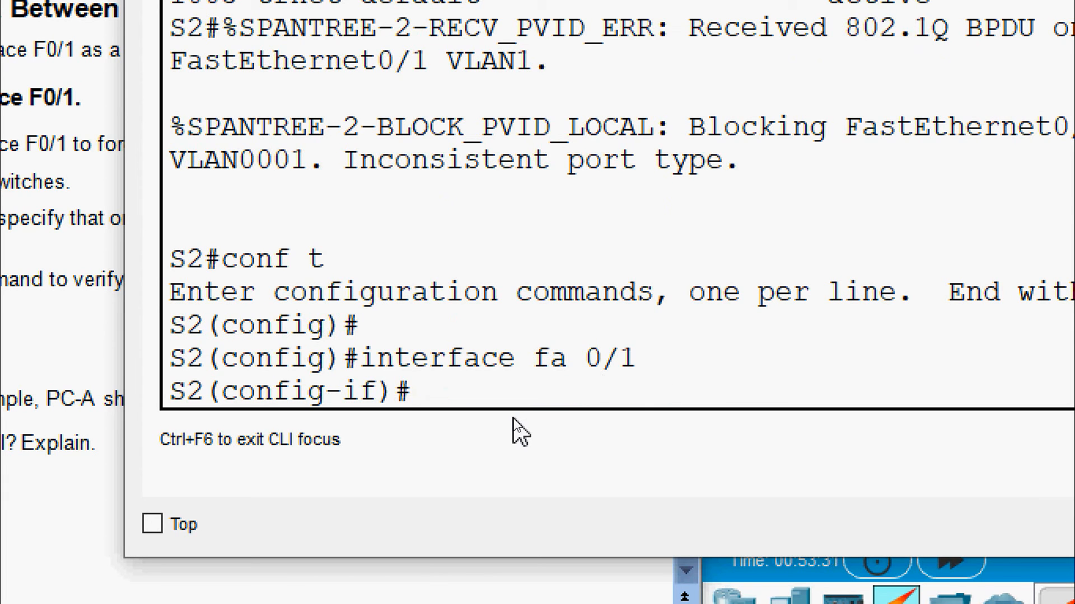
key("ctrl+z")
key("Return")
key("Return")
key("Return")
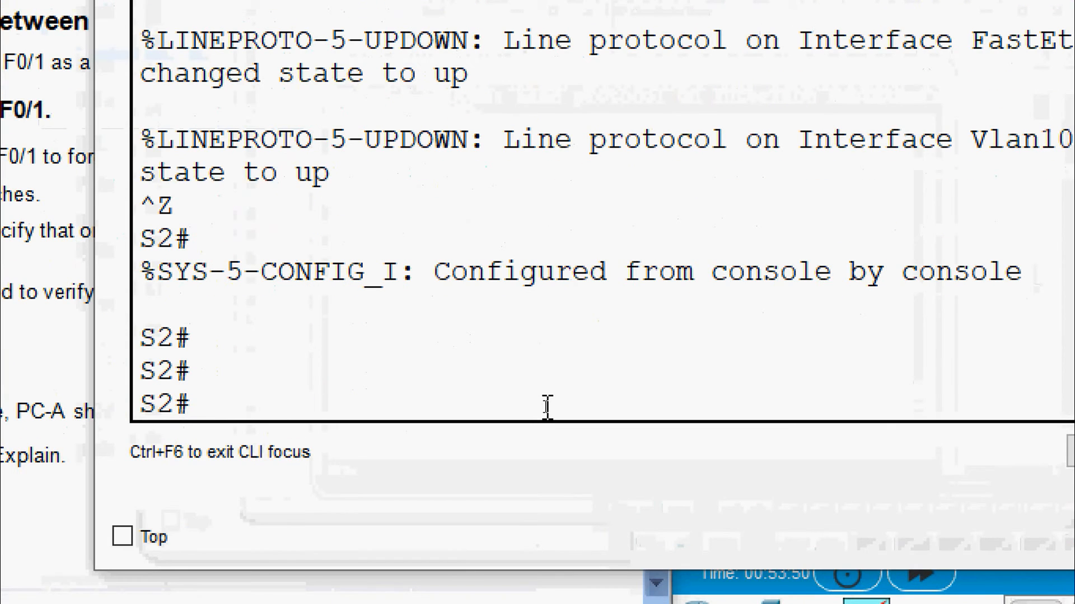
Run show interface trunk on S2 and highlight Fa0/1's auto mode and trunking status
type("show interface tru")
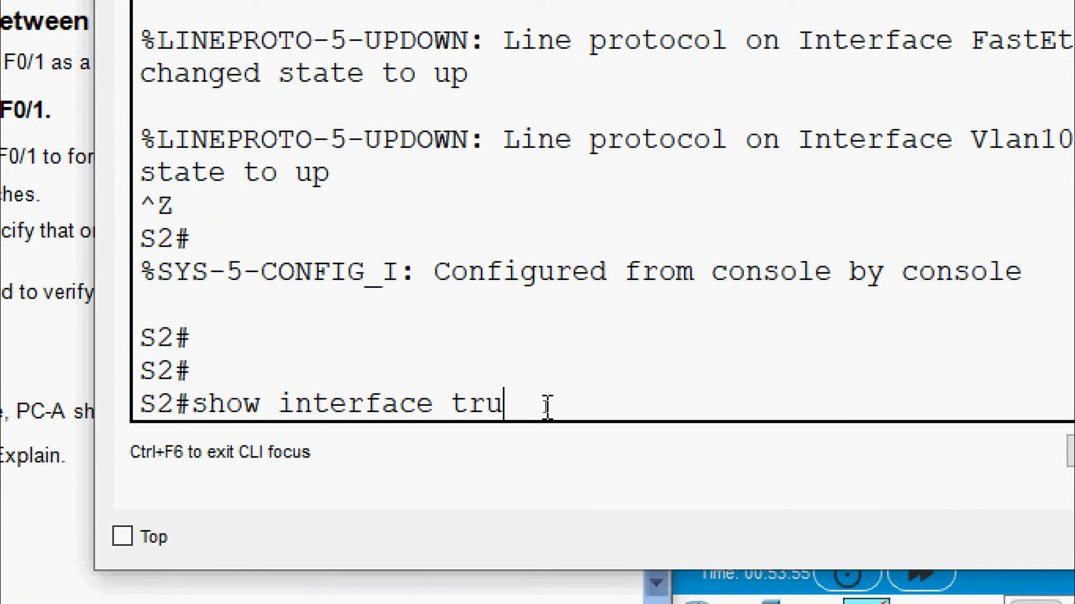
type("nk")
key("Return")
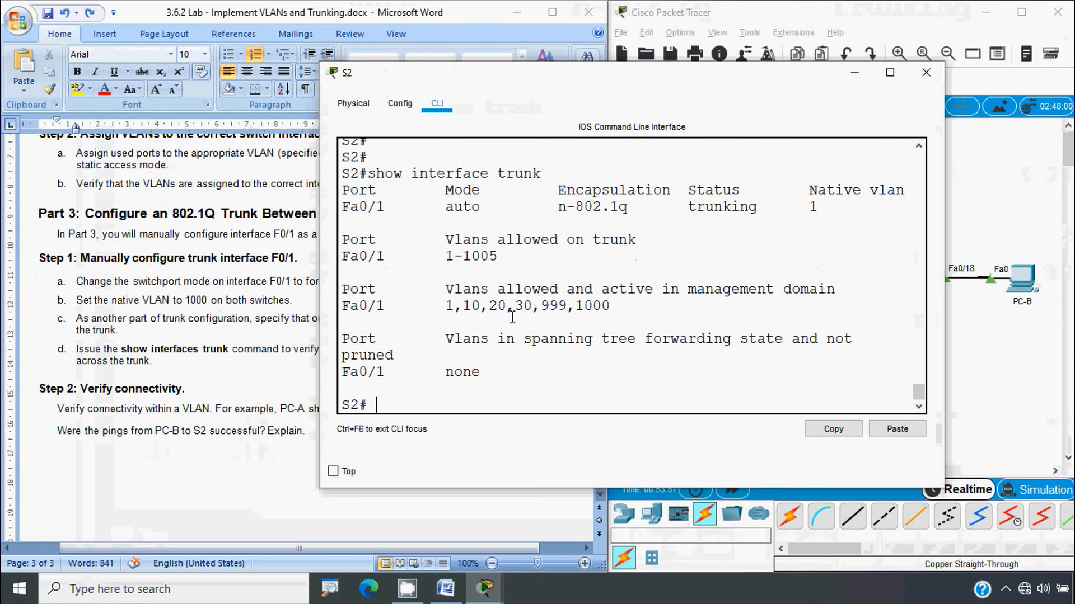
scroll(352, 234, "up", 1)
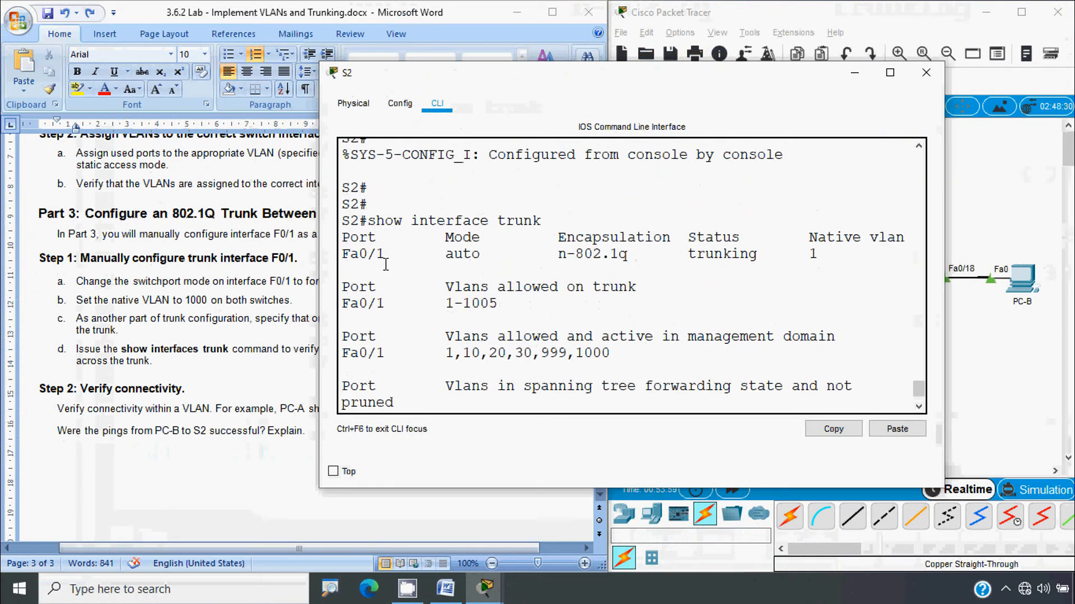
left_click_drag(379, 257, 315, 256)
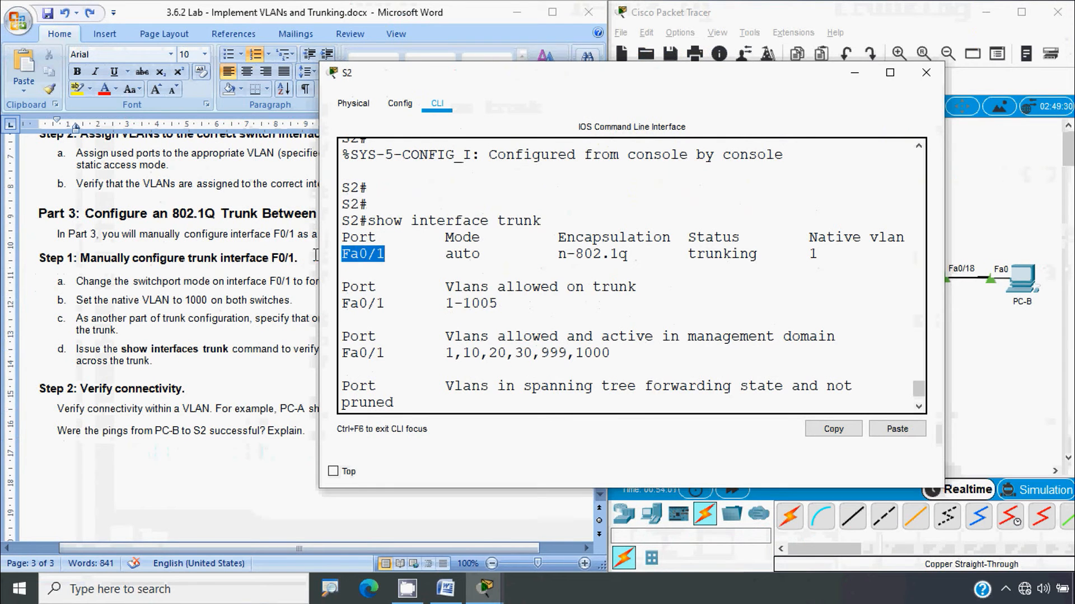
left_click_drag(687, 255, 758, 255)
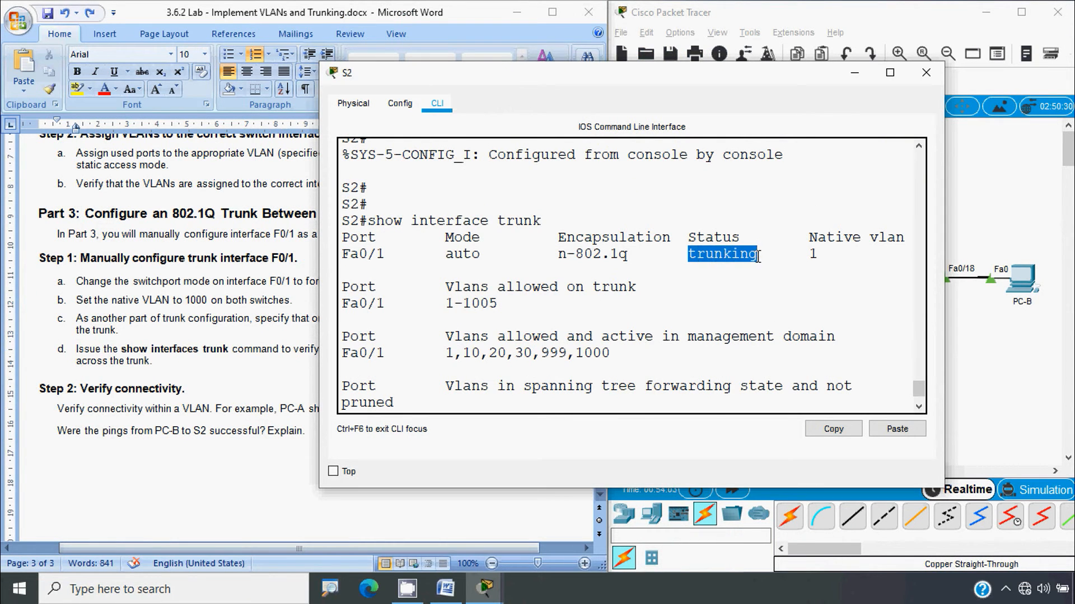
left_click_drag(485, 242, 430, 255)
left_click(403, 399)
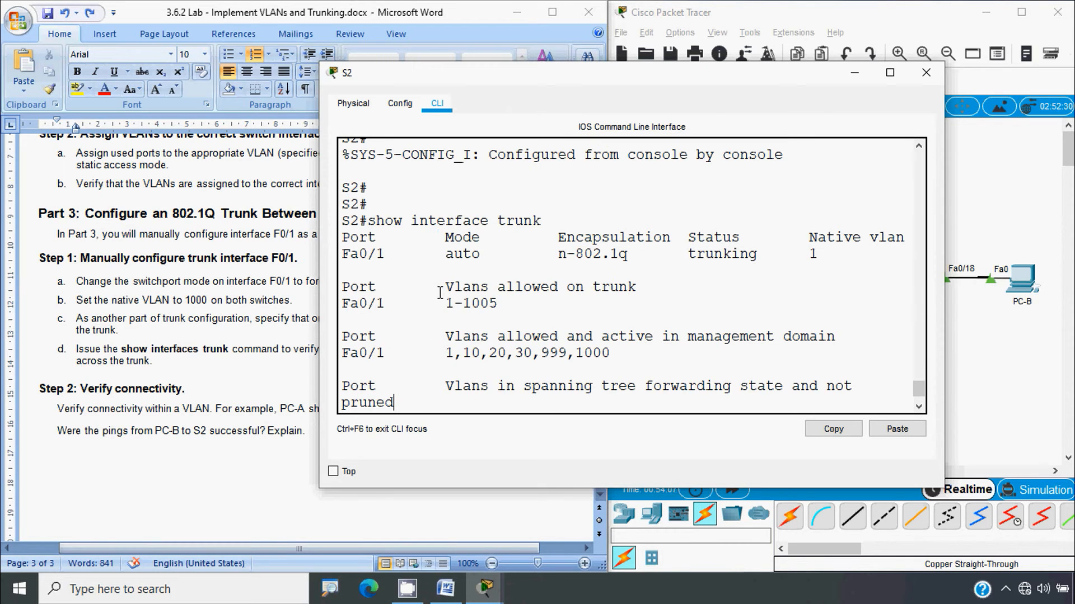
scroll(438, 379, "up", 1)
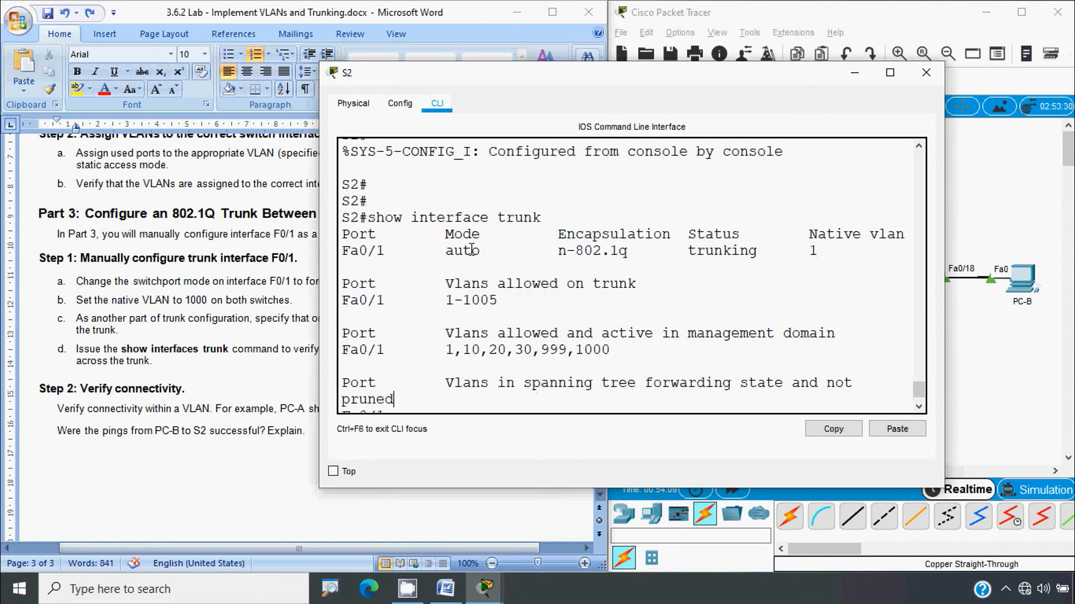
left_click_drag(486, 235, 419, 251)
left_click(401, 399)
scroll(436, 387, "down", 1)
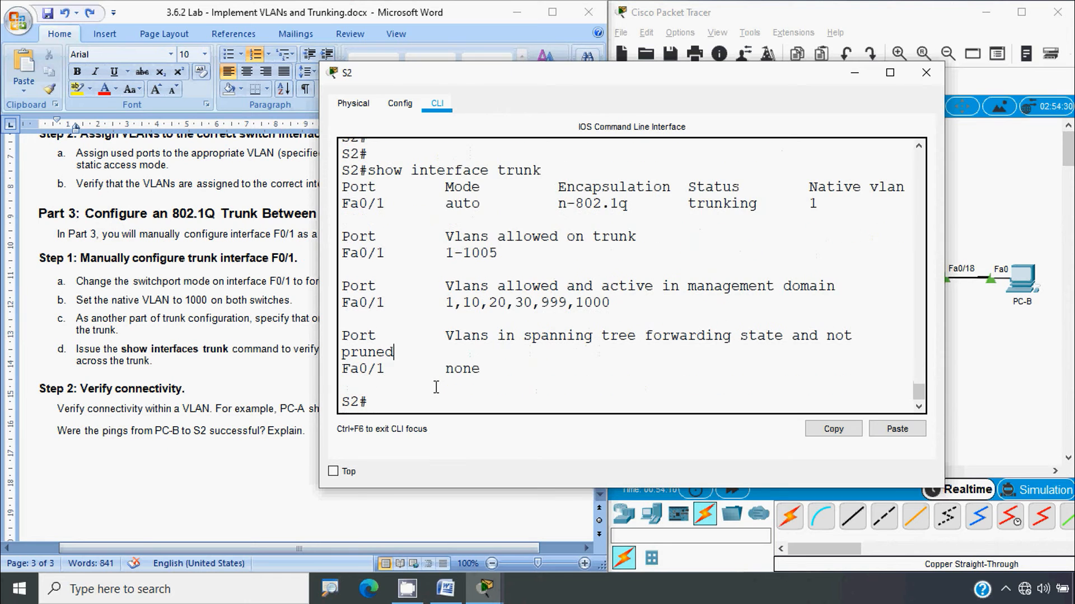
Force S2's Fa0/1 into trunk mode with switchport mode trunk
type("conf t")
key("Return")
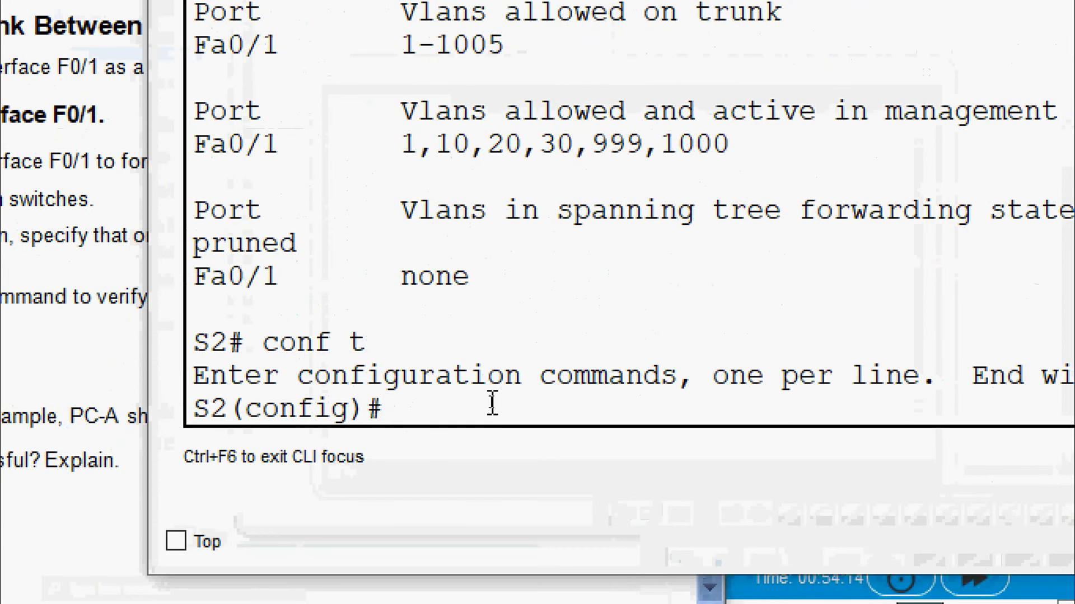
type("interface fa 0/1")
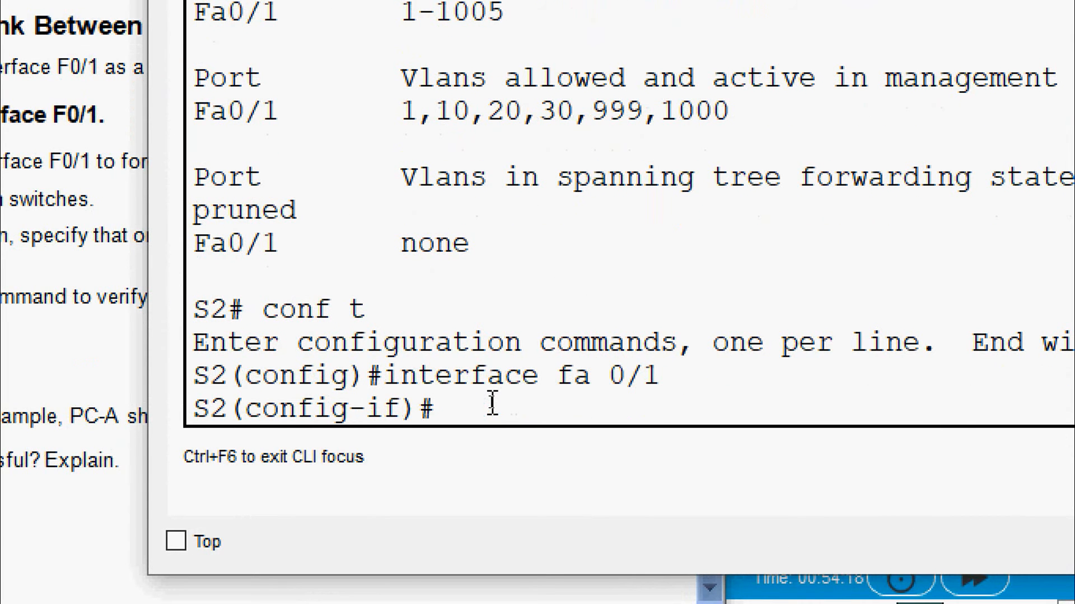
type("switchport")
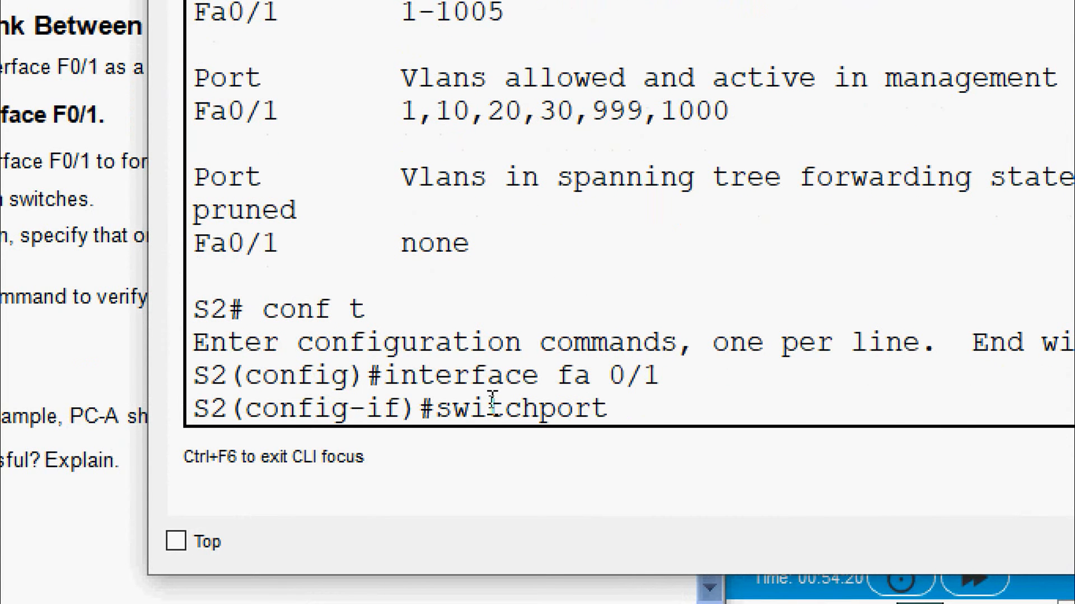
type(" mode tryu")
key("BackSpace")
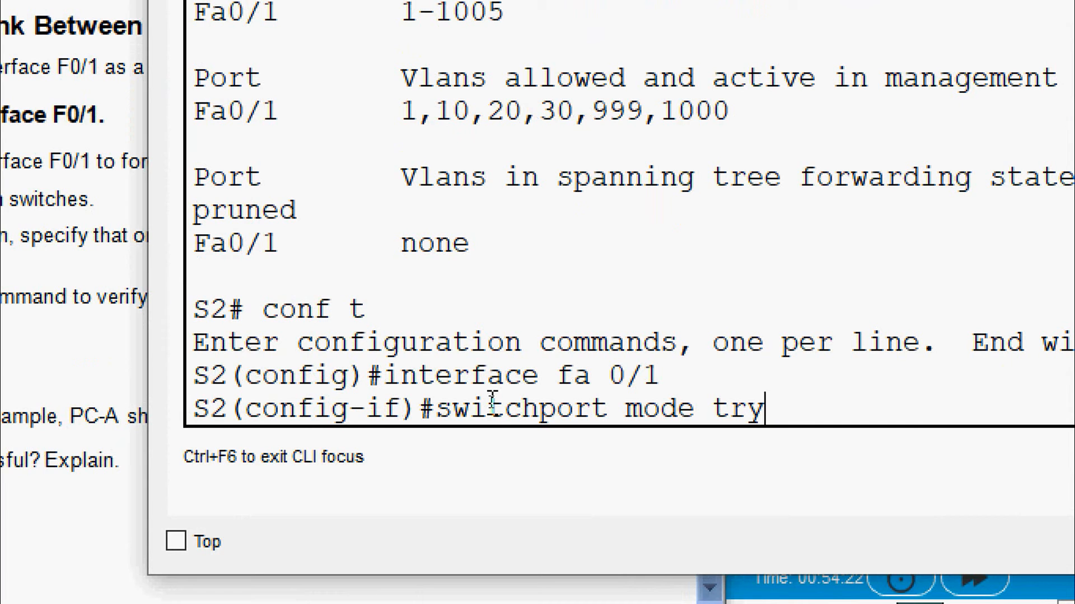
key("BackSpace")
type("unk")
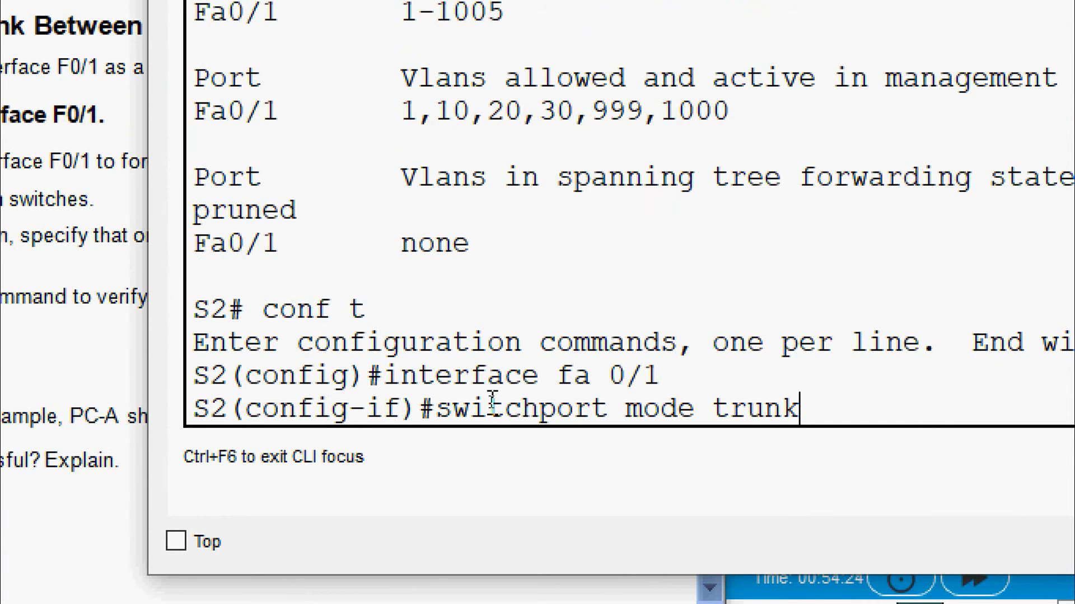
key("Return")
Rerun show interface trunk to confirm Fa0/1's mode reads 'on', then close S2's window
key("Return")
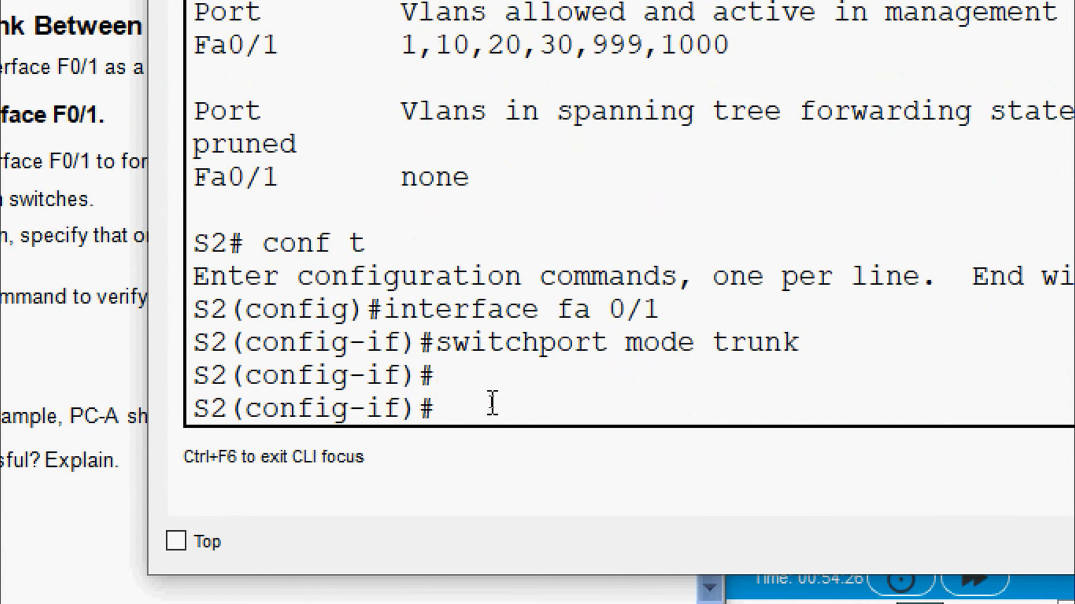
key("ctrl+z")
key("Return")
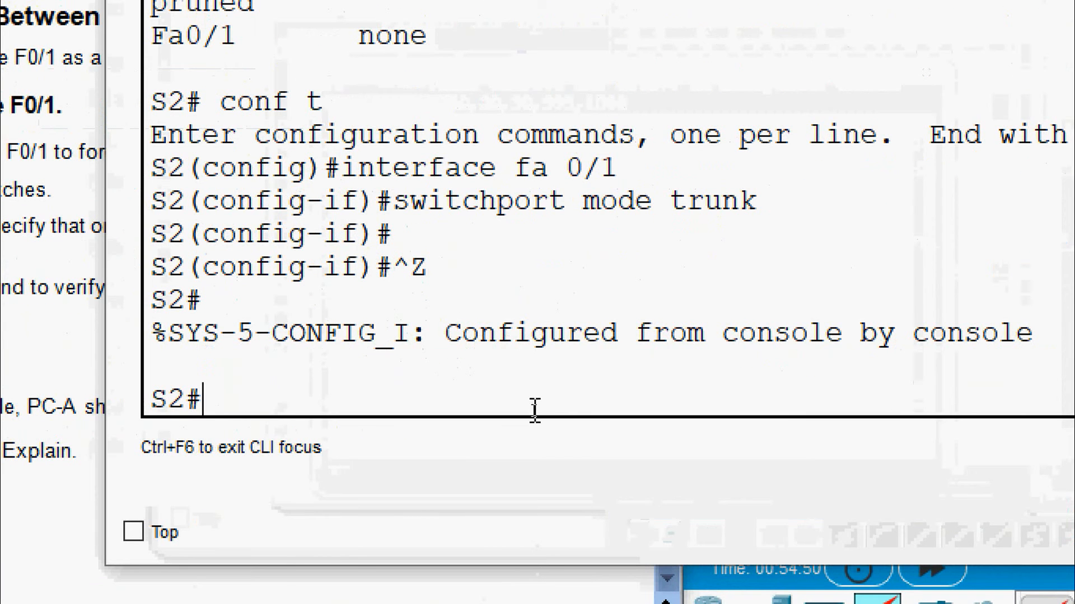
type("show interface tr")
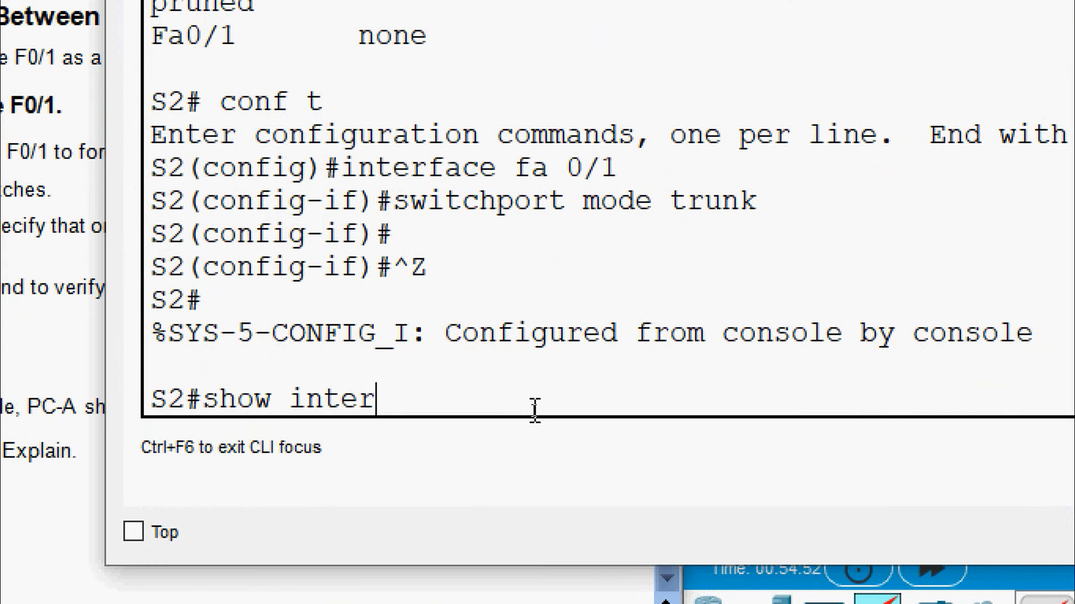
type("unk")
key("Return")
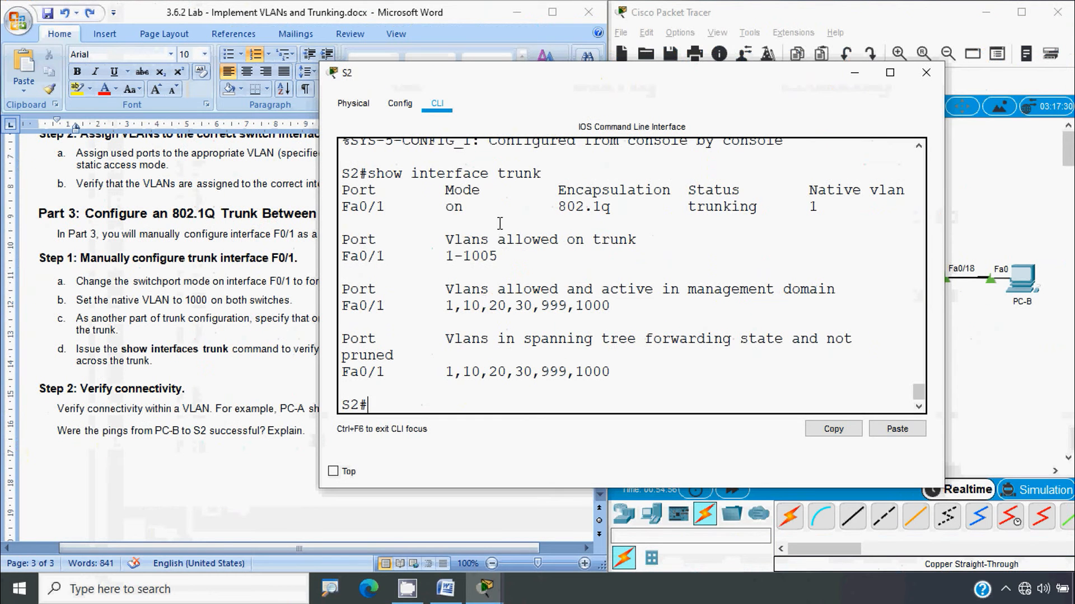
left_click_drag(498, 191, 455, 220)
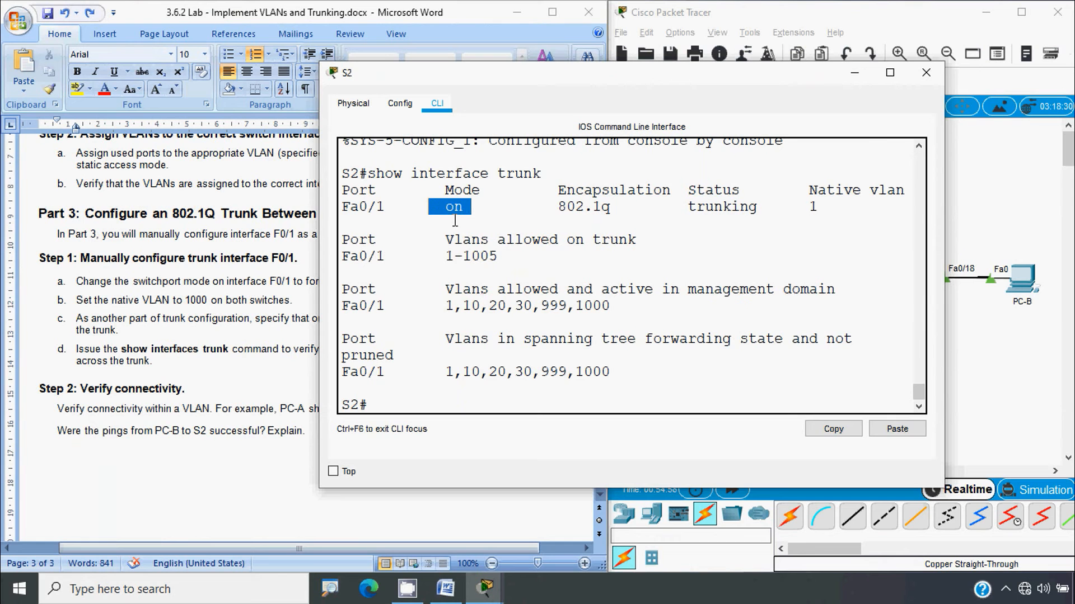
left_click(925, 72)
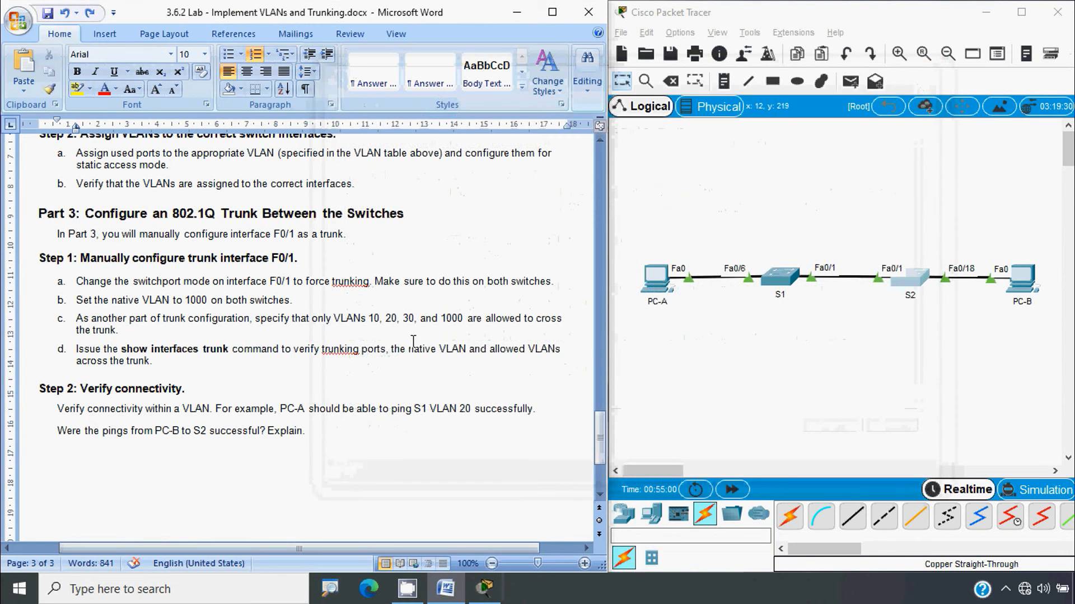
Set native VLAN 1000 on S1's Fa0/1 trunk, close S1's window, then reopen S2
scroll(217, 345, "down", 1)
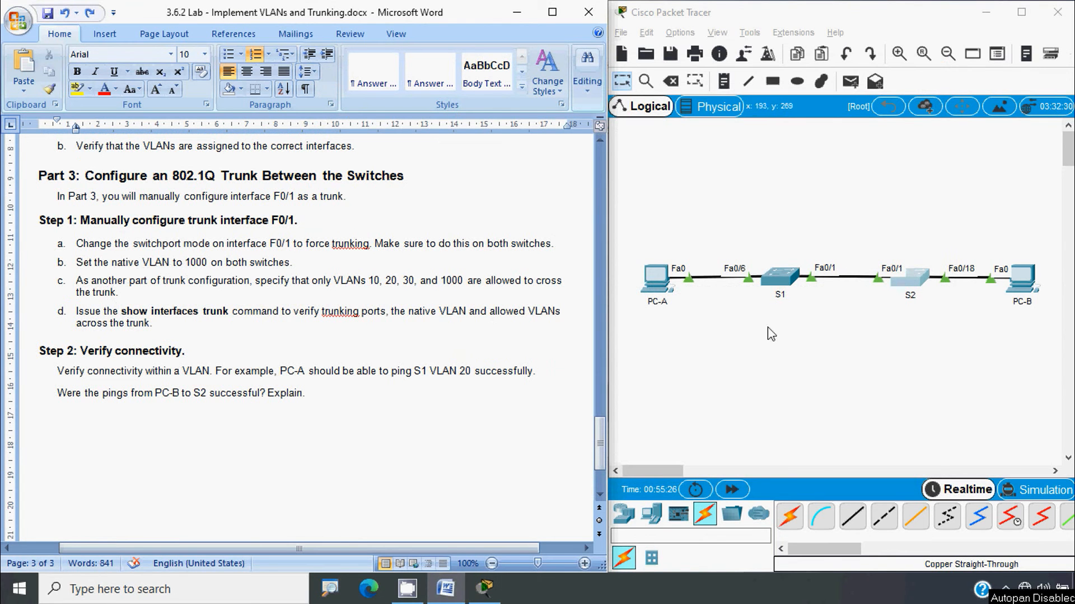
left_click(786, 288)
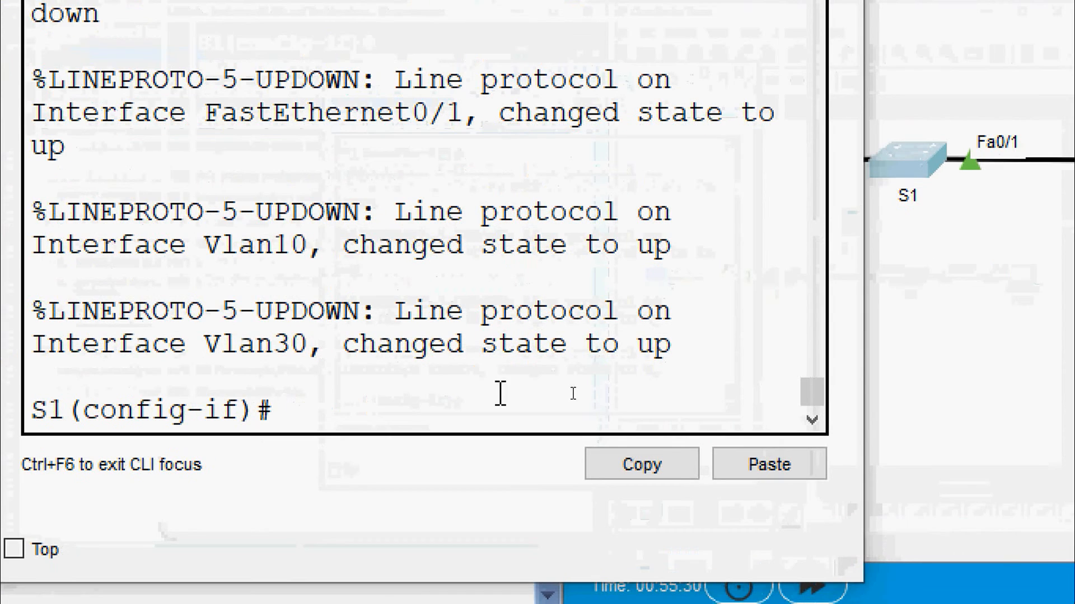
type("s")
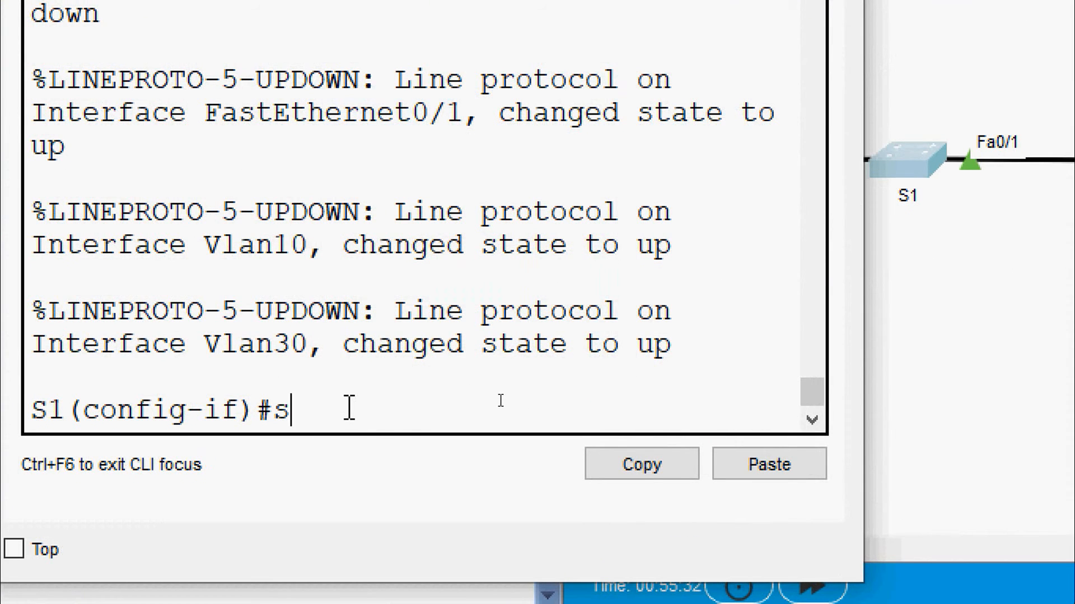
type("witchport ")
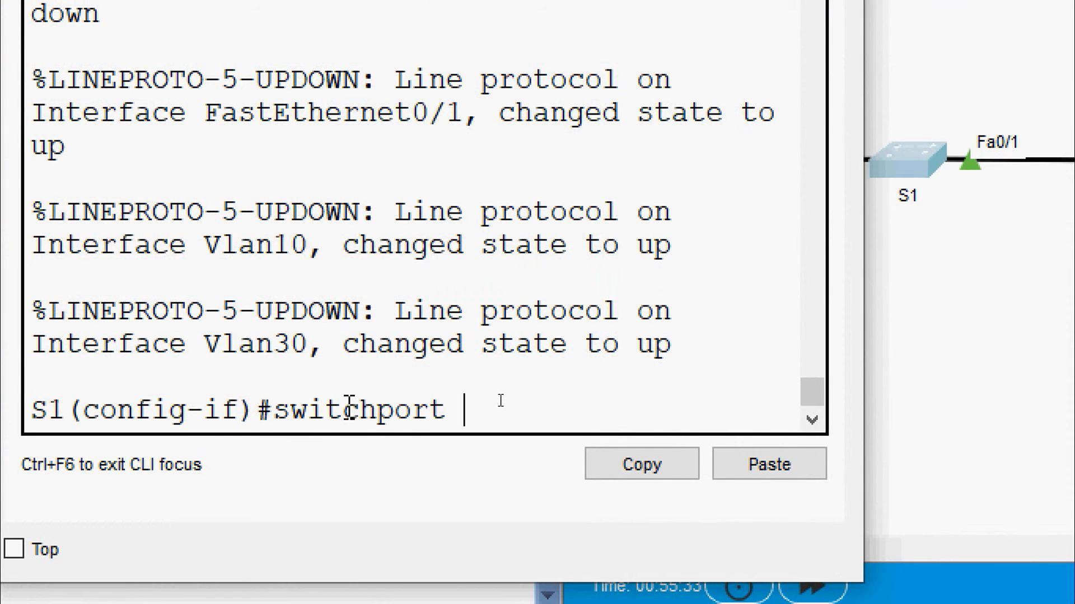
type("trunk")
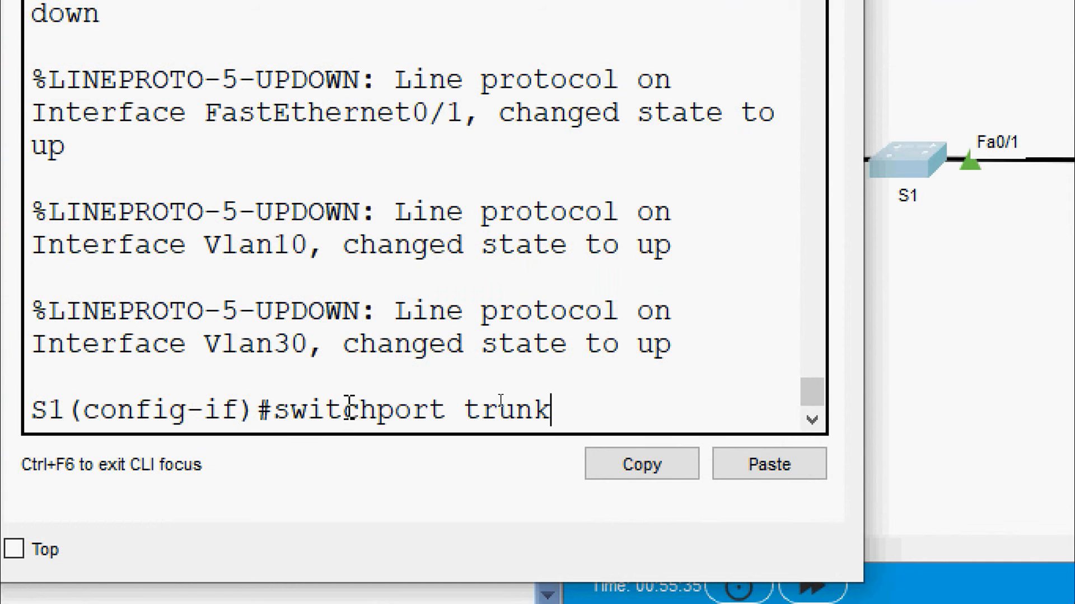
type(" native vla")
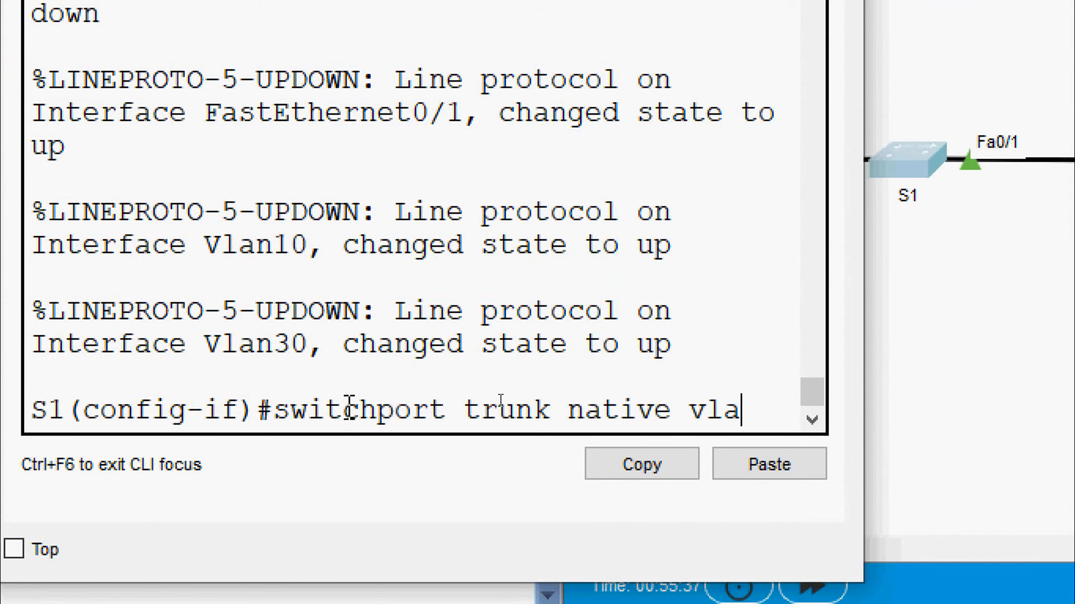
type("n 1000")
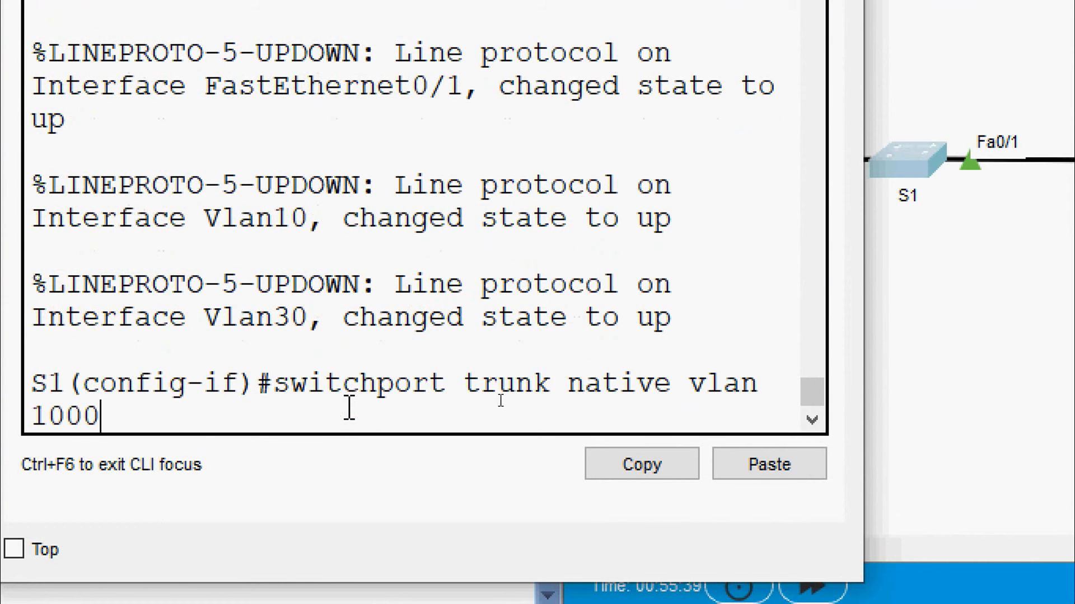
key("Return")
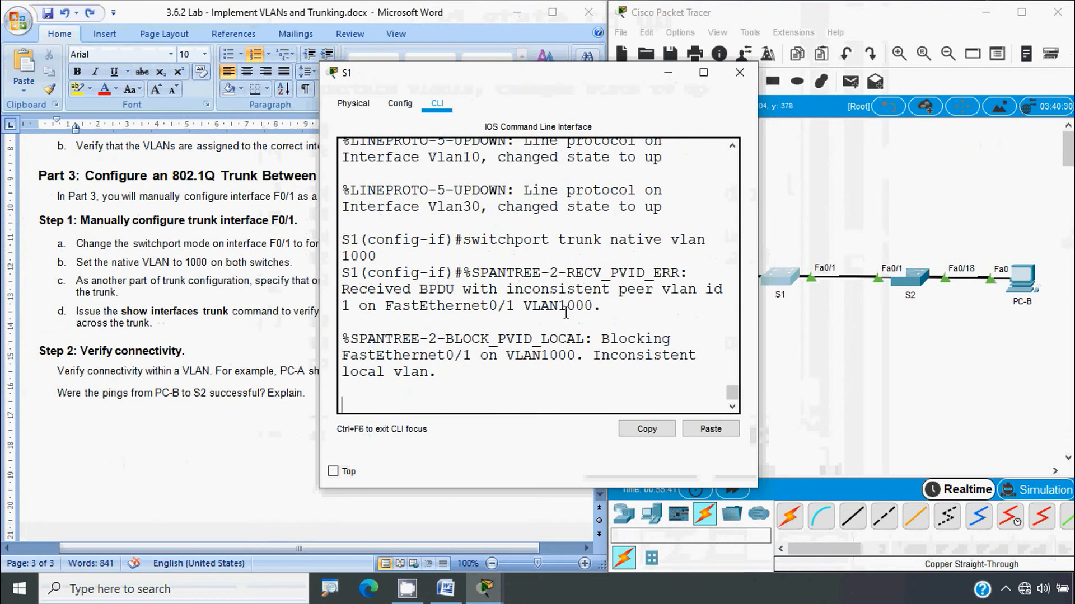
left_click(740, 72)
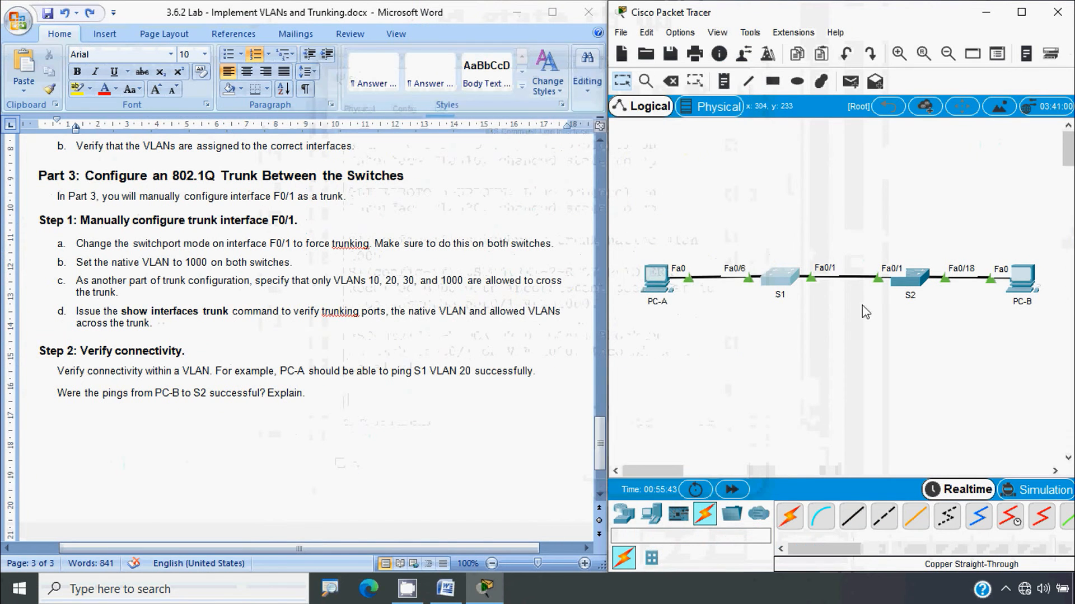
left_click(908, 280)
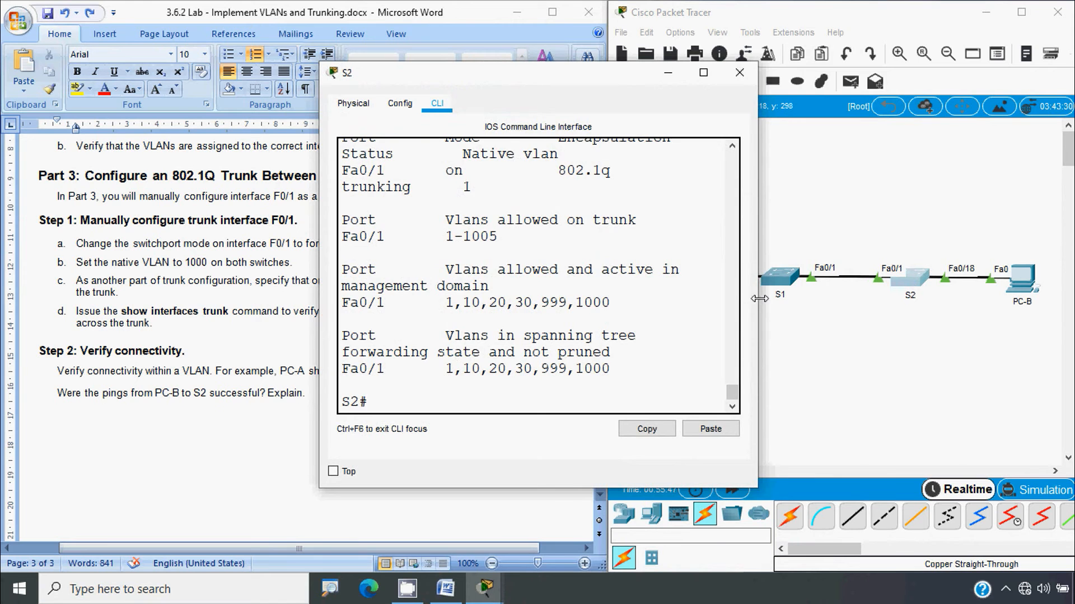
Widen S2's console and check that its trunk native VLAN is still 1
left_click_drag(758, 300, 977, 300)
left_click_drag(819, 222, 795, 221)
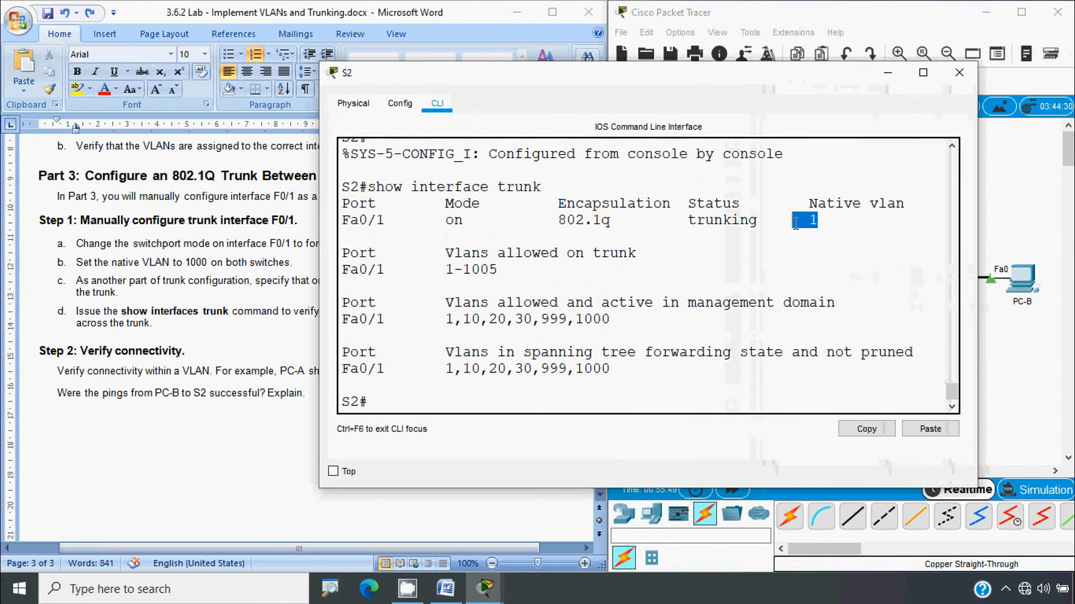
left_click(414, 401)
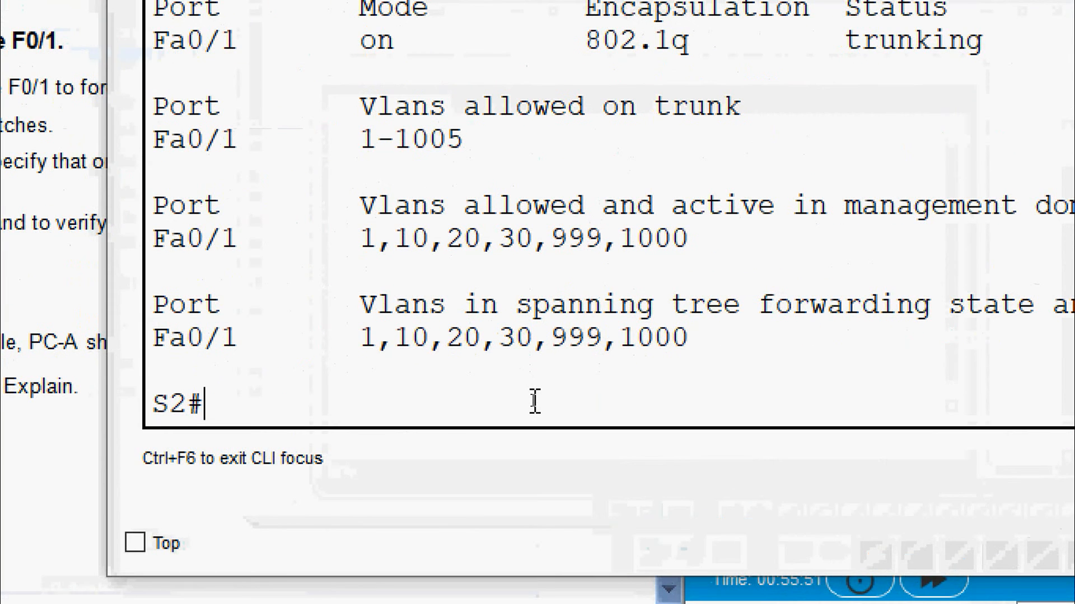
Set native VLAN 1000 on S2's Fa0/1 trunk after one mistyped attempt
type("conf t")
key("Return")
type("in")
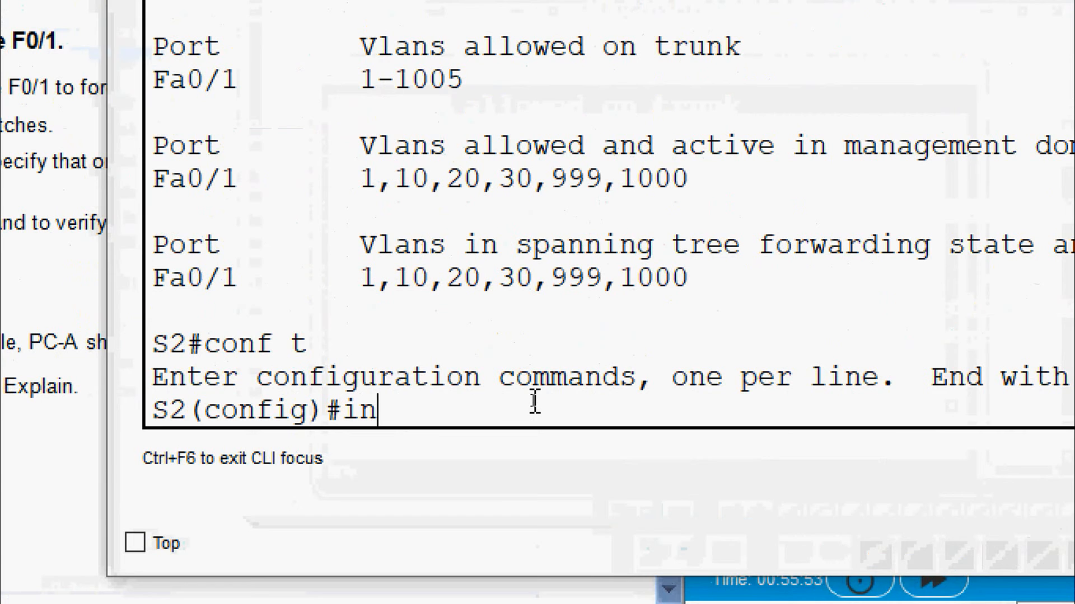
type("terface fa")
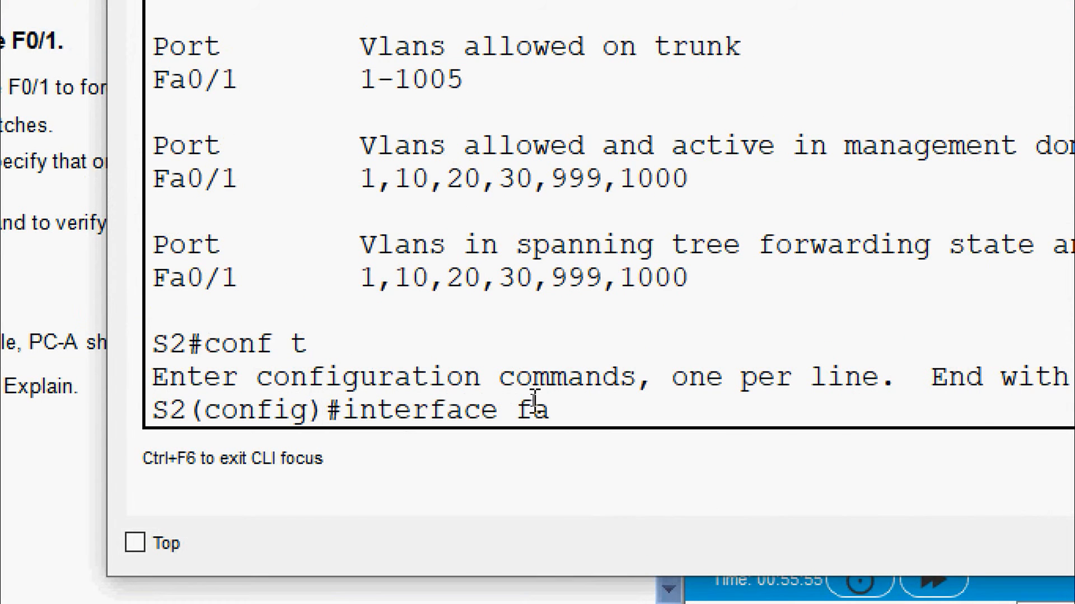
type(" 0/1")
key("Return")
type("switchport t")
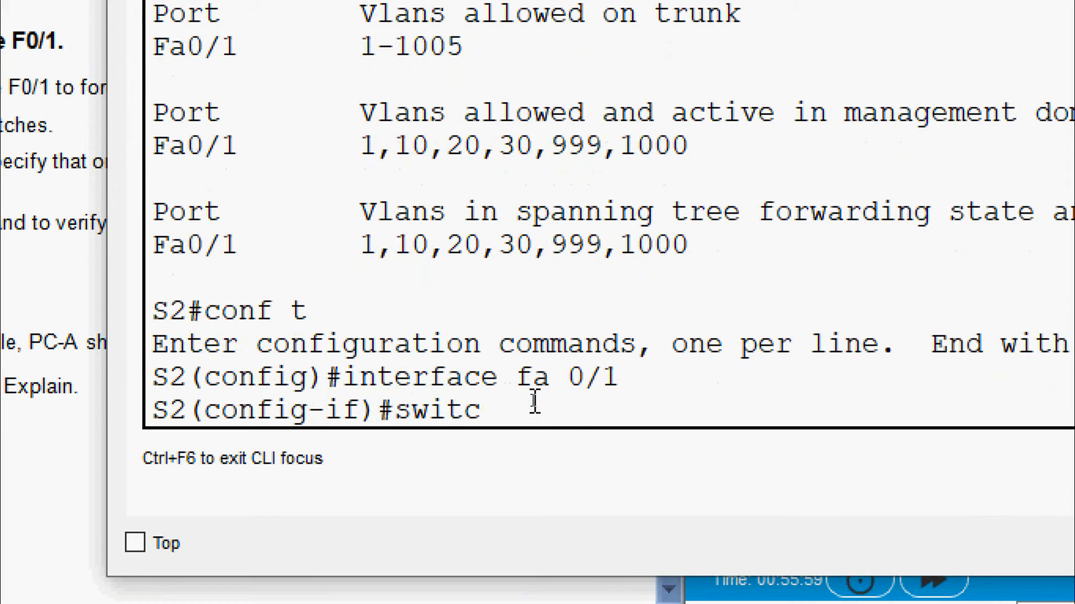
type("runk natvi")
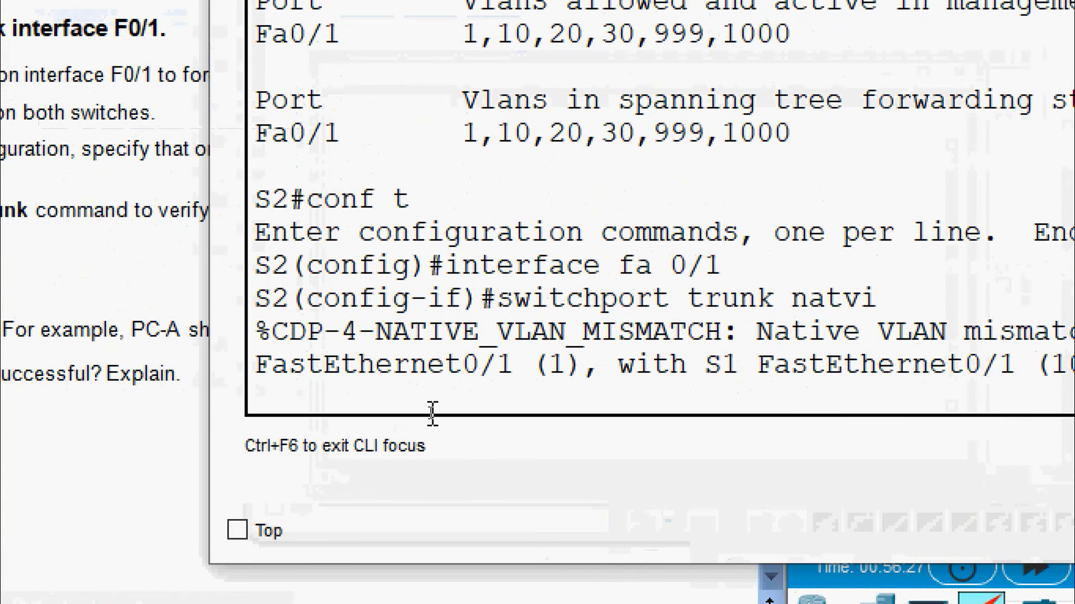
key("BackSpace")
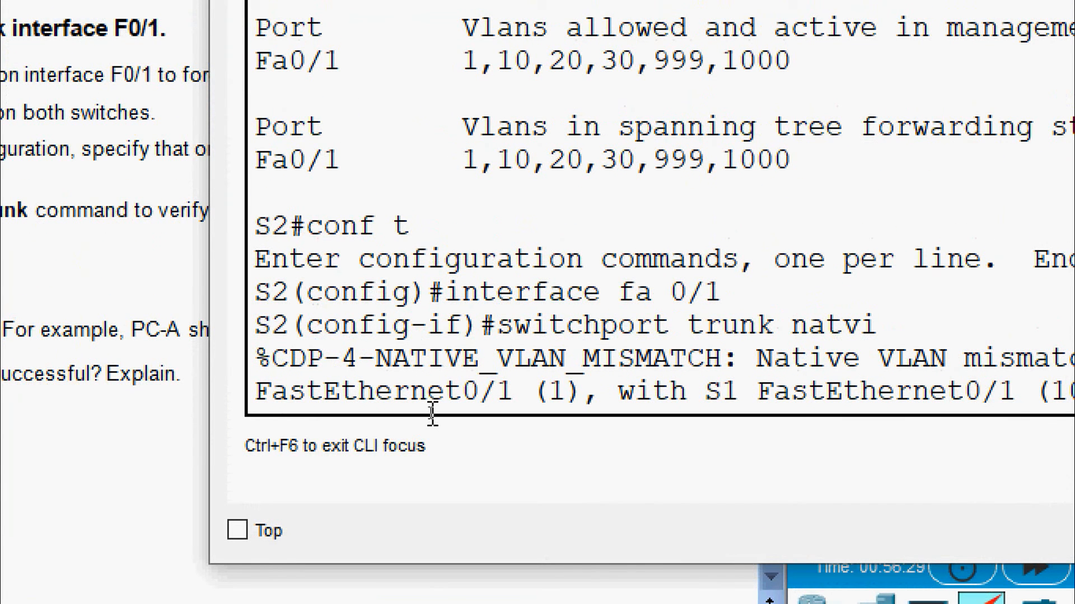
key("Return")
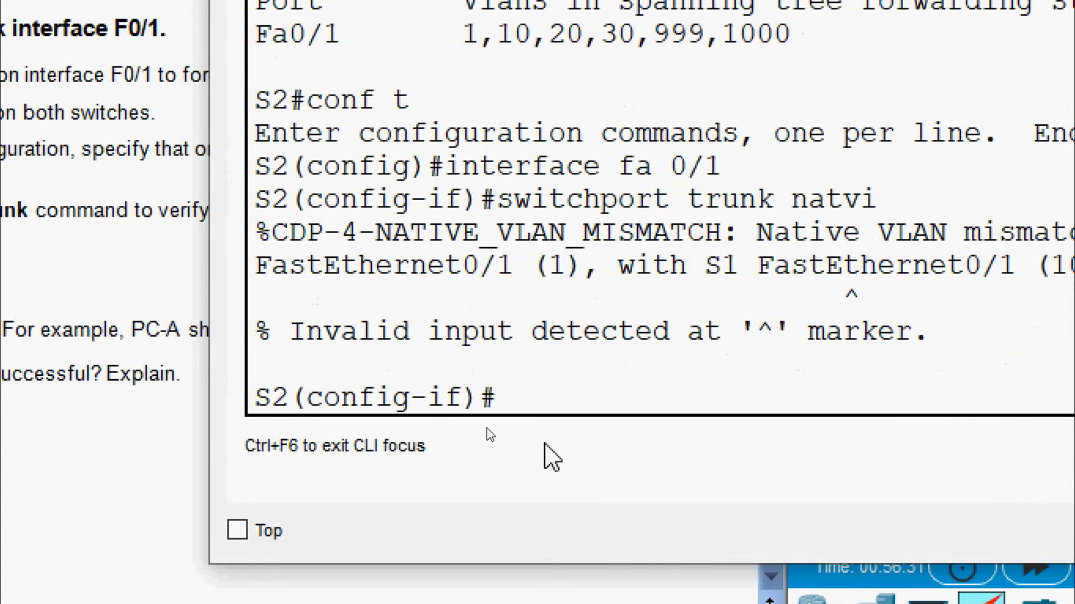
type("switchport ")
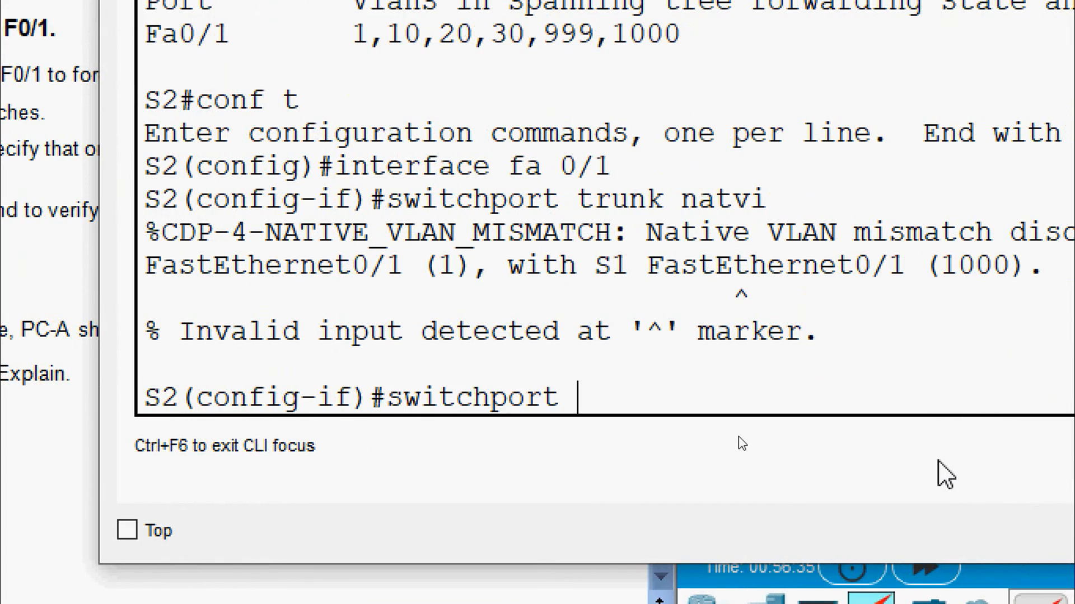
type("trunk native")
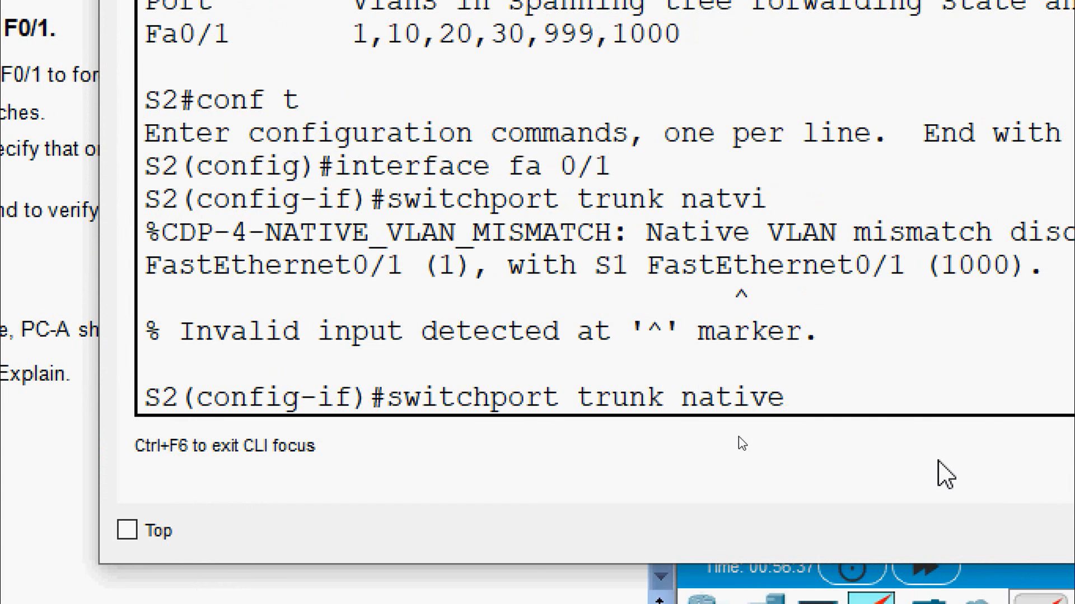
type(" vlan 1000")
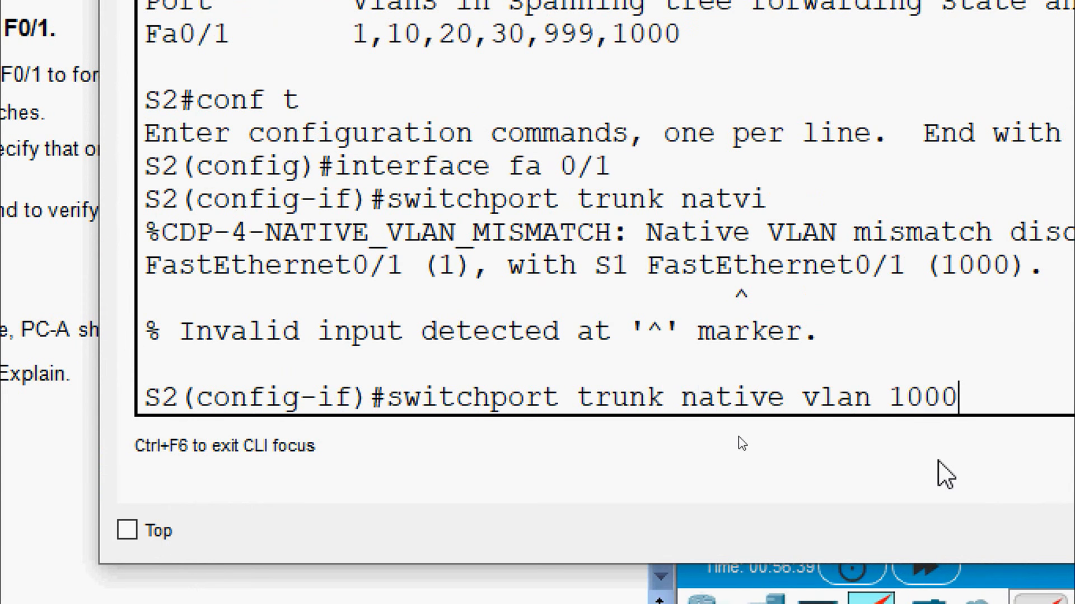
key("Return")
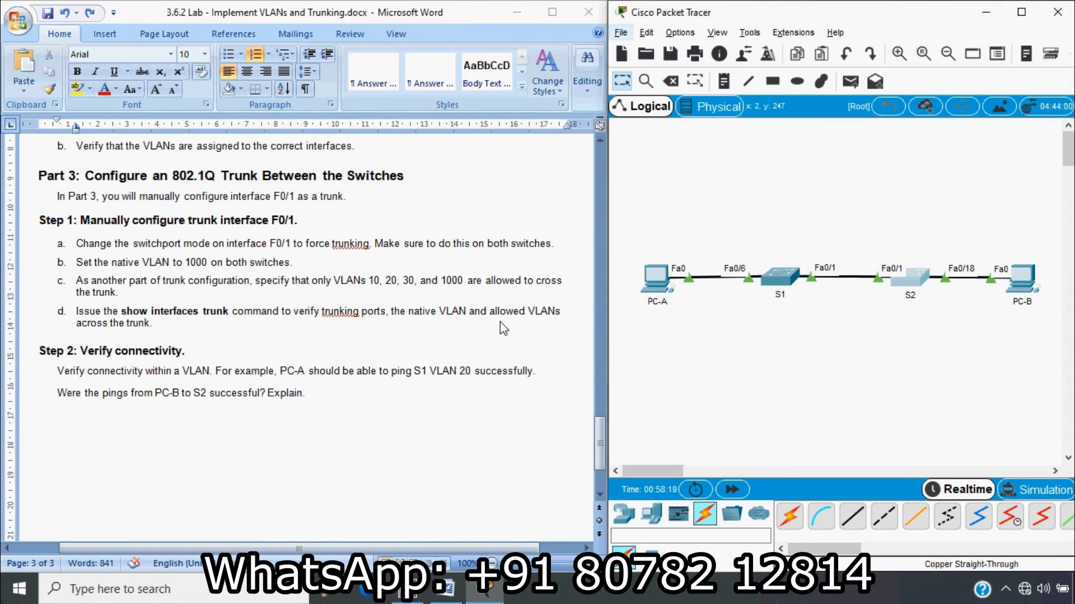
Open S1's console, note the consistency-restored message, and return to privileged mode
left_click(780, 284)
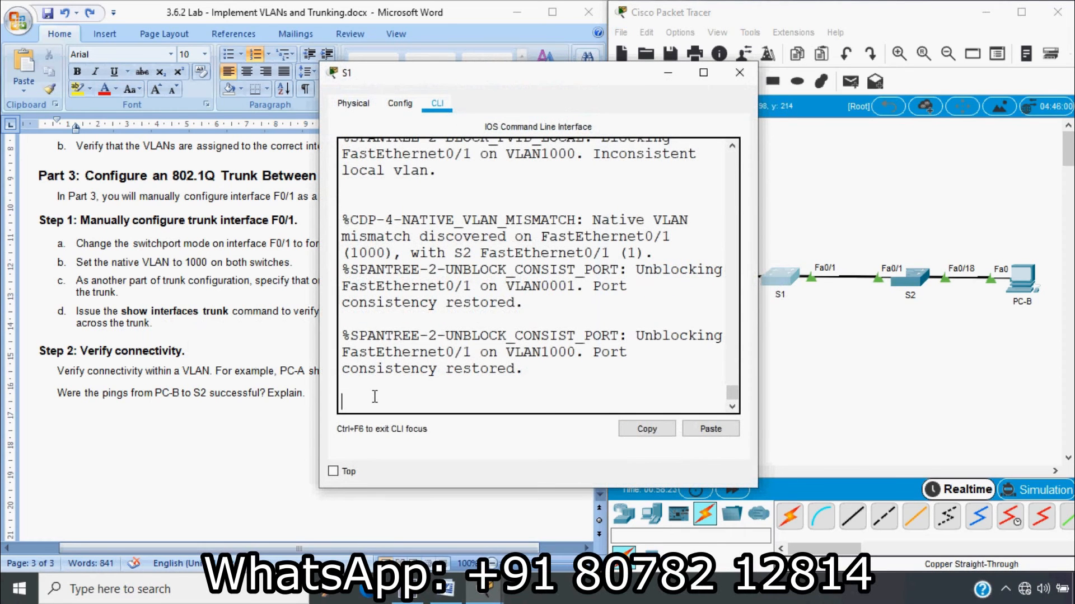
left_click_drag(345, 374, 524, 372)
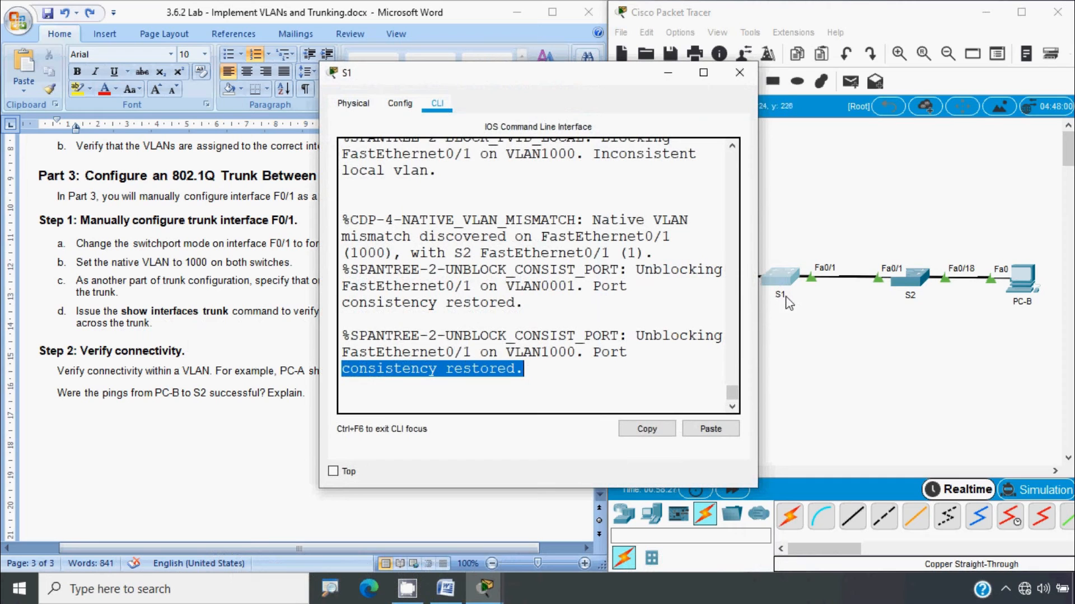
left_click(425, 401)
key("Return")
key("Return")
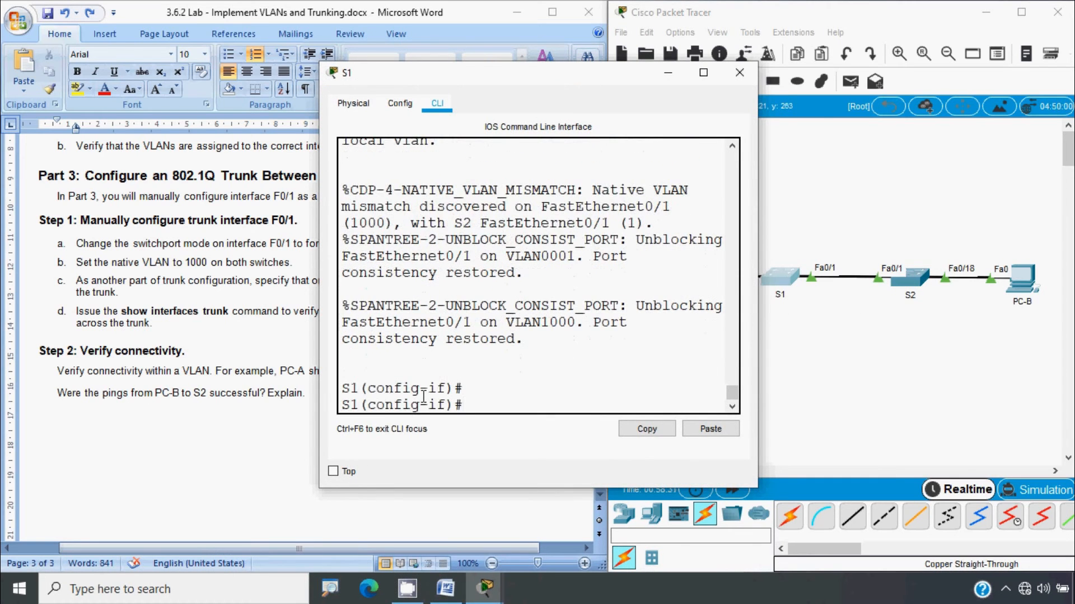
key("ctrl+z")
key("Return")
Run 'show interfaces trunk' on S1
type("sh")
key("Tab")
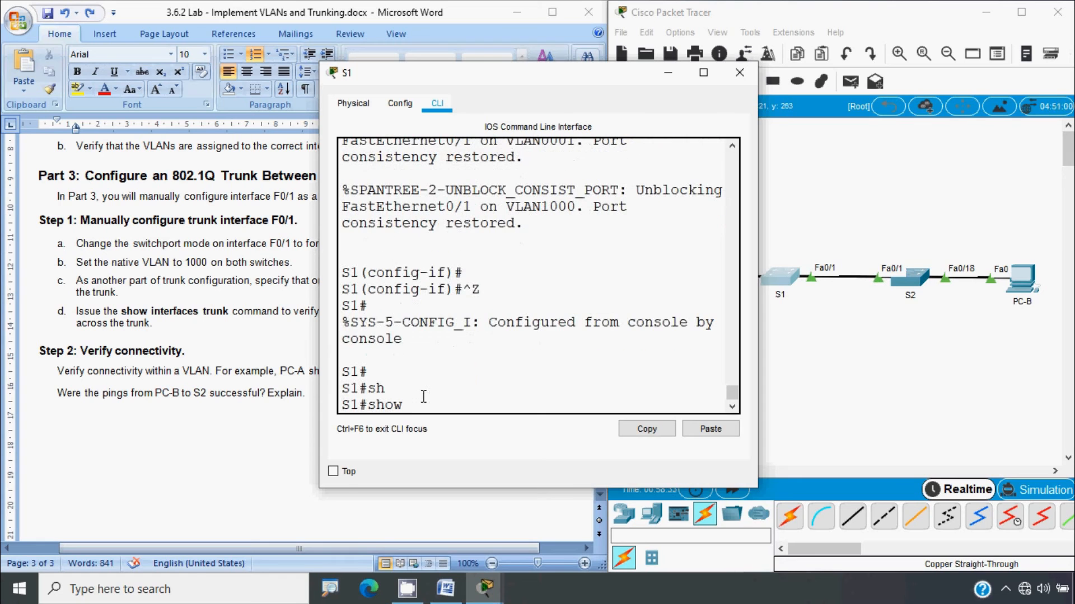
type("inter")
key("Tab")
type("t")
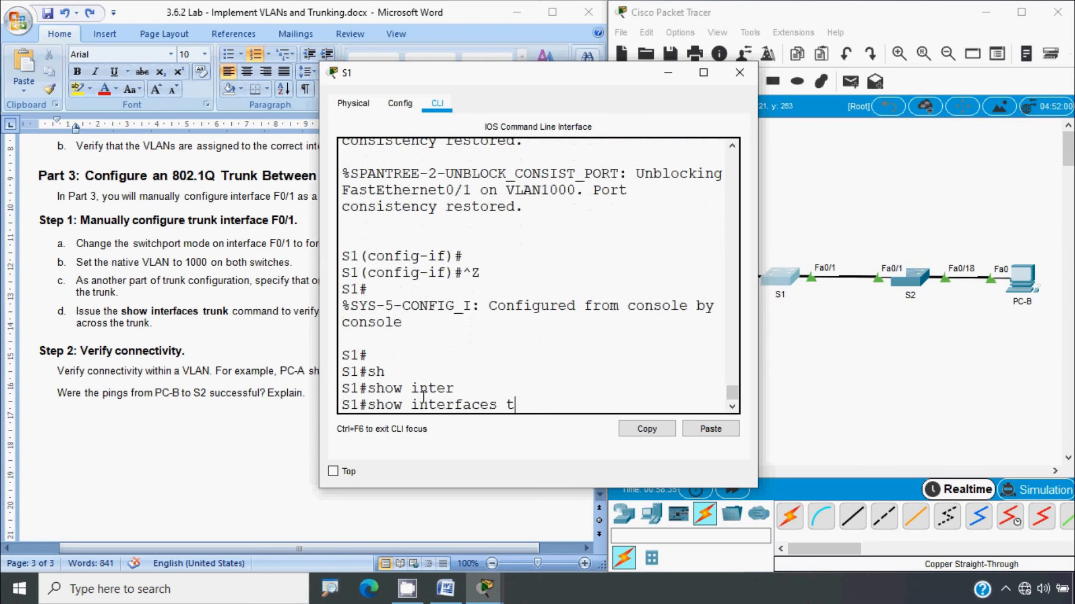
type("r")
key("Tab")
key("Return")
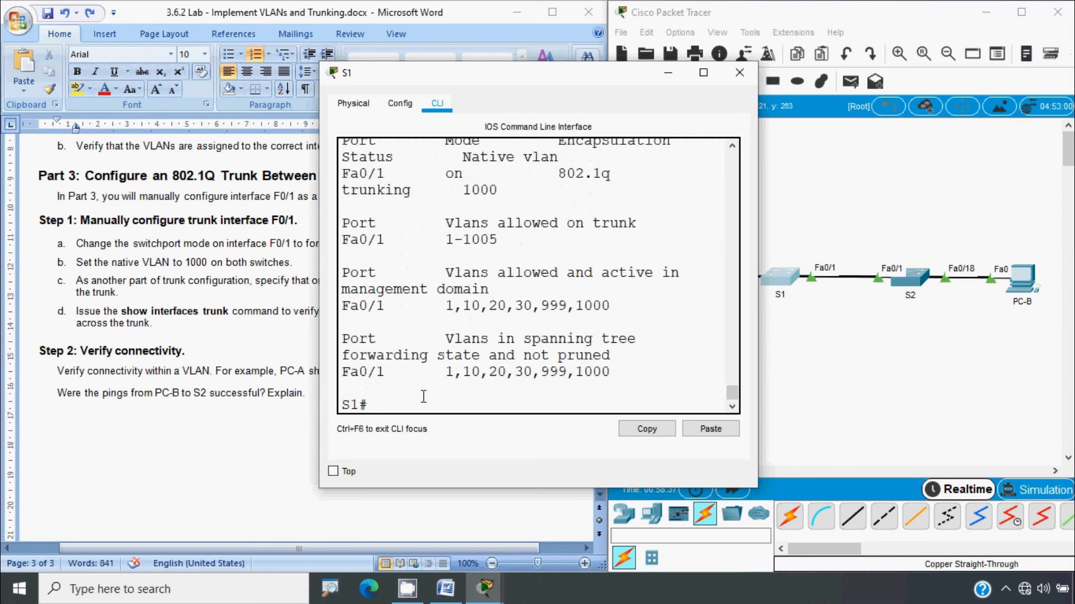
Widen the console and review Fa0/1's active VLANs 1, 10, 20, 30, 999, 1000
left_click_drag(756, 277, 965, 277)
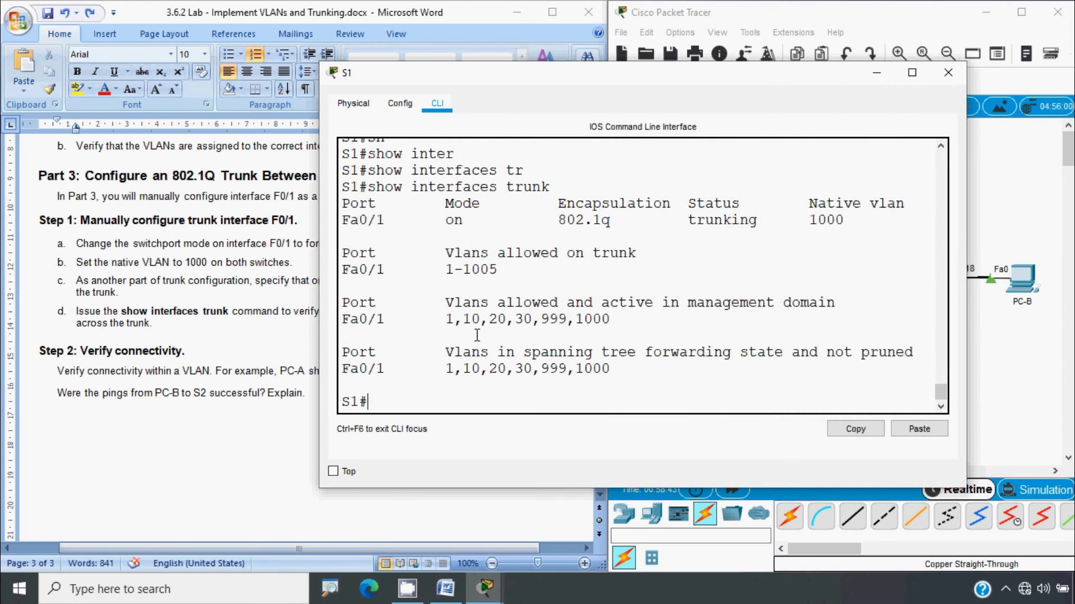
left_click_drag(450, 323, 624, 324)
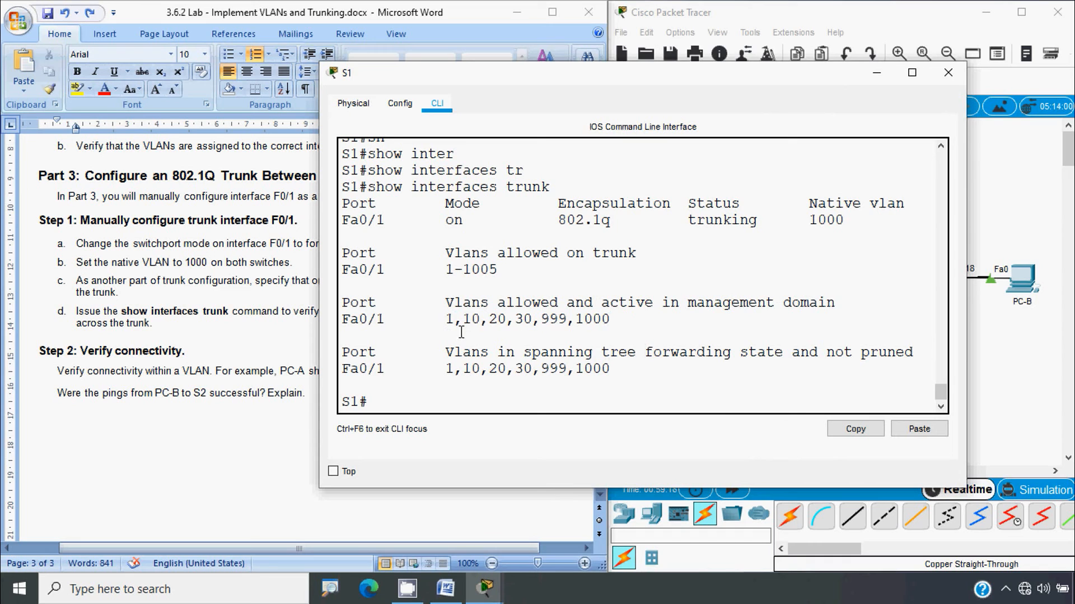
left_click_drag(463, 323, 613, 322)
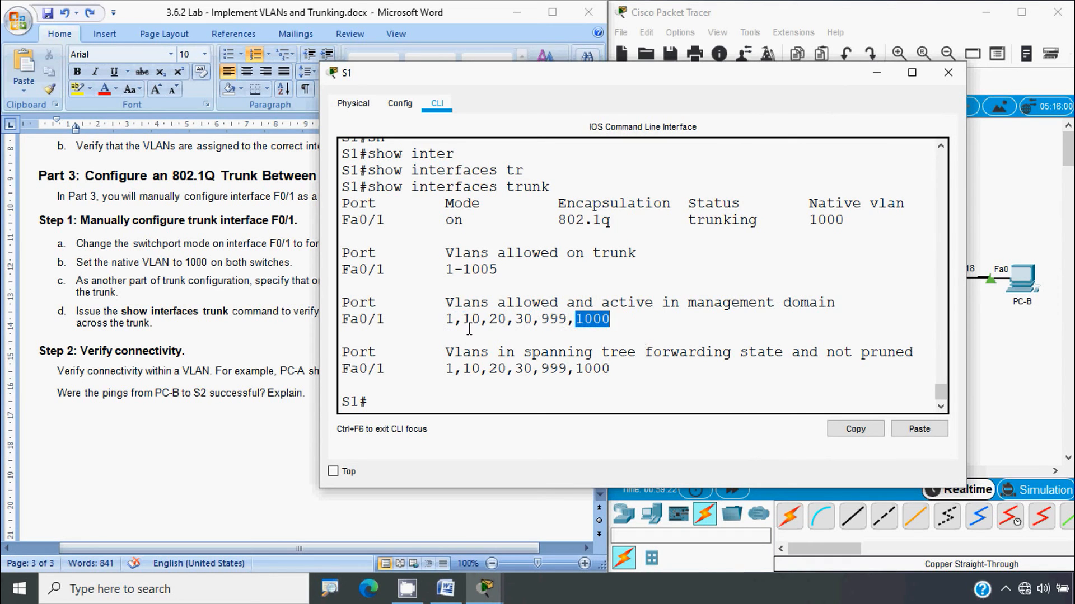
left_click_drag(459, 323, 450, 324)
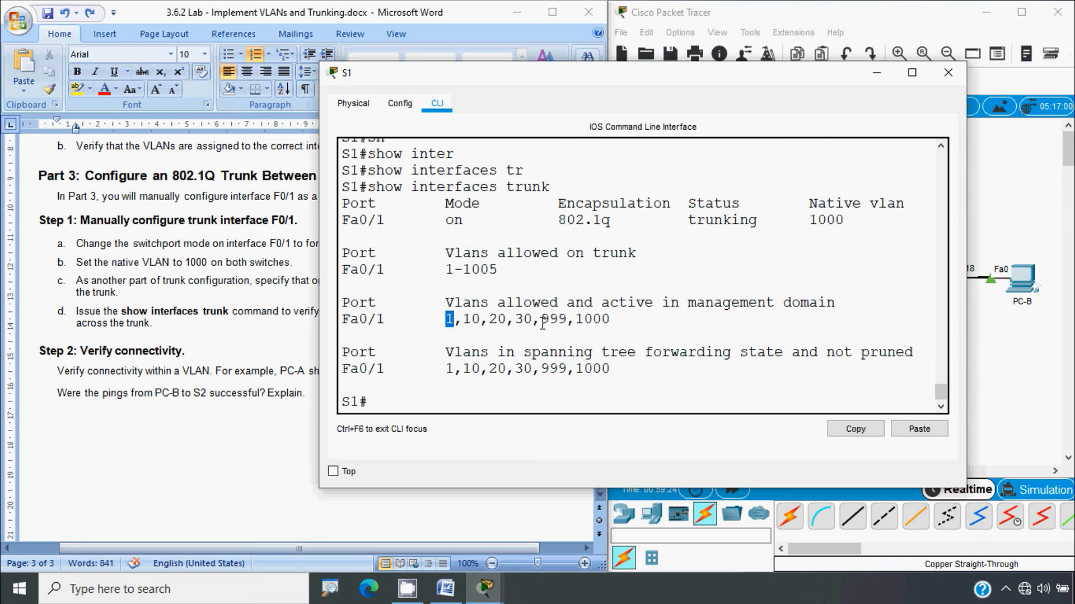
left_click_drag(542, 324, 572, 323)
left_click(618, 323)
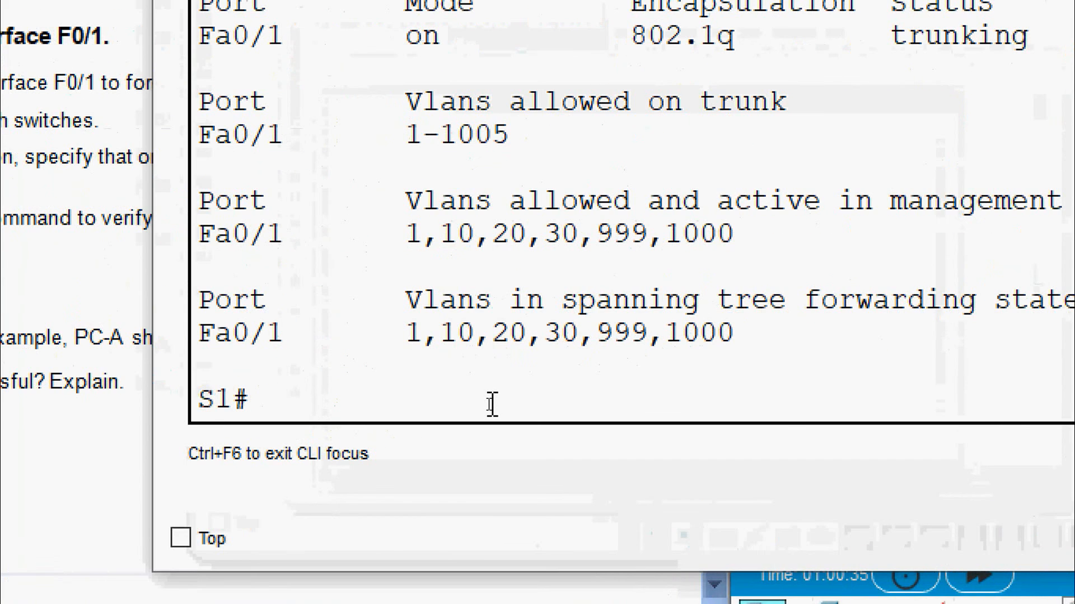
Remove VLAN 1 from the allowed VLANs on S1's Fa0/1 trunk
type("conf t")
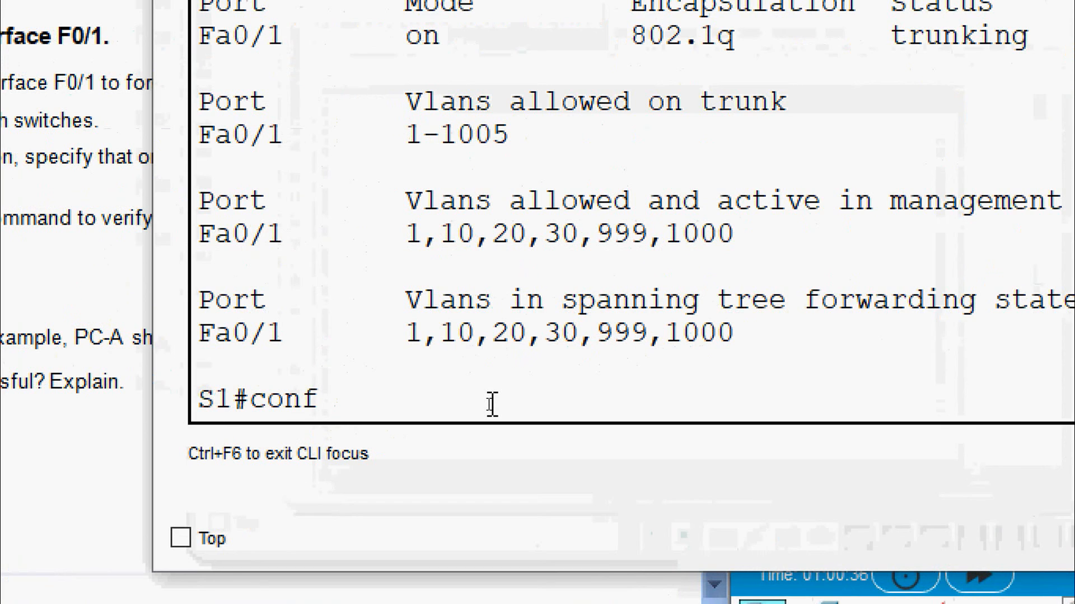
key("Return")
type("interfac")
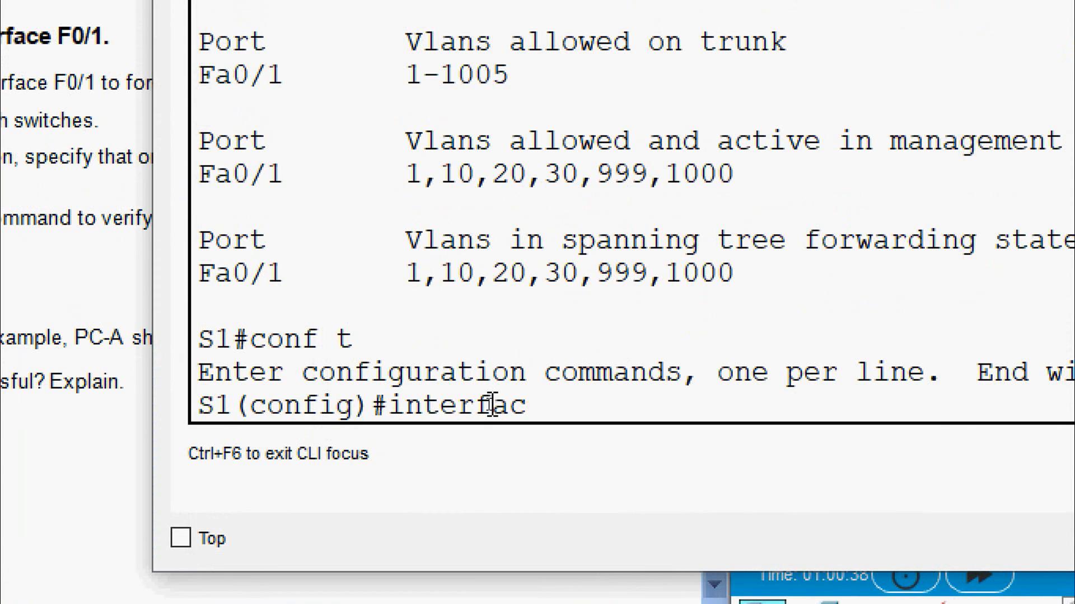
type("e fa 0/1")
key("Return")
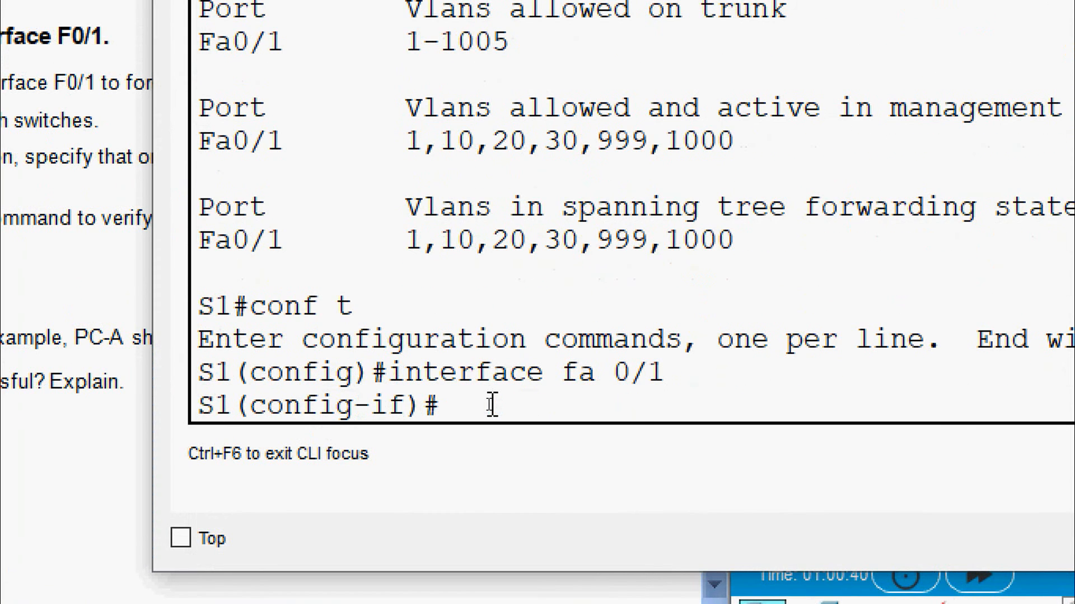
type("switchpor")
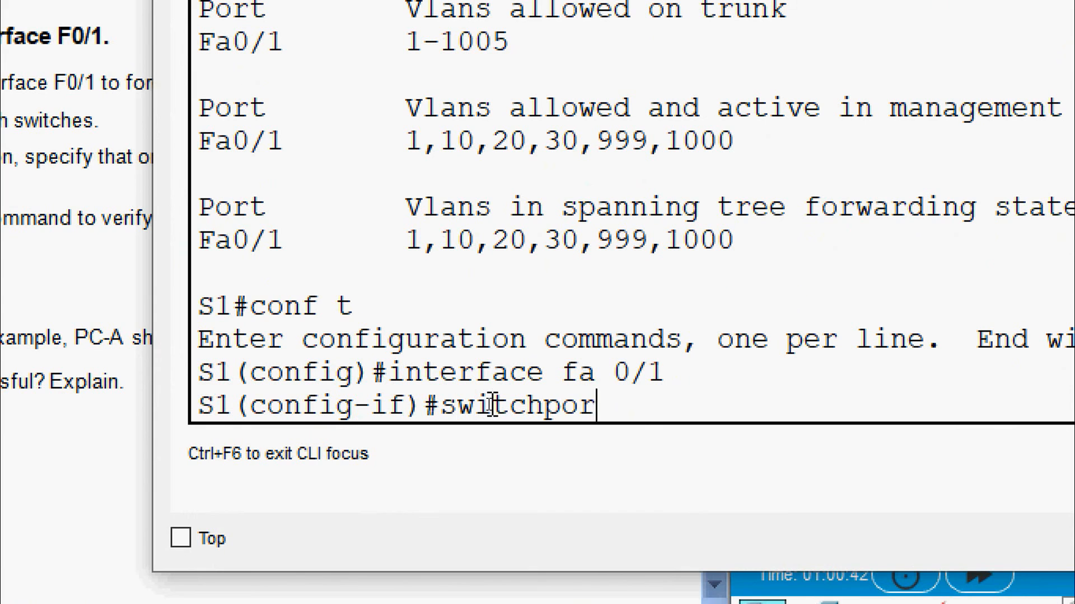
type("t trunk")
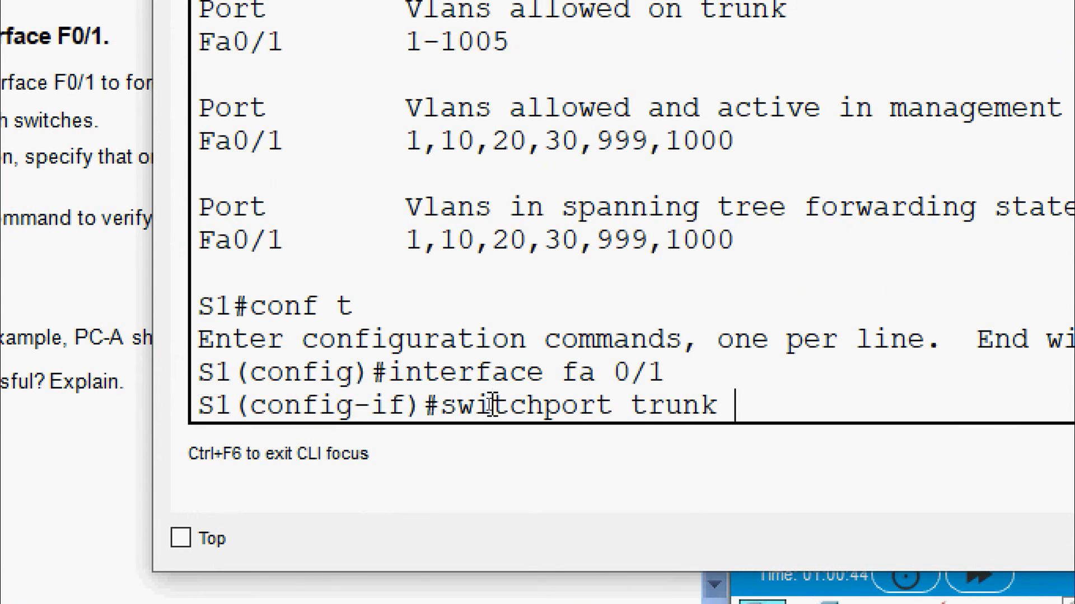
type(" allo")
key("Tab")
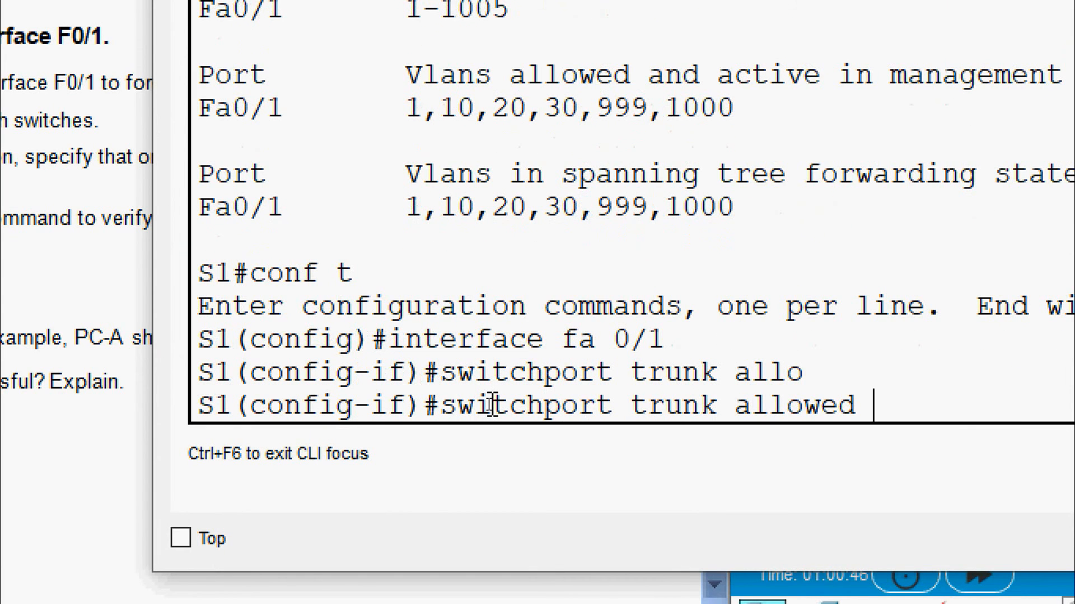
type("vlan")
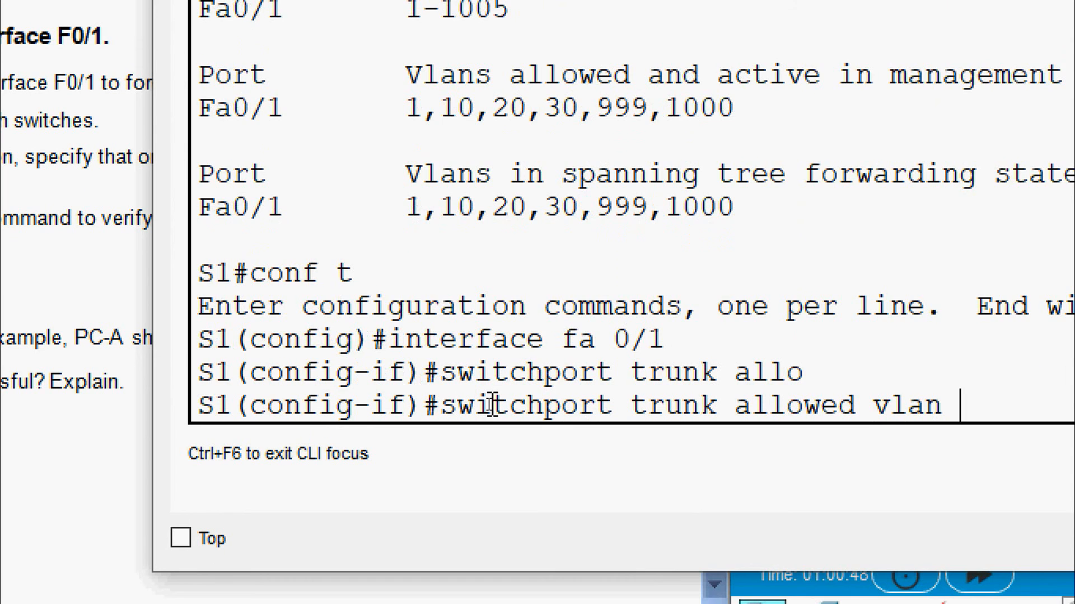
type(" ?")
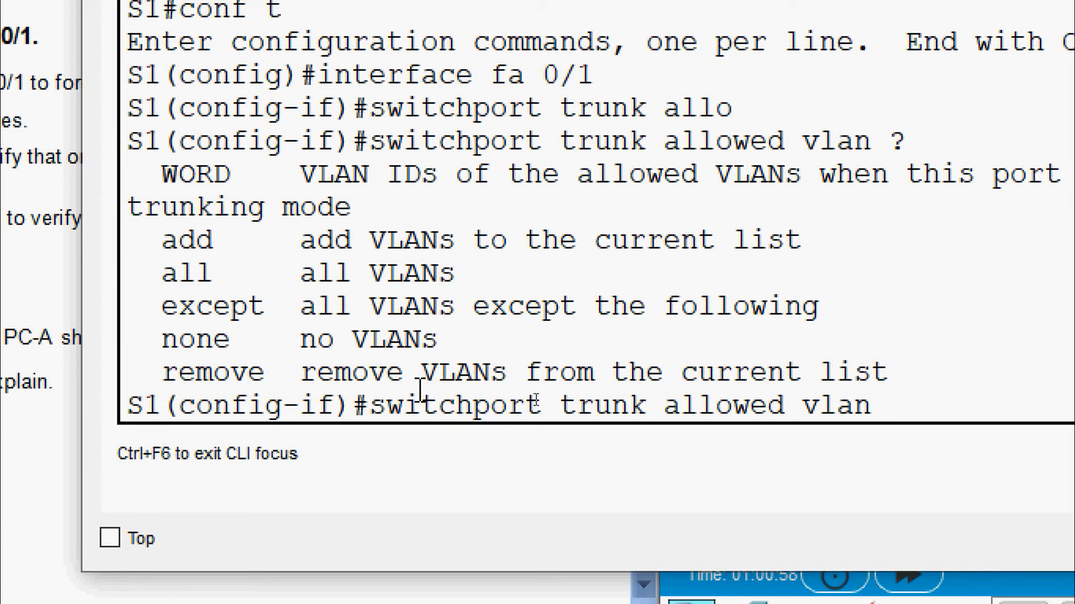
type("re")
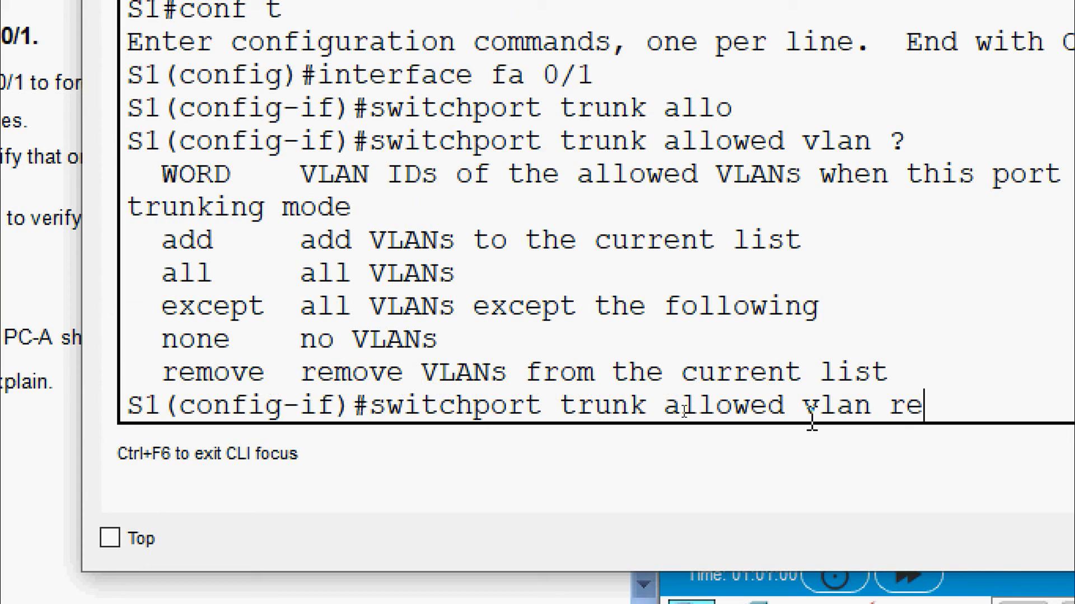
type("mo")
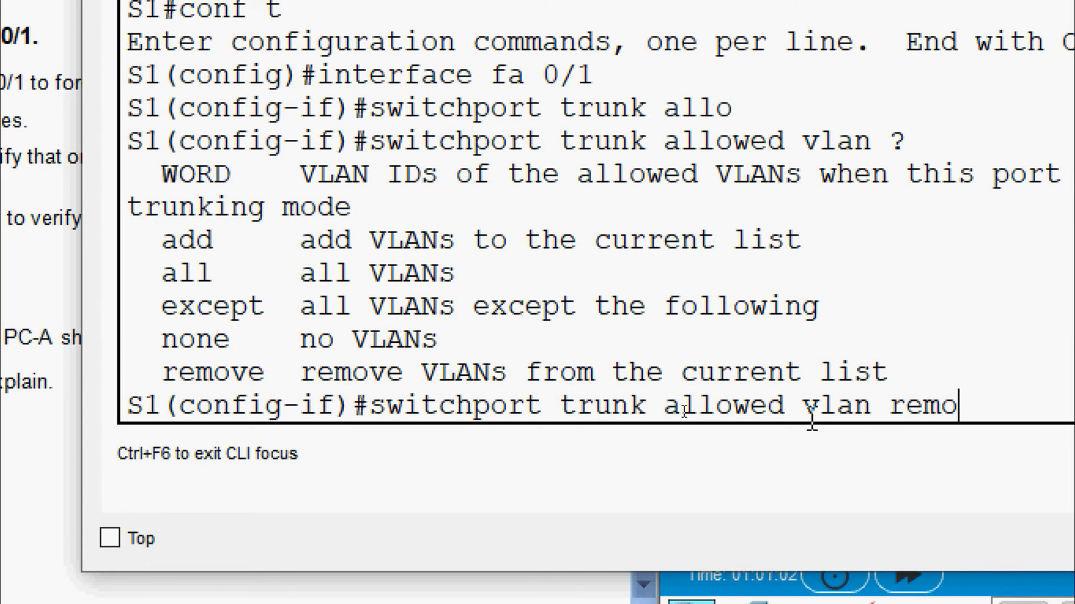
key("Tab")
type("?")
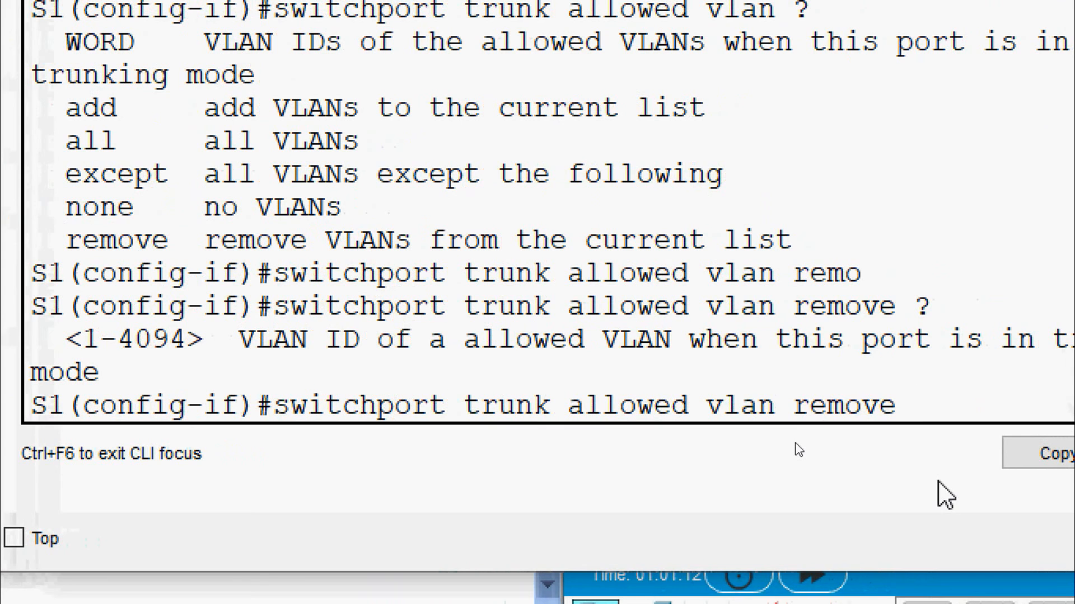
type("1")
key("Return")
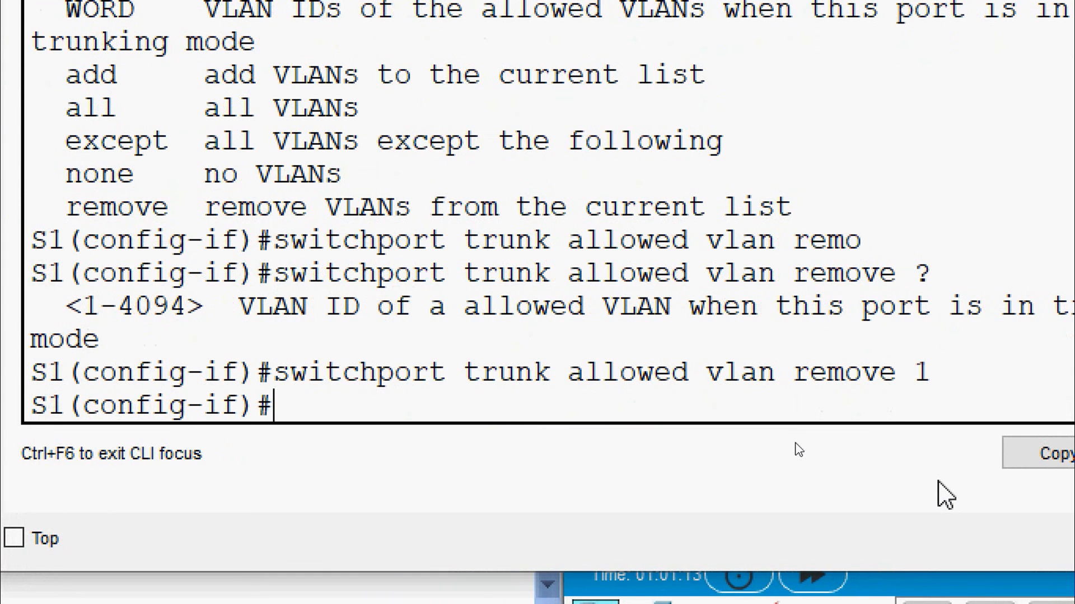
Also remove VLAN 999, exit configuration mode, and show S1's trunk status
key("Up")
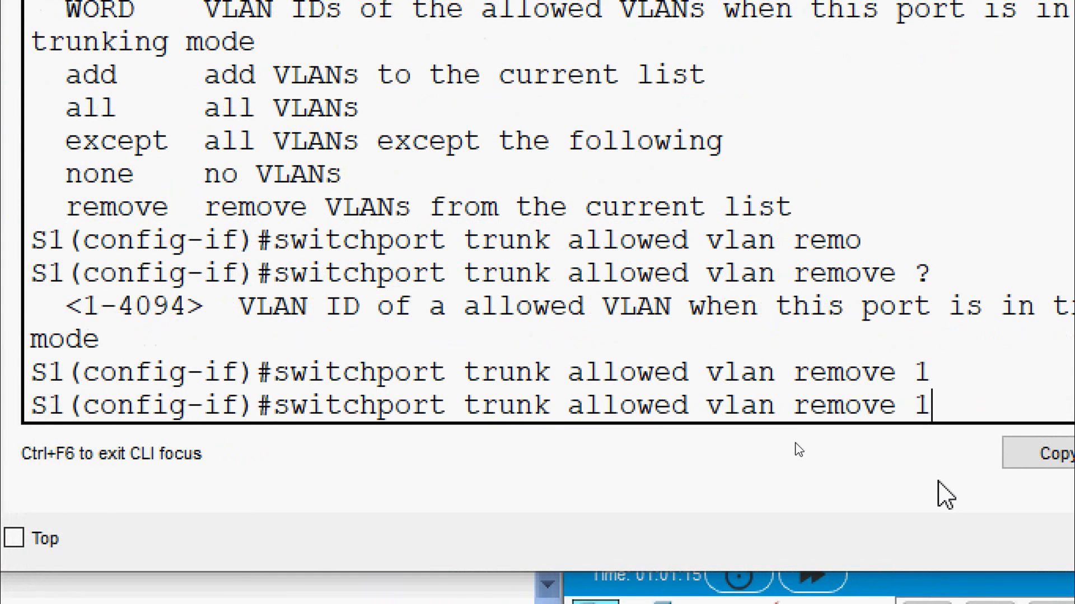
key("BackSpace")
type("999")
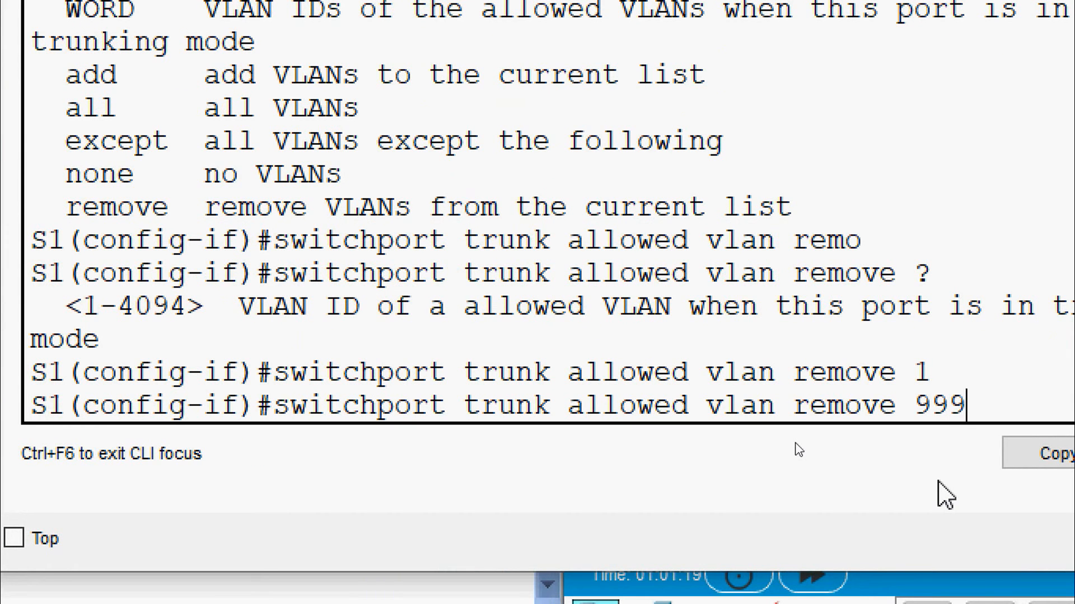
key("Return")
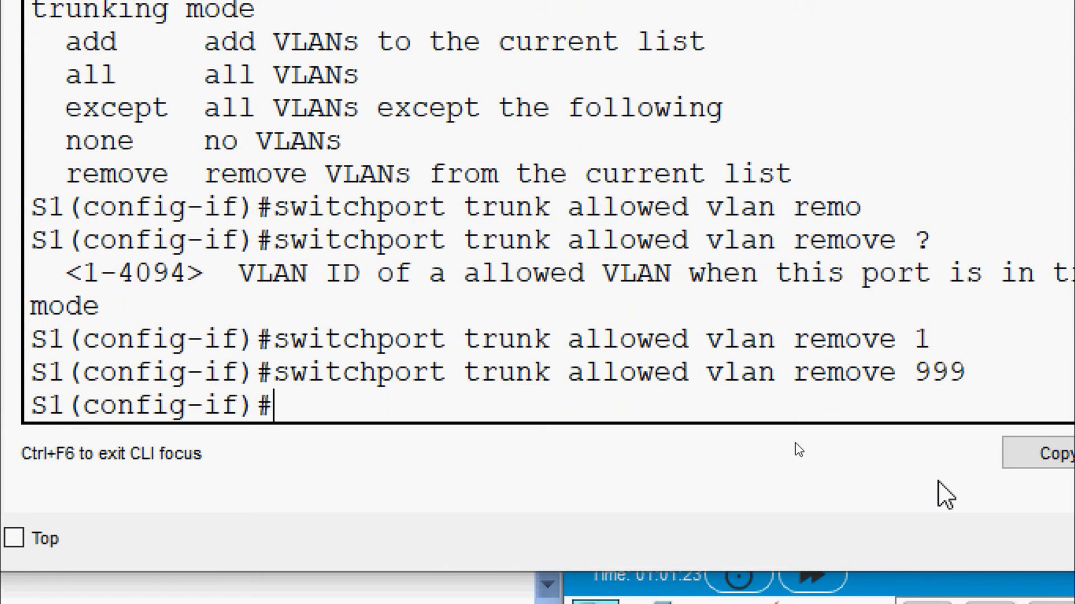
key("ctrl+z")
type("show")
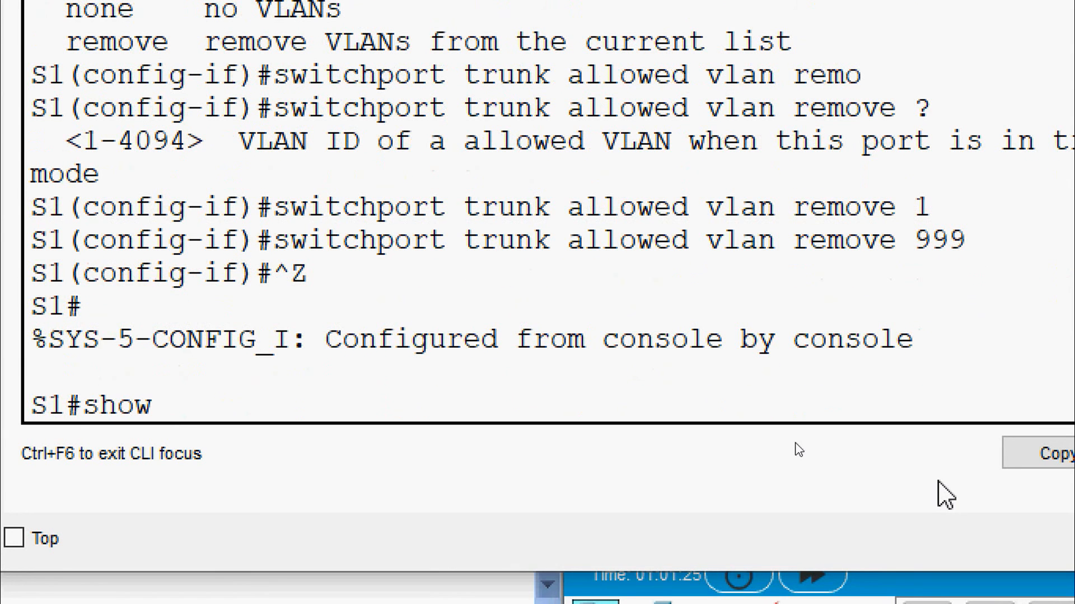
type(" inter")
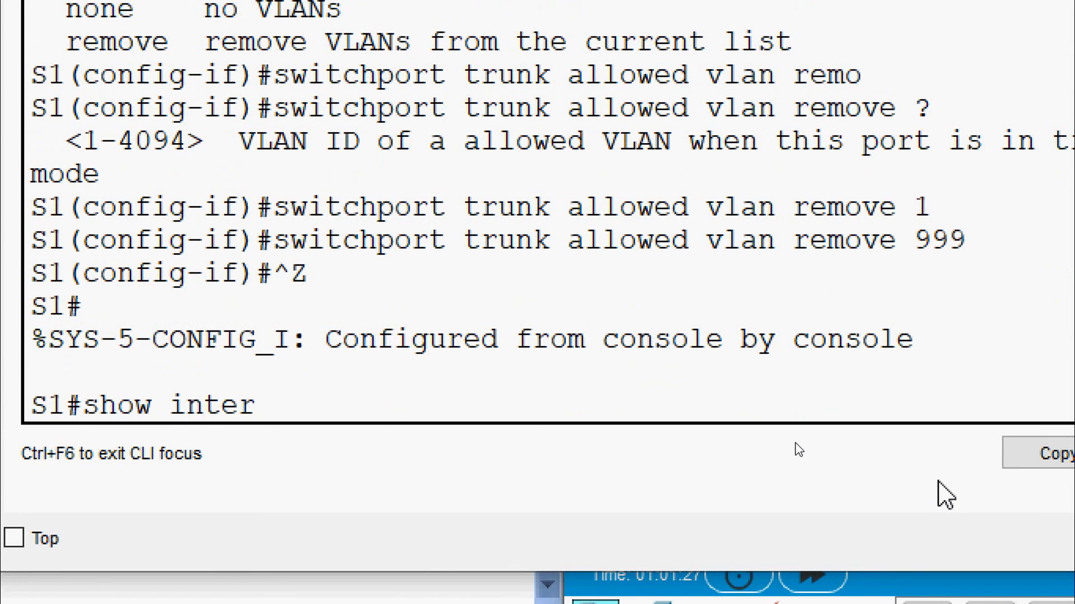
key("Tab")
type("trunk")
key("Return")
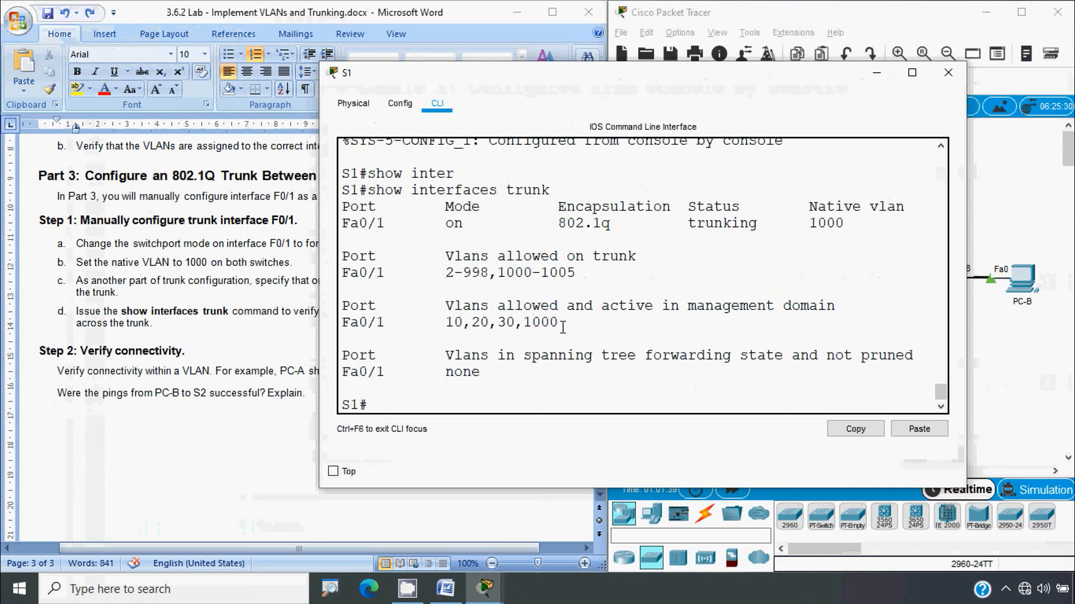
Close S1's window and run 'show interfaces trunk' on S2
left_click(947, 69)
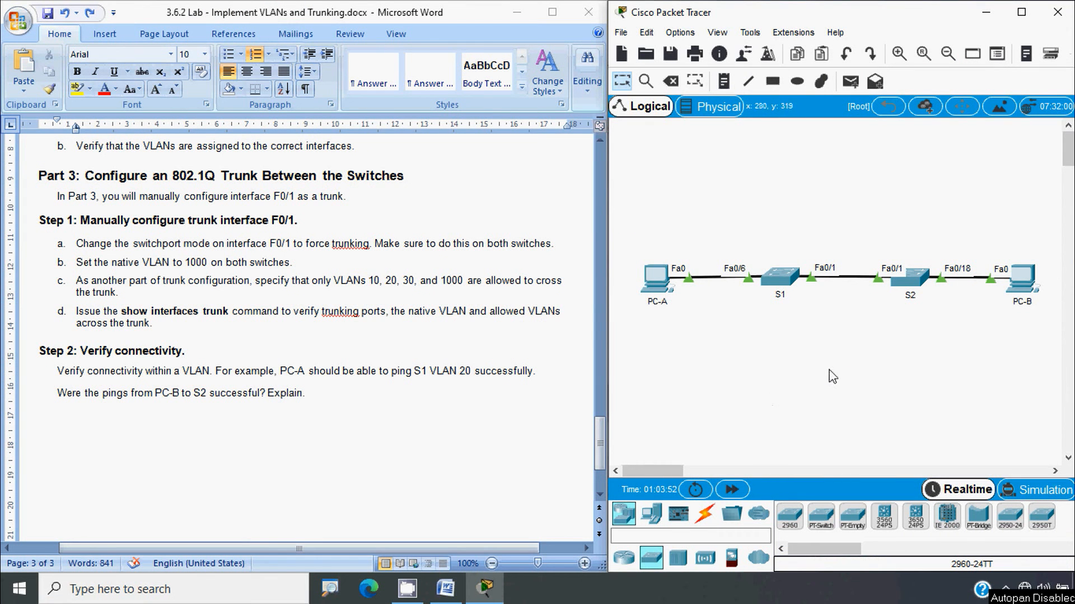
left_click(918, 282)
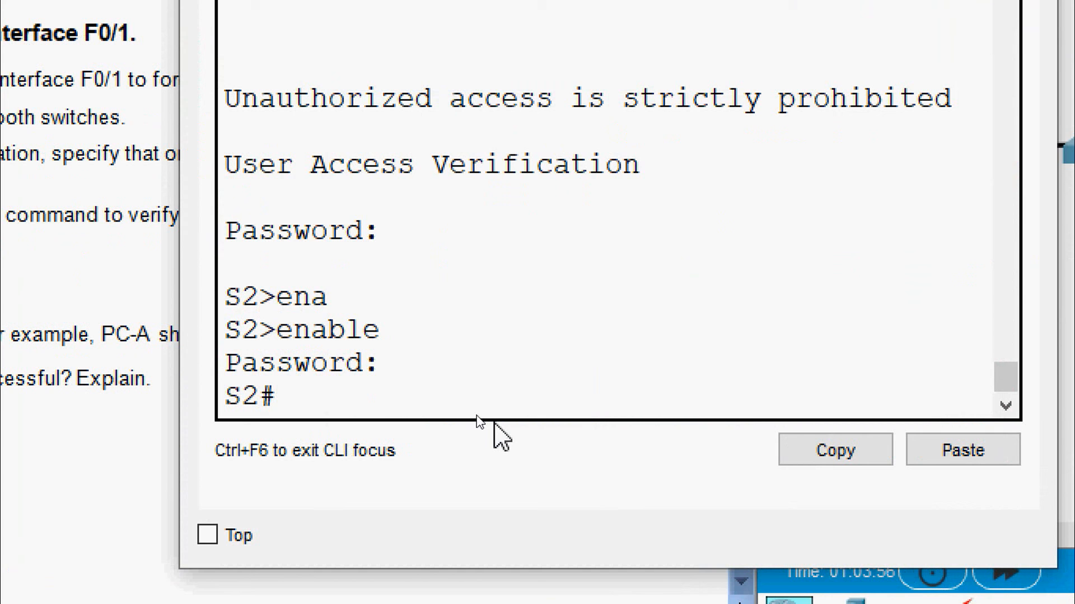
type("sh")
key("Tab")
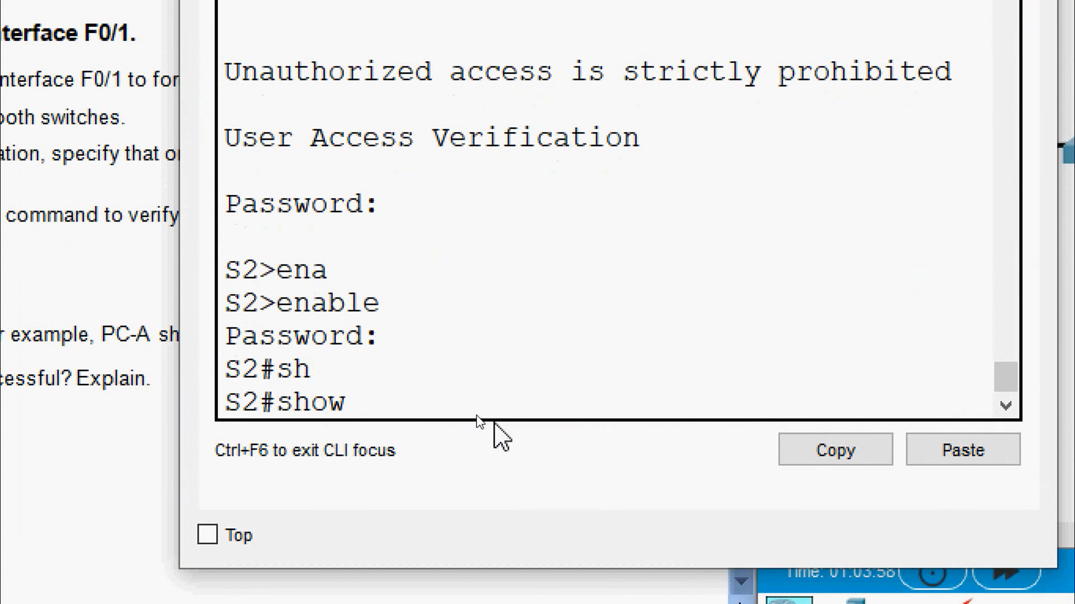
type("inter")
key("Tab")
type("tr")
key("Tab")
key("Return")
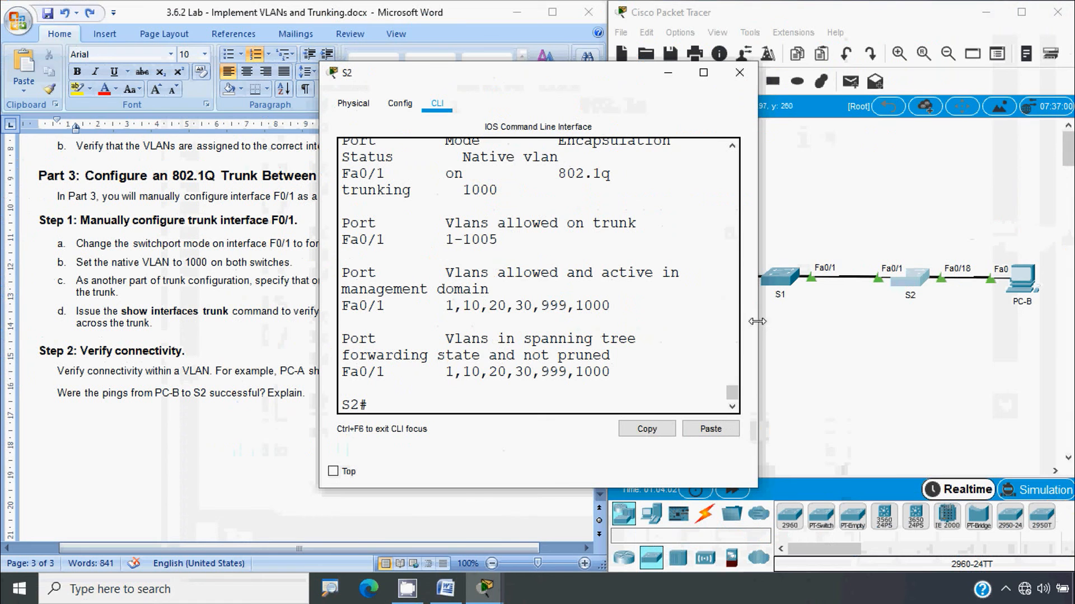
Widen S2's console and note VLANs 1, 999 and 1000 still active on Fa0/1
left_click_drag(757, 329, 954, 334)
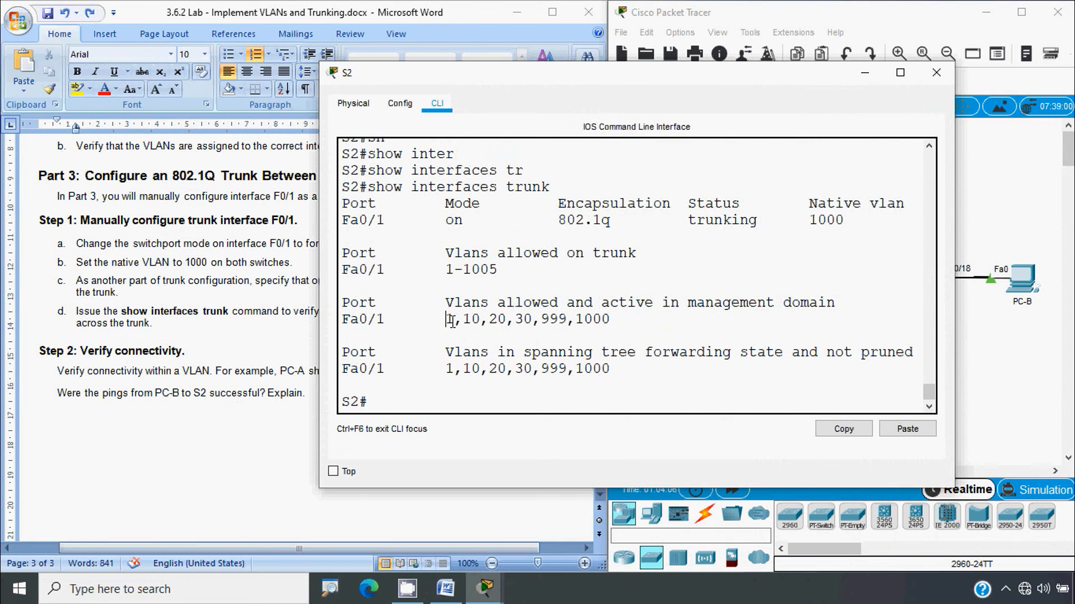
left_click_drag(451, 322, 576, 320)
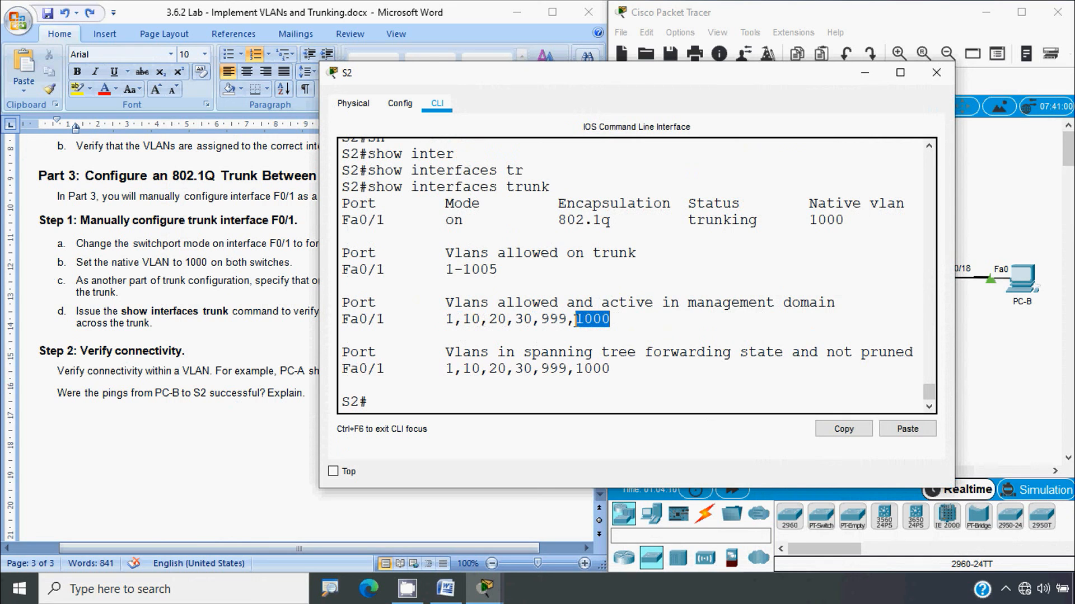
left_click_drag(447, 324, 452, 324)
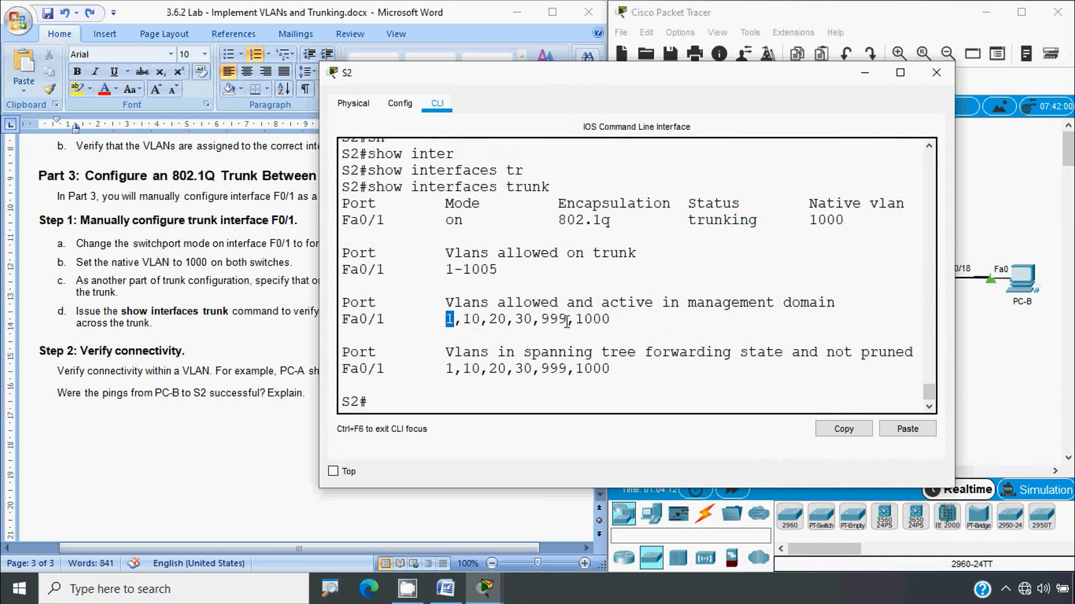
left_click_drag(567, 322, 518, 319)
left_click(396, 404)
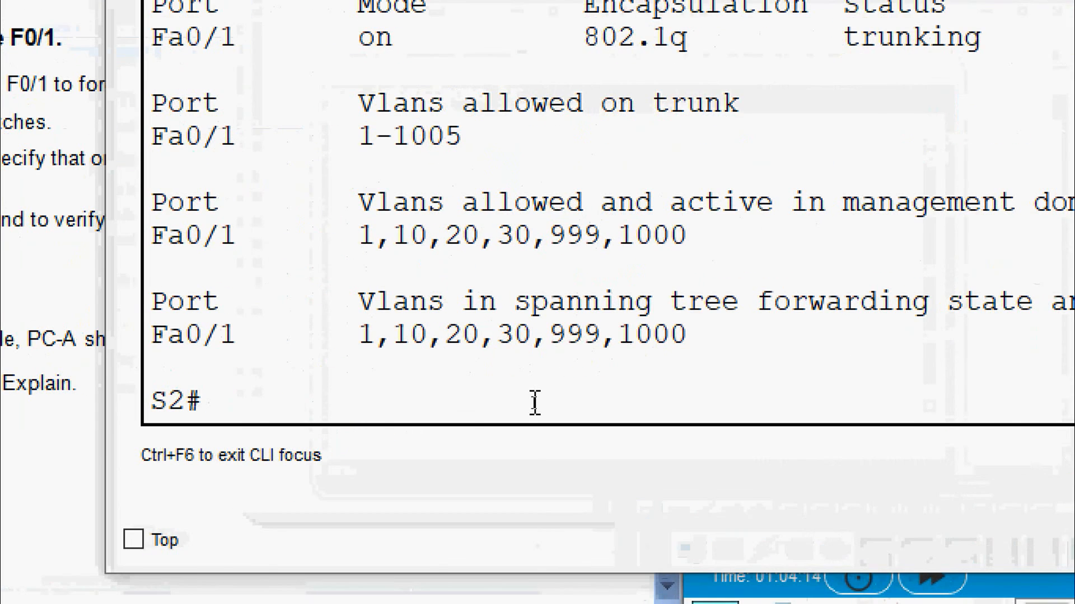
Remove VLAN 1 from the allowed VLANs on S2's Fa0/1 trunk
type("conf t")
key("Return")
key("Return")
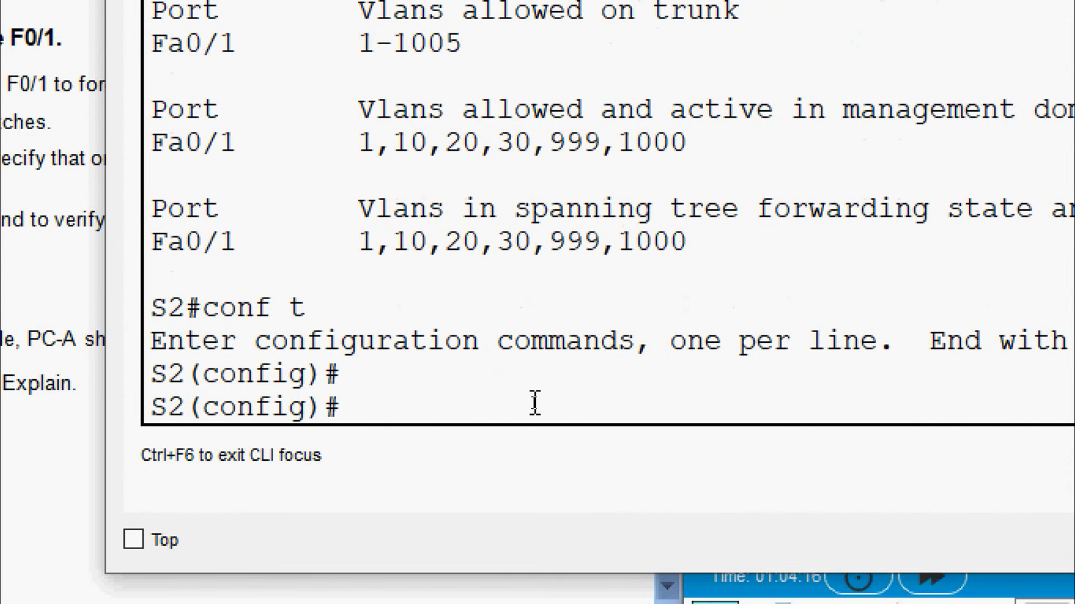
type("interface")
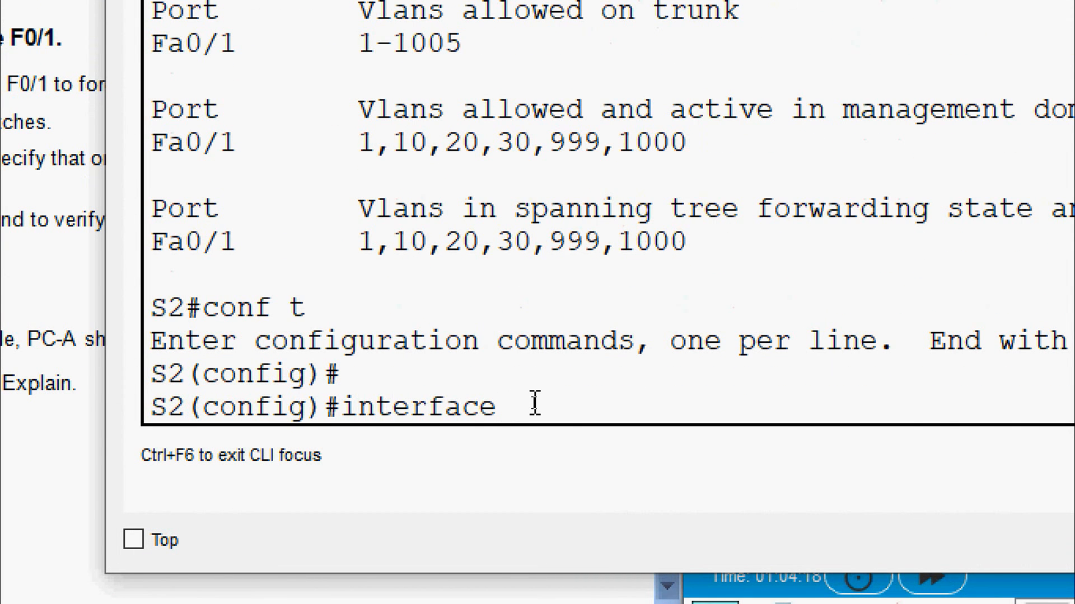
type(" fa 0/1")
key("Return")
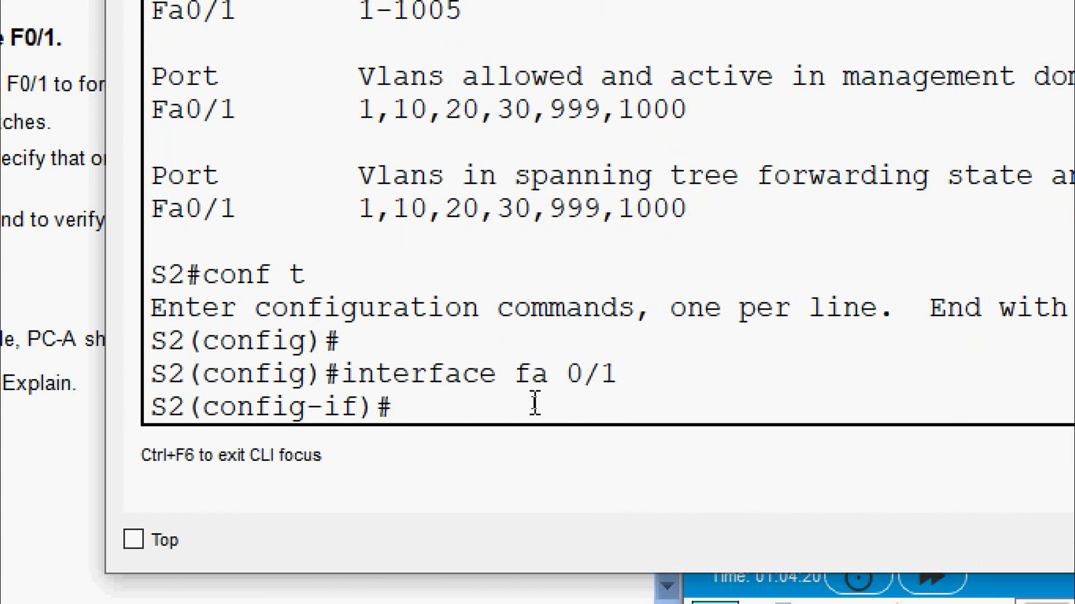
type("switchport ")
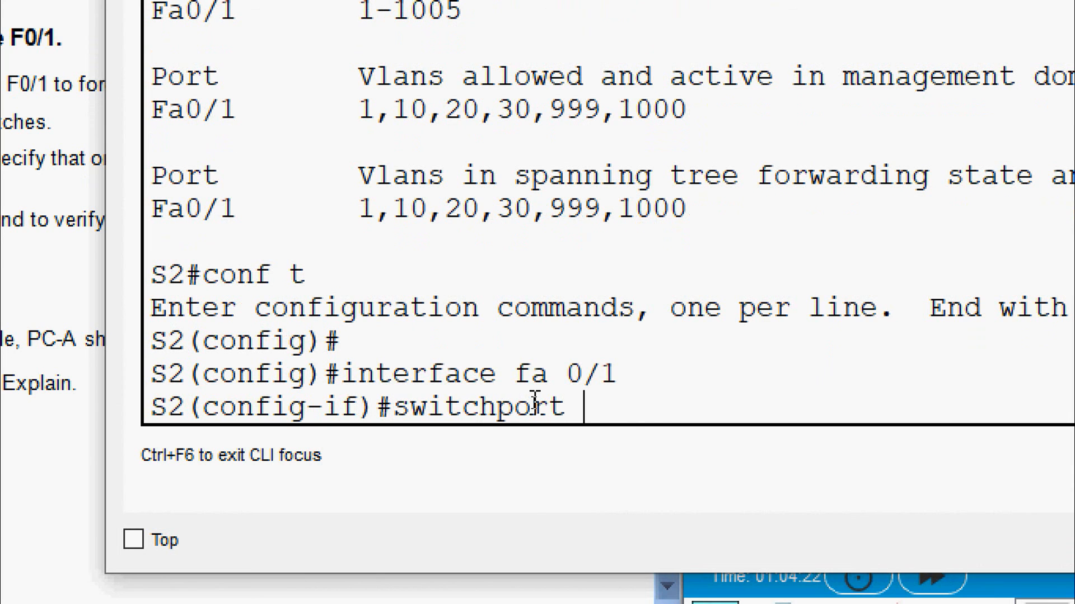
type("trunk ")
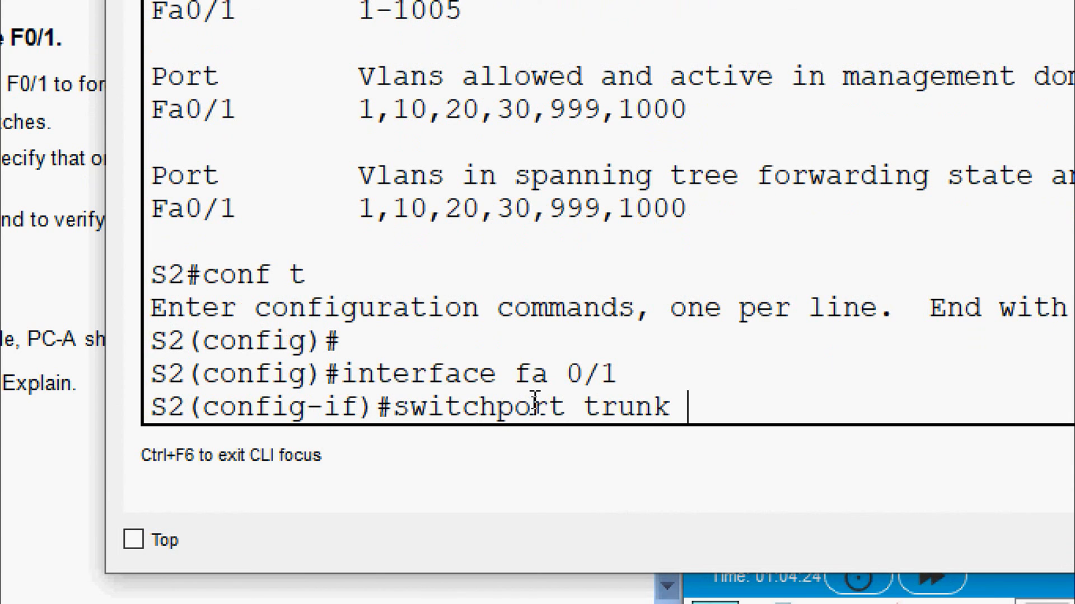
type("al")
key("Tab")
type("vla")
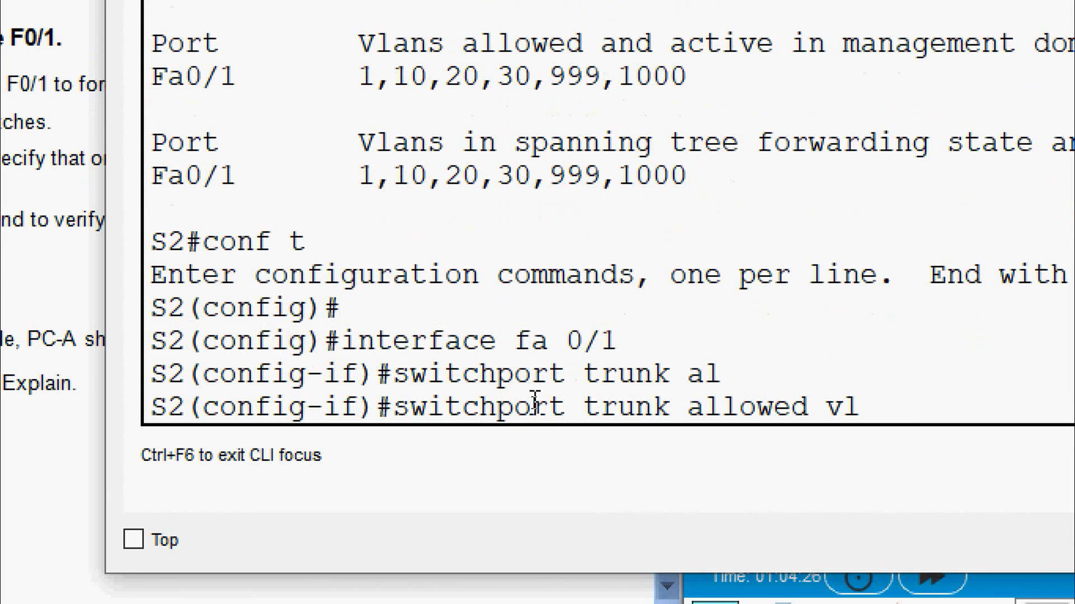
key("Tab")
type("re")
key("Tab")
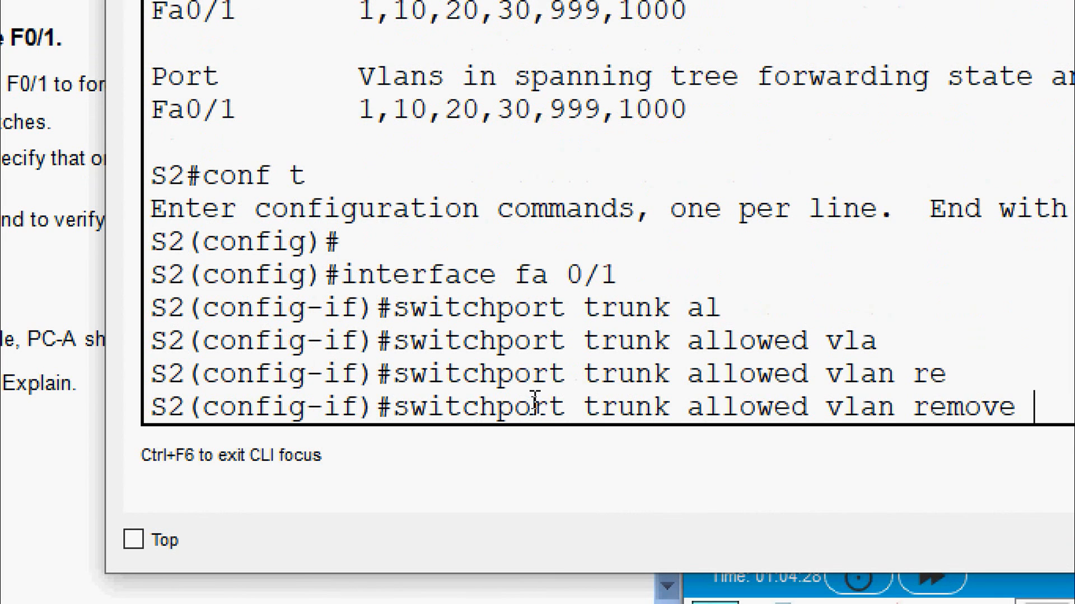
type("1")
key("Return")
Remove VLAN 999 as well and return to S2's privileged prompt
key("Up")
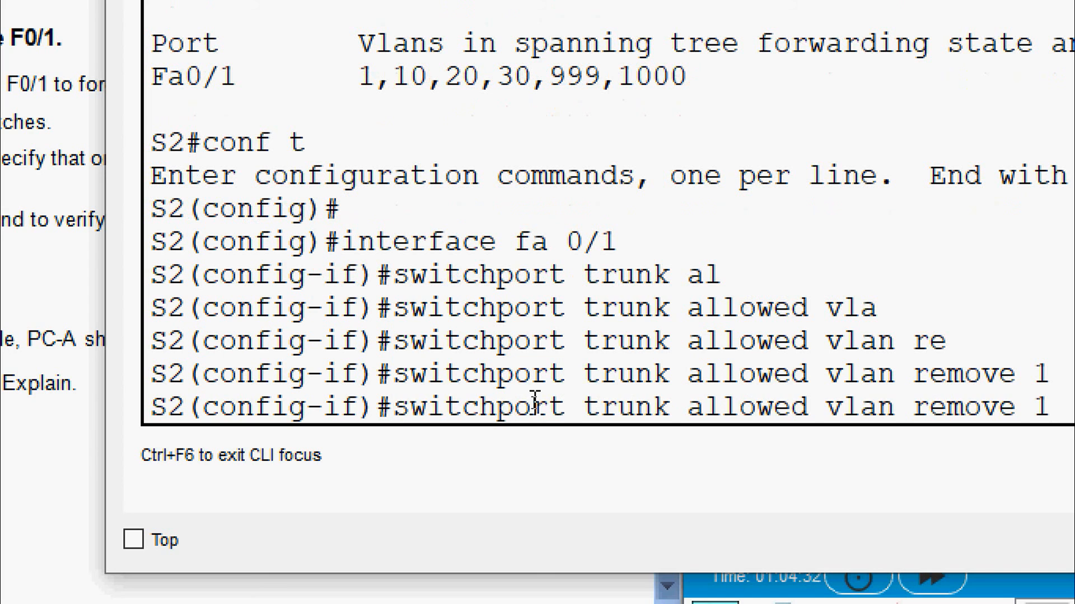
key("BackSpace")
type("999")
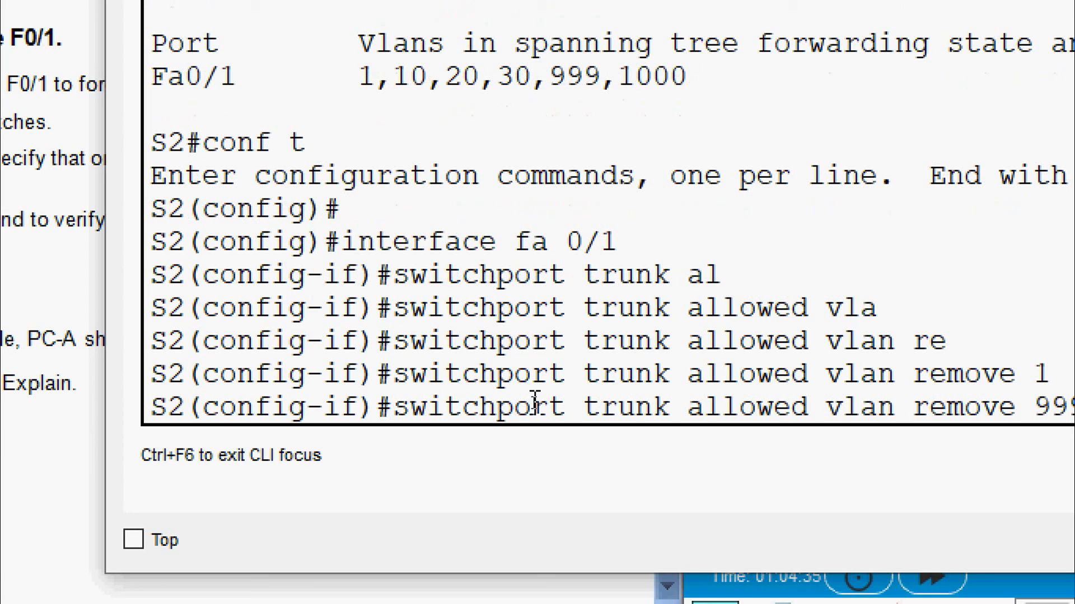
key("Return")
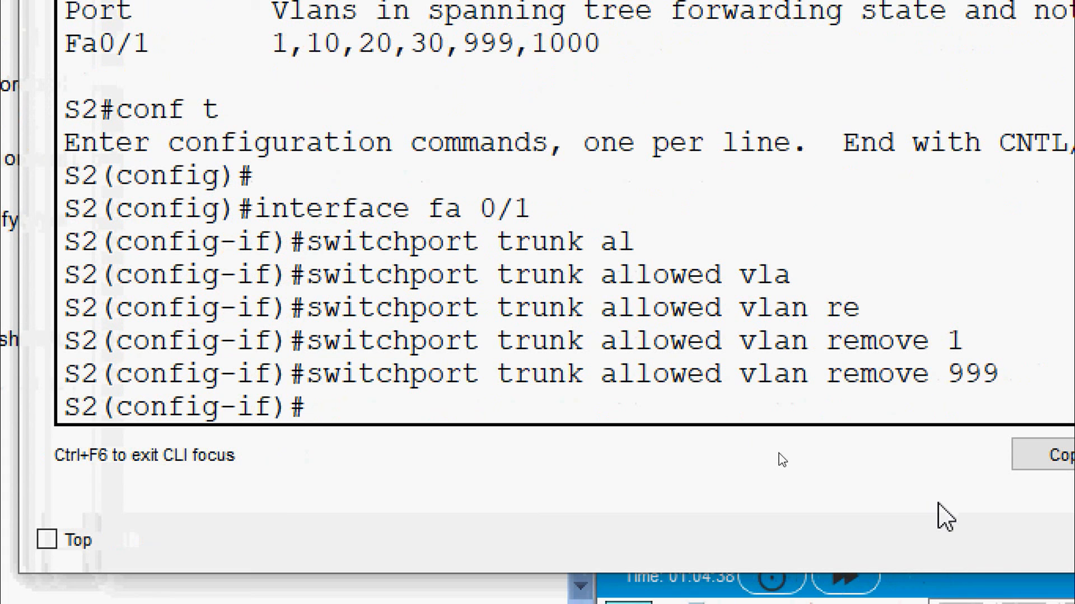
key("ctrl+z")
key("Return")
type("sh")
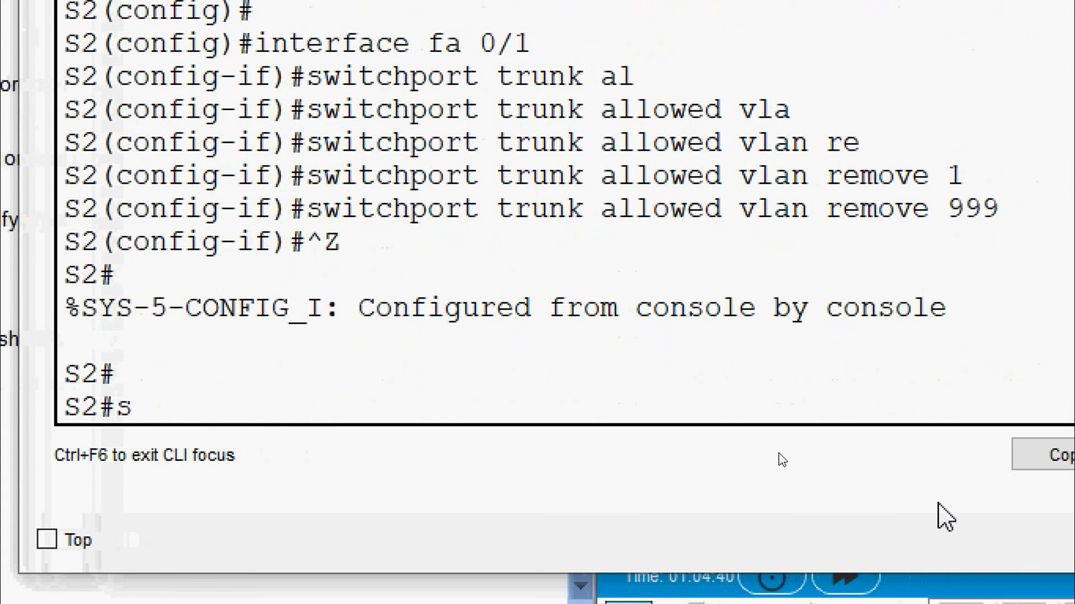
key("Tab")
Show S2's trunk status, confirming only VLANs 10, 20, 30 and 1000 active, then close S2
type("inter")
key("Tab")
type("trun")
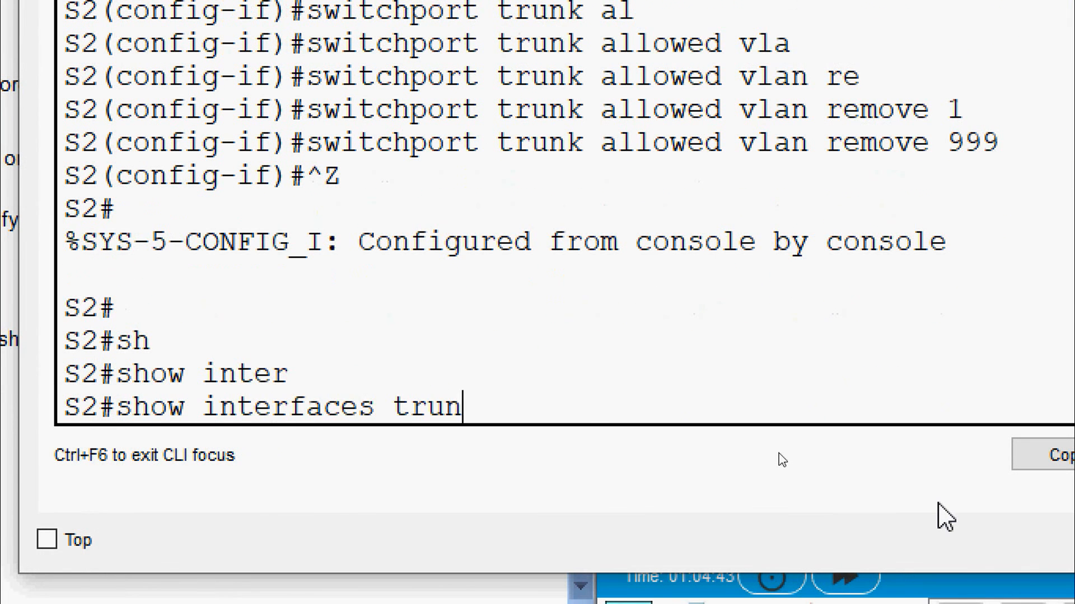
key("Tab")
key("Return")
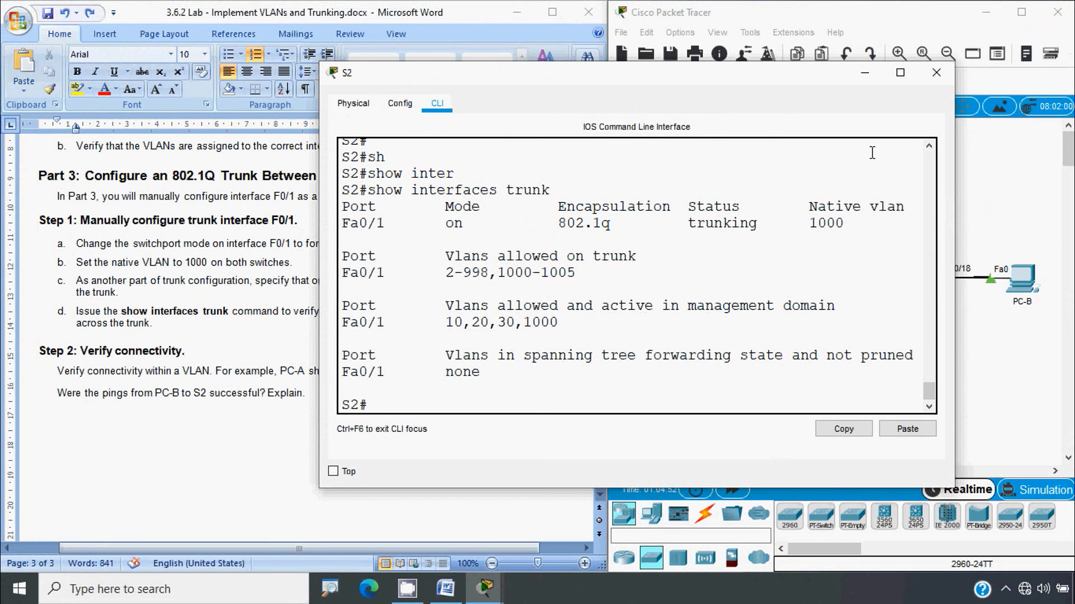
left_click(936, 72)
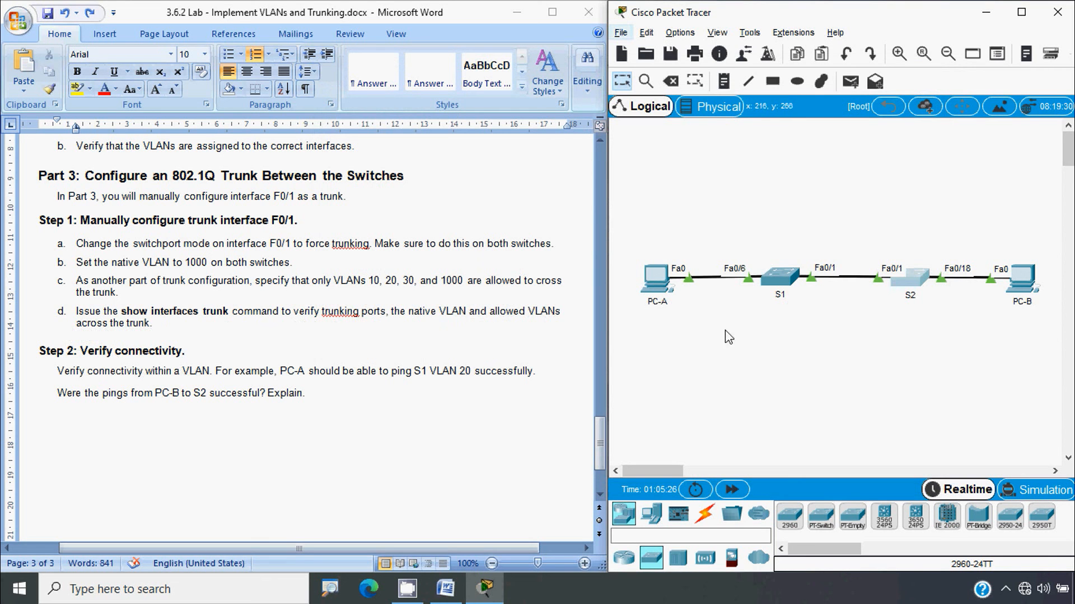
left_click(780, 281)
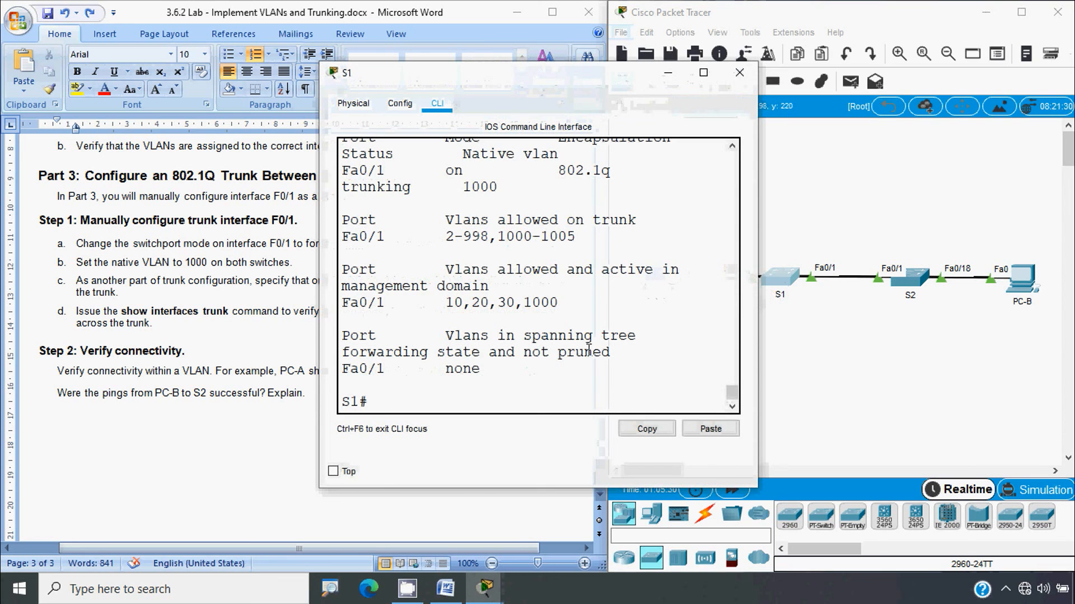
scroll(588, 350, "up", 2)
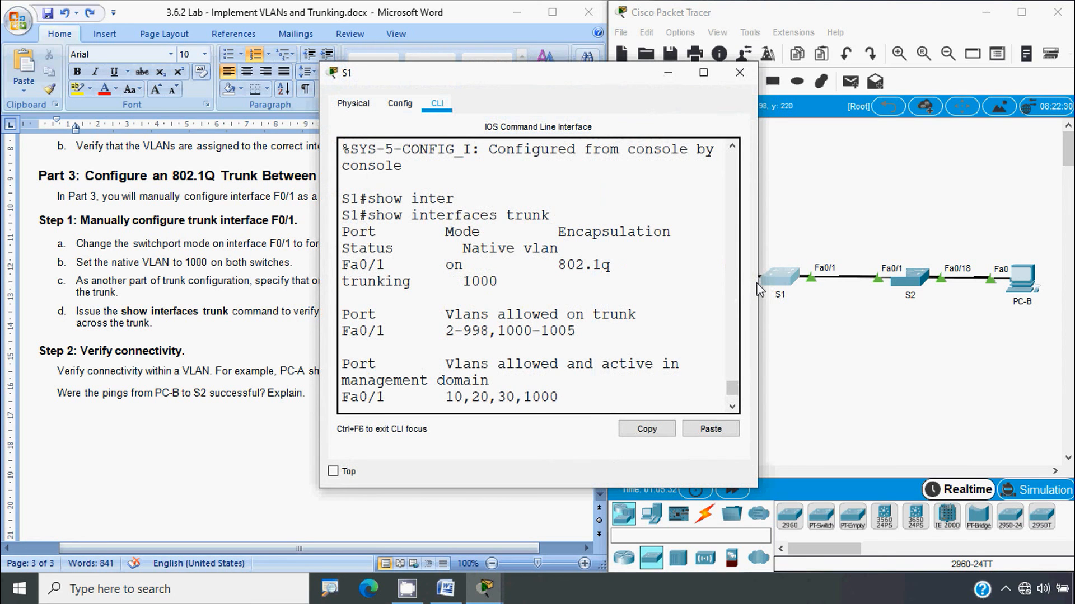
left_click_drag(757, 290, 1038, 283)
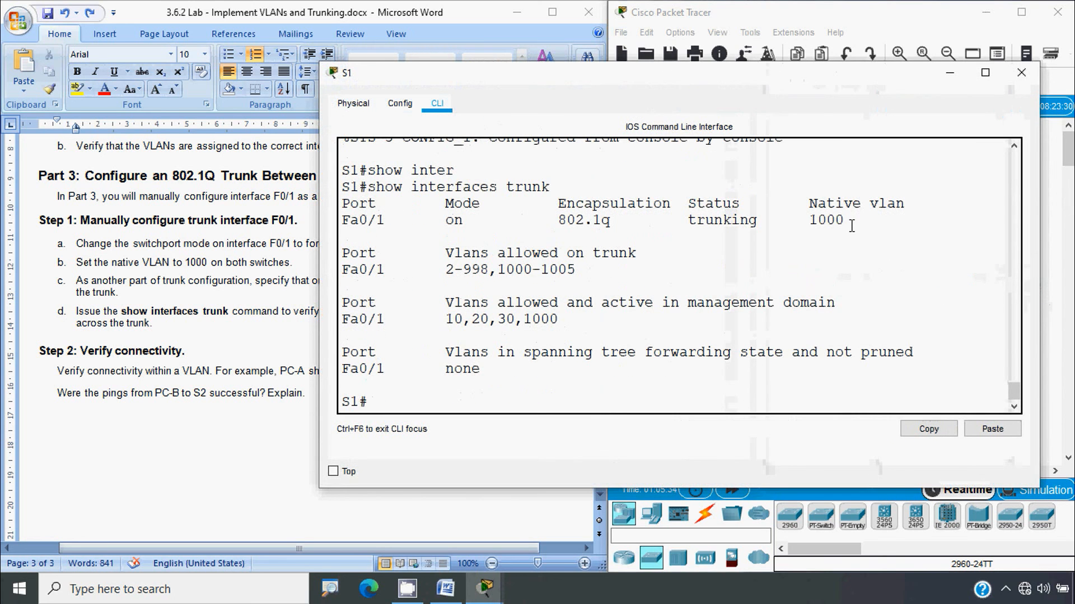
left_click_drag(851, 226, 806, 222)
left_click(1021, 72)
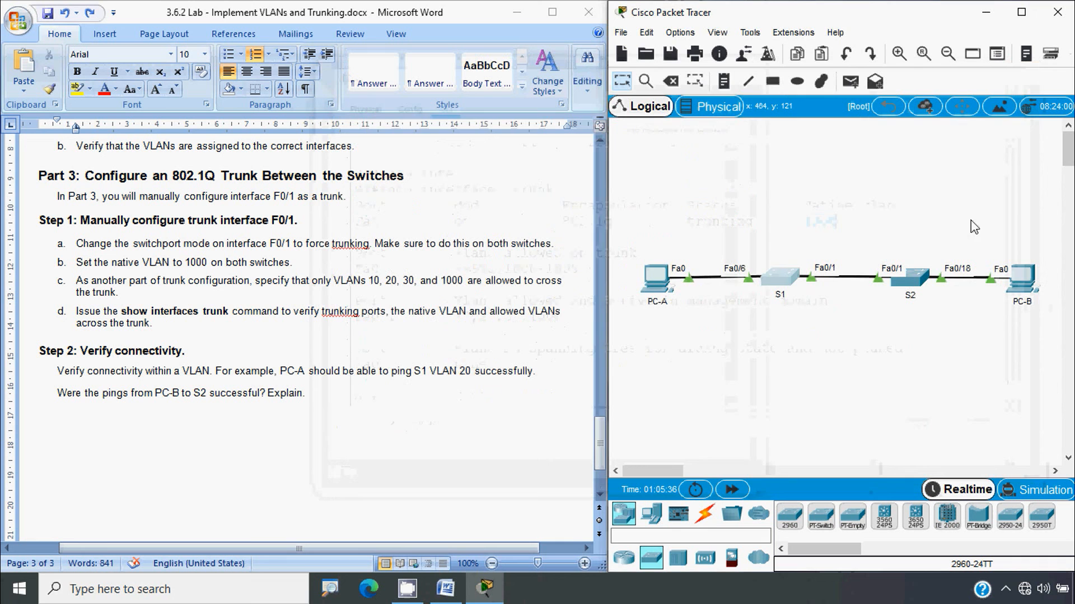
left_click(921, 286)
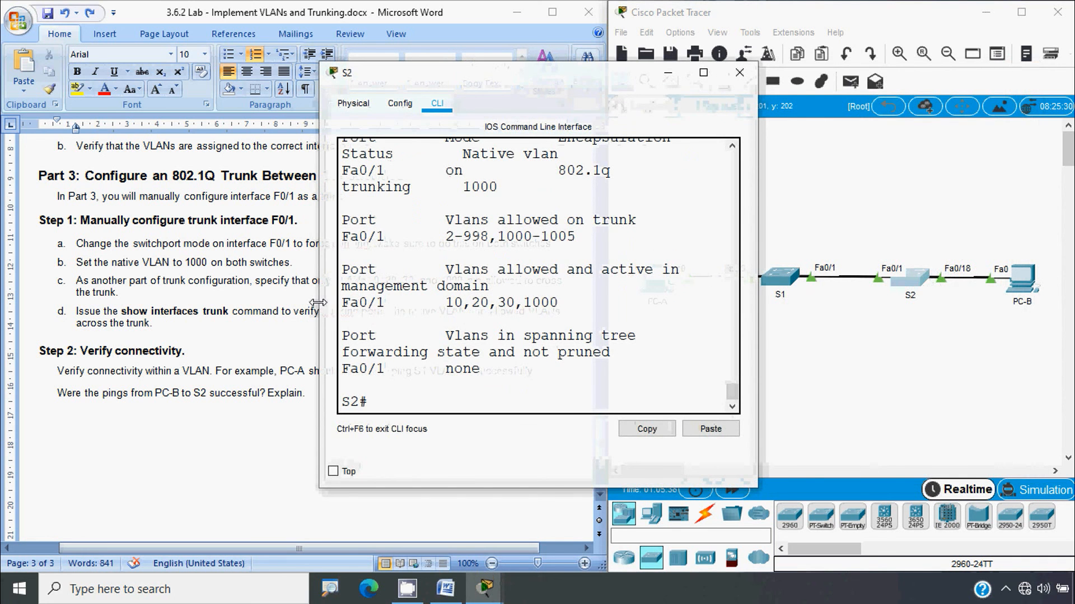
left_click_drag(318, 302, 126, 305)
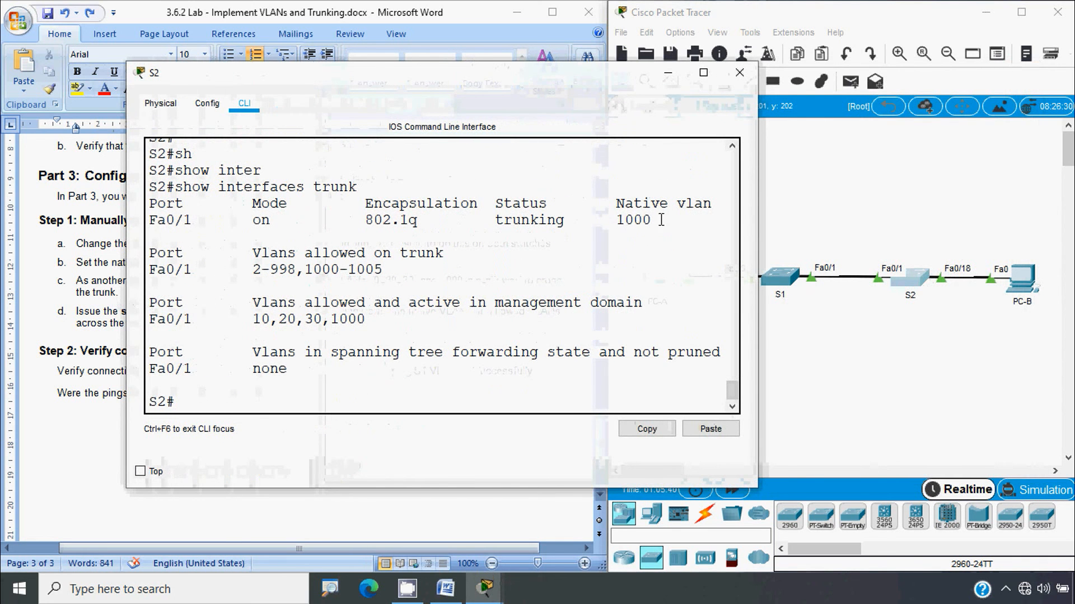
left_click_drag(661, 219, 592, 220)
left_click(740, 72)
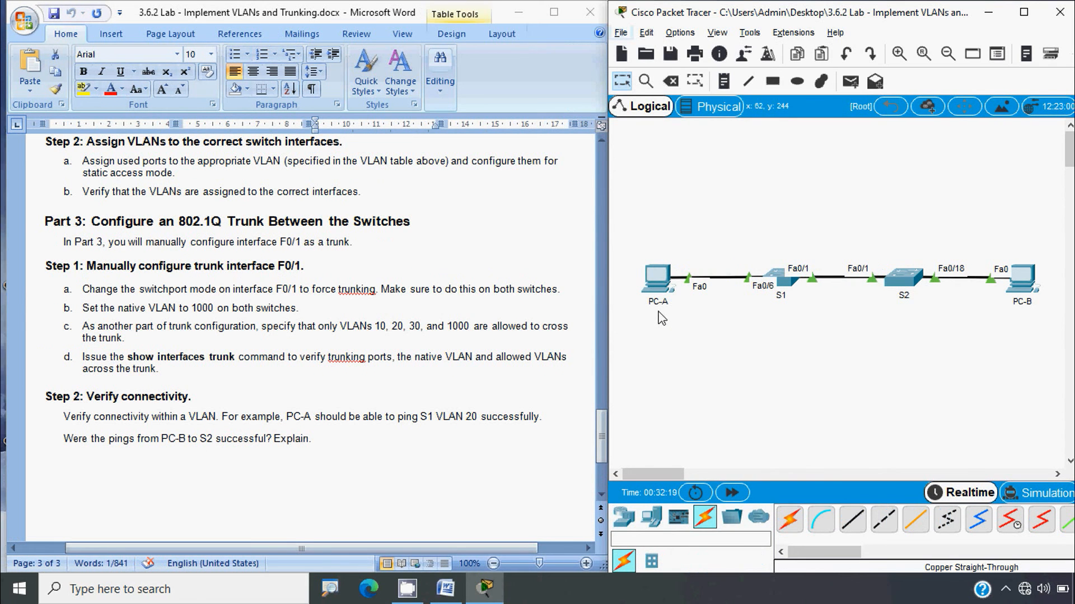
Ping 192.168.20.11 from PC-A's command prompt, read the four replies, and close PC-A
left_click(656, 286)
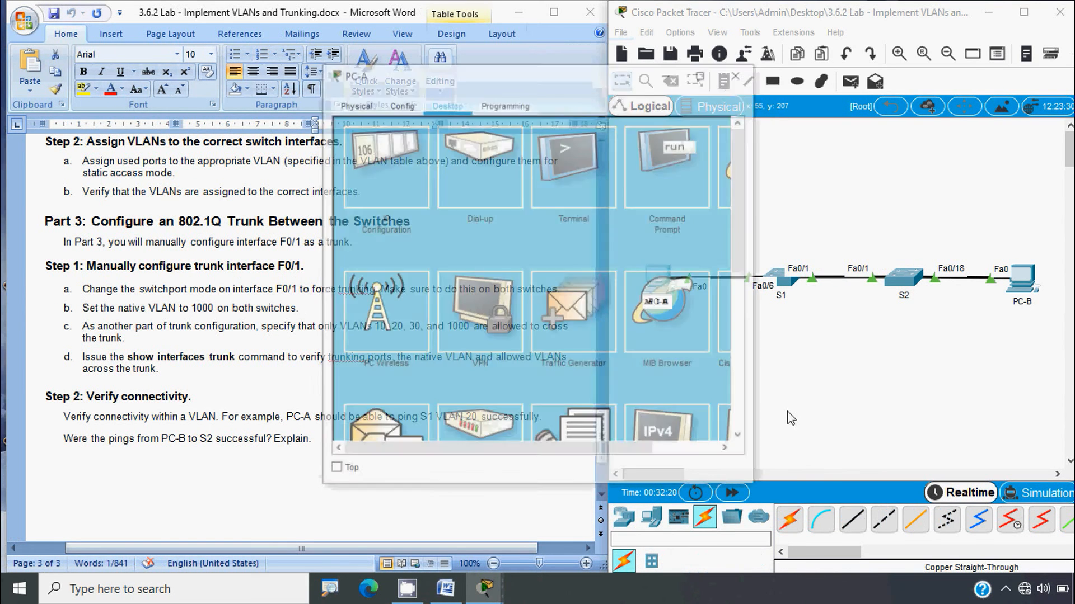
left_click(655, 163)
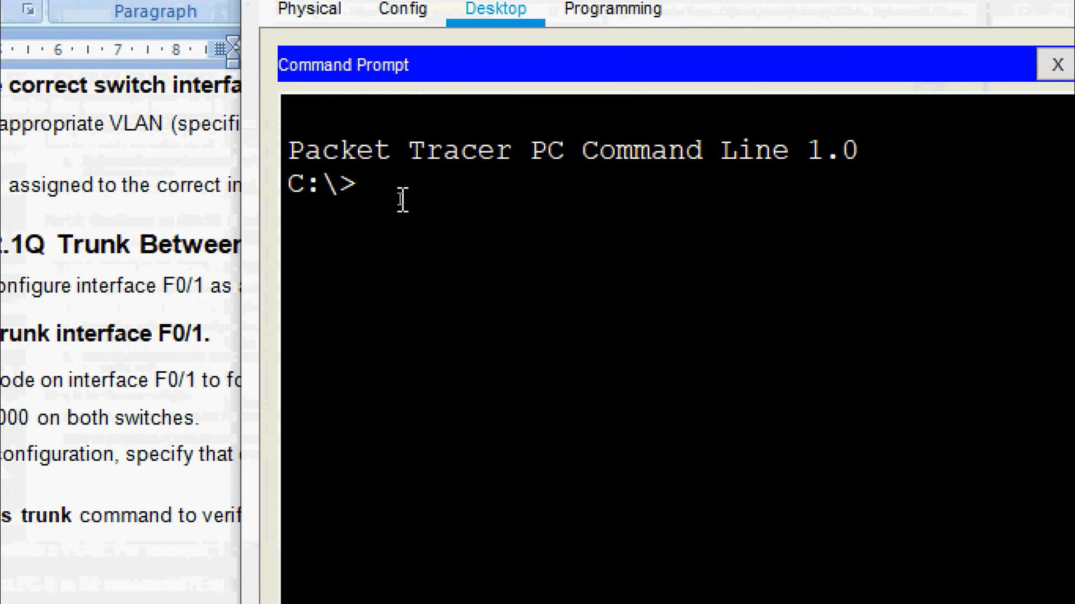
type("ping")
right_click(457, 176)
left_click(482, 235)
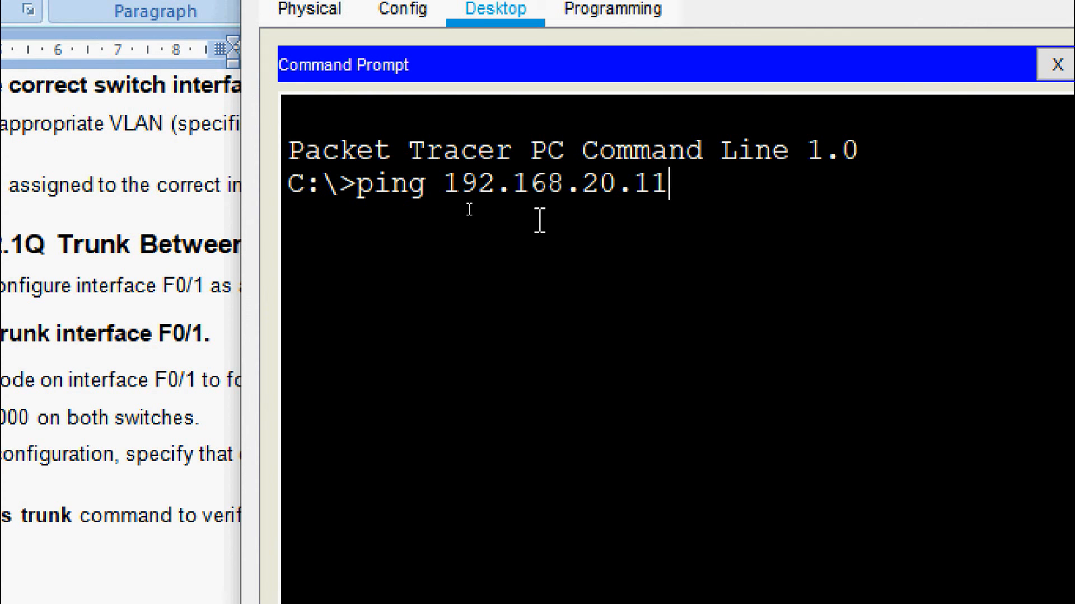
key("Return")
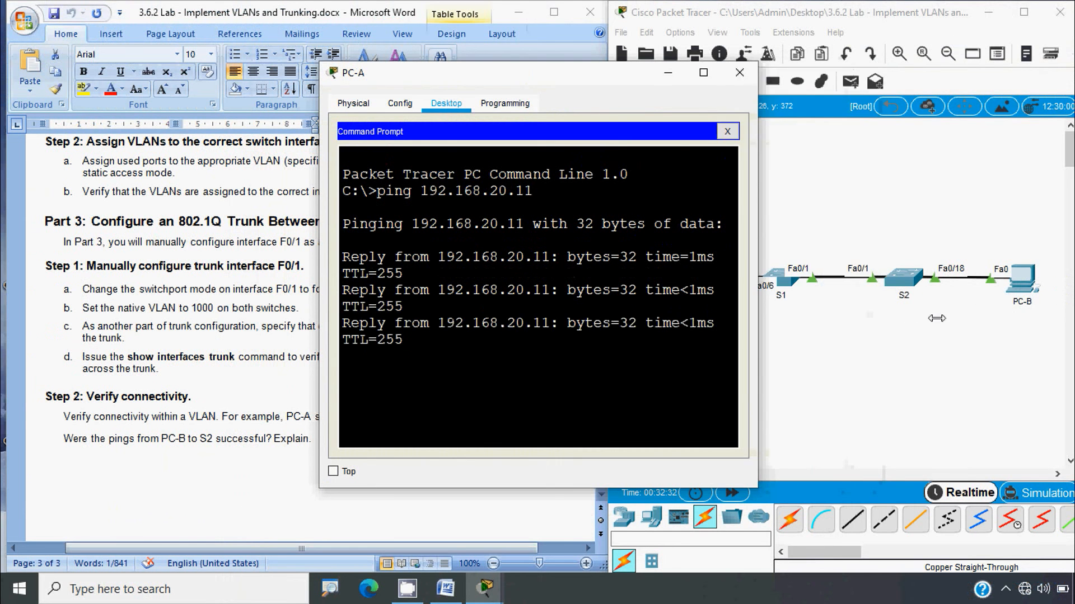
left_click_drag(757, 318, 936, 318)
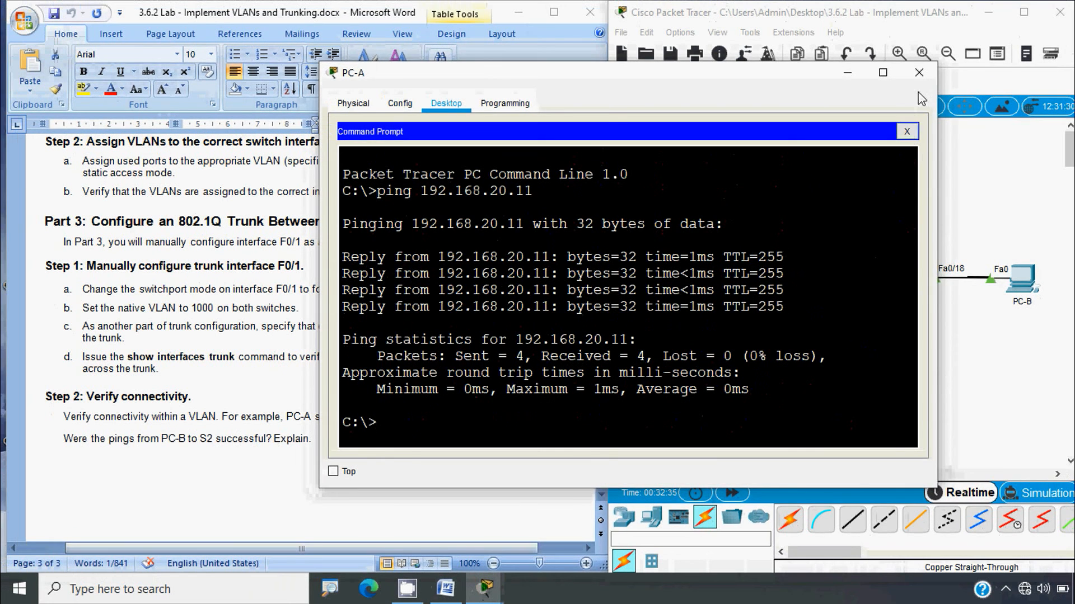
left_click(919, 72)
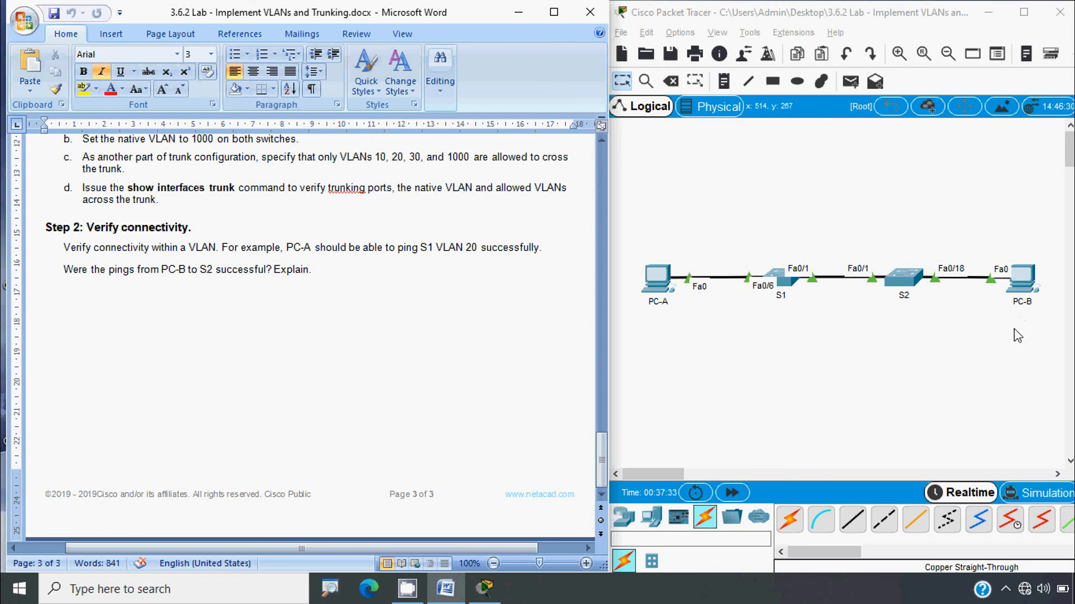
Ping 192.168.10.12 from PC-B's command prompt; all four requests time out
left_click(1025, 301)
left_click(669, 168)
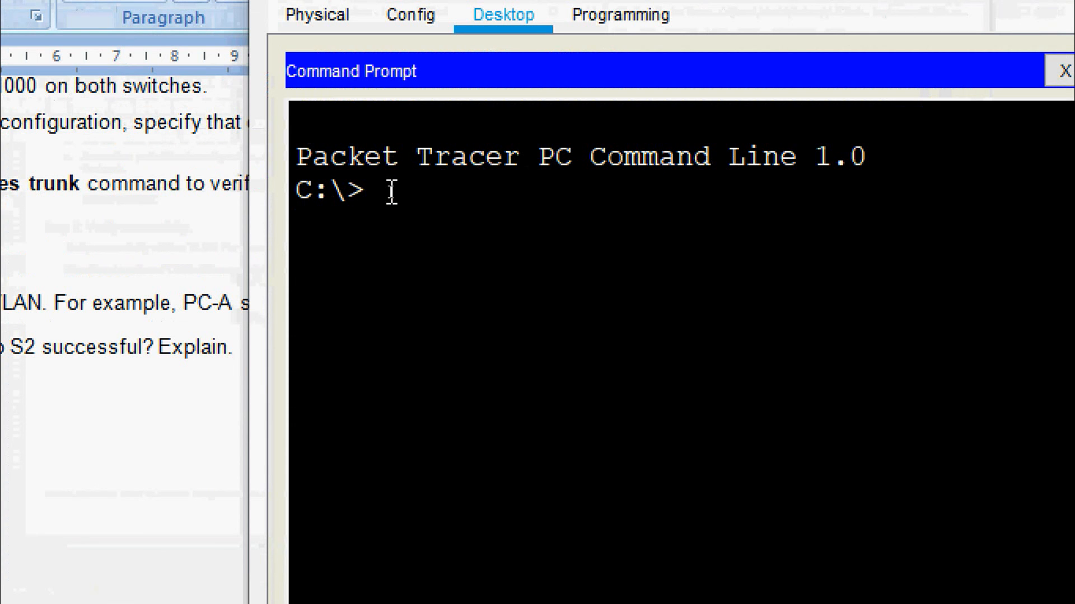
type("ping")
right_click(465, 191)
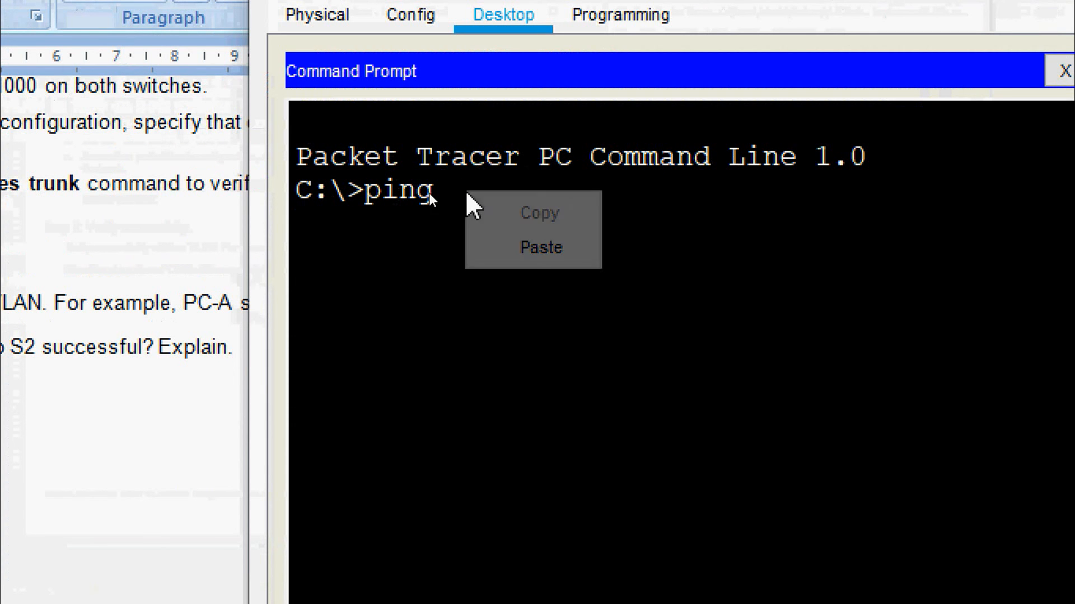
left_click(488, 242)
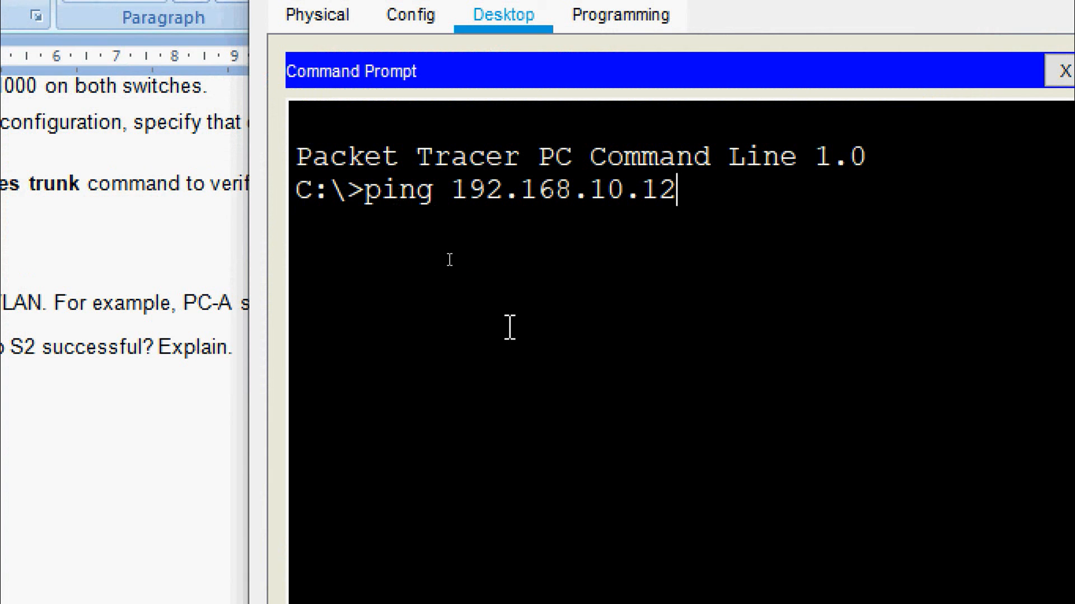
key("Return")
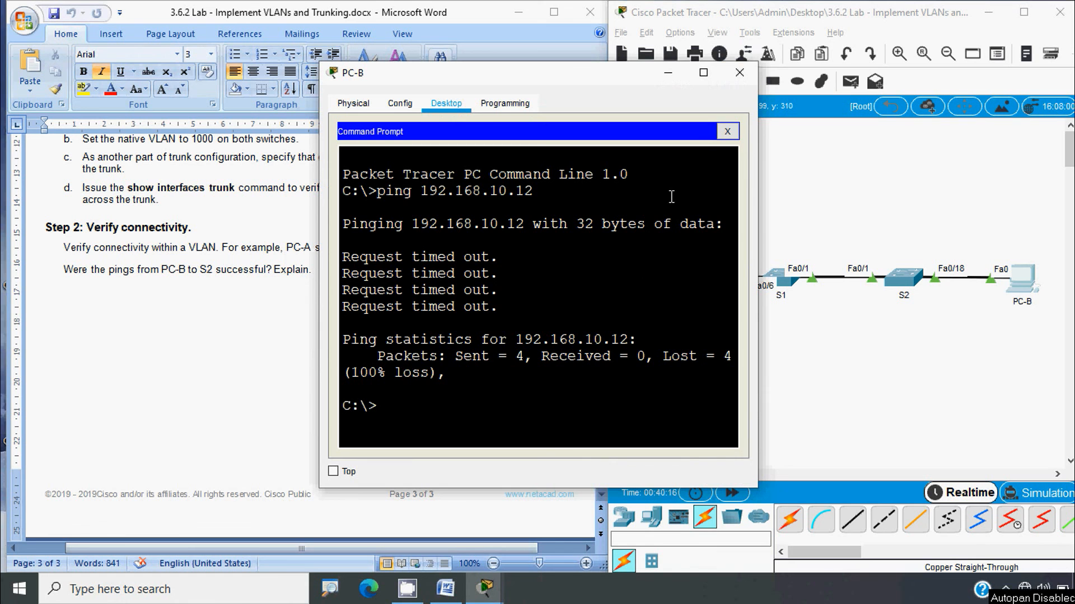
Close PC-B's window and return to Packet Tracer
left_click(740, 72)
left_click_drag(601, 445, 602, 168)
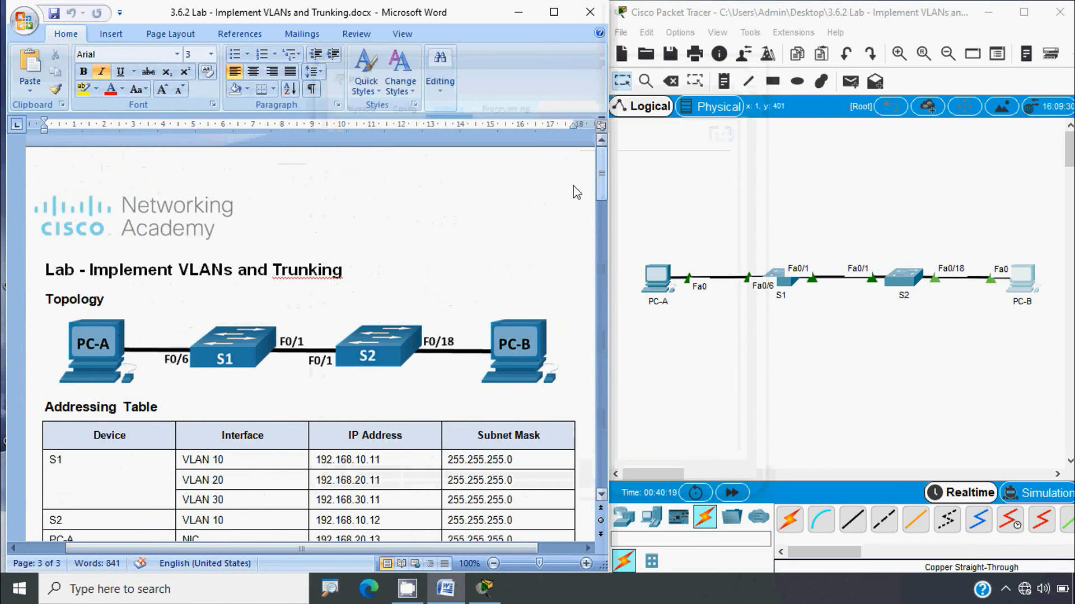
left_click(238, 286)
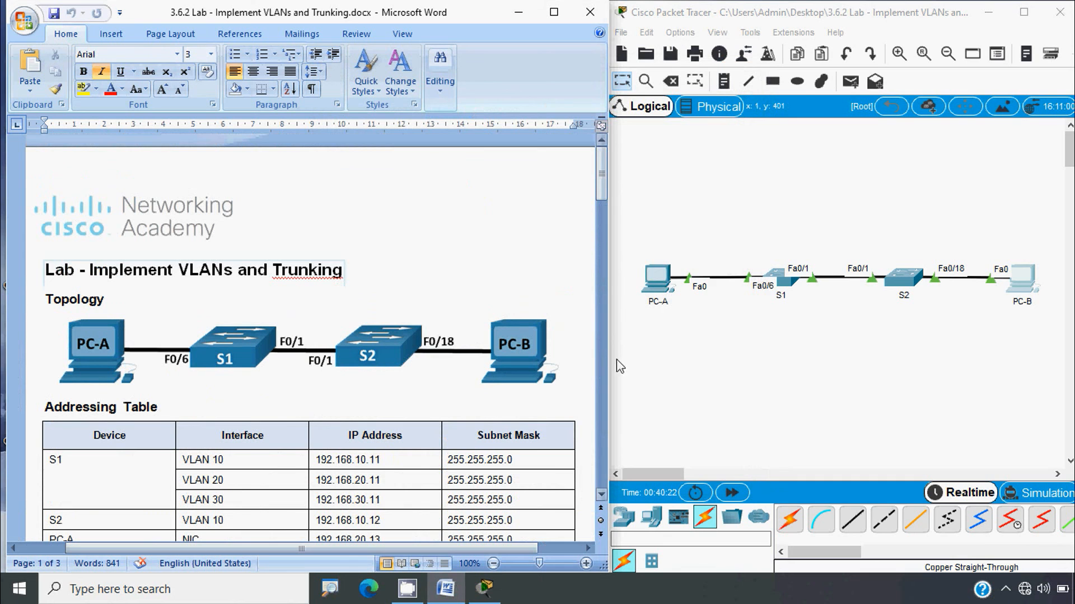
left_click(660, 369)
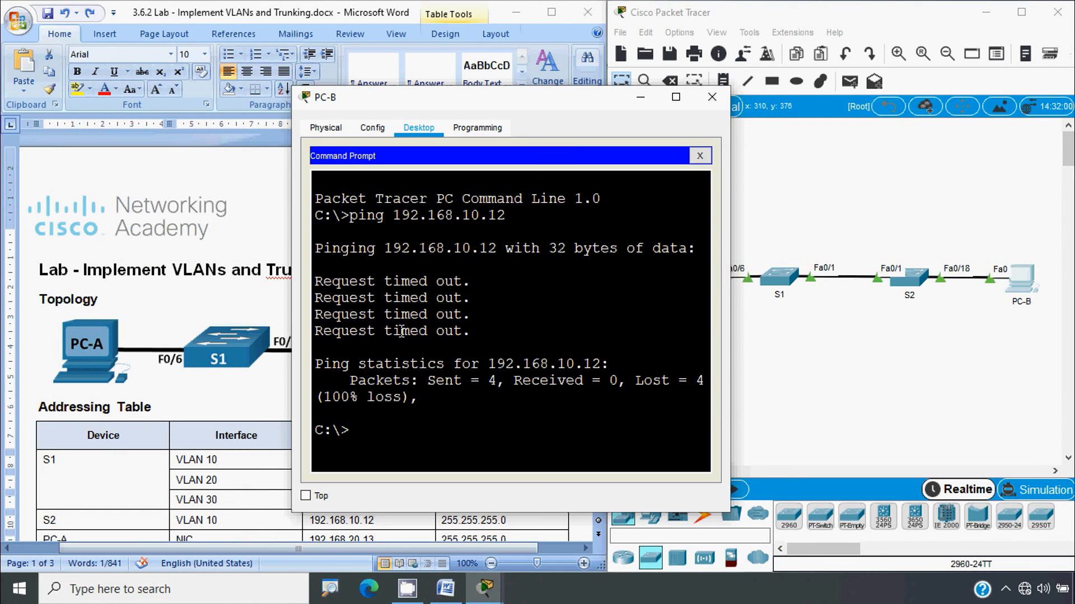